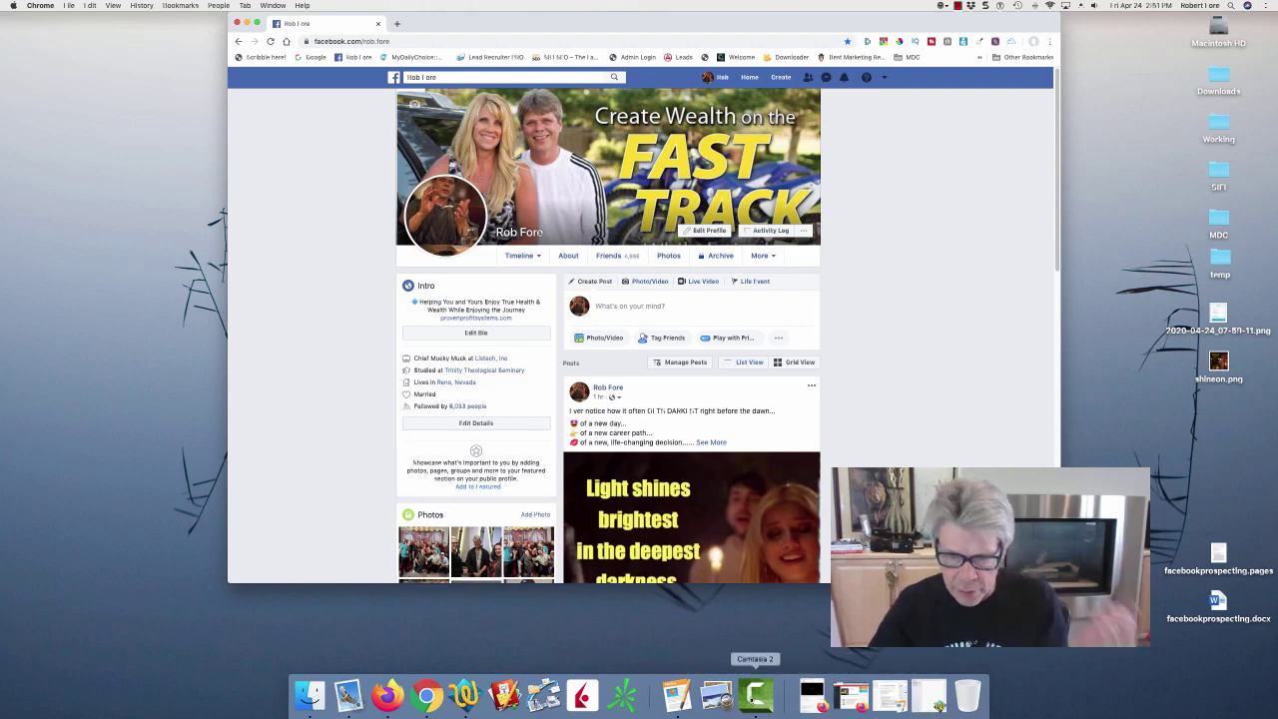
Bring the facebookprospecting.pages notes forward, shift them left, then return to the Facebook profile.
{"action": "left_click", "coordinate": [677, 694]}
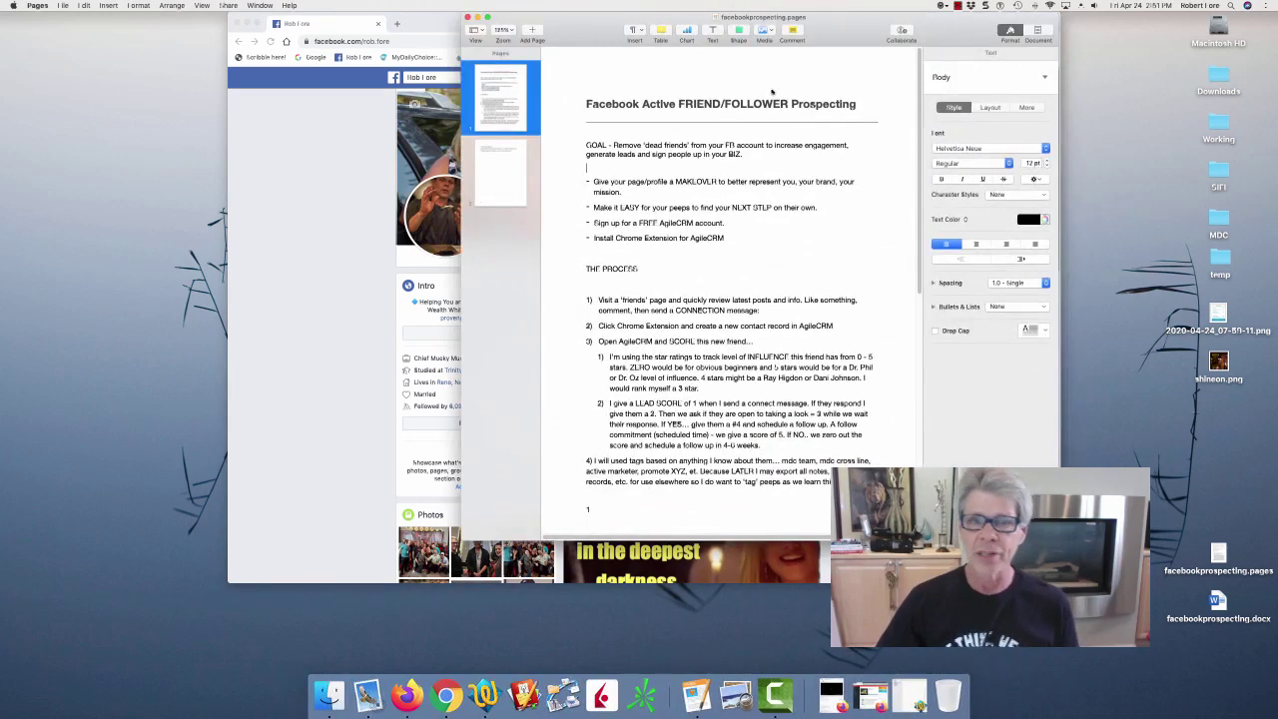
{"action": "left_click_drag", "start_coordinate": [862, 20], "coordinate": [747, 27]}
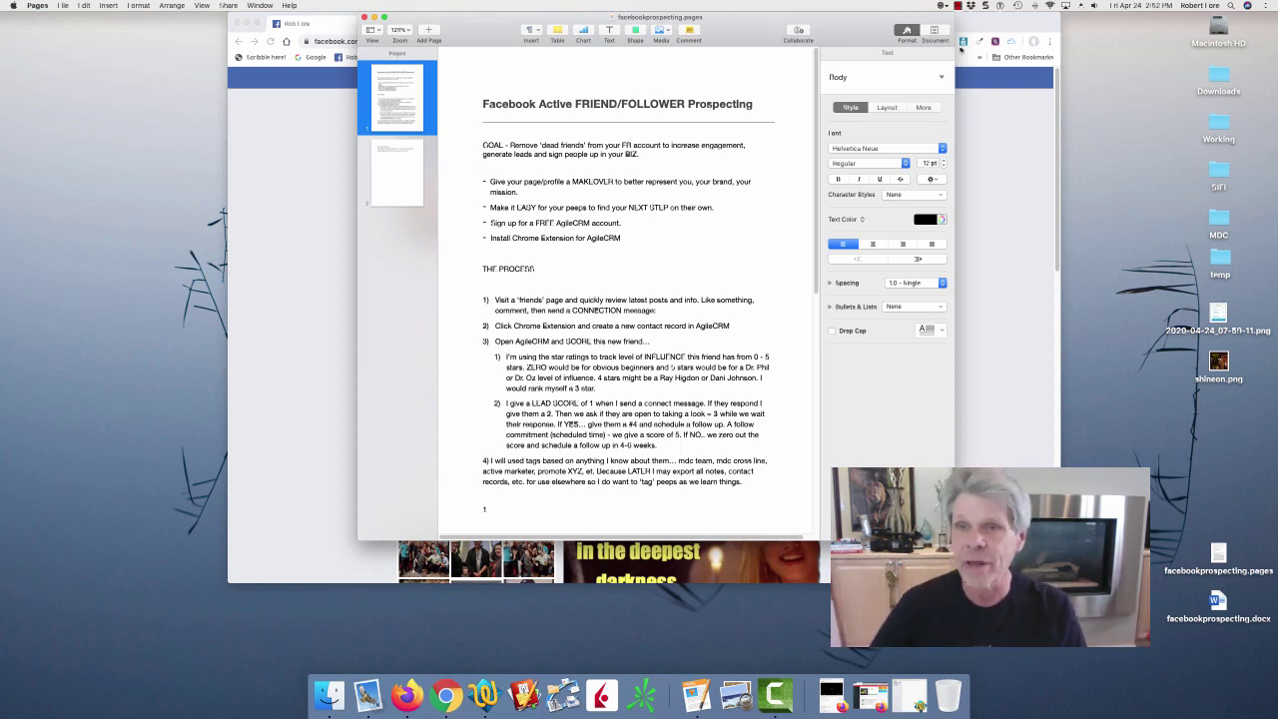
{"action": "left_click", "coordinate": [995, 140]}
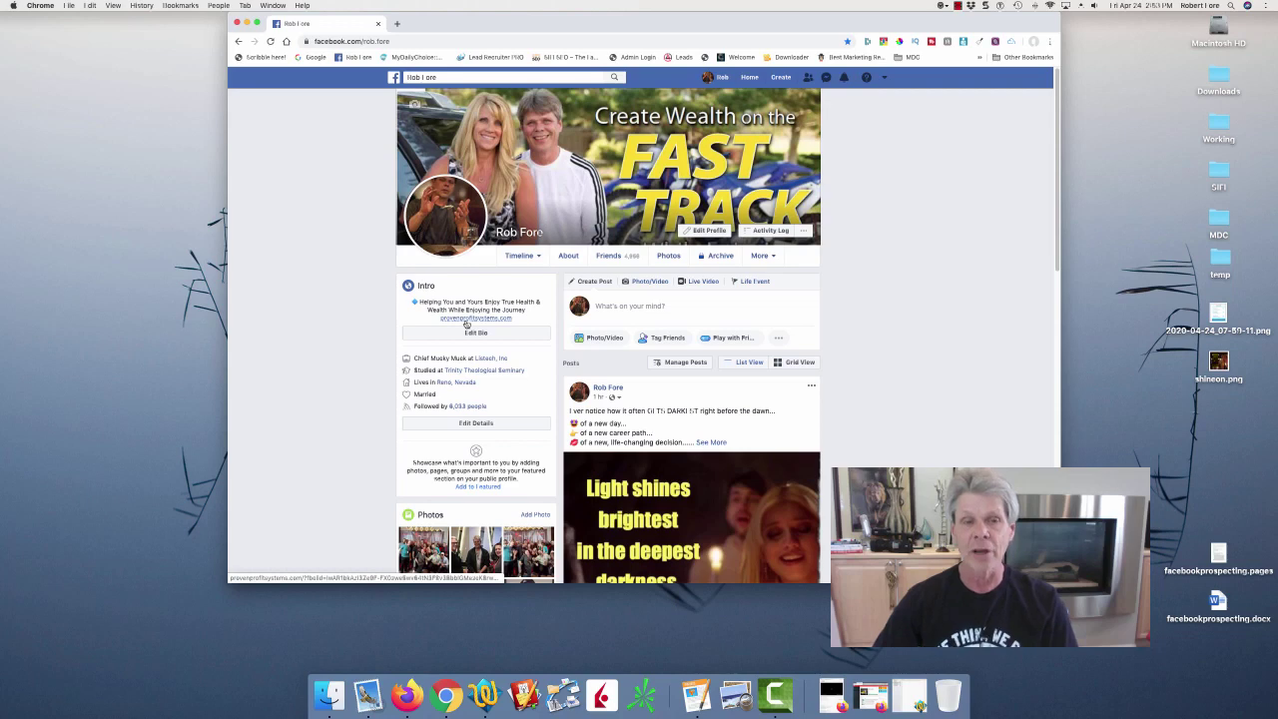
Open provenprofitsystems.com from the profile's Intro box in a new tab.
{"action": "left_click", "coordinate": [466, 323]}
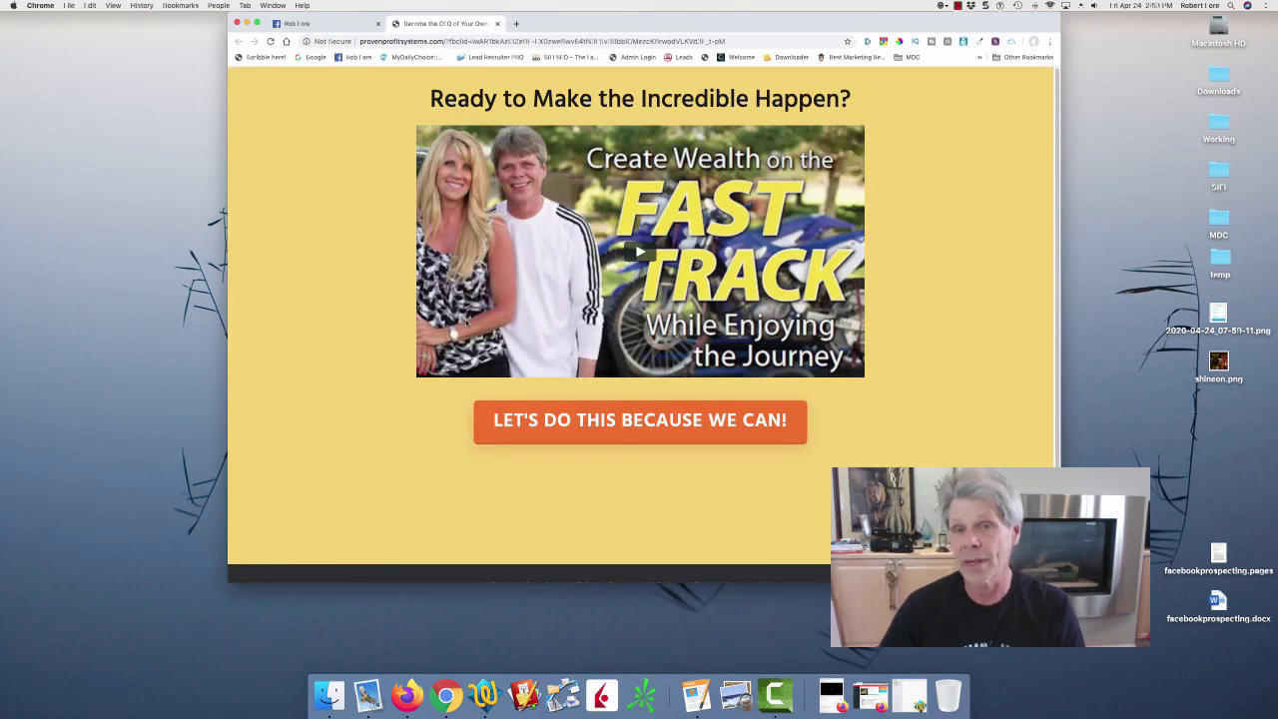
Switch to the Facebook profile tab, leaving the Proven Profit Systems page open.
{"action": "left_click", "coordinate": [313, 28]}
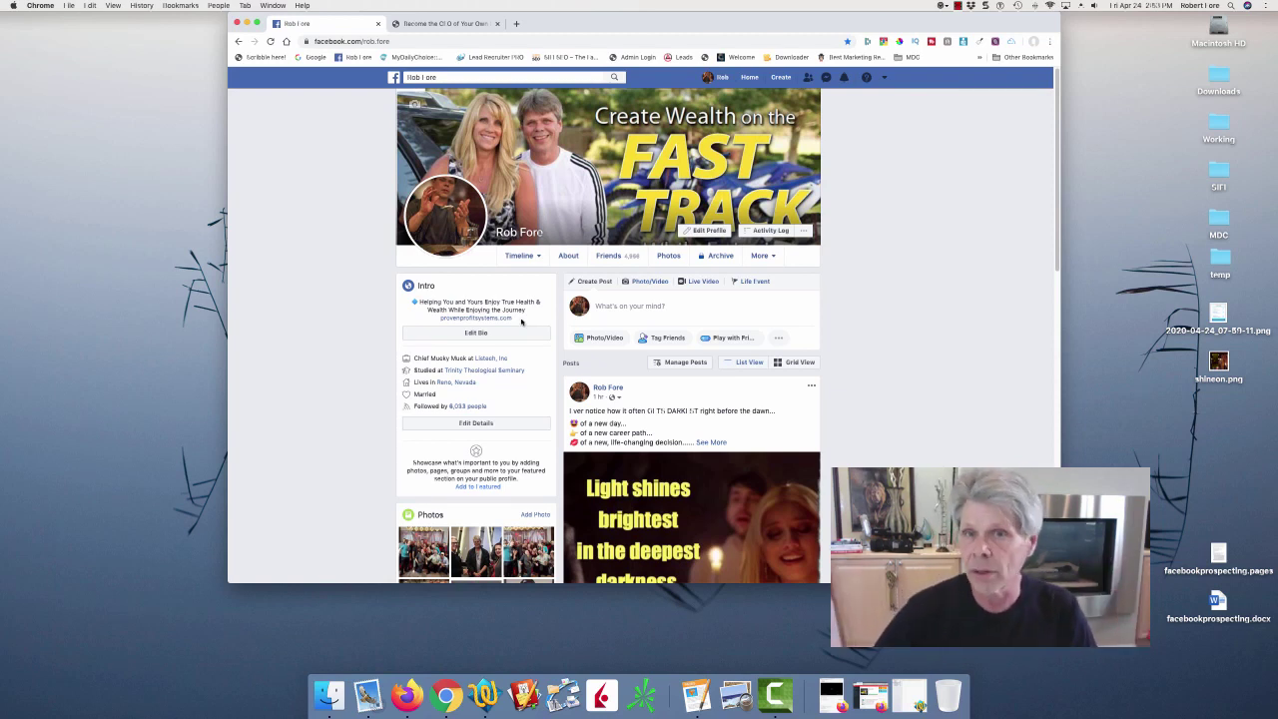
Select the provenprofitsystems.com address in the intro, then return to the landing page tab.
{"action": "left_click_drag", "start_coordinate": [520, 321], "coordinate": [439, 324]}
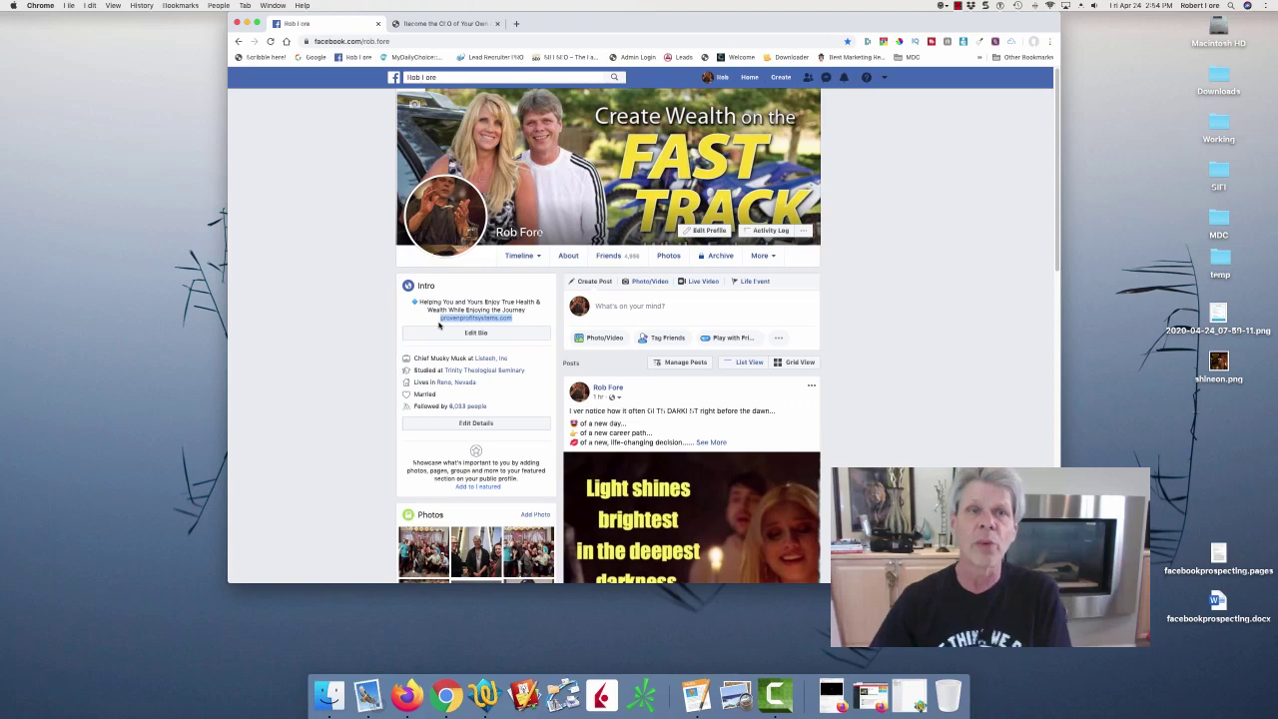
{"action": "left_click", "coordinate": [430, 23]}
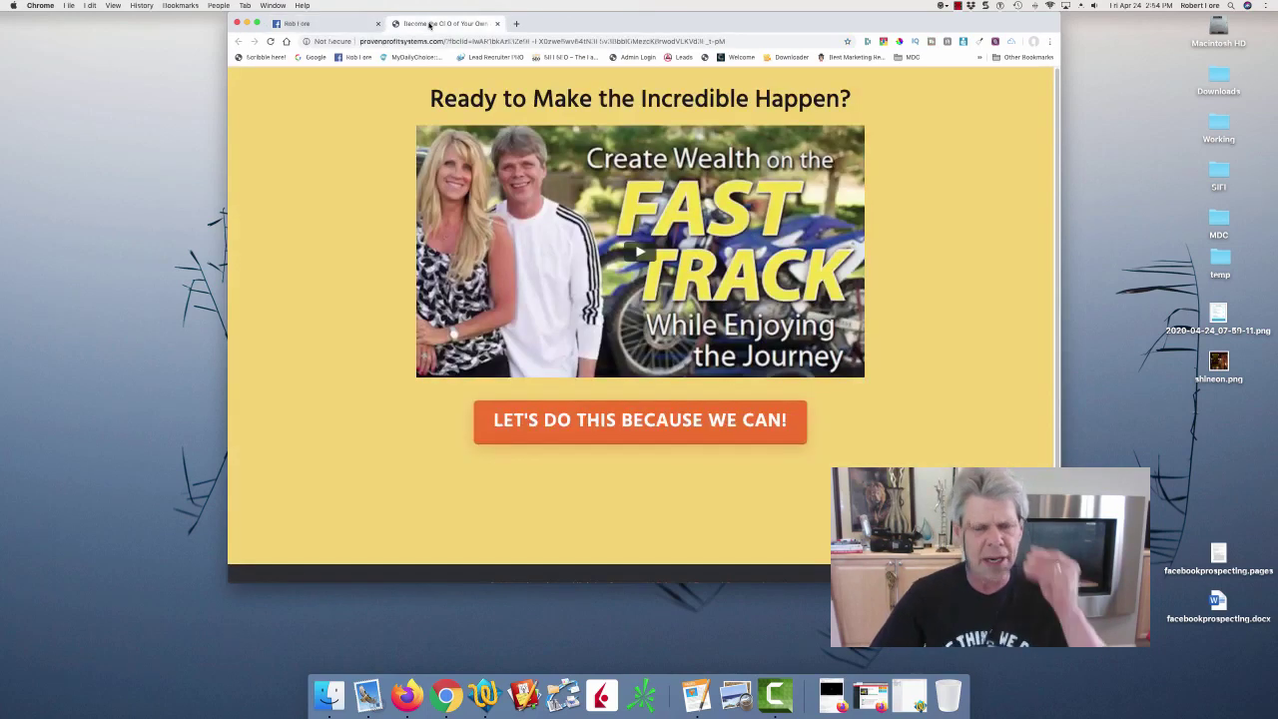
Load agilecrm.com in the current tab in place of the landing page.
{"action": "left_click", "coordinate": [522, 43]}
{"action": "type", "text": "a"}
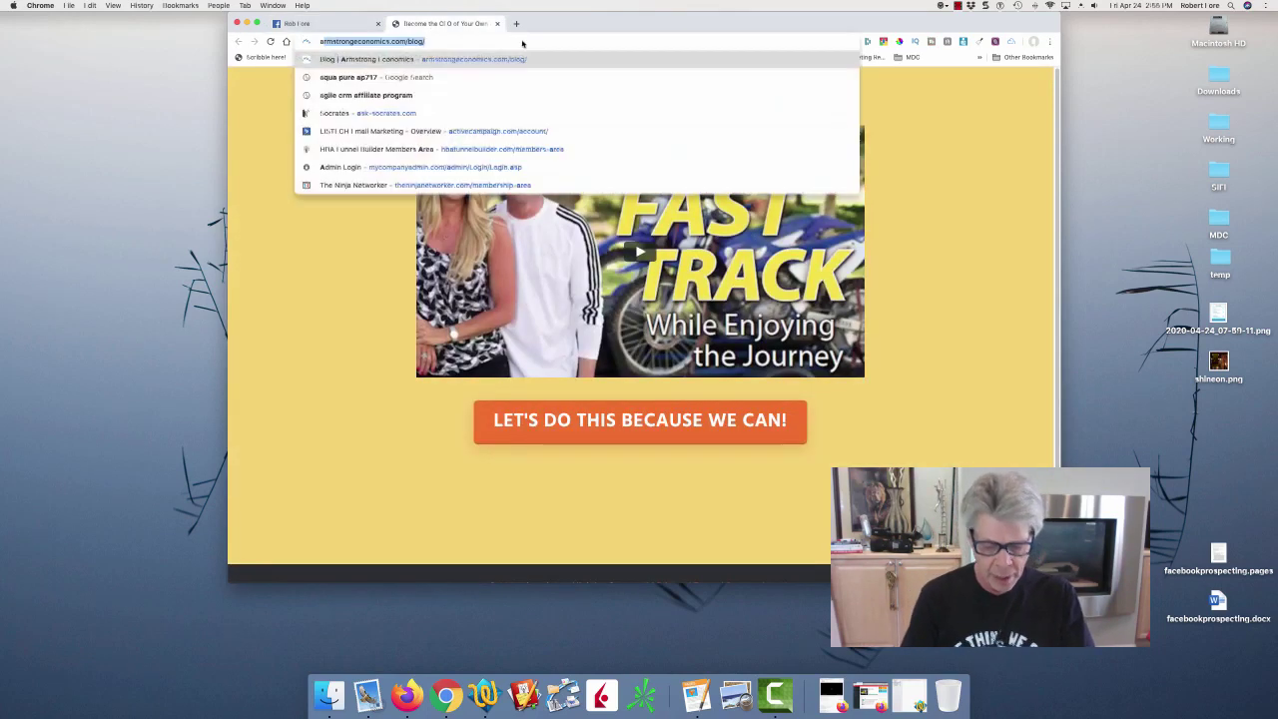
{"action": "type", "text": "gilecrm.com"}
{"action": "key", "text": "Return"}
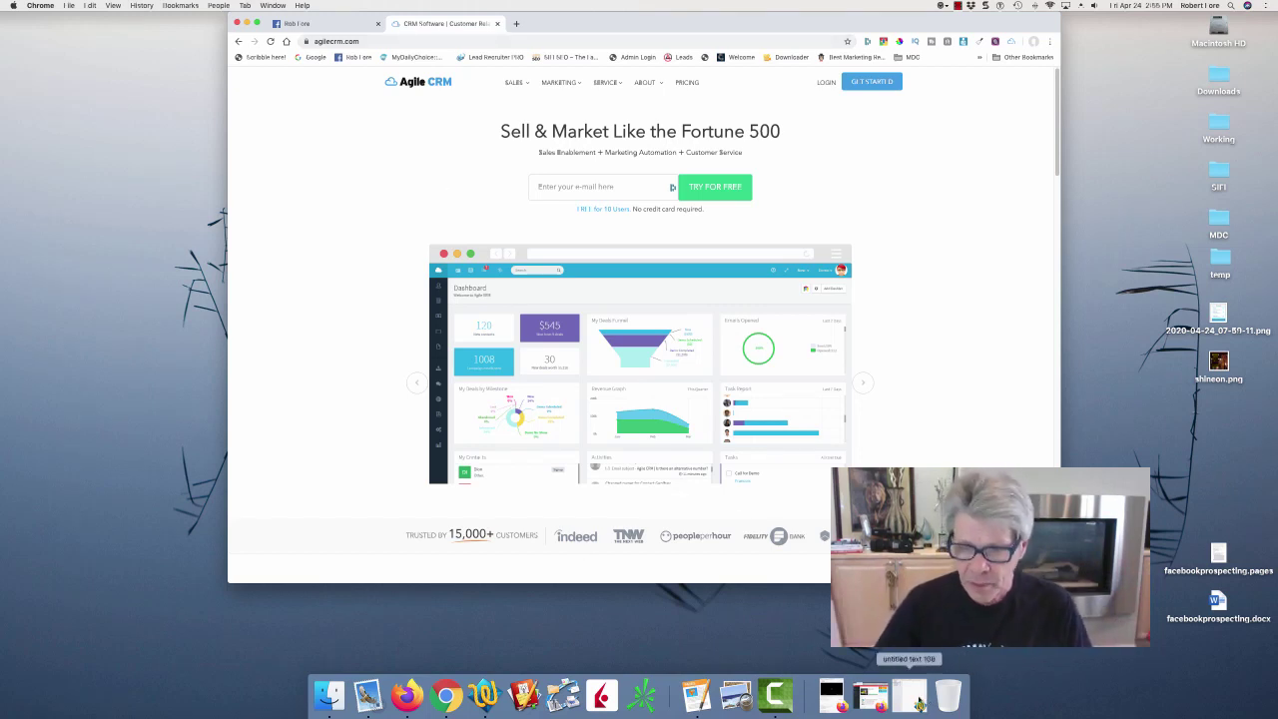
Bring the facebookprospecting.pages notes window in front of Chrome.
{"action": "left_click", "coordinate": [696, 694]}
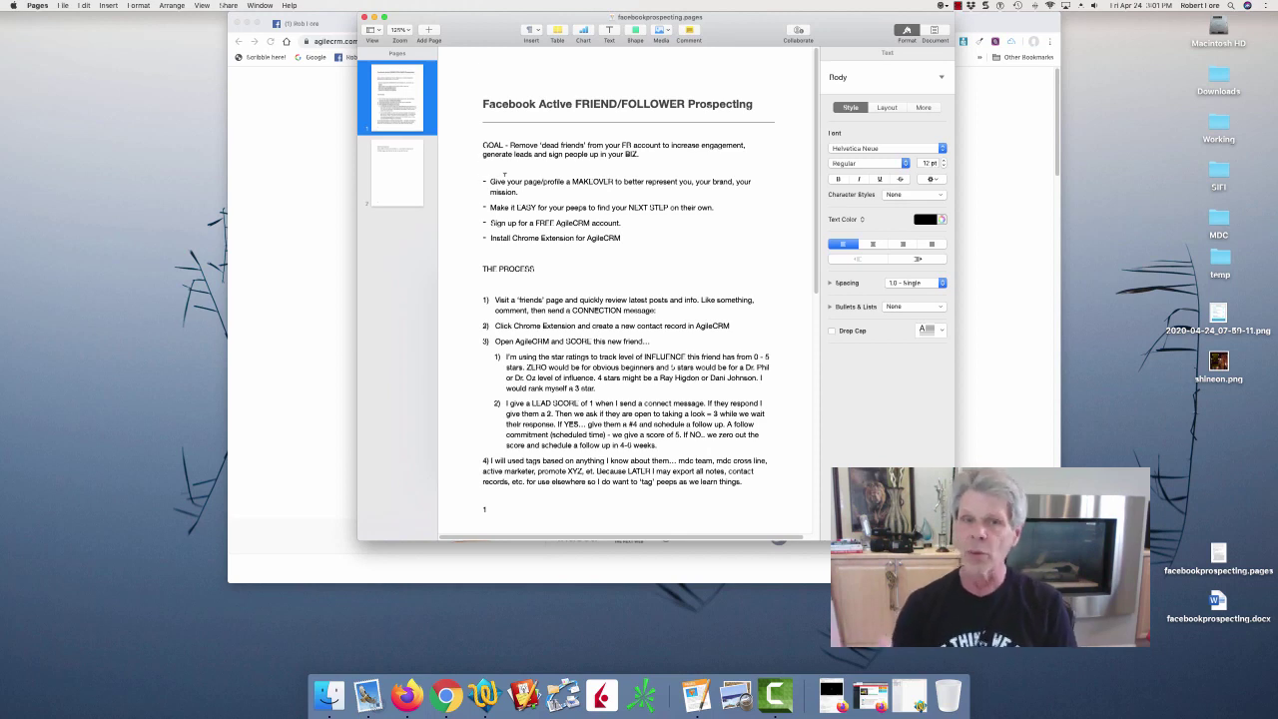
Place the cursor below GOAL in the notes, then bring Chrome with agilecrm.com forward.
{"action": "left_click", "coordinate": [505, 174]}
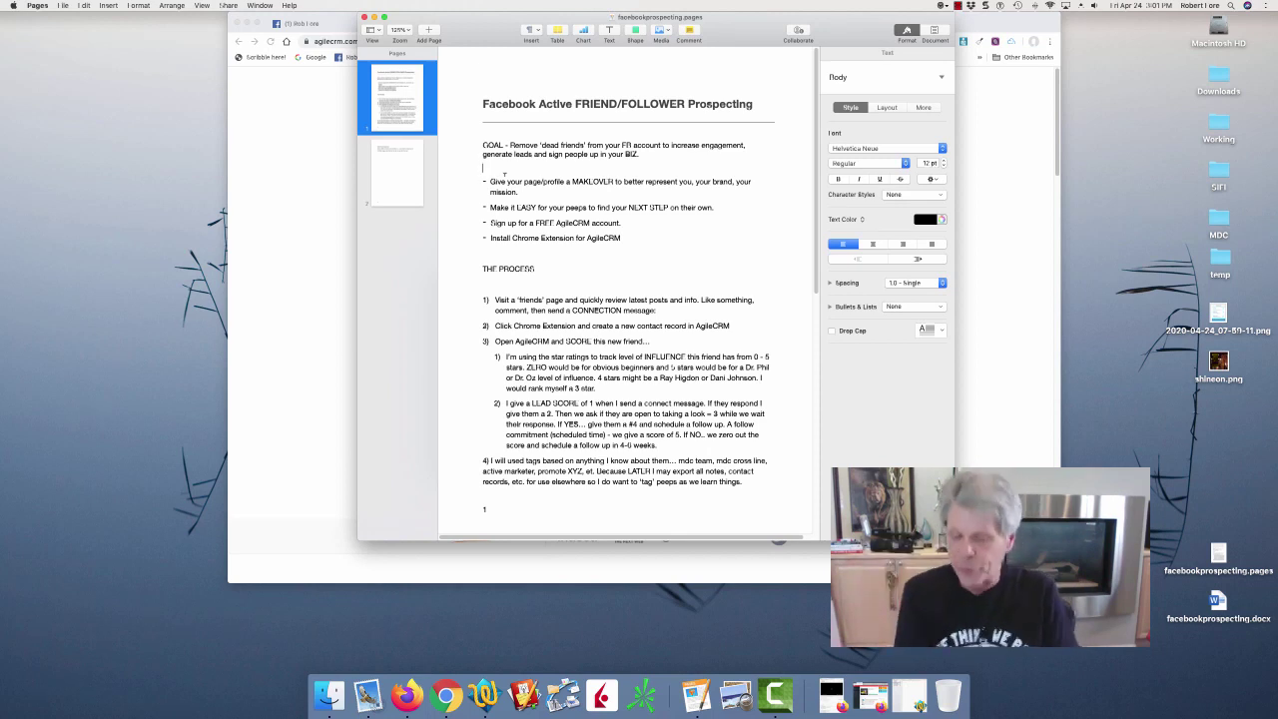
{"action": "key", "text": "F11"}
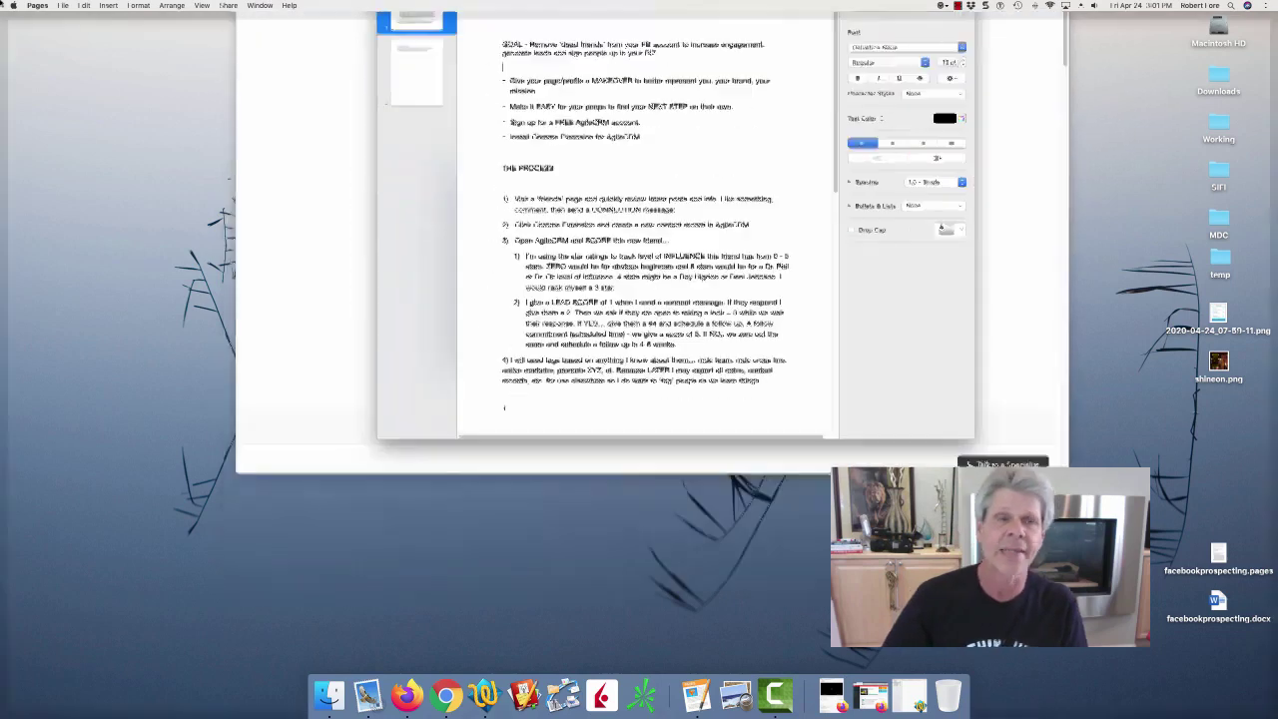
{"action": "key", "text": "F11"}
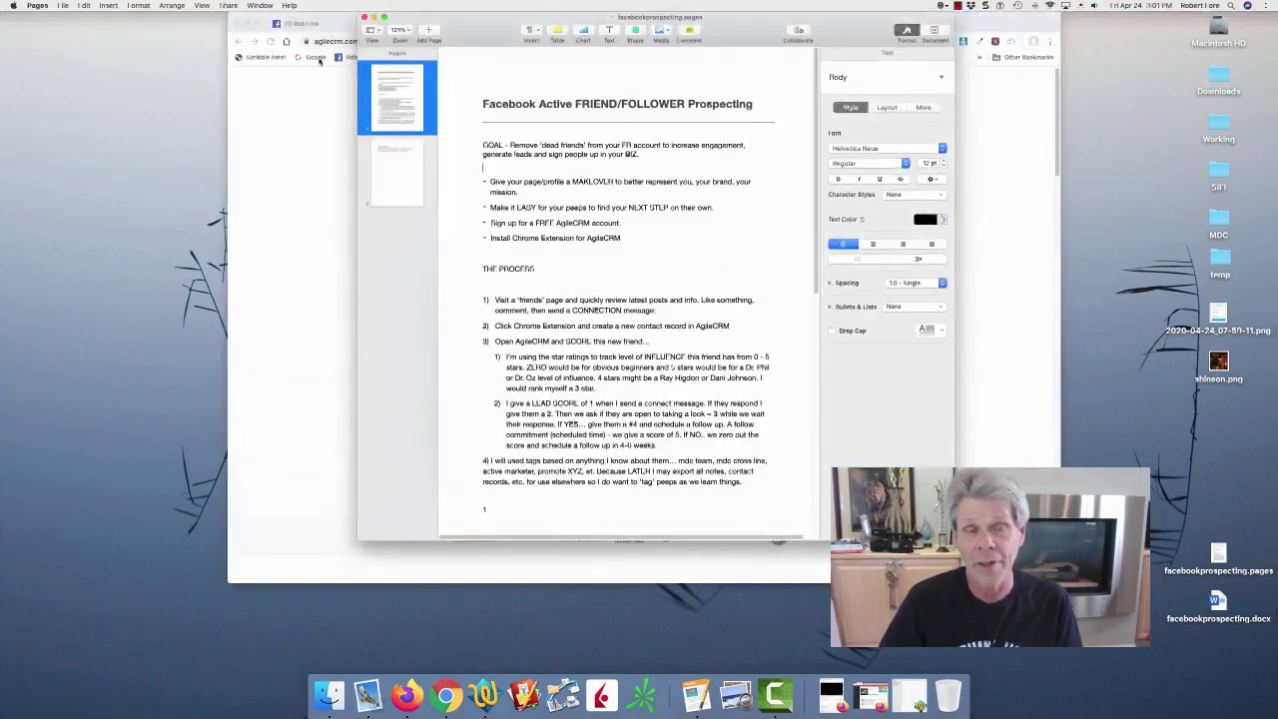
{"action": "key", "text": "super+Tab"}
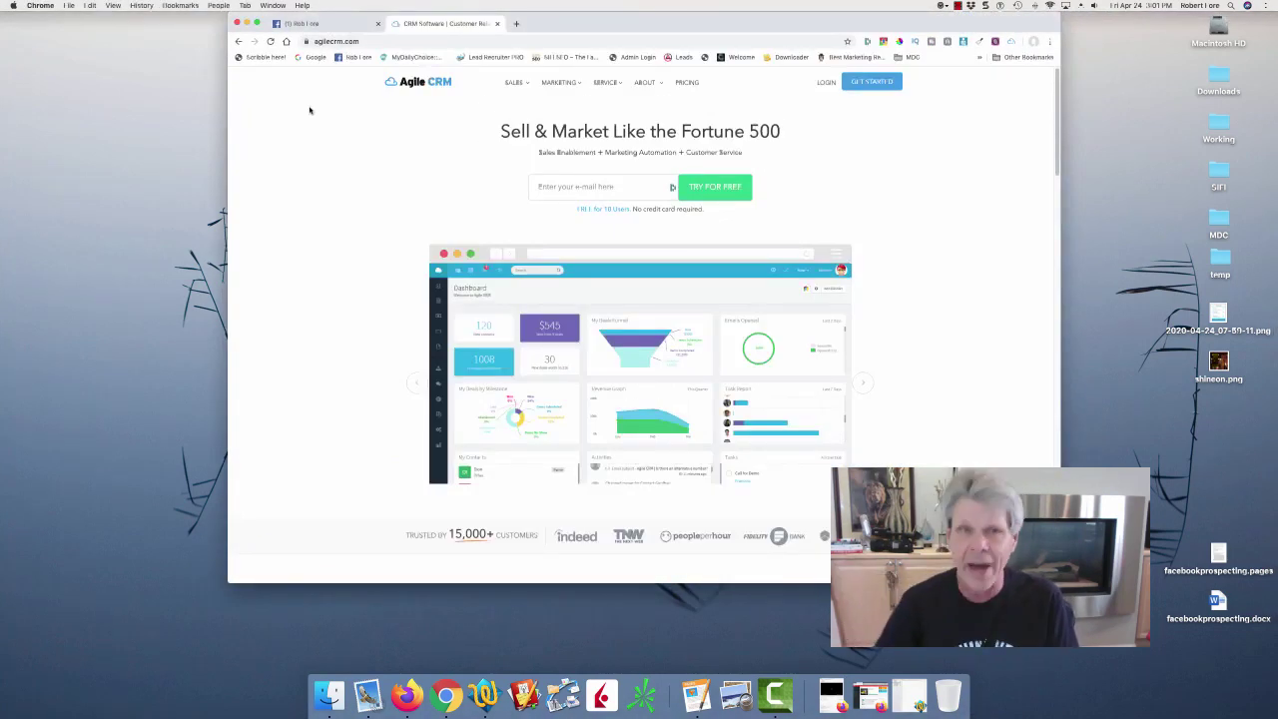
Close the Messenger chat and notification on the Facebook tab, then return to Agile CRM.
{"action": "left_click", "coordinate": [318, 23]}
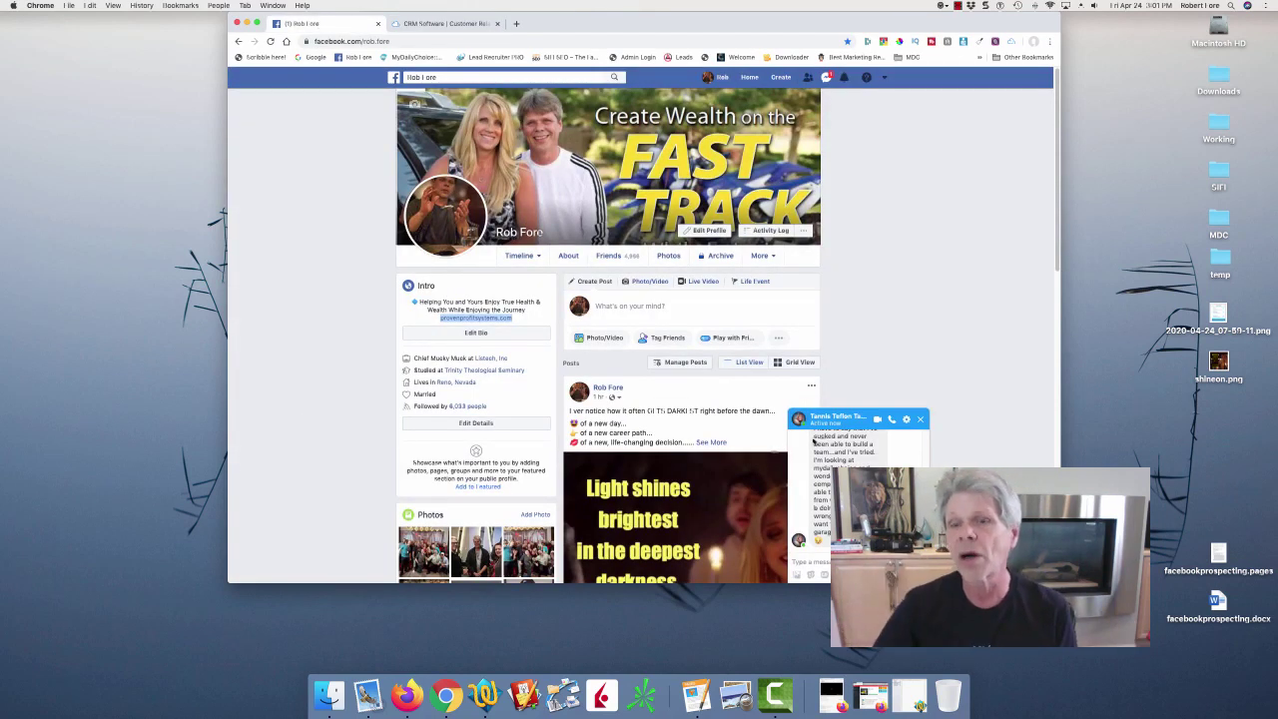
{"action": "left_click", "coordinate": [921, 419]}
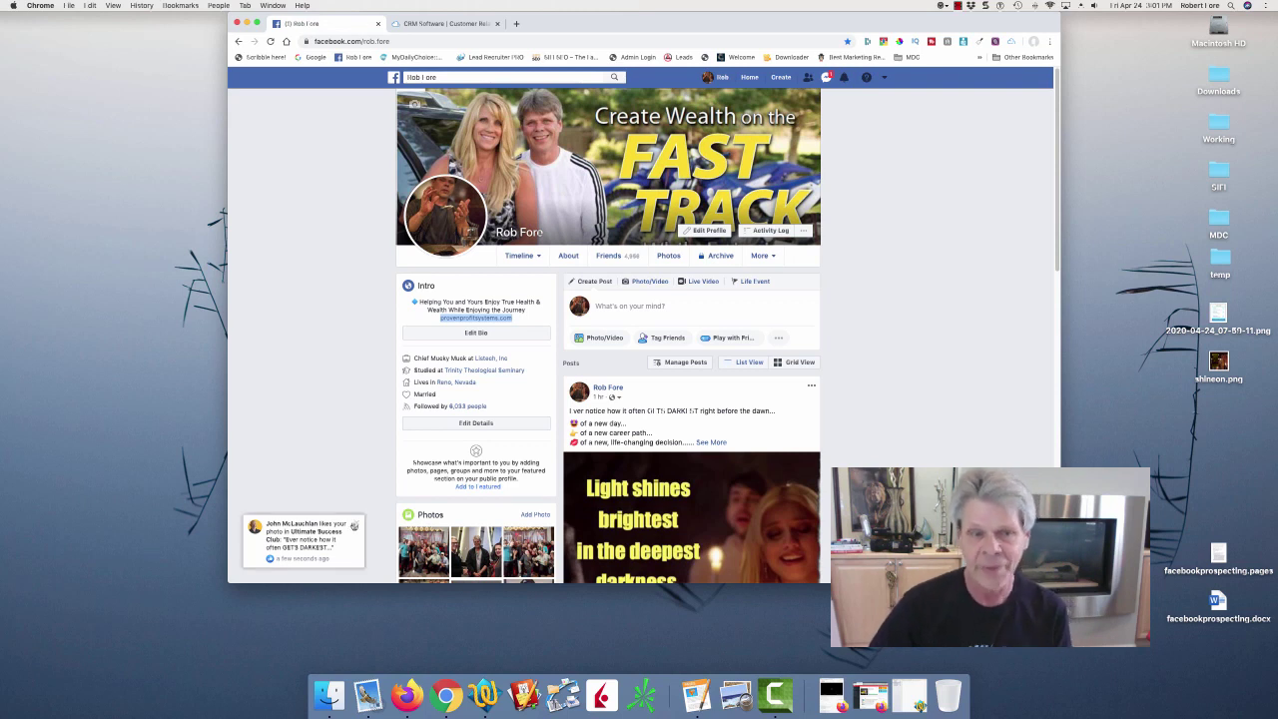
{"action": "left_click", "coordinate": [355, 524]}
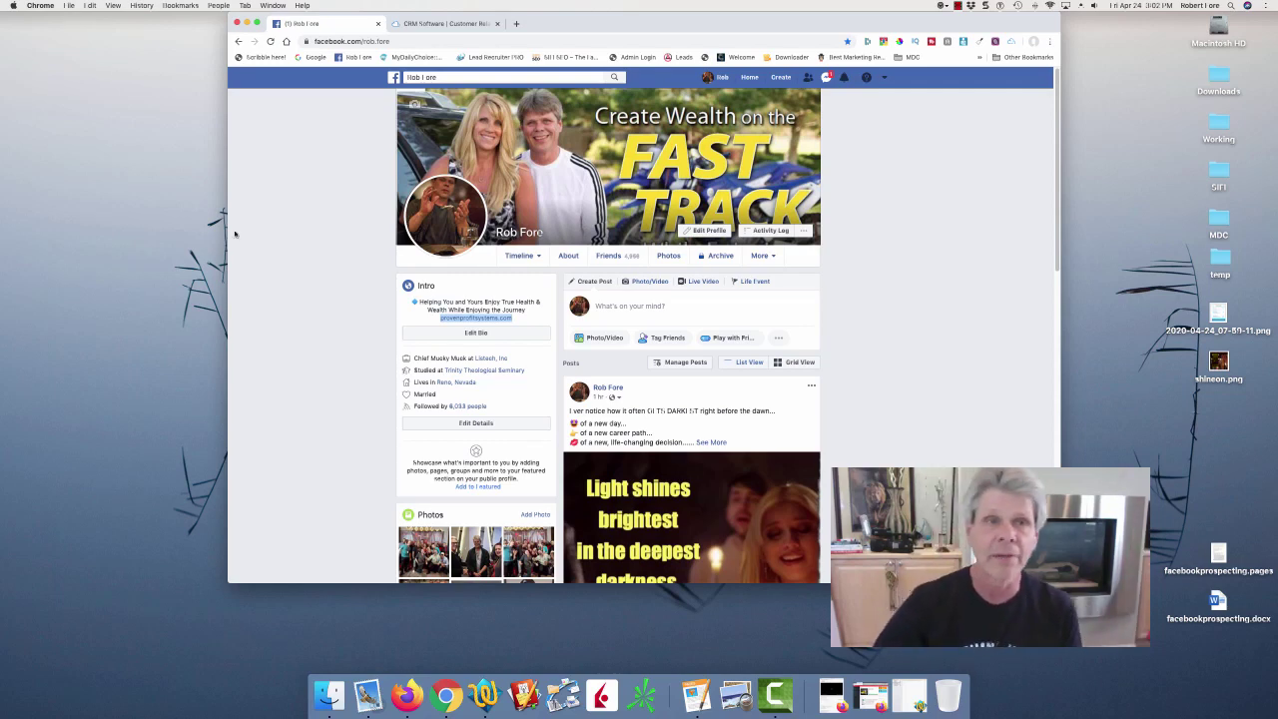
{"action": "left_click", "coordinate": [454, 23]}
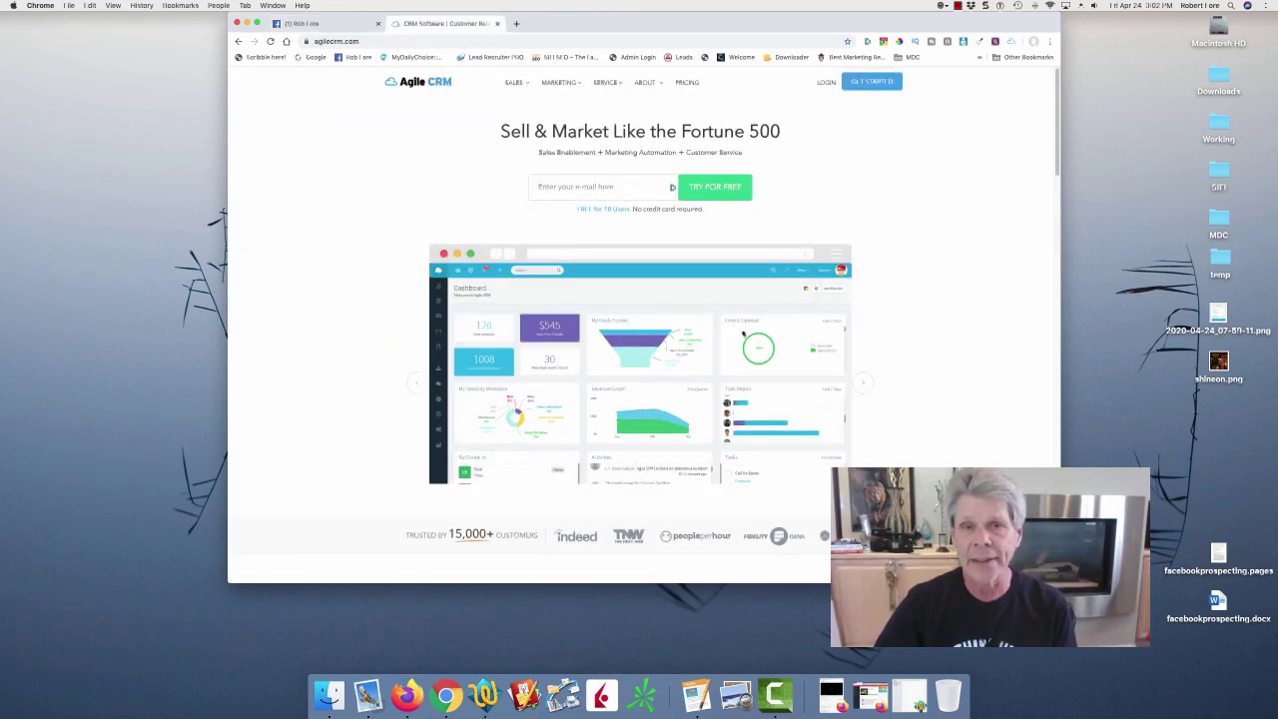
Open Agile CRM's pricing page zoomed in to review the plans, then return to Facebook.
{"action": "left_click", "coordinate": [686, 83]}
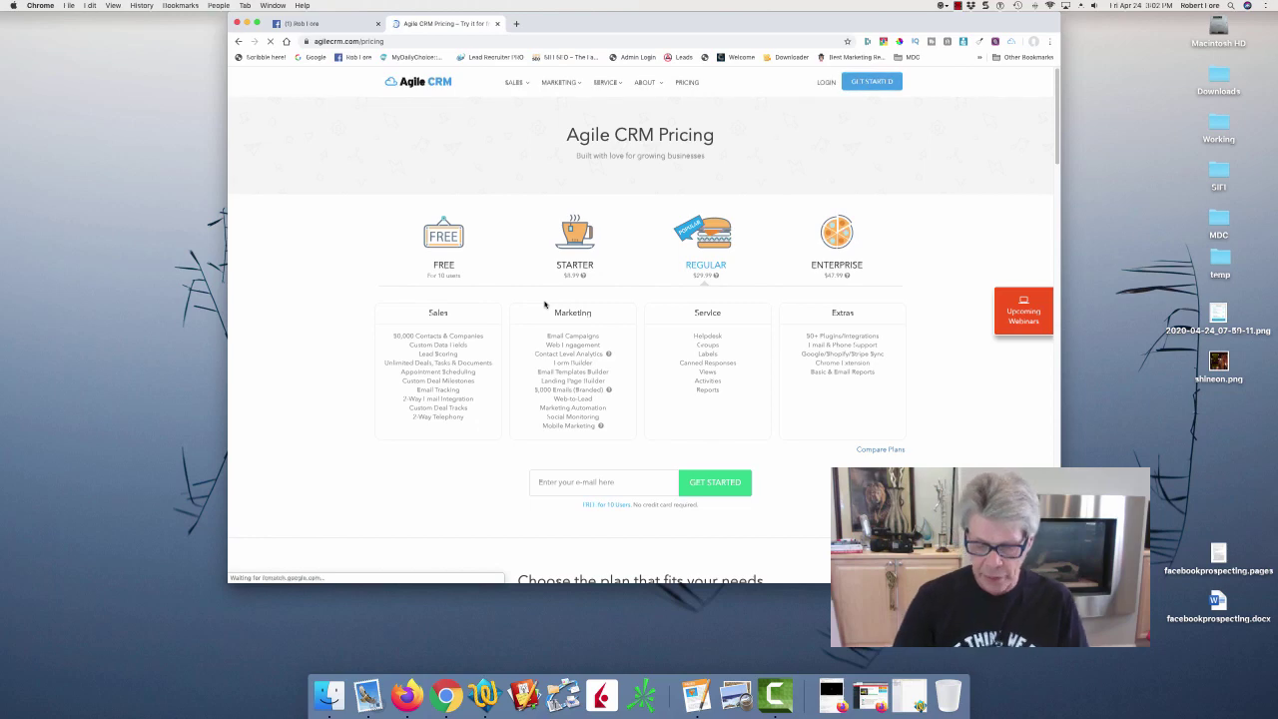
{"action": "key", "text": "super+equal"}
{"action": "key", "text": "super+equal"}
{"action": "key", "text": "super+equal"}
{"action": "key", "text": "super+equal"}
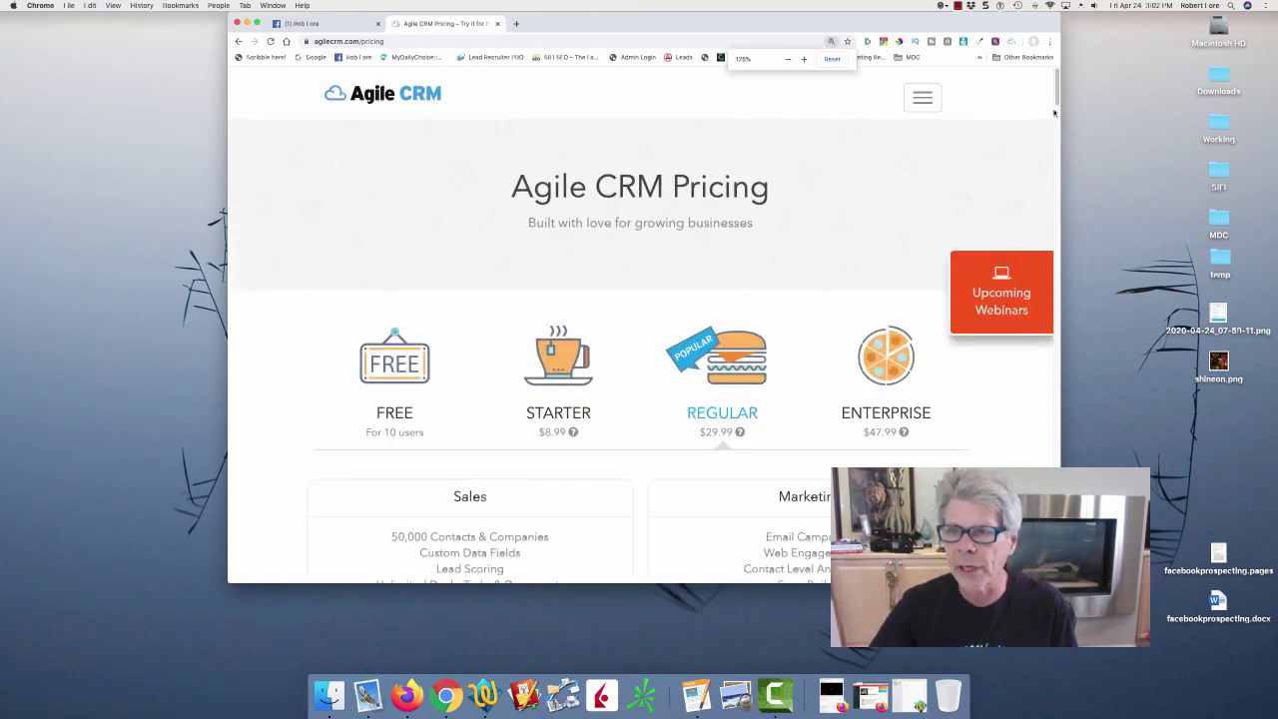
{"action": "scroll", "coordinate": [1052, 117], "scroll_direction": "down", "scroll_amount": 5}
{"action": "scroll", "coordinate": [1052, 116], "scroll_direction": "up", "scroll_amount": 2}
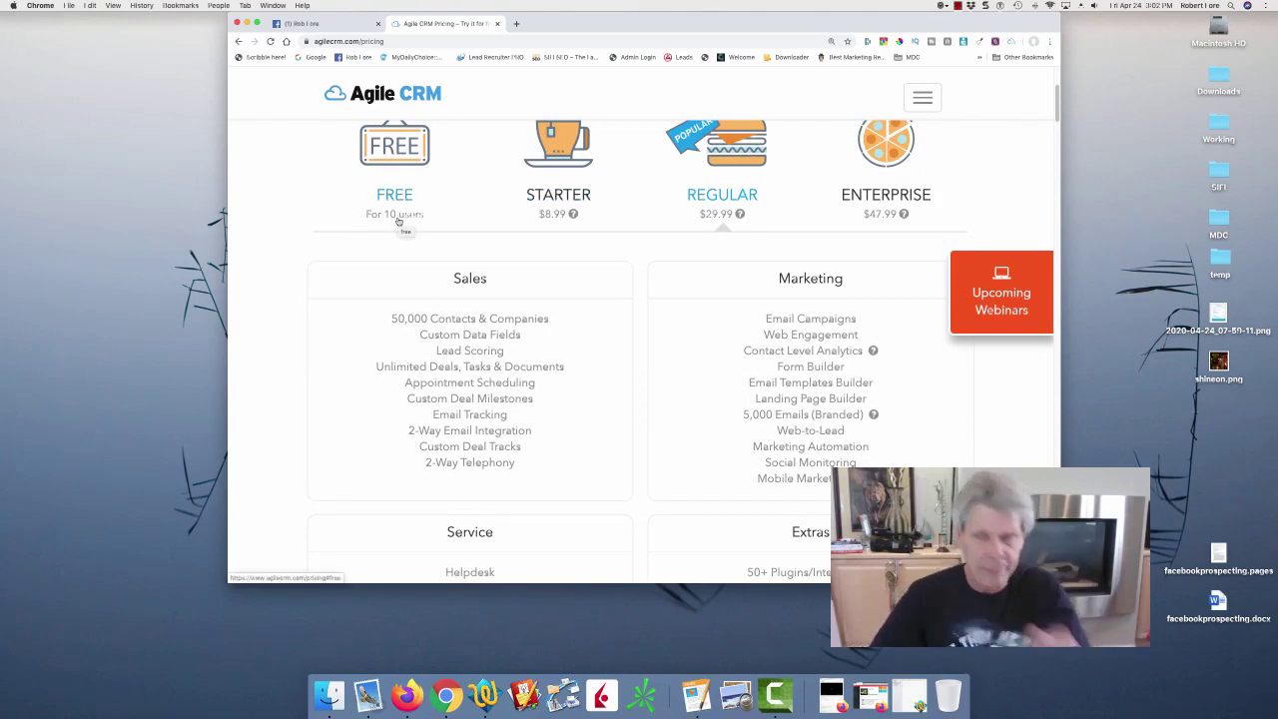
{"action": "mouse_move", "coordinate": [397, 322]}
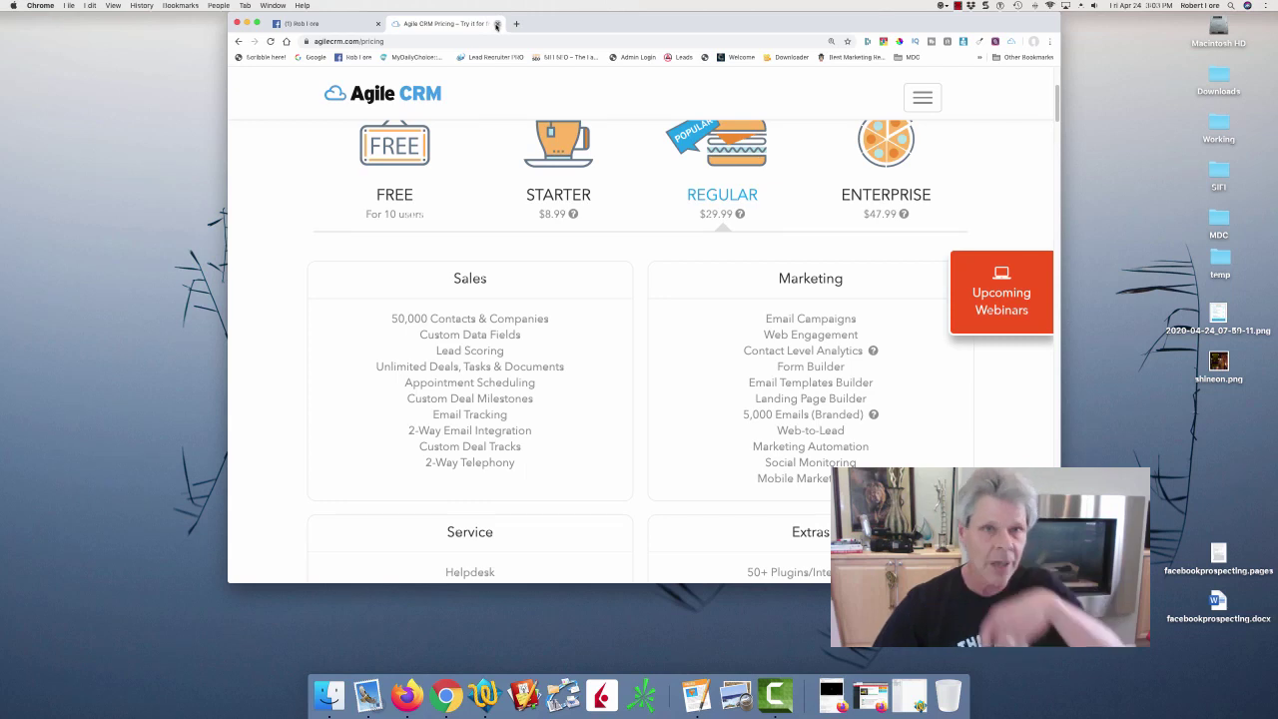
{"action": "left_click", "coordinate": [369, 28]}
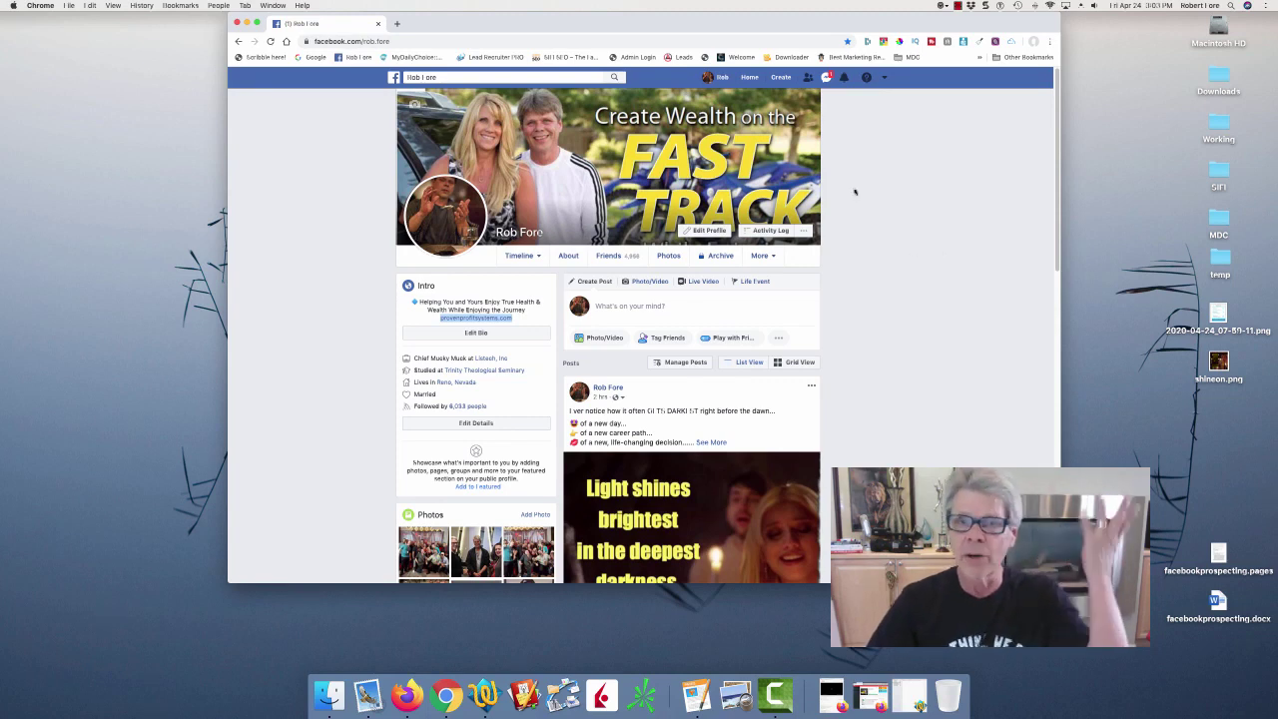
Load the Facebook home news feed from the top bar.
{"action": "left_click", "coordinate": [750, 77]}
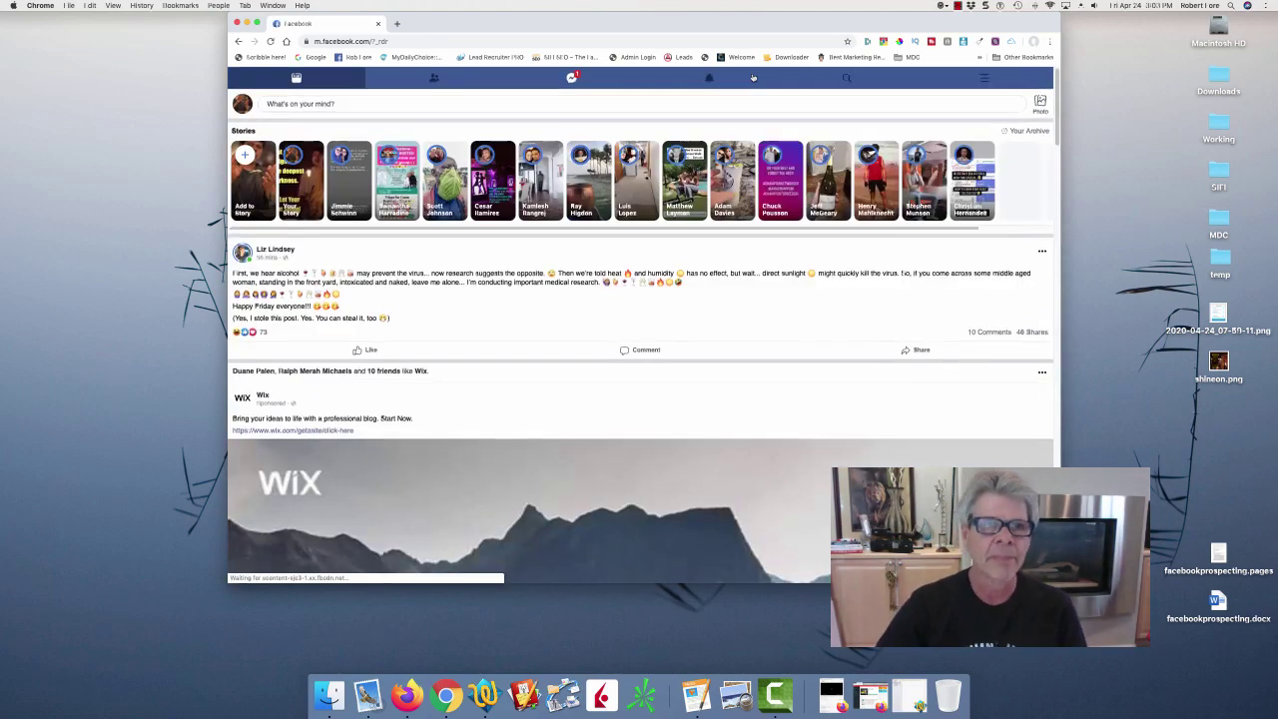
Reopen Chrome in a new window and load your own Facebook profile from the bookmark.
{"action": "left_click", "coordinate": [238, 23]}
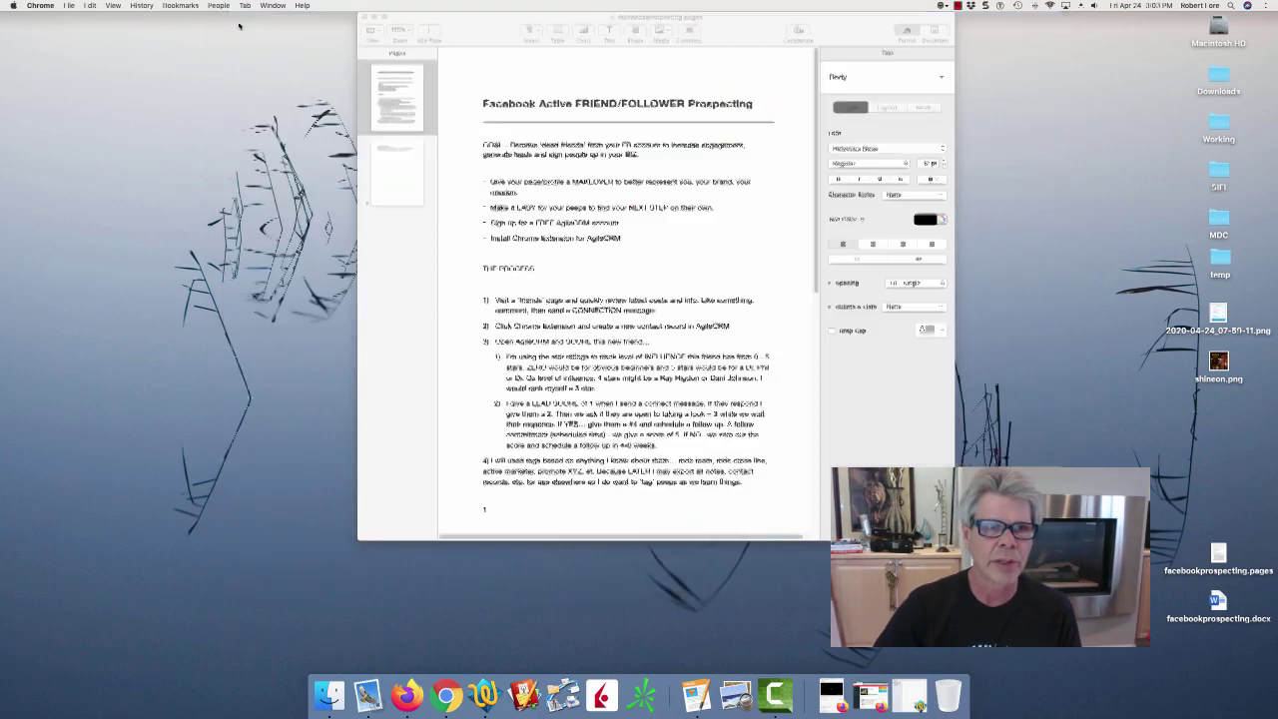
{"action": "left_click", "coordinate": [446, 696]}
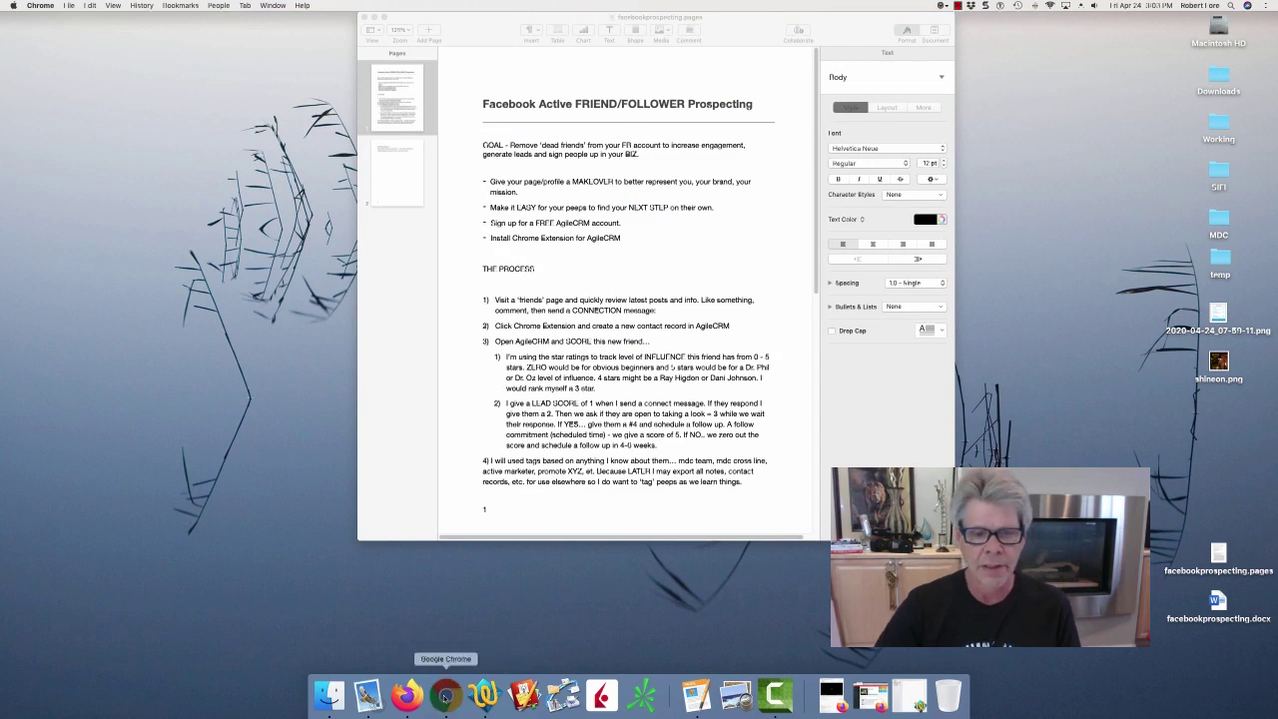
{"action": "left_click", "coordinate": [357, 56]}
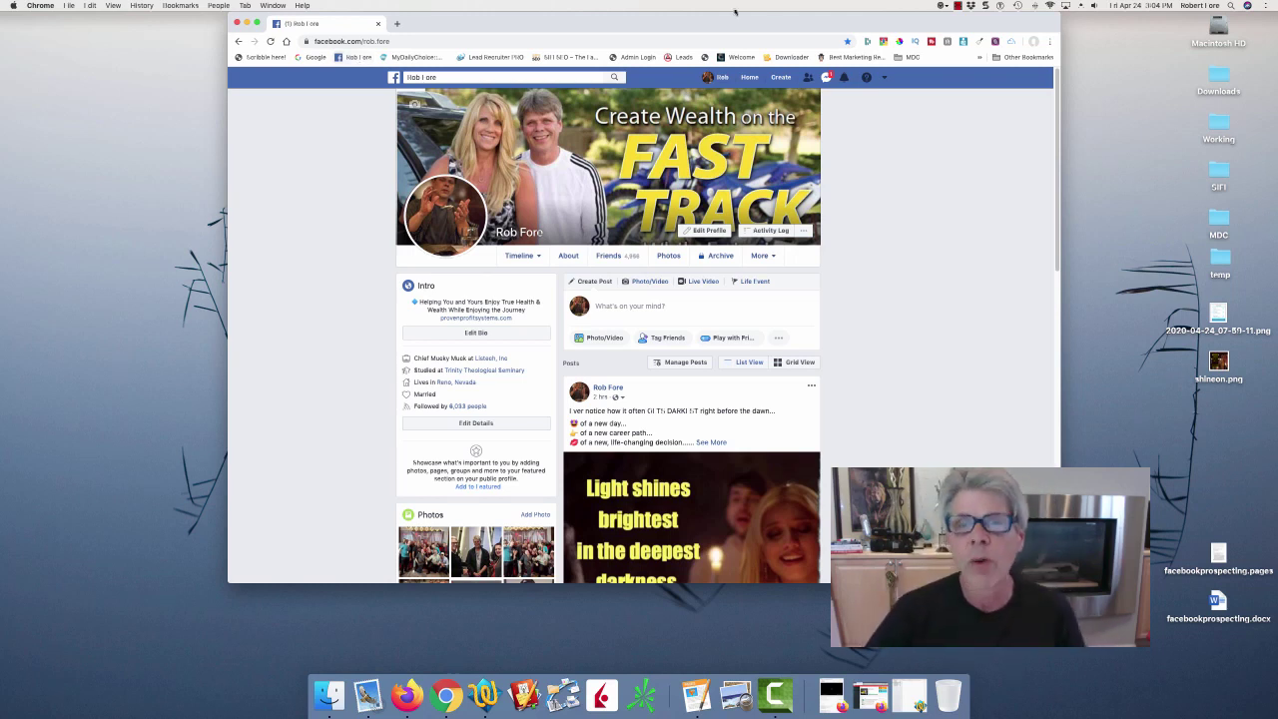
From the news feed, open the live poster's profile and the book author's page in background tabs.
{"action": "left_click", "coordinate": [751, 78]}
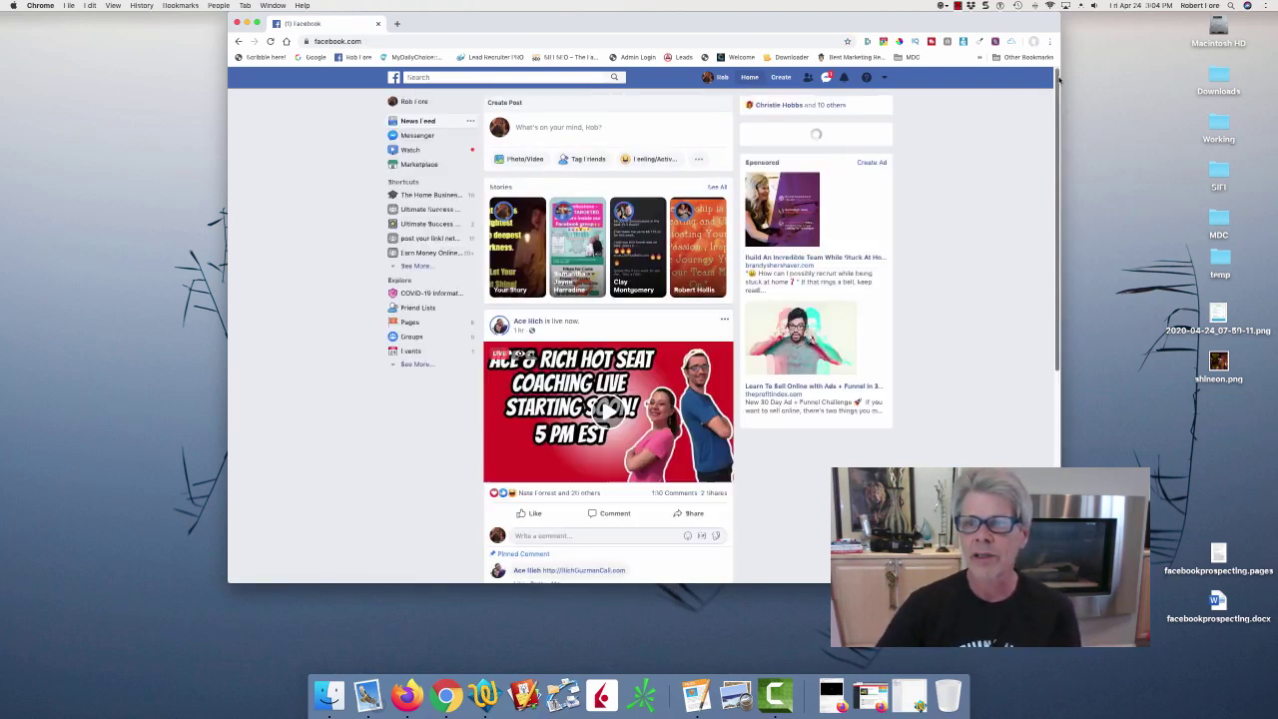
{"action": "scroll", "coordinate": [1049, 133], "scroll_direction": "down", "scroll_amount": 3}
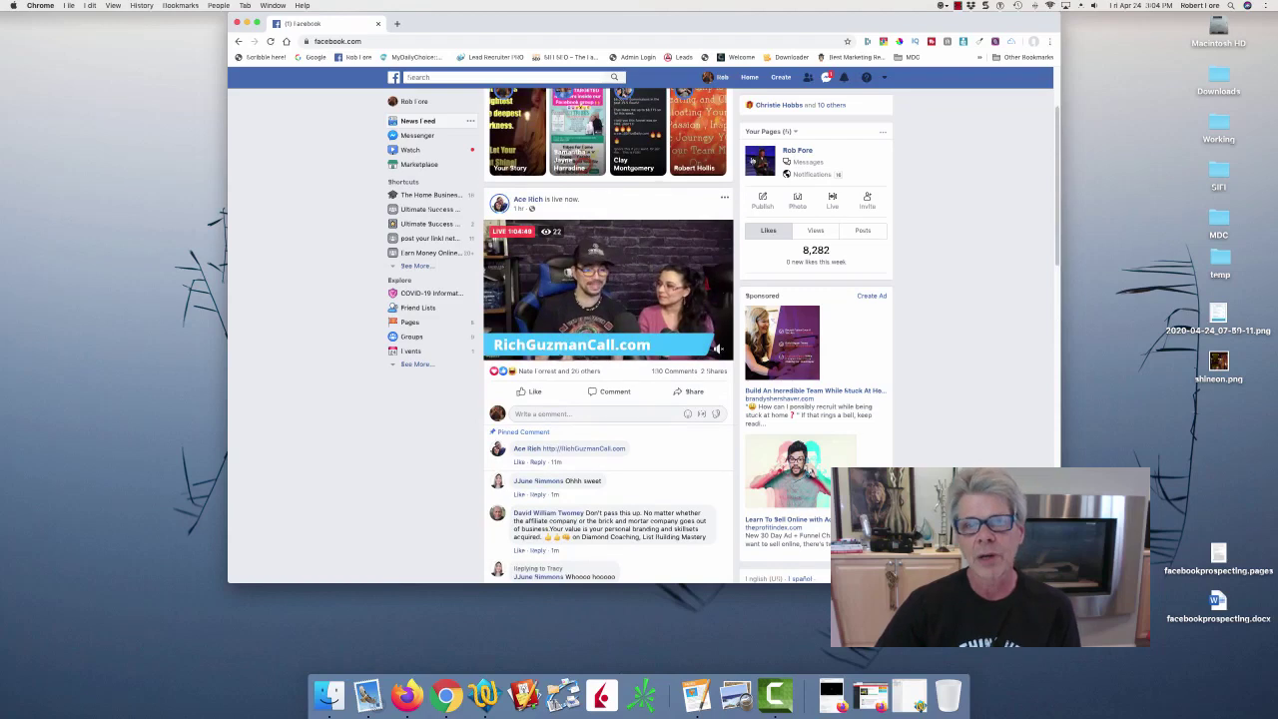
{"action": "right_click", "coordinate": [527, 202]}
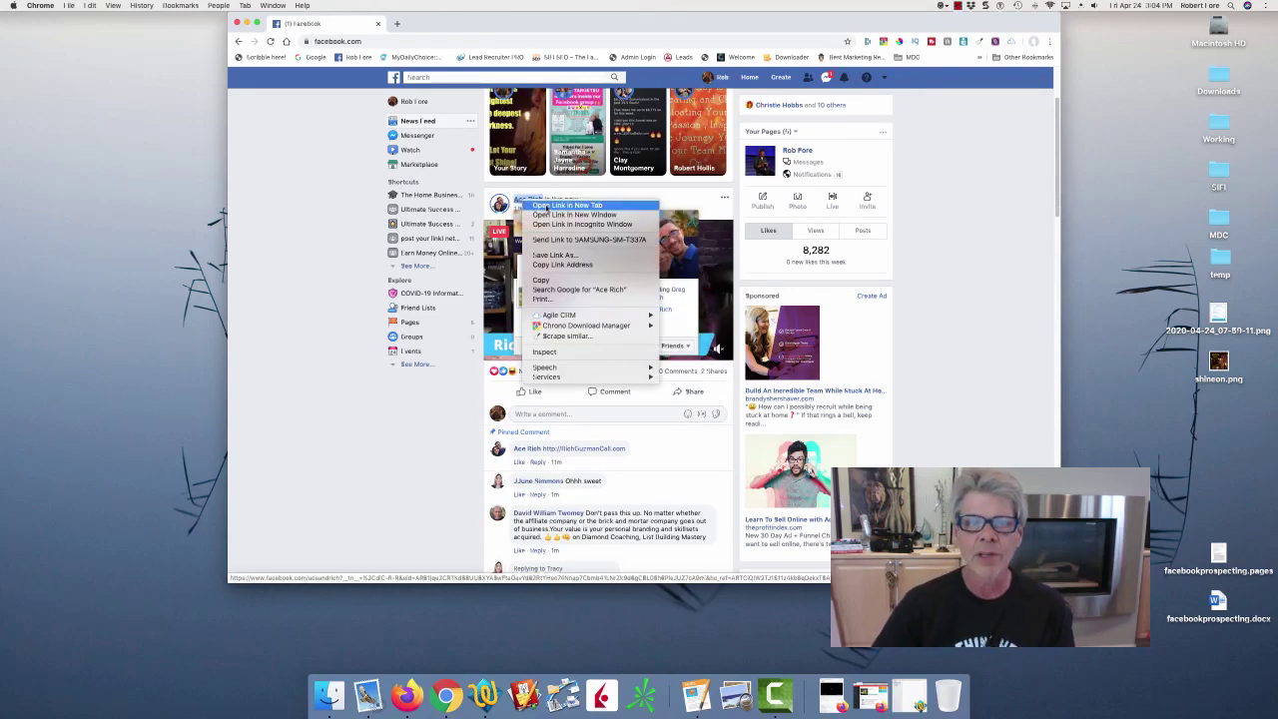
{"action": "left_click", "coordinate": [566, 205]}
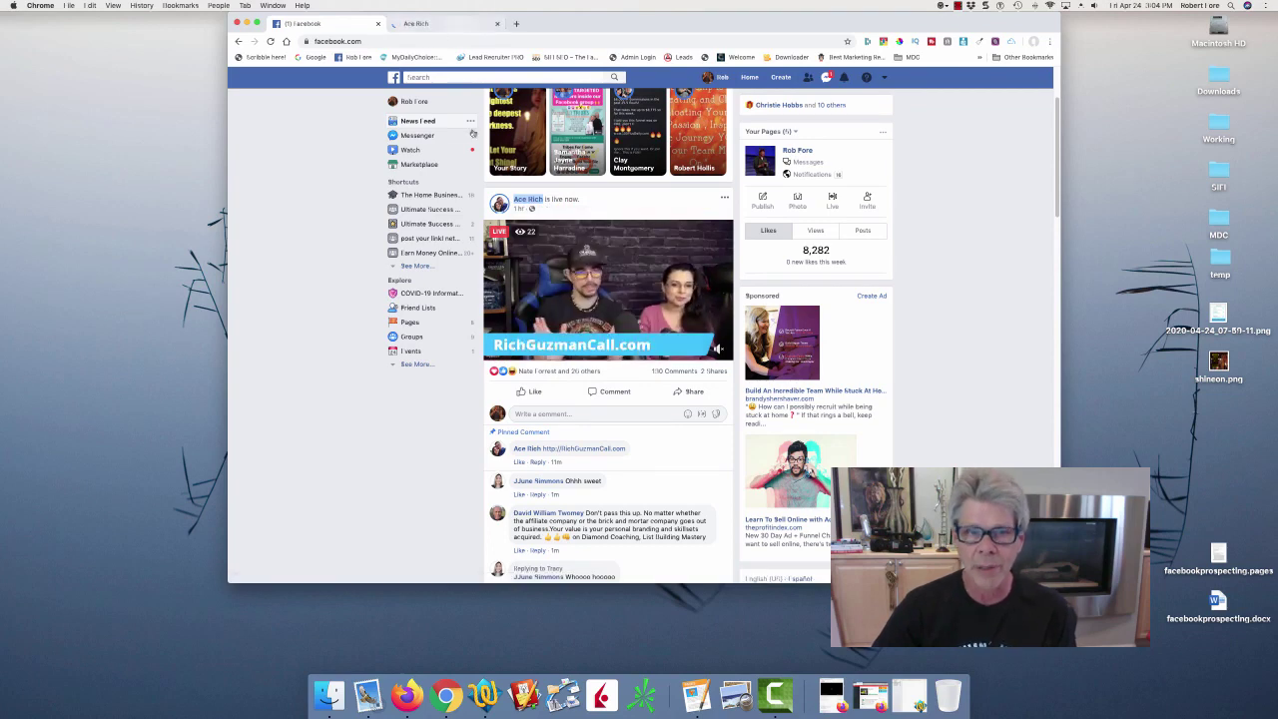
{"action": "scroll", "coordinate": [1048, 163], "scroll_direction": "down", "scroll_amount": 3}
{"action": "scroll", "coordinate": [1048, 163], "scroll_direction": "down", "scroll_amount": 5}
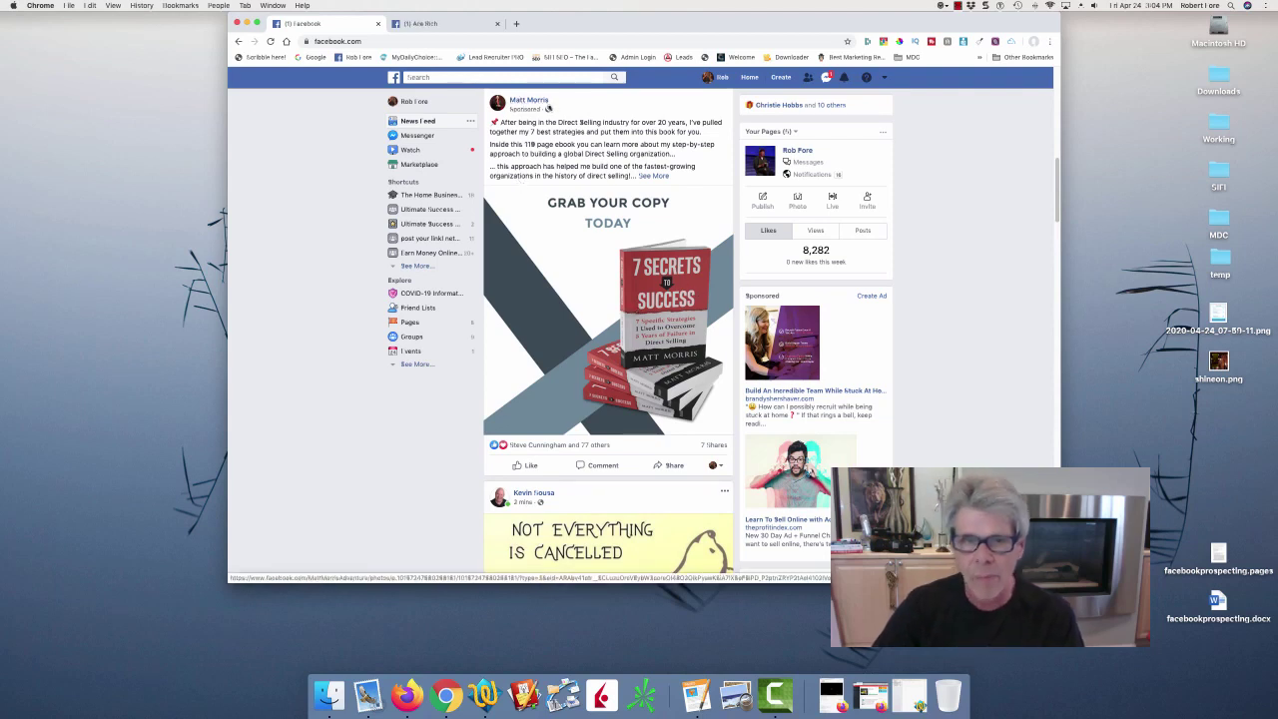
{"action": "right_click", "coordinate": [549, 104]}
{"action": "left_click", "coordinate": [557, 104]}
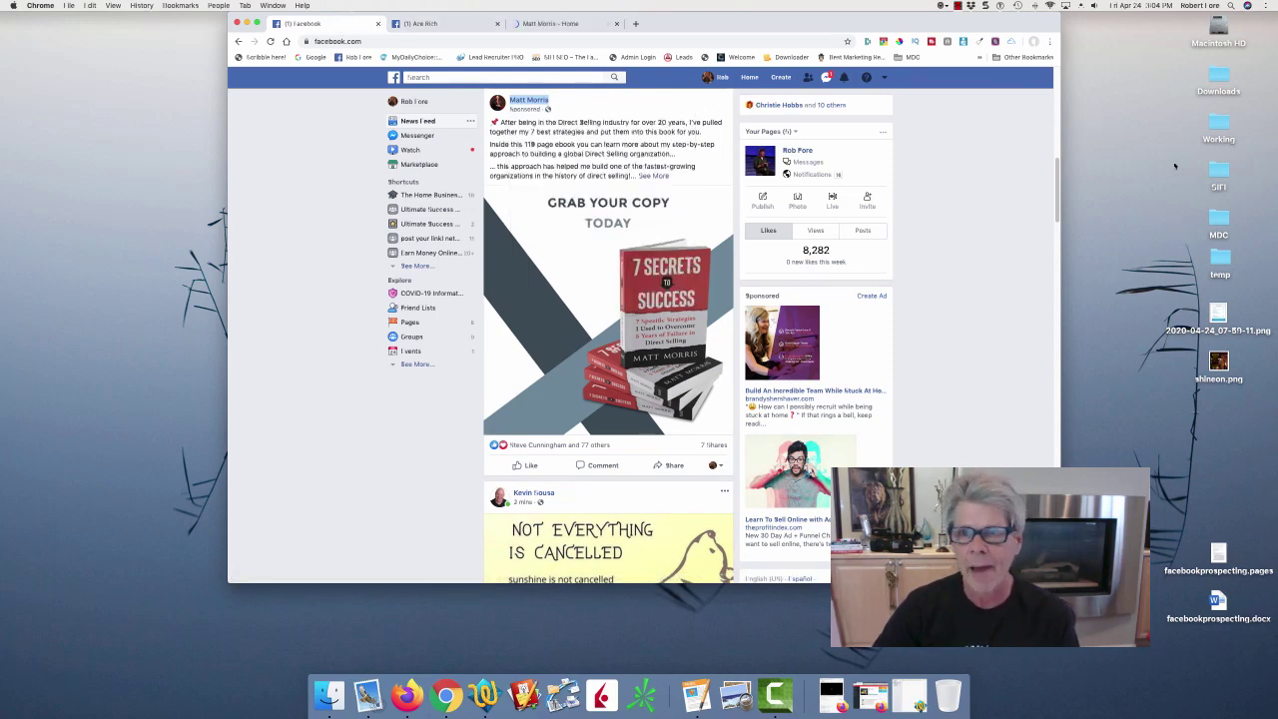
Scroll further down the feed and open the trucker's profile in a background tab.
{"action": "left_click_drag", "start_coordinate": [1052, 177], "coordinate": [1057, 221]}
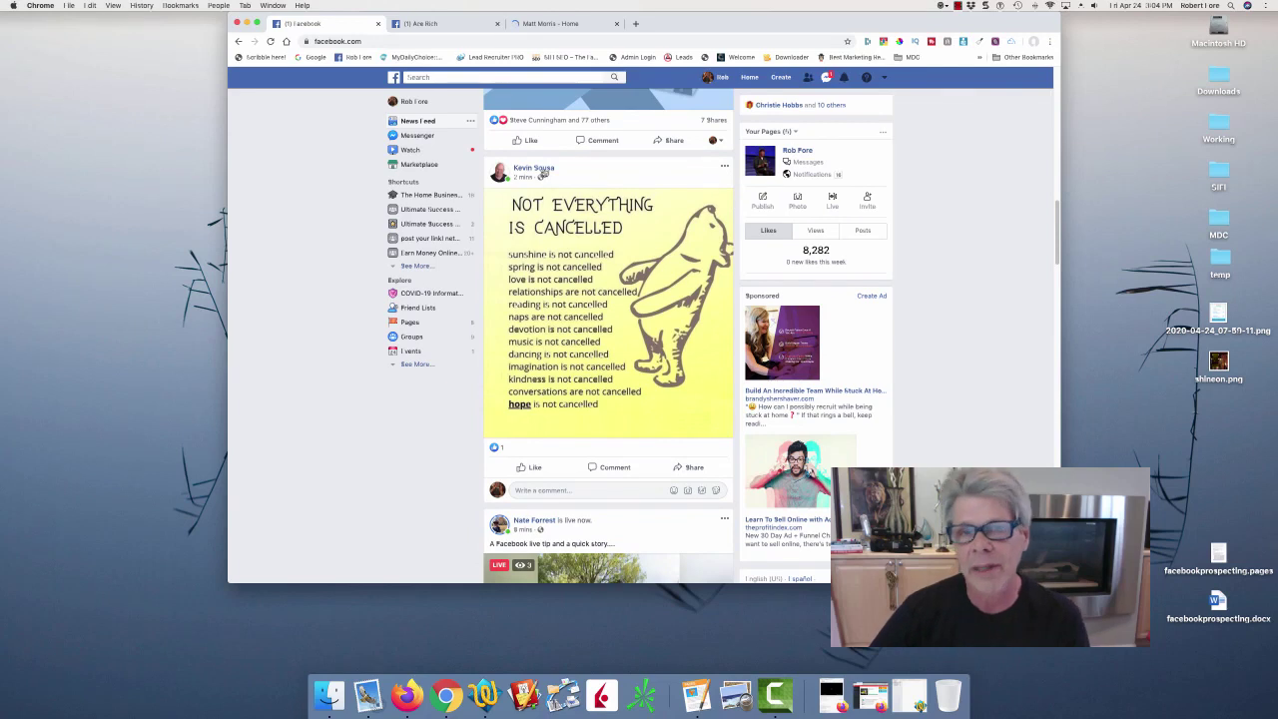
{"action": "mouse_move", "coordinate": [543, 173]}
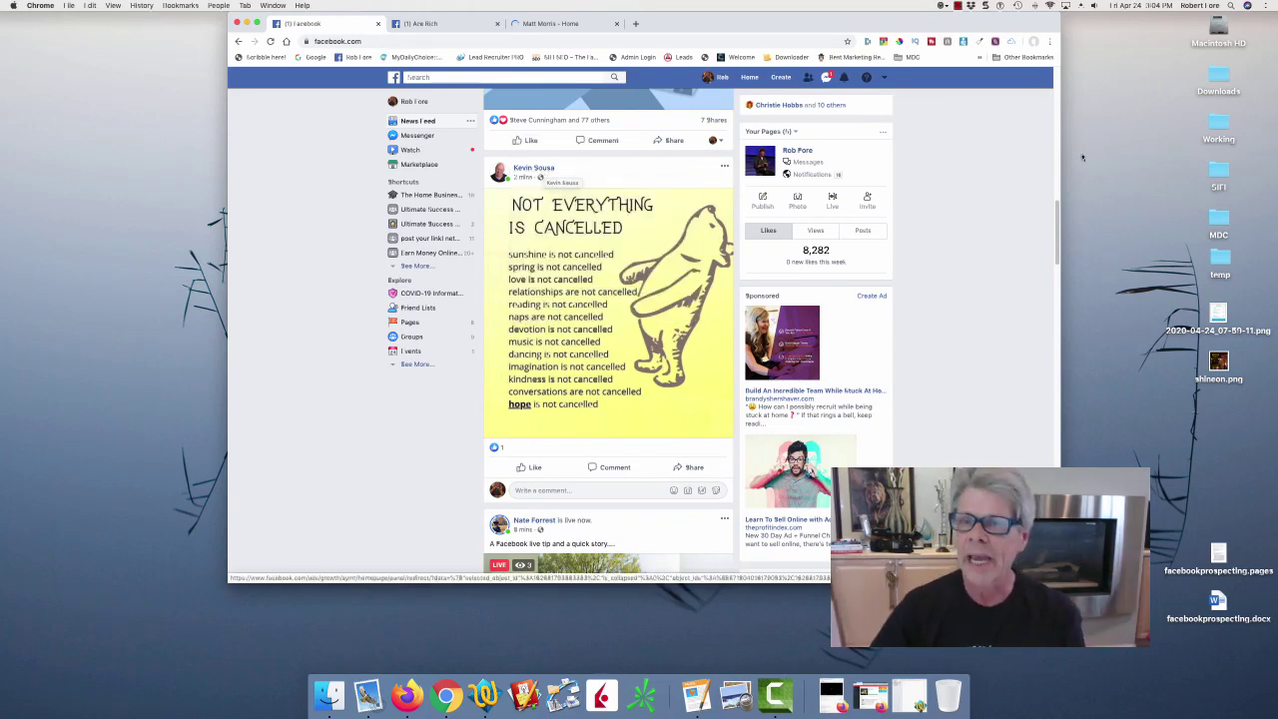
{"action": "left_click_drag", "start_coordinate": [1056, 211], "coordinate": [1057, 255]}
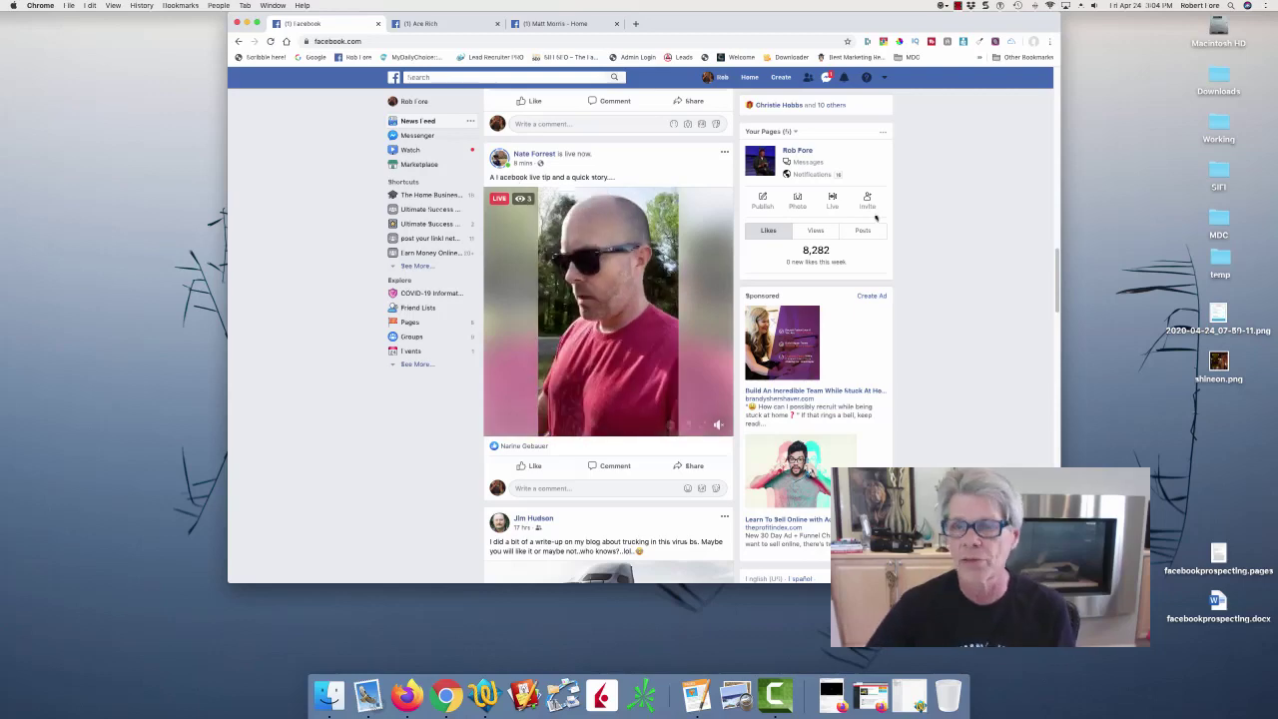
{"action": "left_click_drag", "start_coordinate": [1055, 271], "coordinate": [1053, 308]}
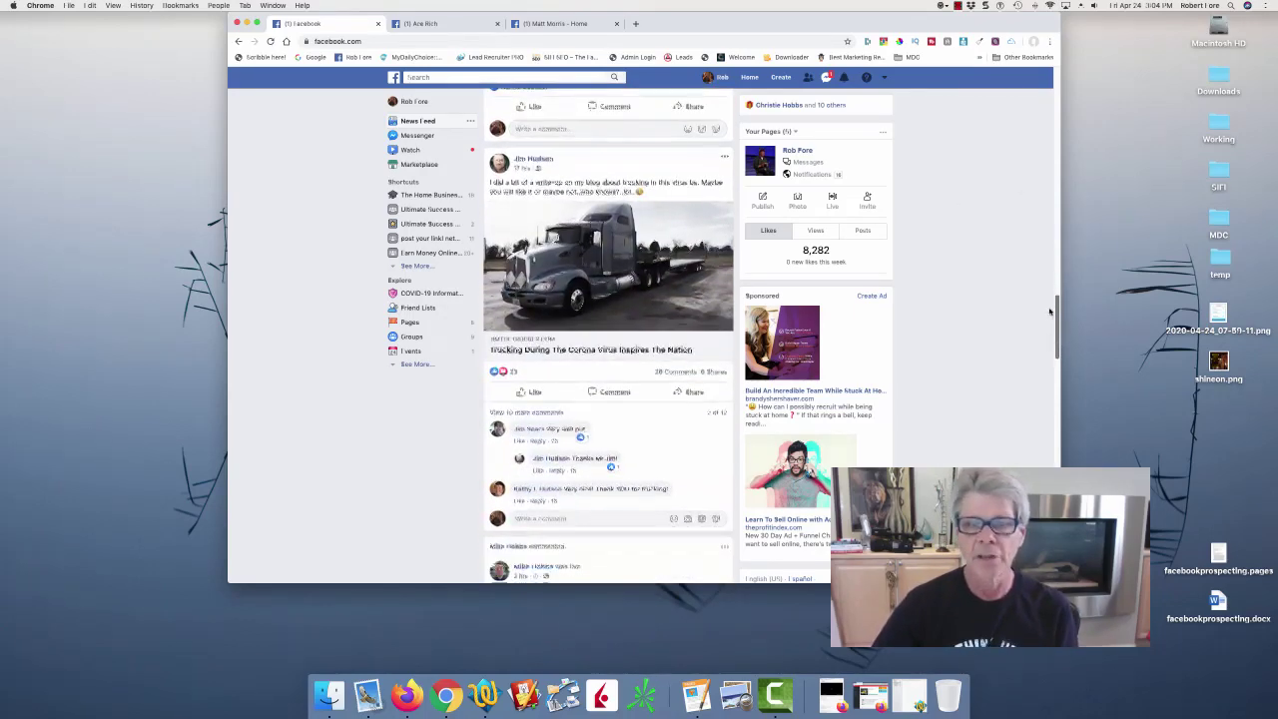
{"action": "right_click", "coordinate": [545, 162]}
{"action": "left_click", "coordinate": [573, 168]}
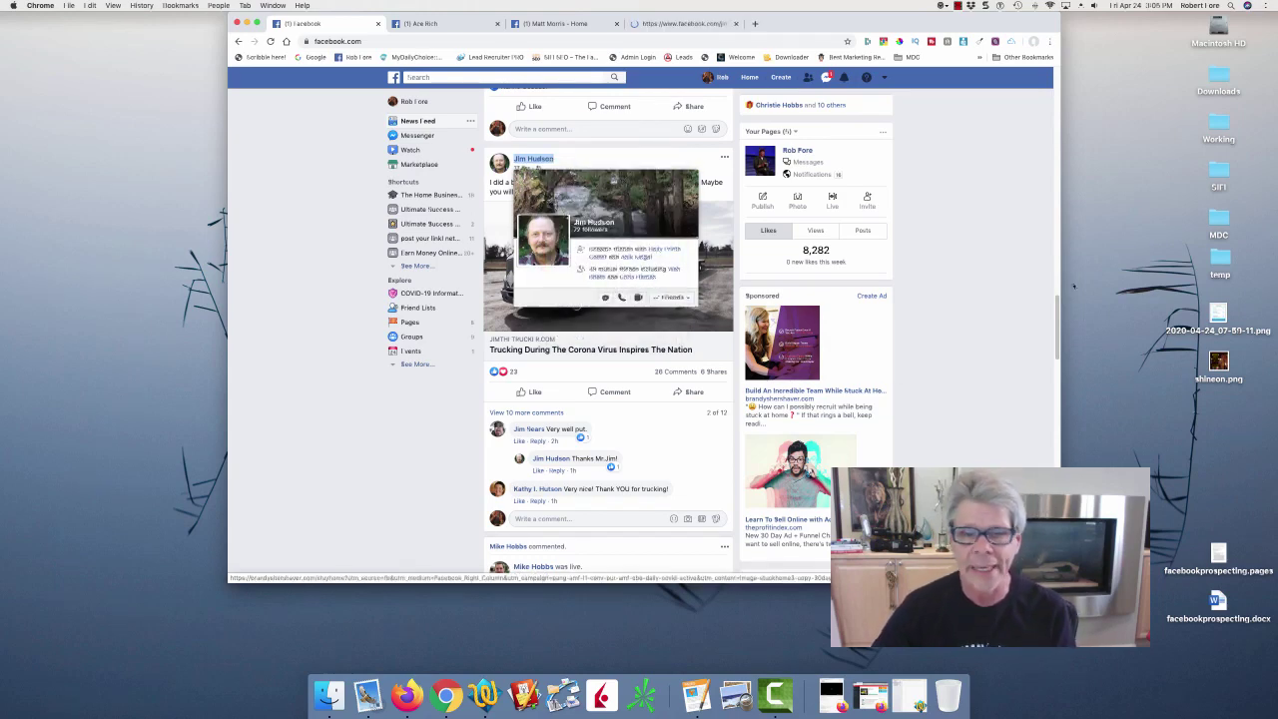
{"action": "left_click_drag", "start_coordinate": [1056, 311], "coordinate": [1053, 355]}
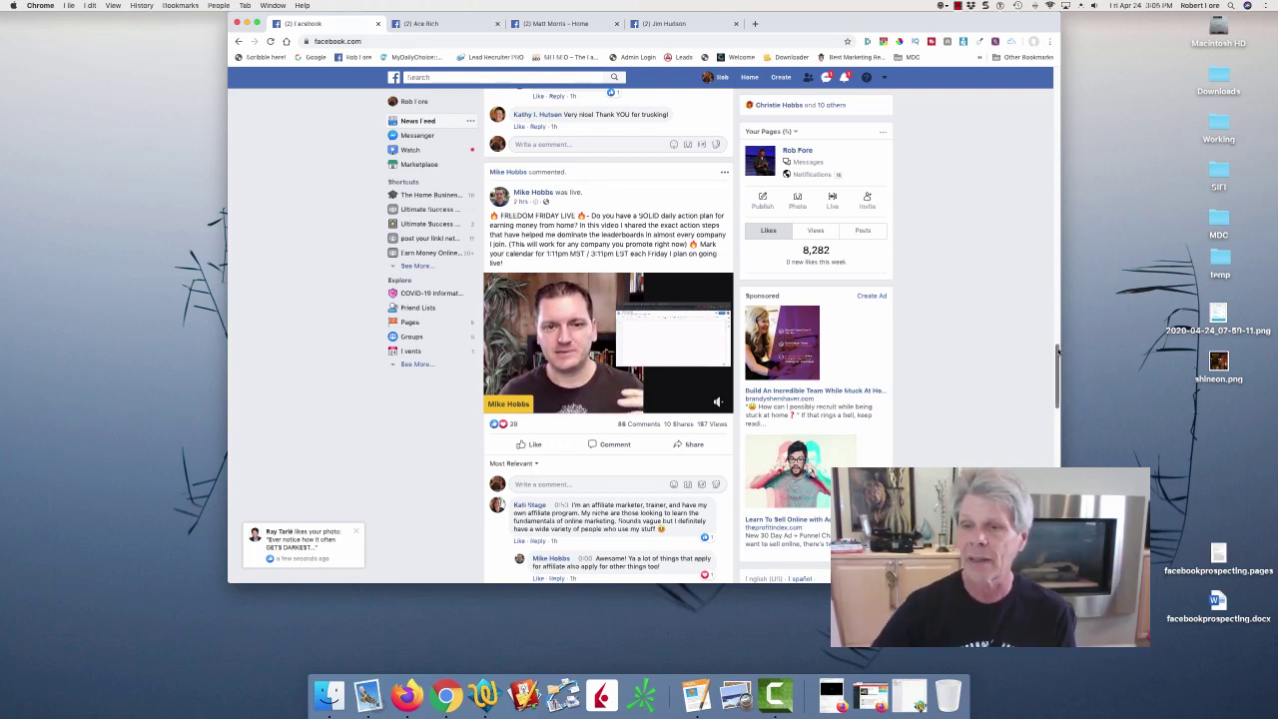
{"action": "left_click_drag", "start_coordinate": [1057, 351], "coordinate": [1018, 527]}
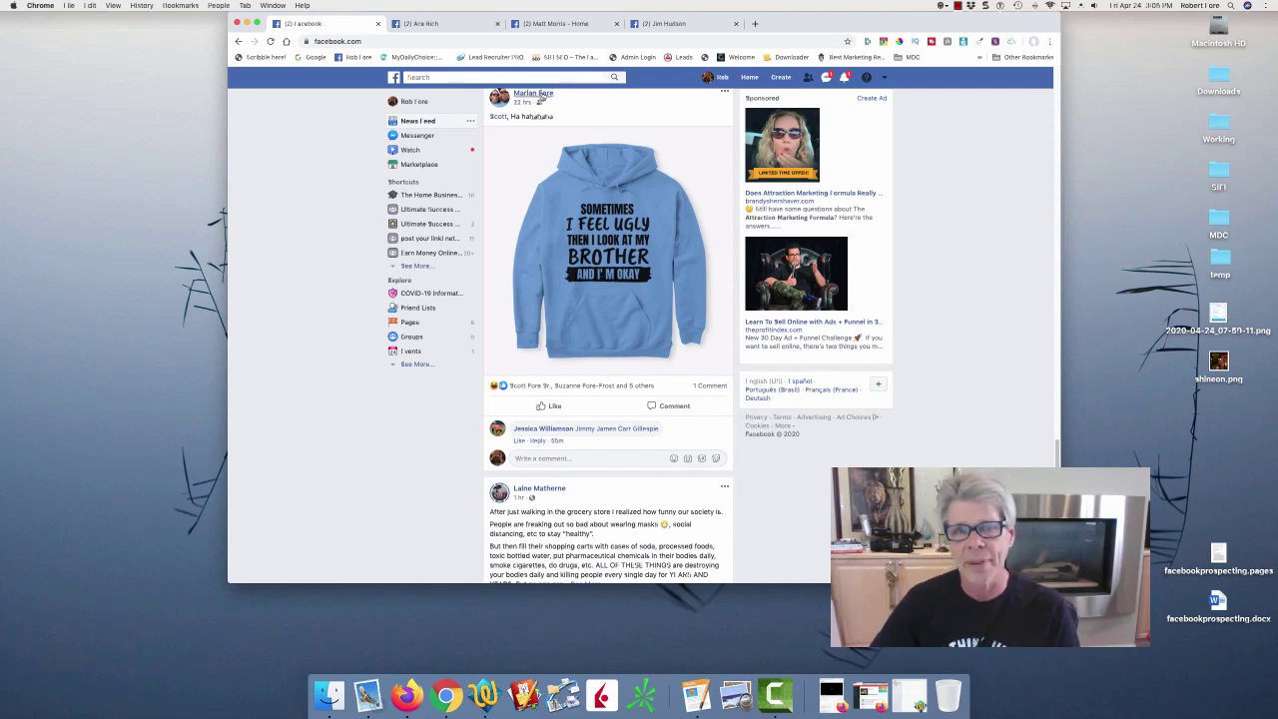
{"action": "mouse_move", "coordinate": [539, 98]}
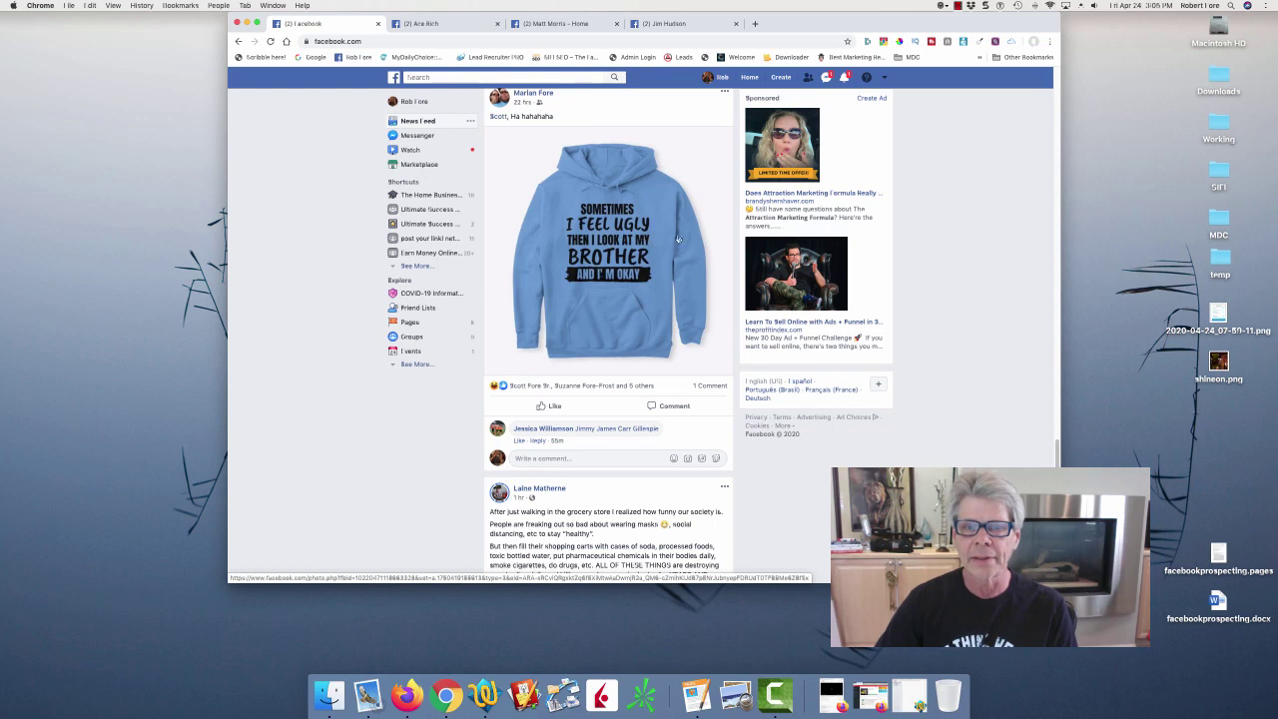
Like the hoodie post and post a smiley comment on it.
{"action": "left_click", "coordinate": [552, 407]}
{"action": "left_click", "coordinate": [547, 458]}
{"action": "type", "text": "S"}
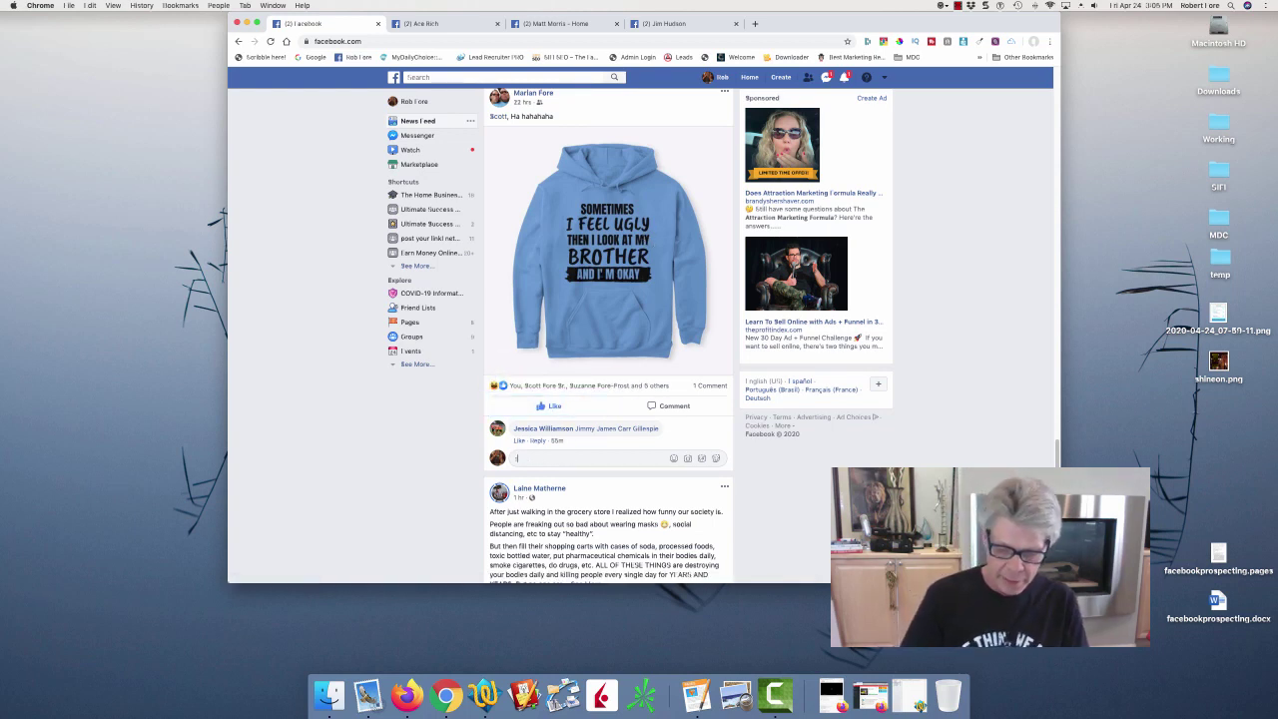
{"action": "type", "text": ")"}
{"action": "key", "text": "Return"}
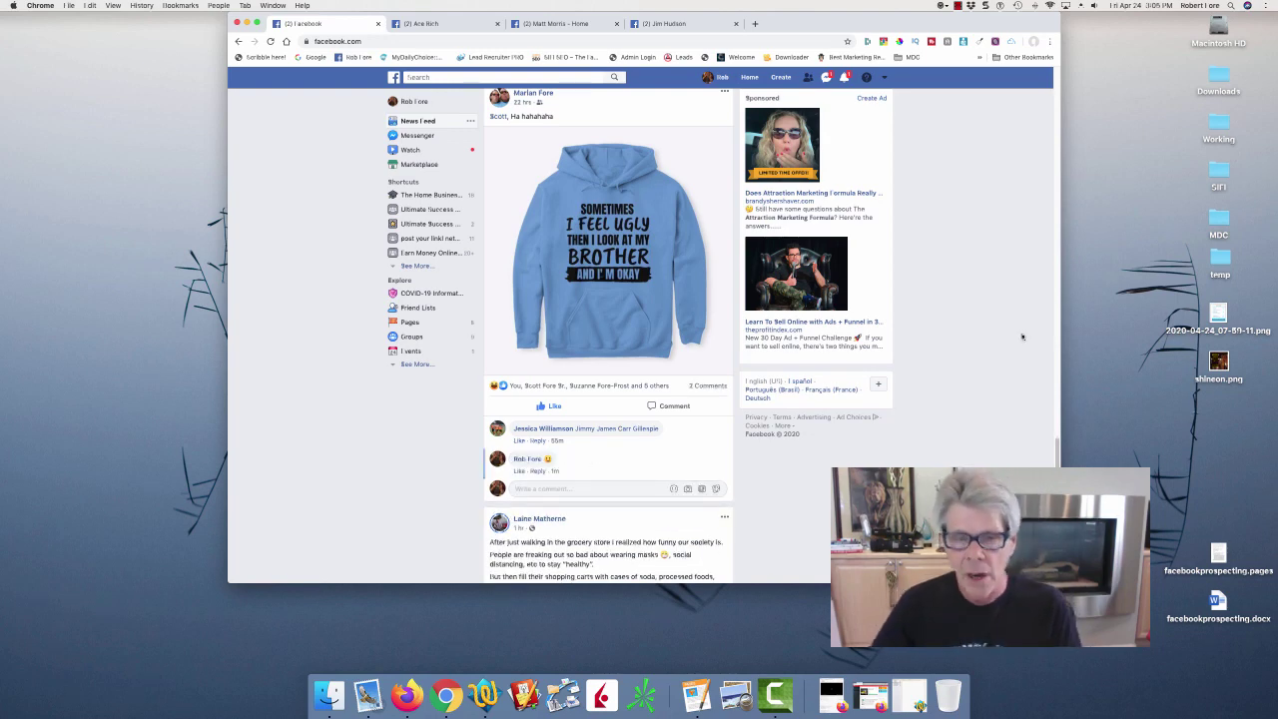
Open the next poster's profile in a new tab, then cycle through tabs to the author's page.
{"action": "scroll", "coordinate": [552, 185], "scroll_direction": "down", "scroll_amount": 5}
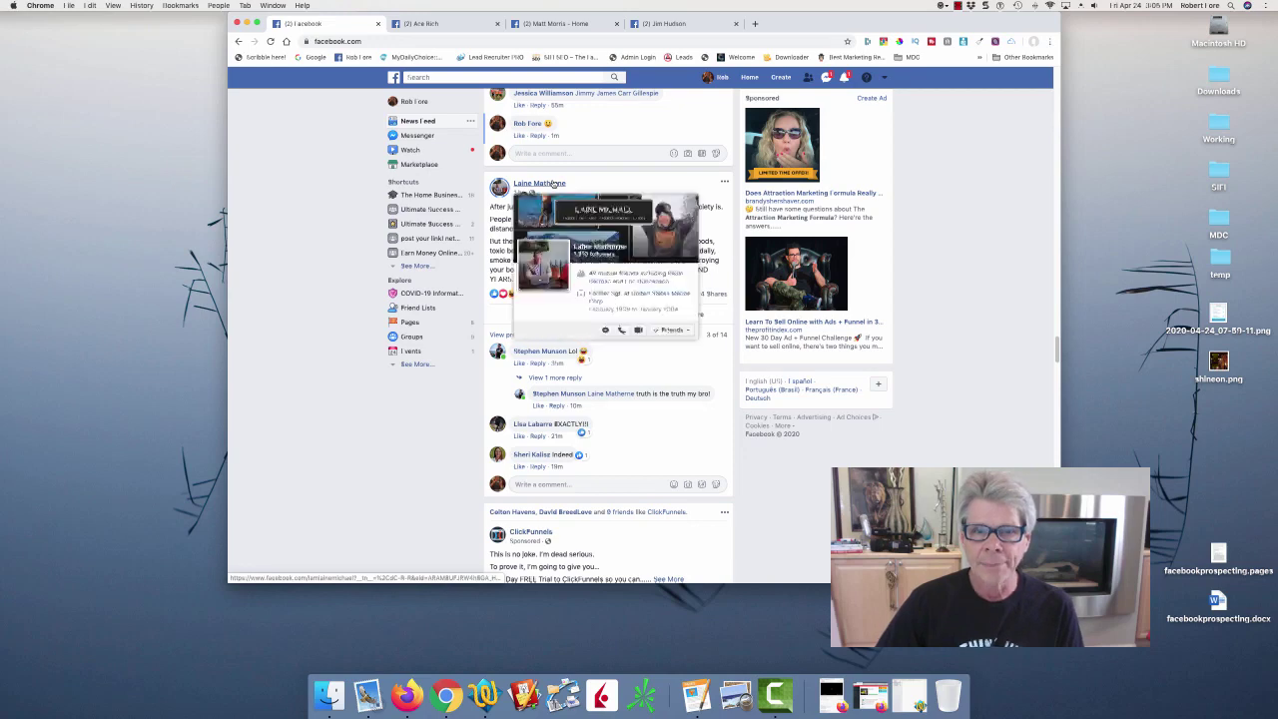
{"action": "right_click", "coordinate": [561, 183]}
{"action": "left_click", "coordinate": [577, 185]}
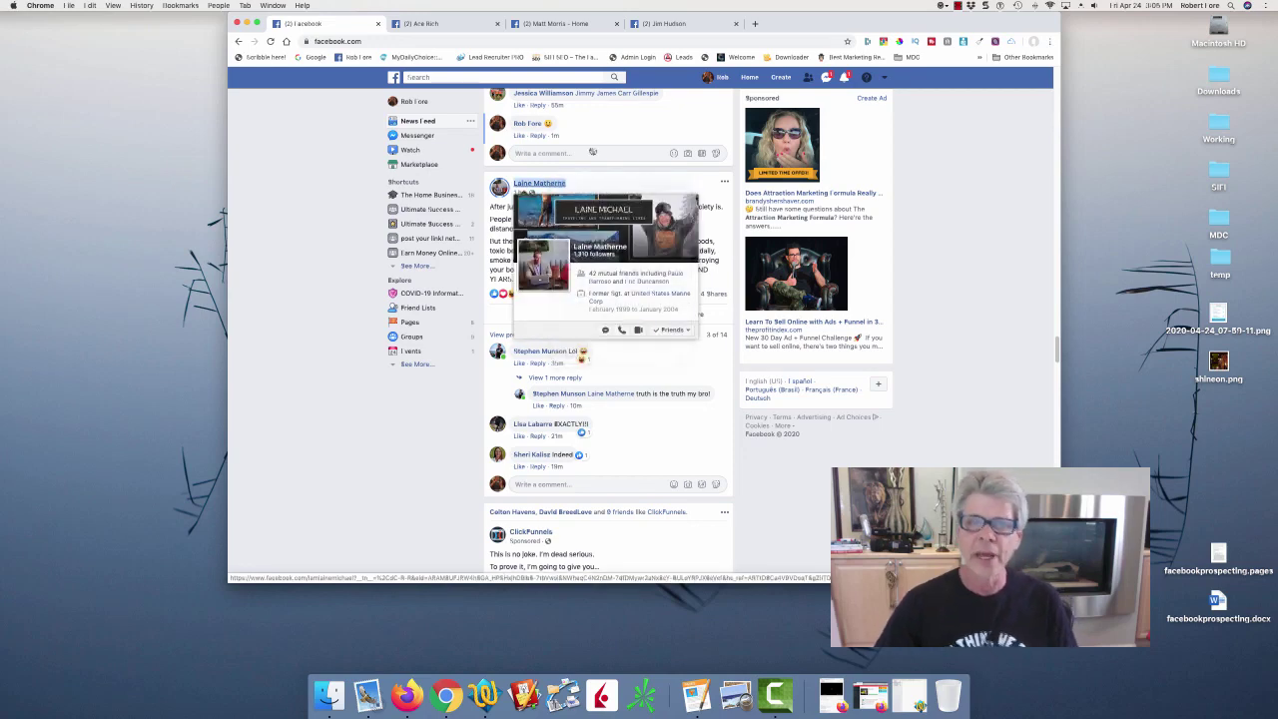
{"action": "left_click", "coordinate": [785, 24]}
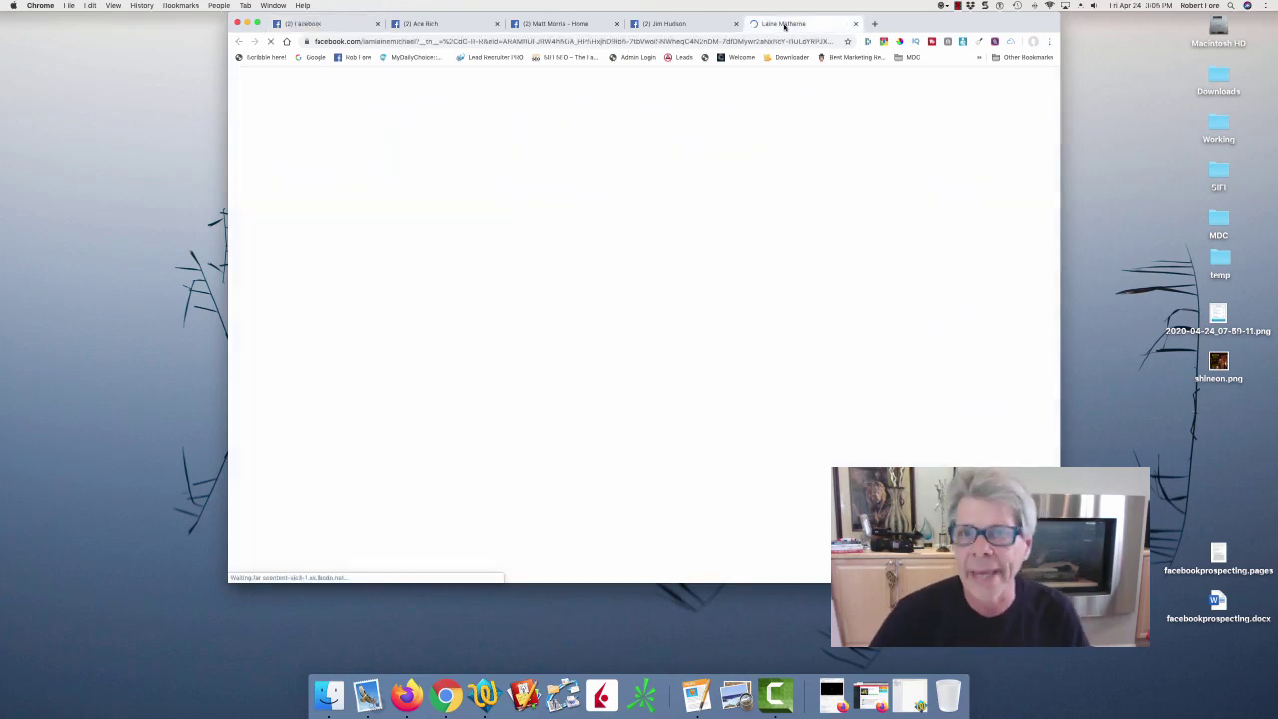
{"action": "mouse_move", "coordinate": [679, 237]}
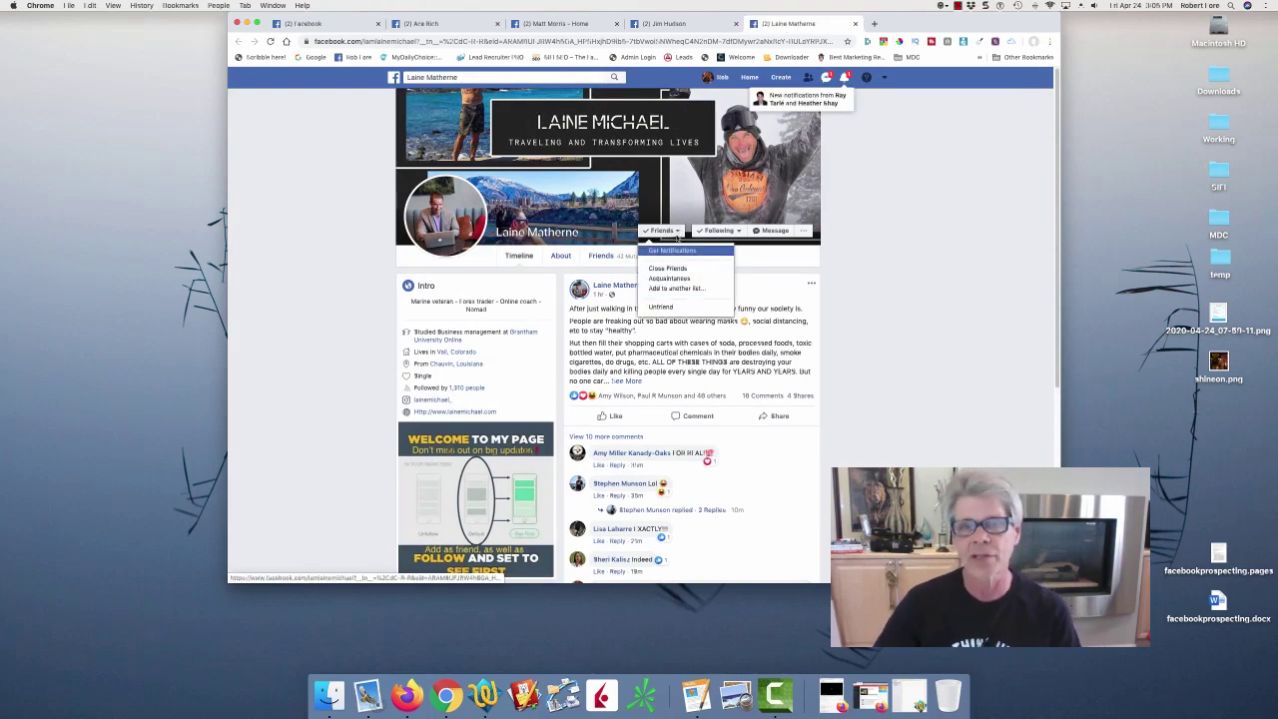
{"action": "left_click", "coordinate": [681, 24]}
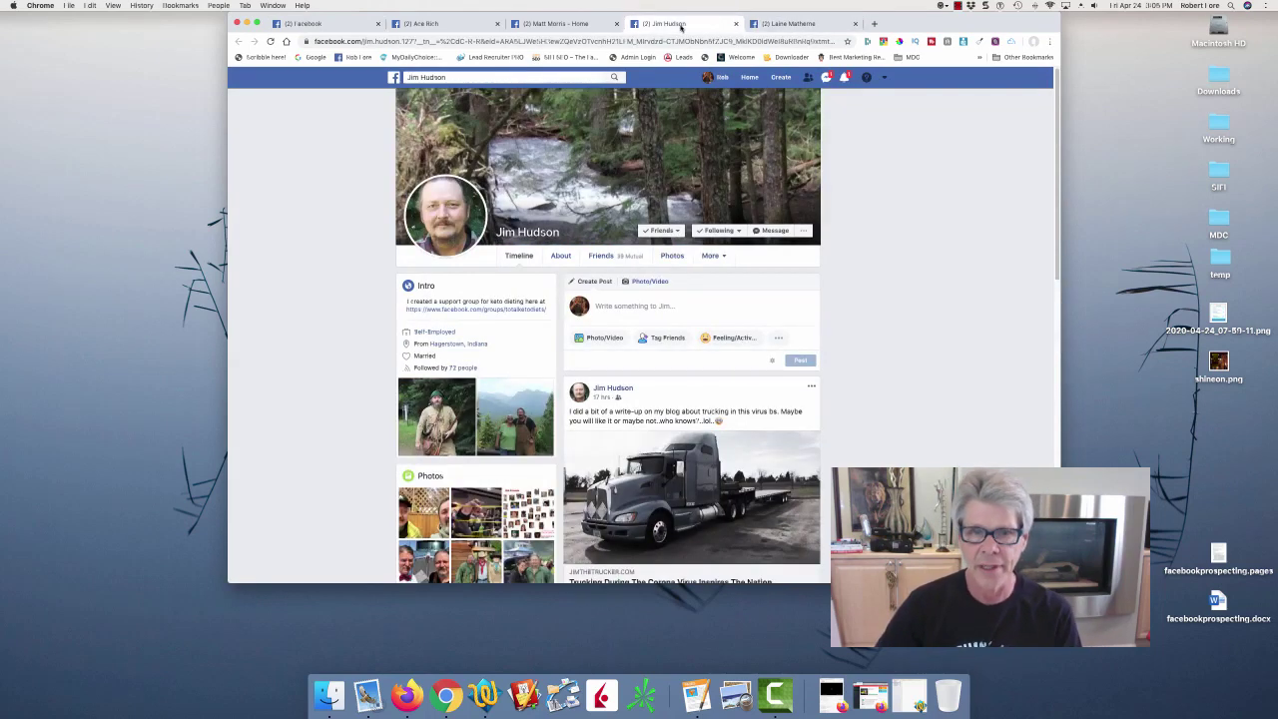
{"action": "left_click", "coordinate": [576, 24]}
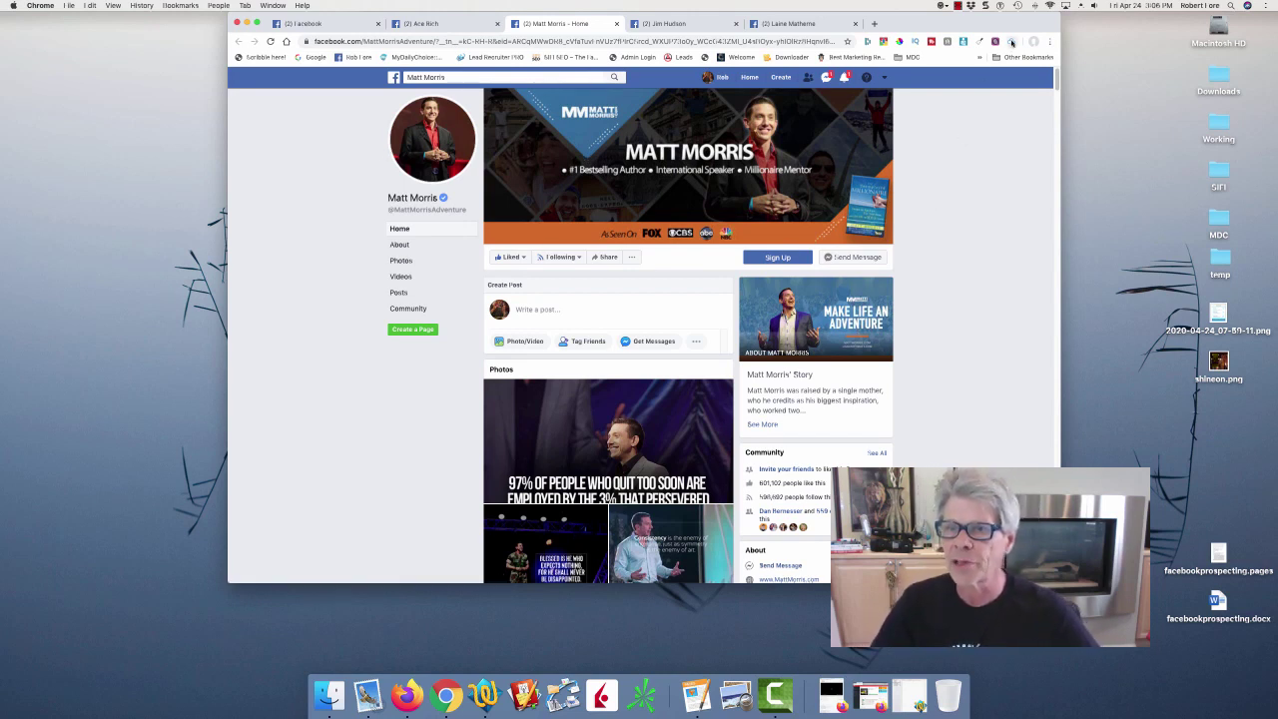
Clip the author's Facebook page into AgileCRM as a new company, then show the trucker's profile.
{"action": "left_click", "coordinate": [1012, 42]}
{"action": "left_click", "coordinate": [913, 102]}
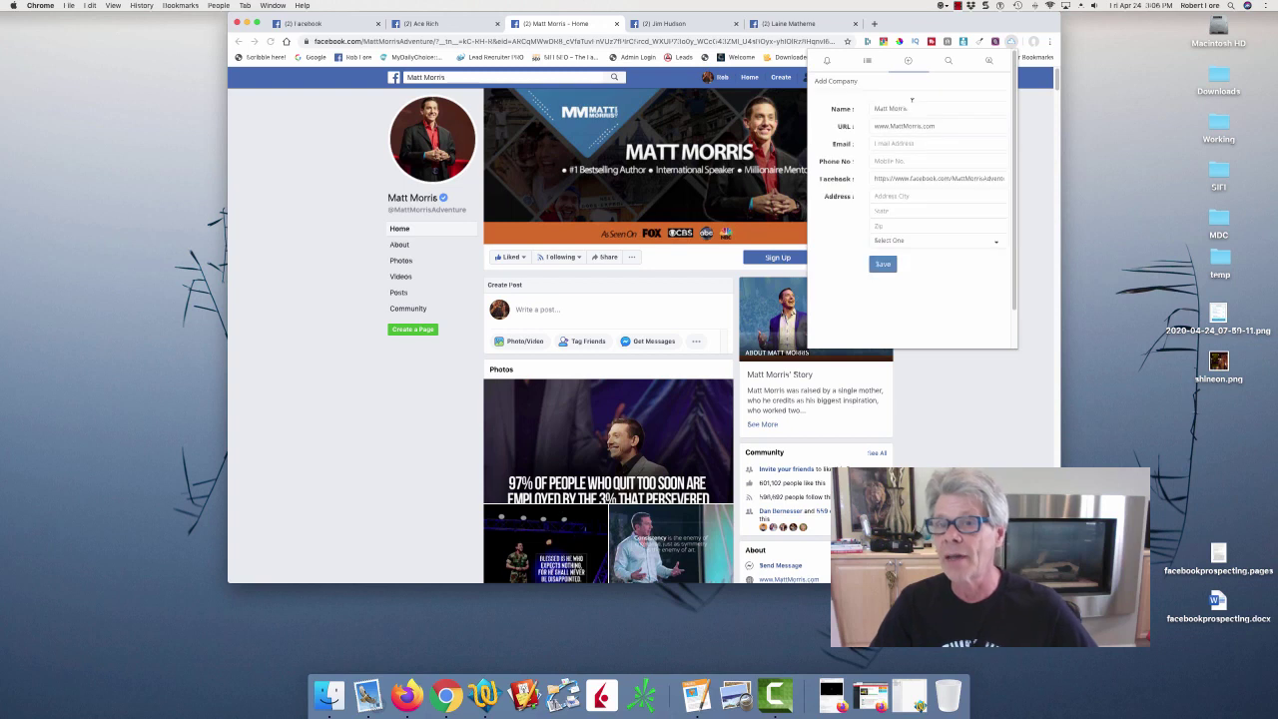
{"action": "left_click", "coordinate": [919, 107]}
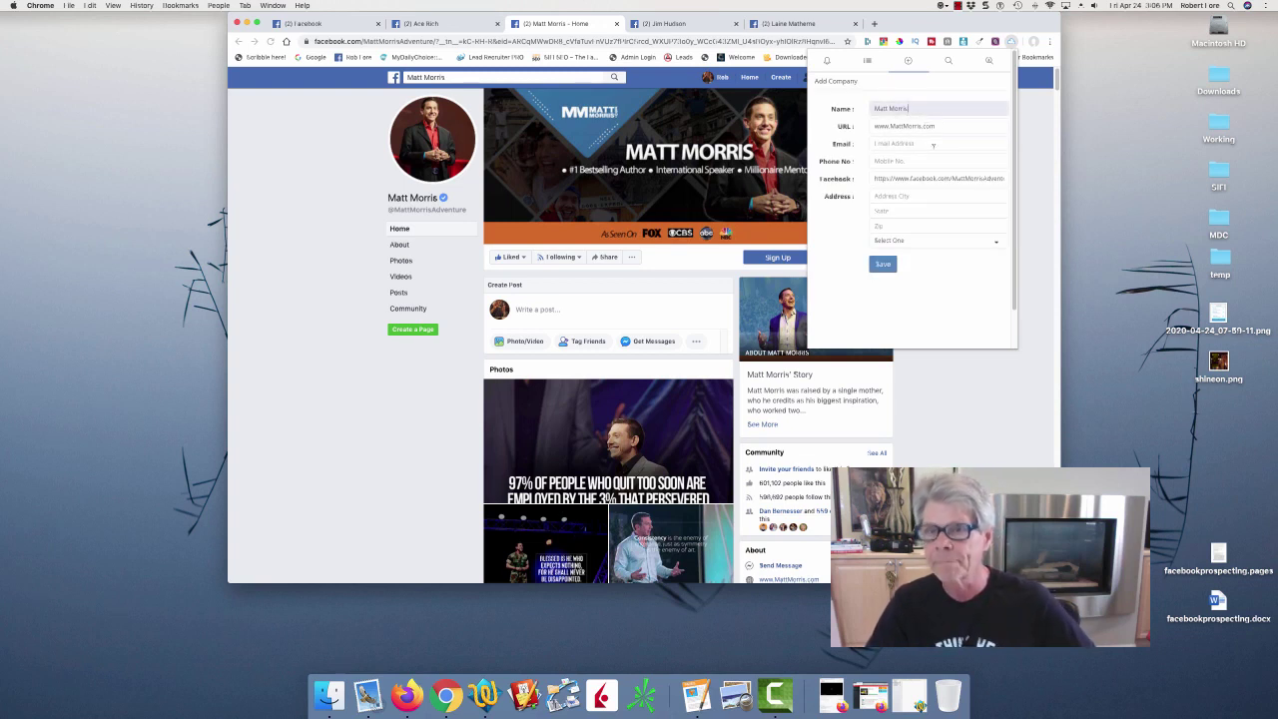
{"action": "left_click", "coordinate": [935, 177]}
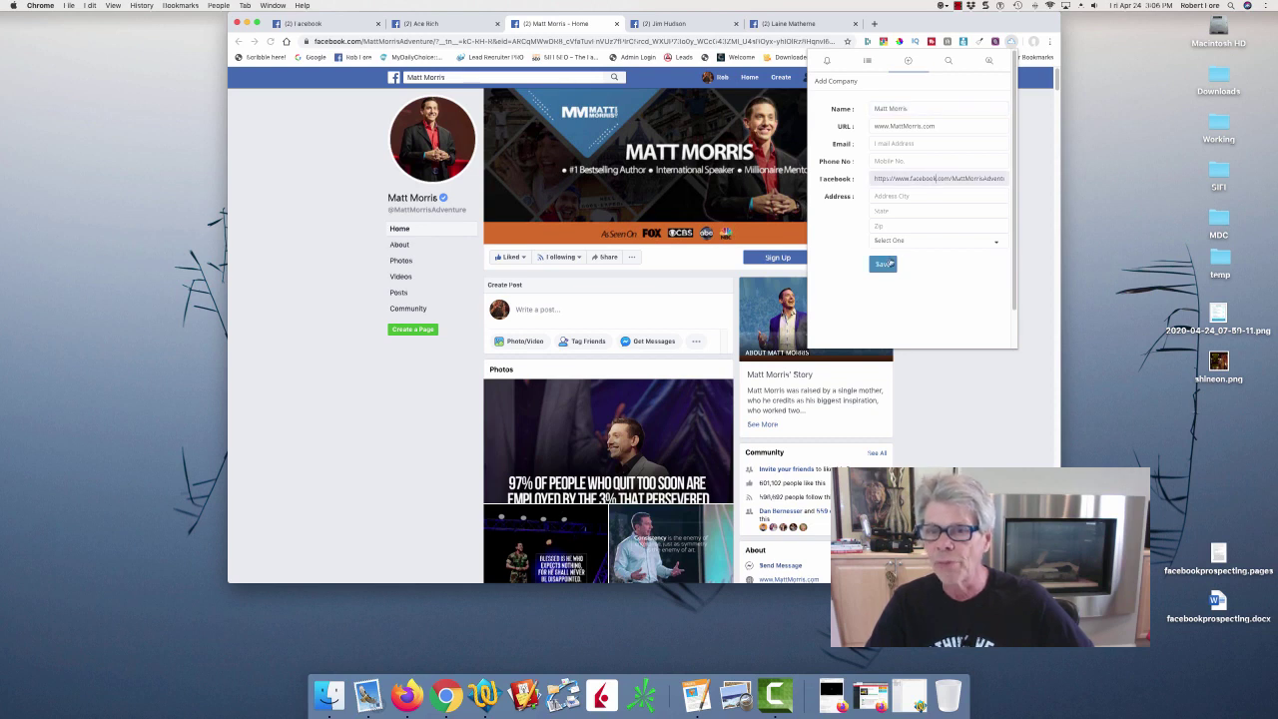
{"action": "left_click", "coordinate": [889, 263]}
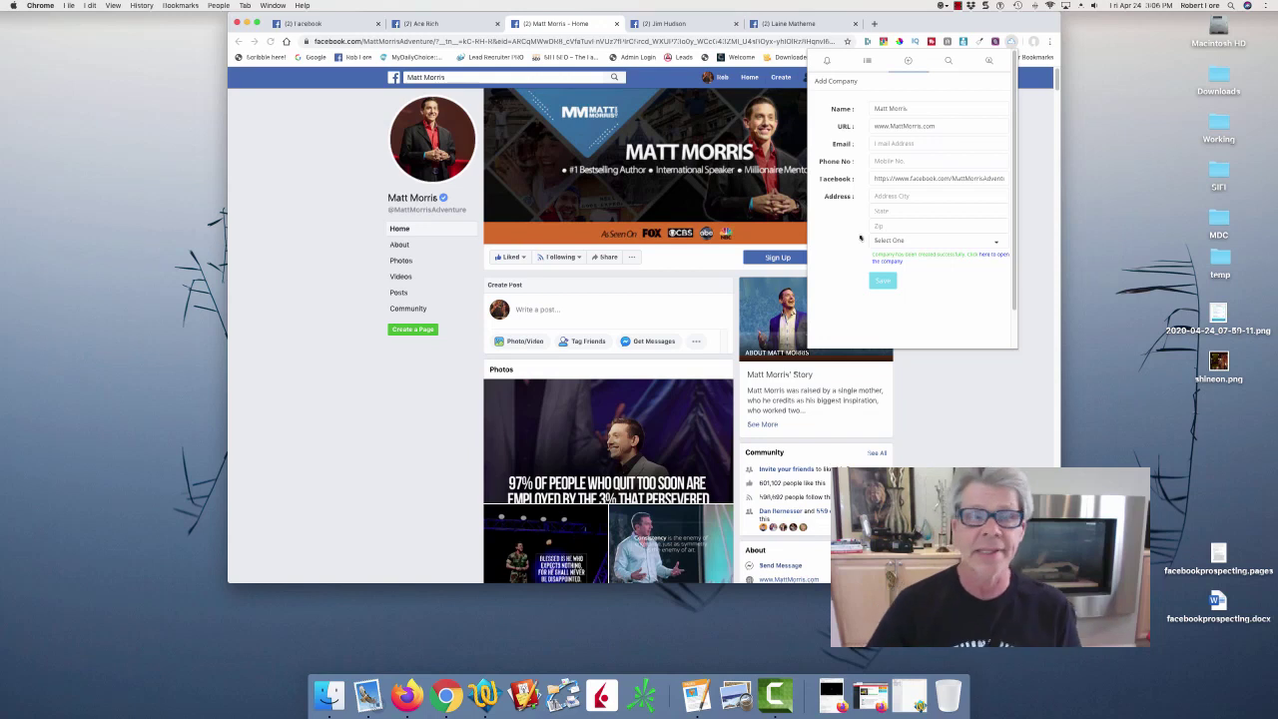
{"action": "left_click", "coordinate": [363, 144]}
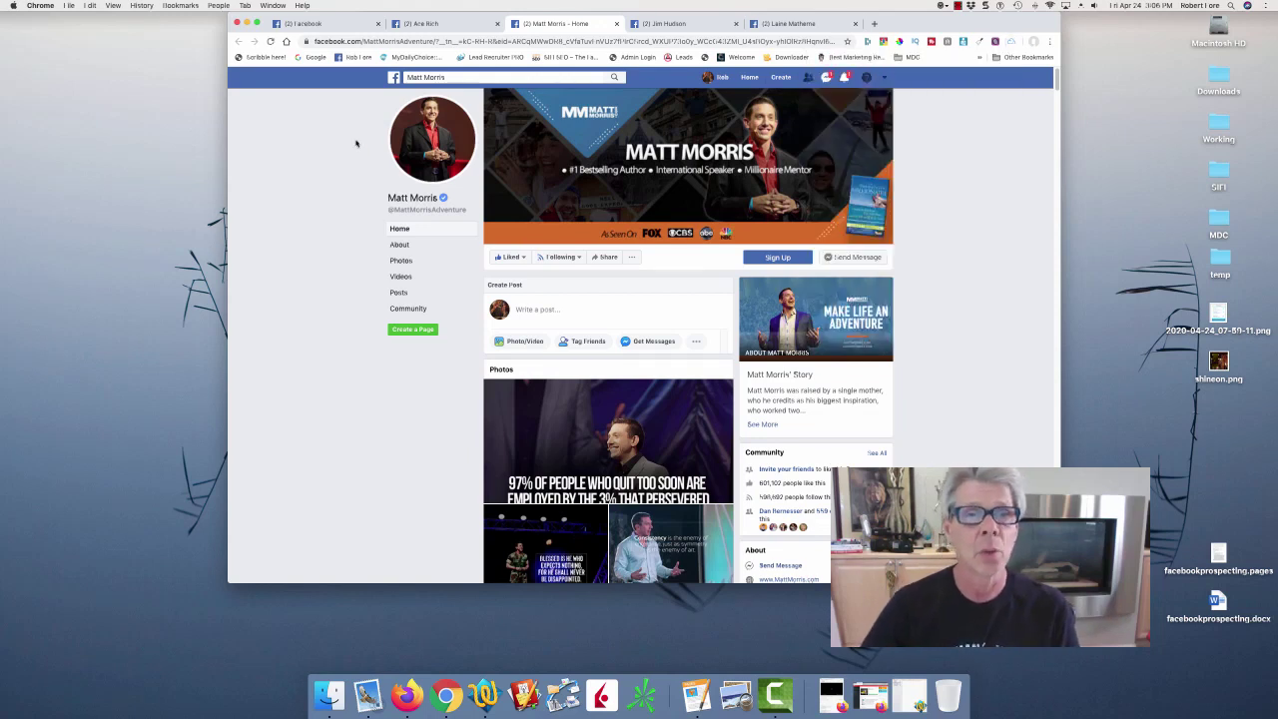
{"action": "left_click", "coordinate": [667, 22]}
{"action": "mouse_move", "coordinate": [659, 233]}
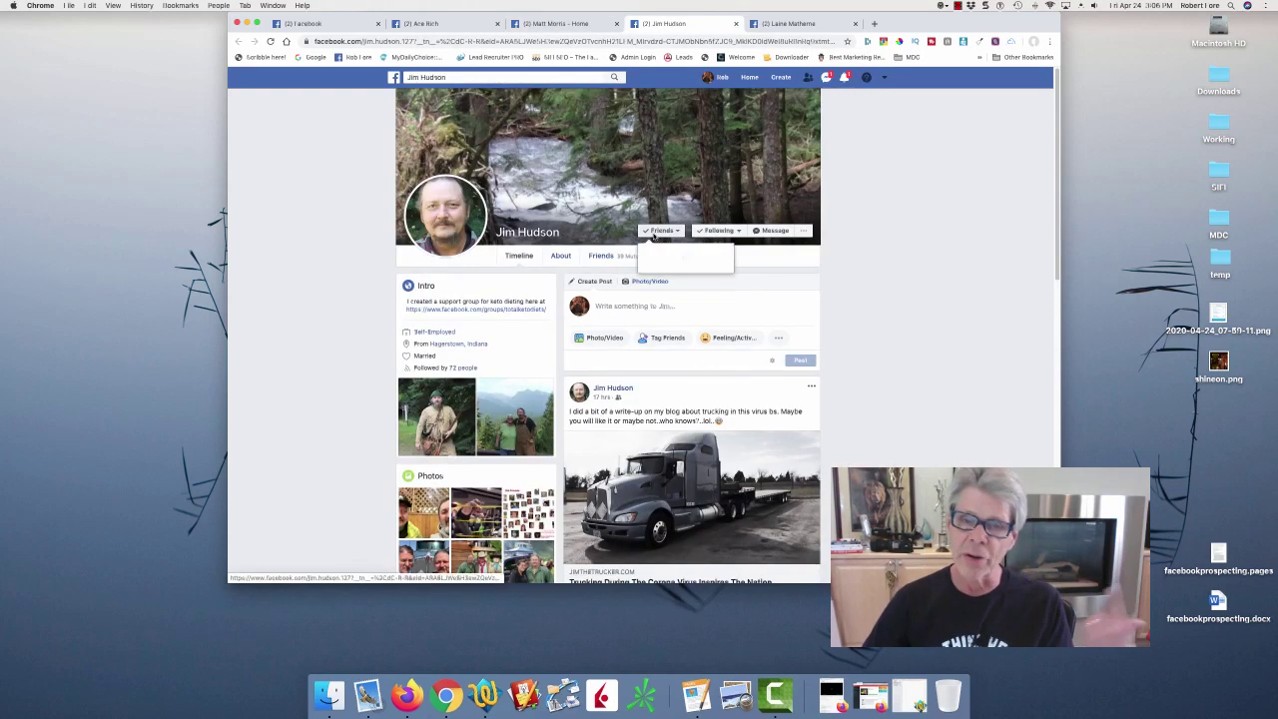
Close the extra tab, then save the current friend as an AgileCRM contact and close their tab.
{"action": "left_click", "coordinate": [964, 42]}
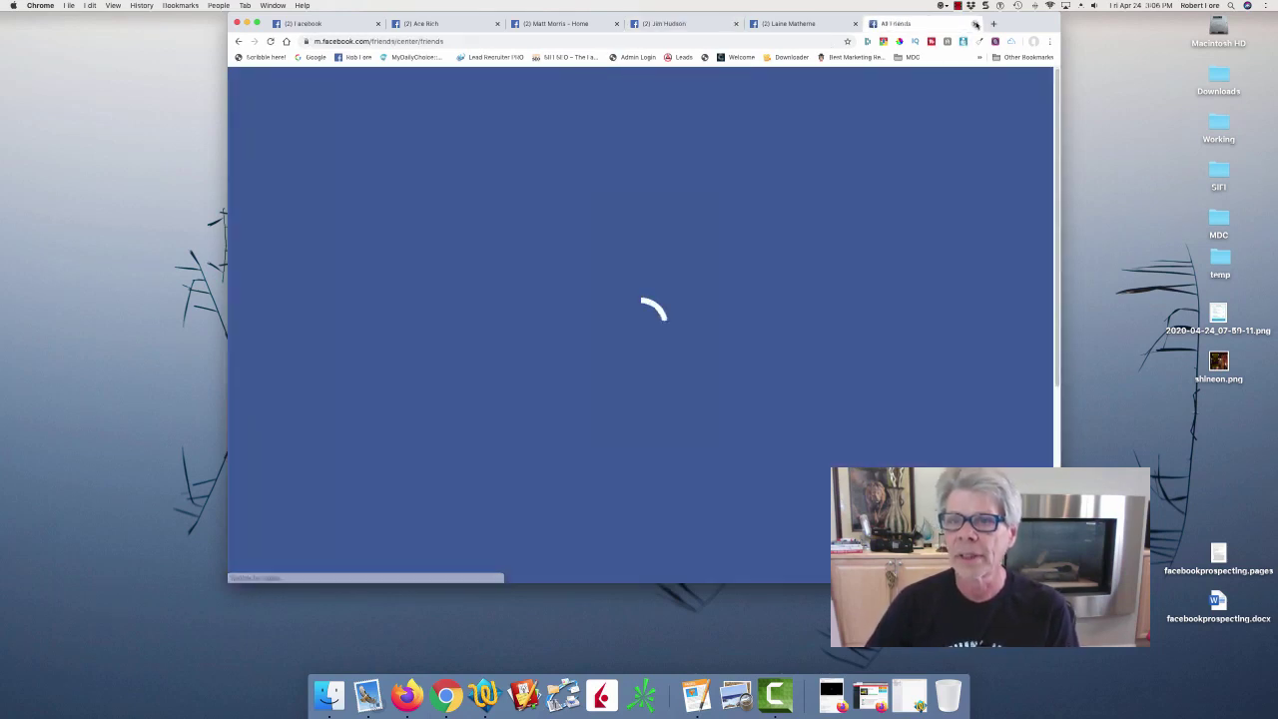
{"action": "left_click", "coordinate": [975, 25]}
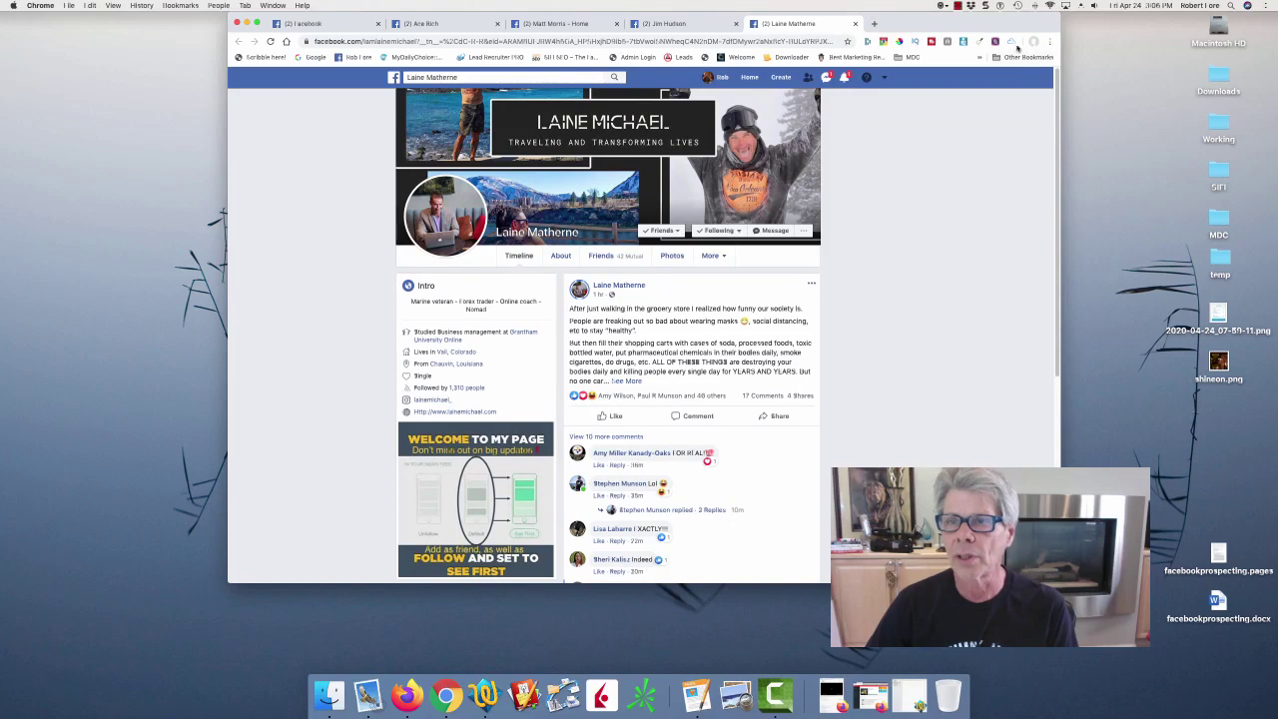
{"action": "left_click", "coordinate": [1012, 42]}
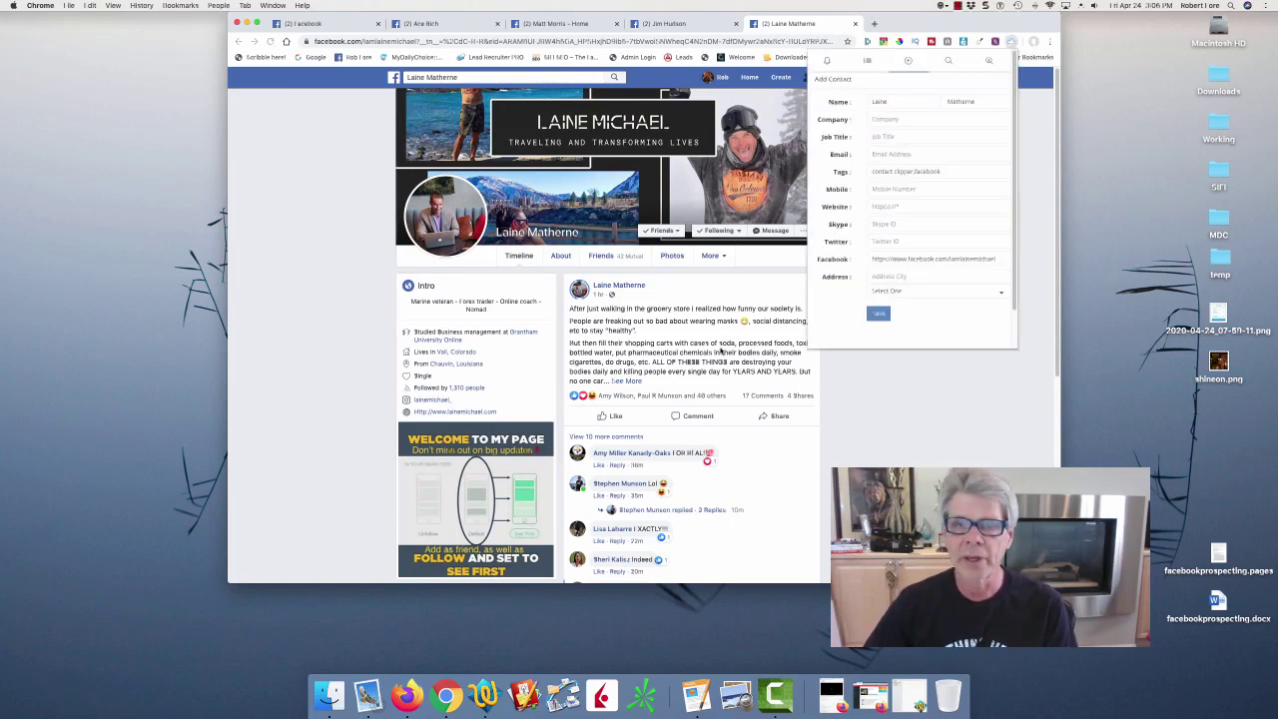
{"action": "left_click", "coordinate": [720, 351]}
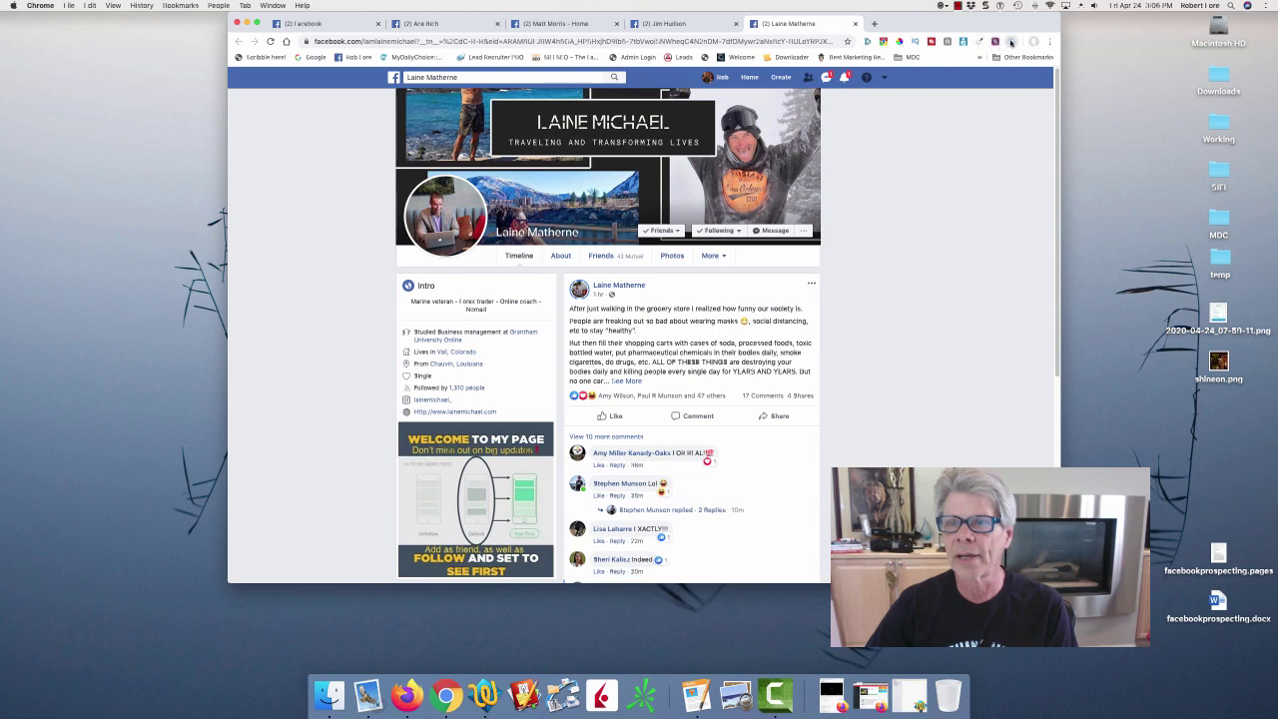
{"action": "left_click", "coordinate": [1012, 42]}
{"action": "left_click", "coordinate": [915, 104]}
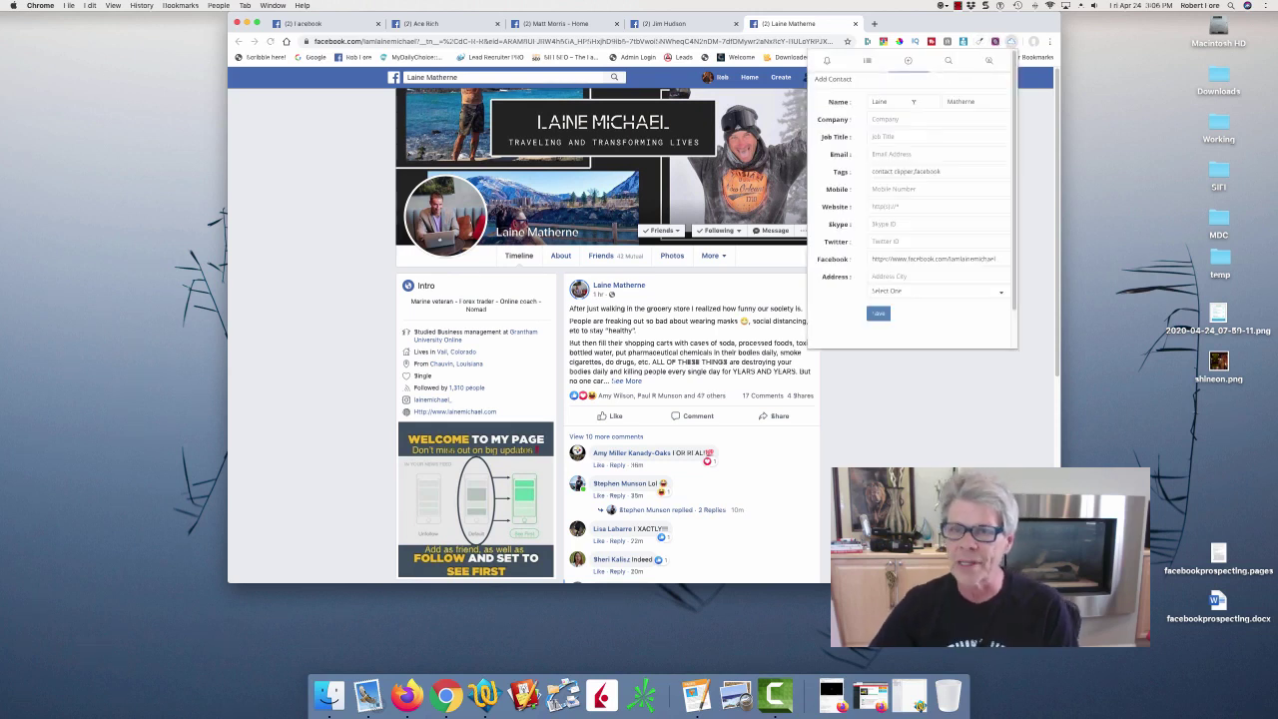
{"action": "left_click", "coordinate": [889, 101]}
{"action": "left_click", "coordinate": [978, 101]}
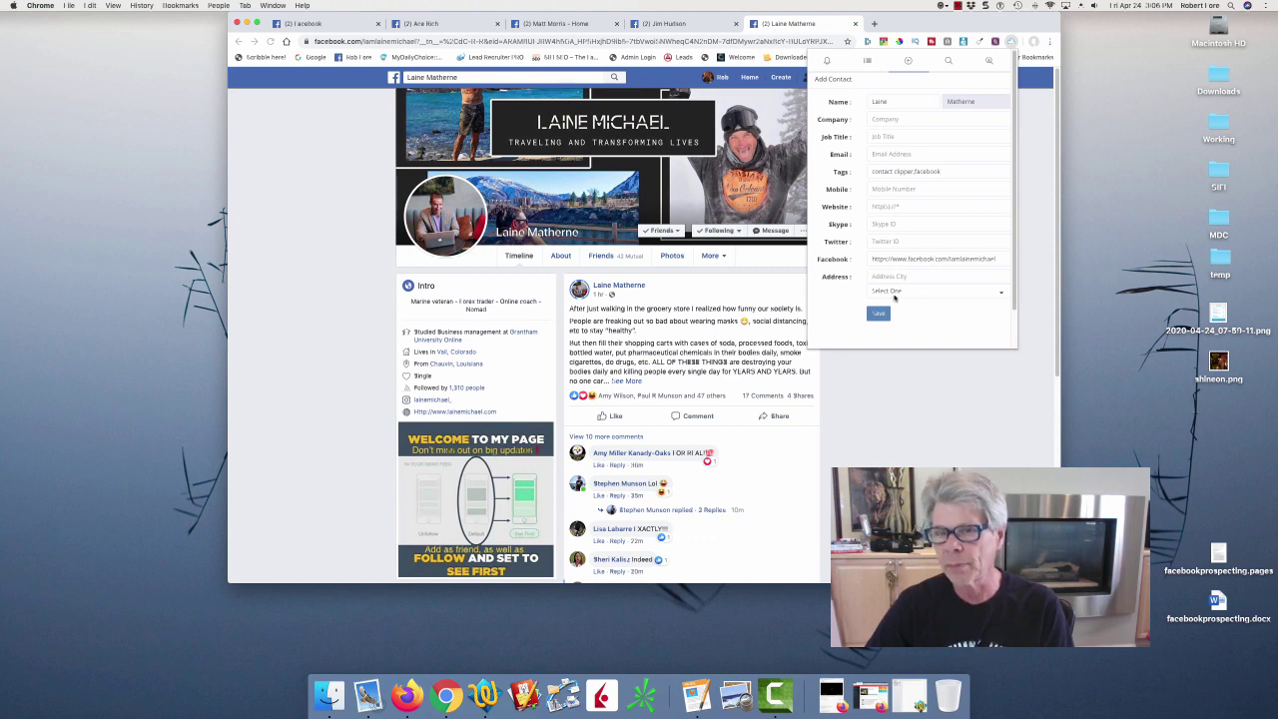
{"action": "left_click", "coordinate": [879, 313]}
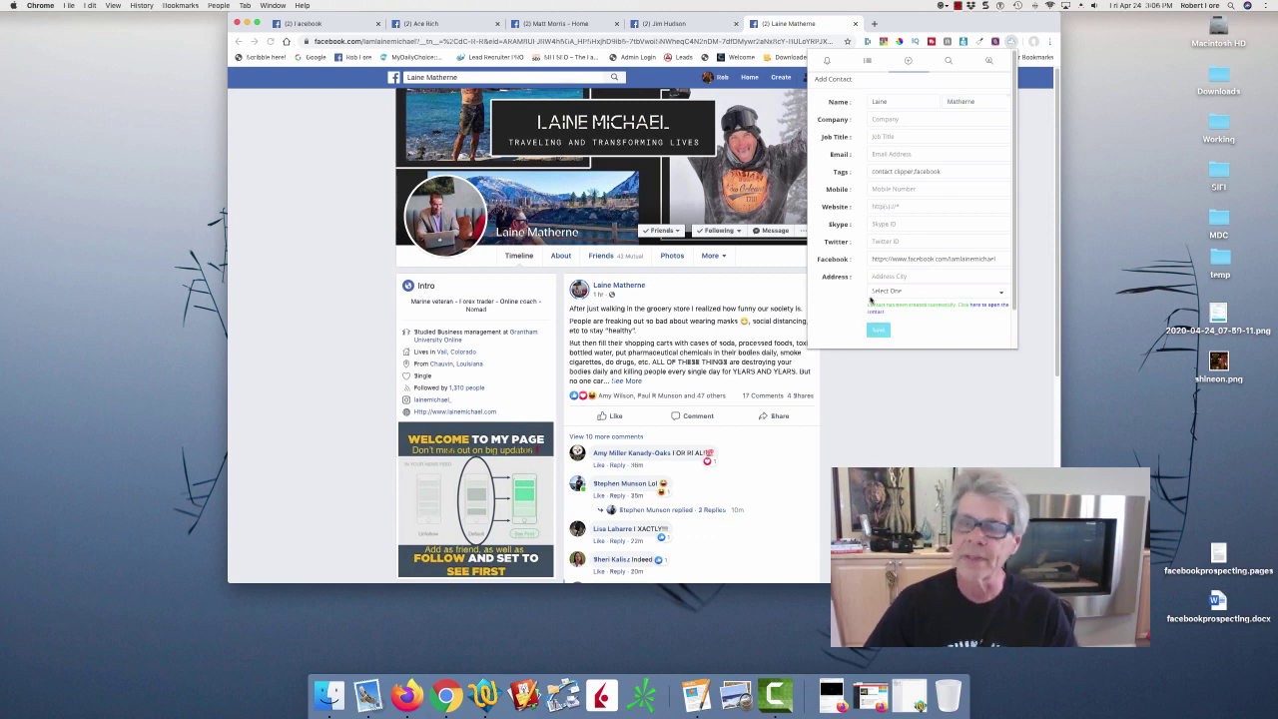
{"action": "left_click", "coordinate": [855, 23]}
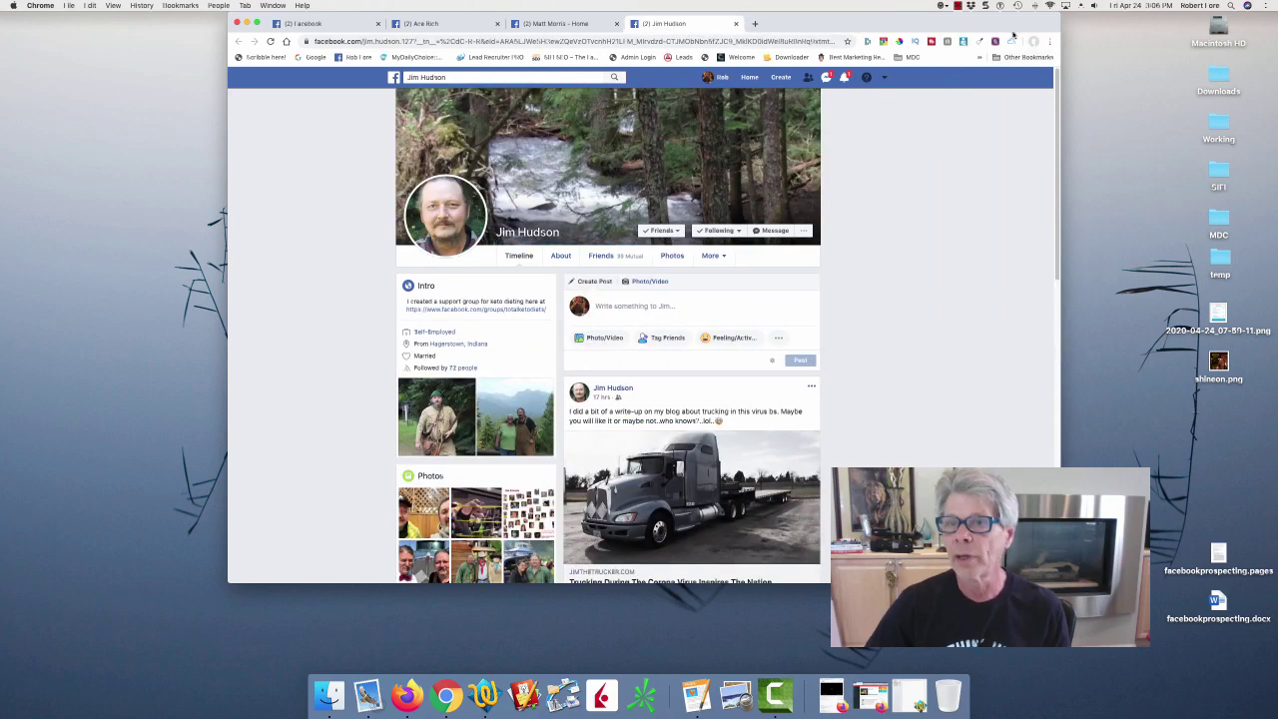
Save the next friend as an AgileCRM contact and close that profile tab.
{"action": "left_click", "coordinate": [1012, 41]}
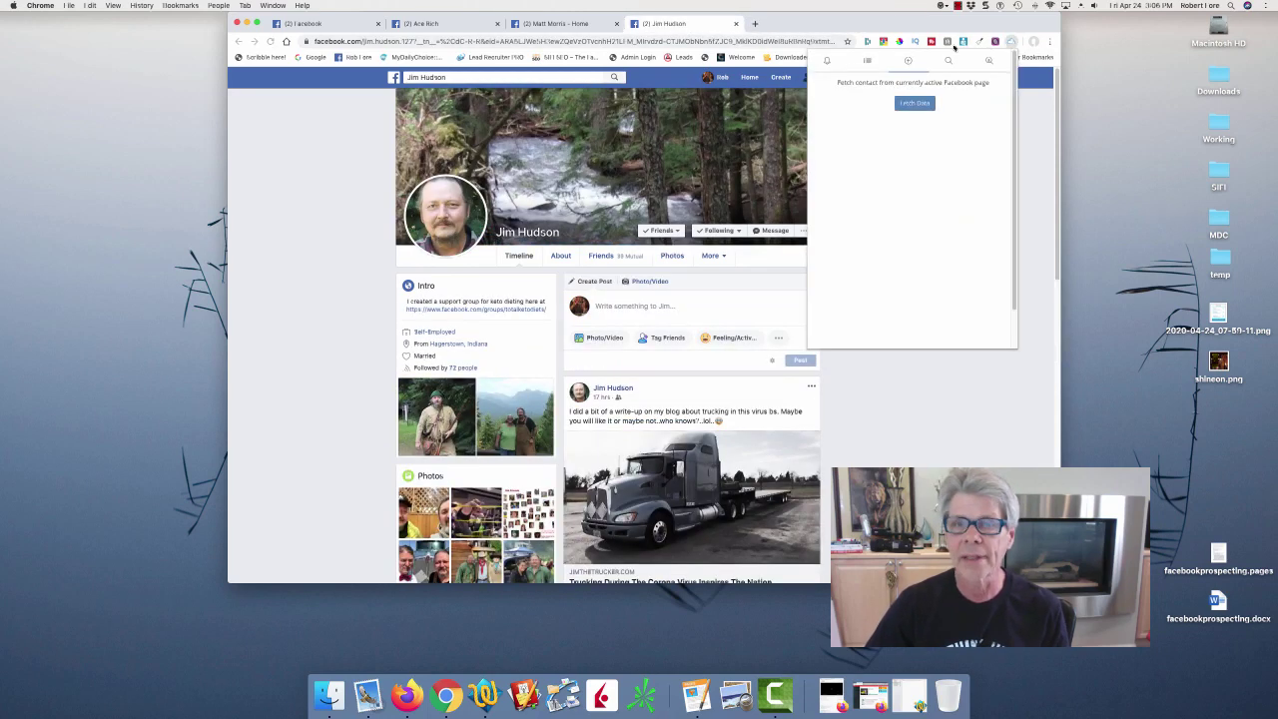
{"action": "left_click", "coordinate": [901, 102]}
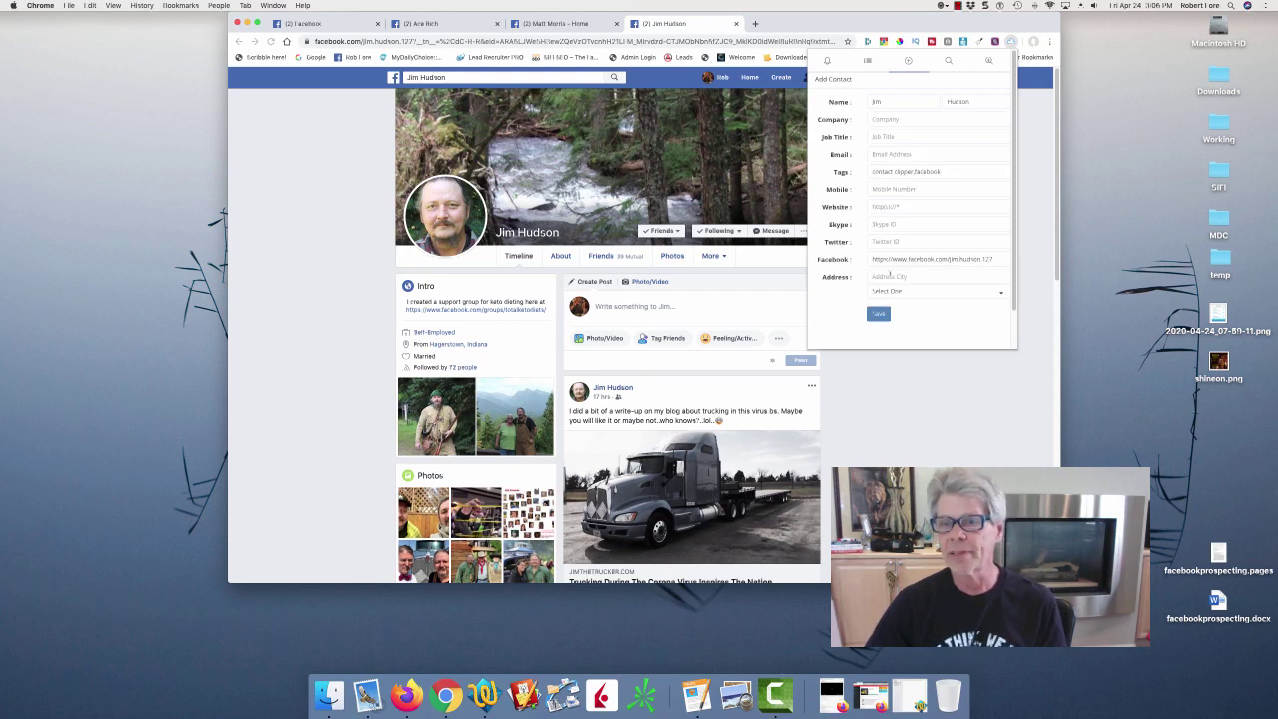
{"action": "left_click", "coordinate": [879, 312]}
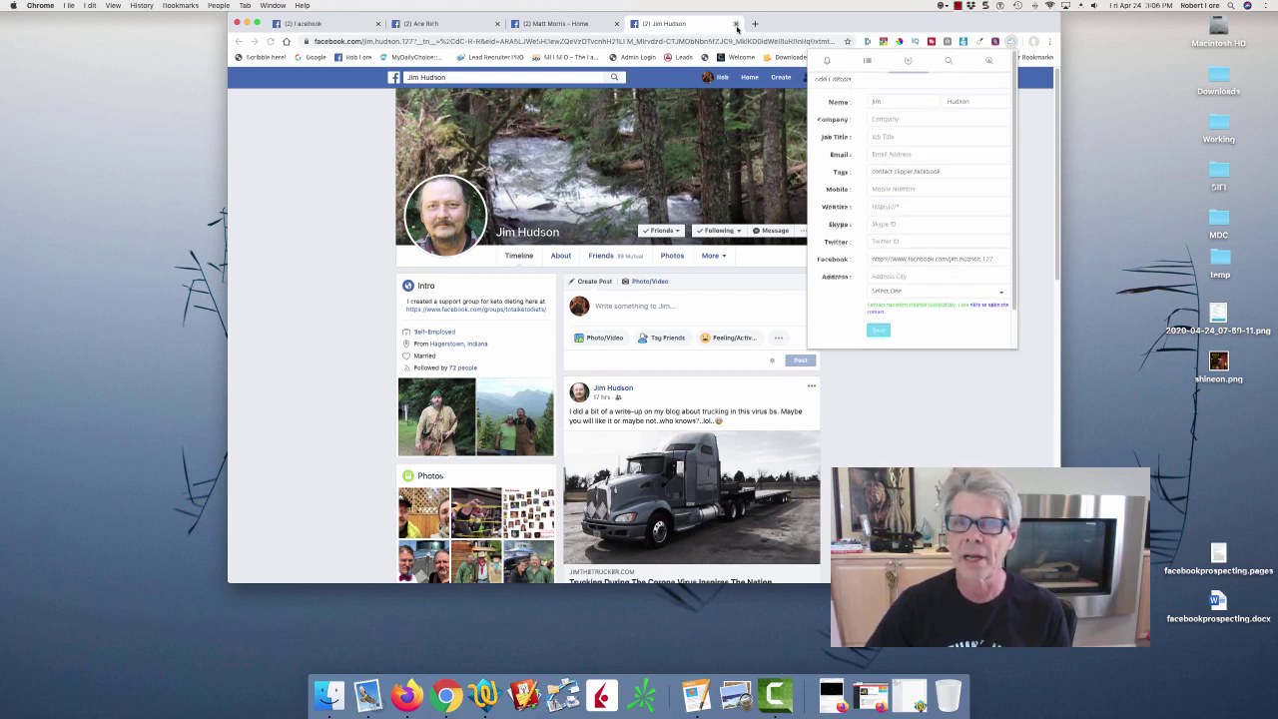
{"action": "left_click", "coordinate": [592, 25]}
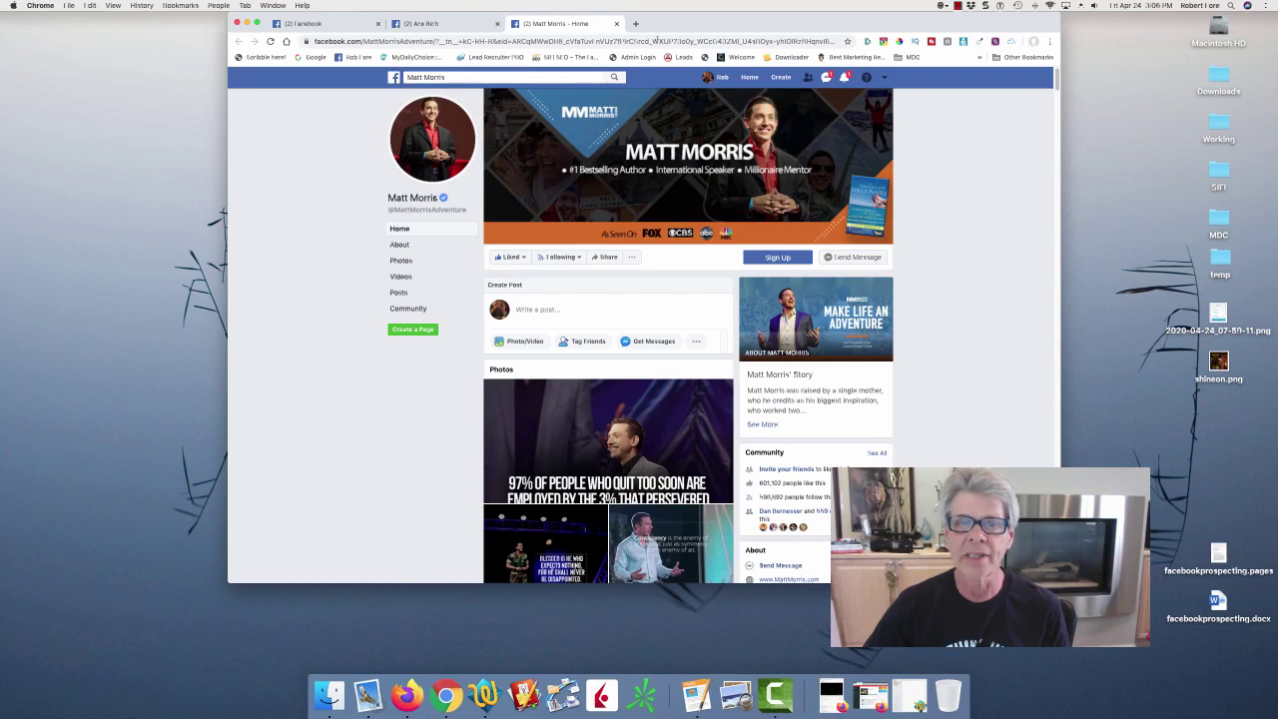
Close the author's page tab, save the live-streaming friend as a contact, and open your own profile.
{"action": "left_click", "coordinate": [618, 24]}
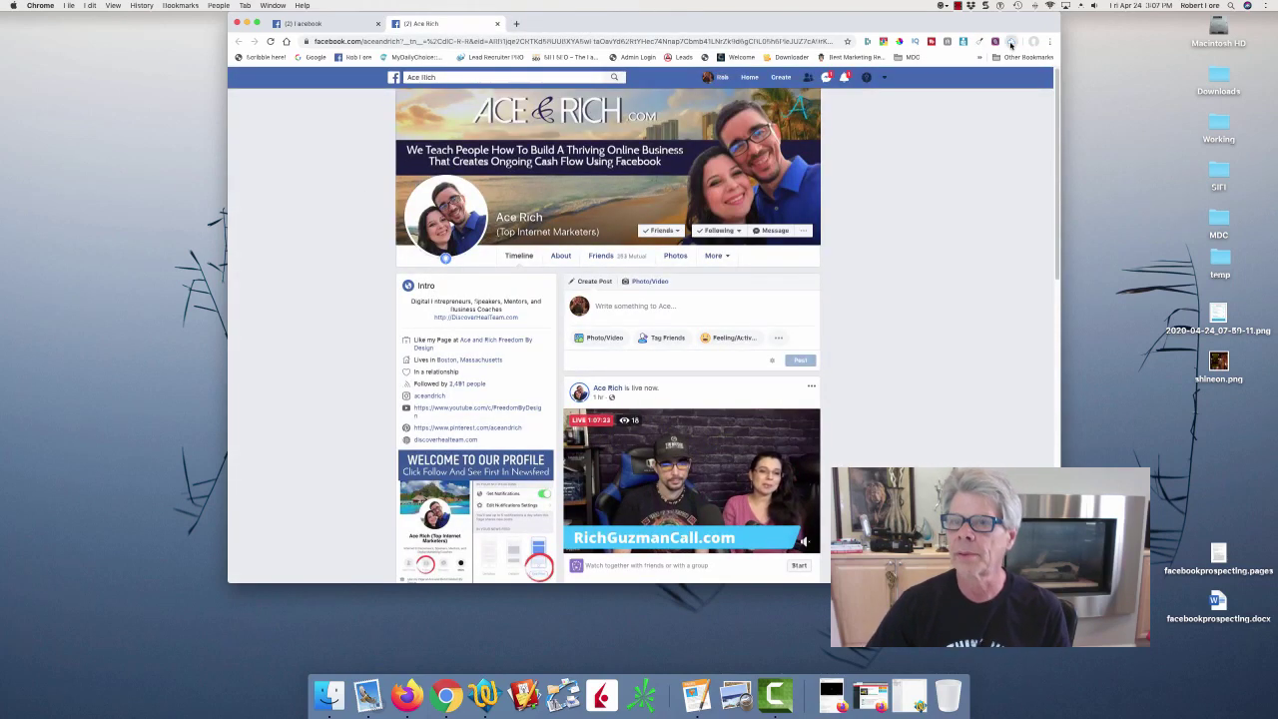
{"action": "left_click", "coordinate": [1011, 41]}
{"action": "left_click", "coordinate": [917, 104]}
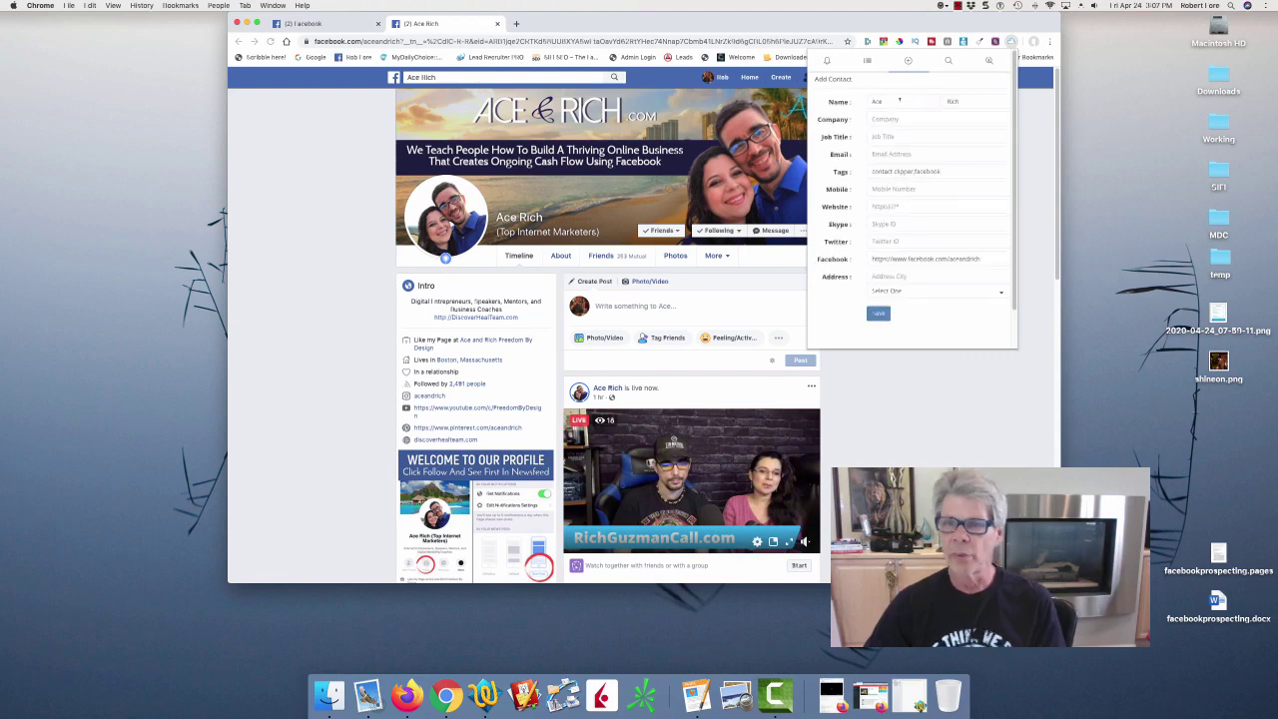
{"action": "left_click", "coordinate": [879, 314]}
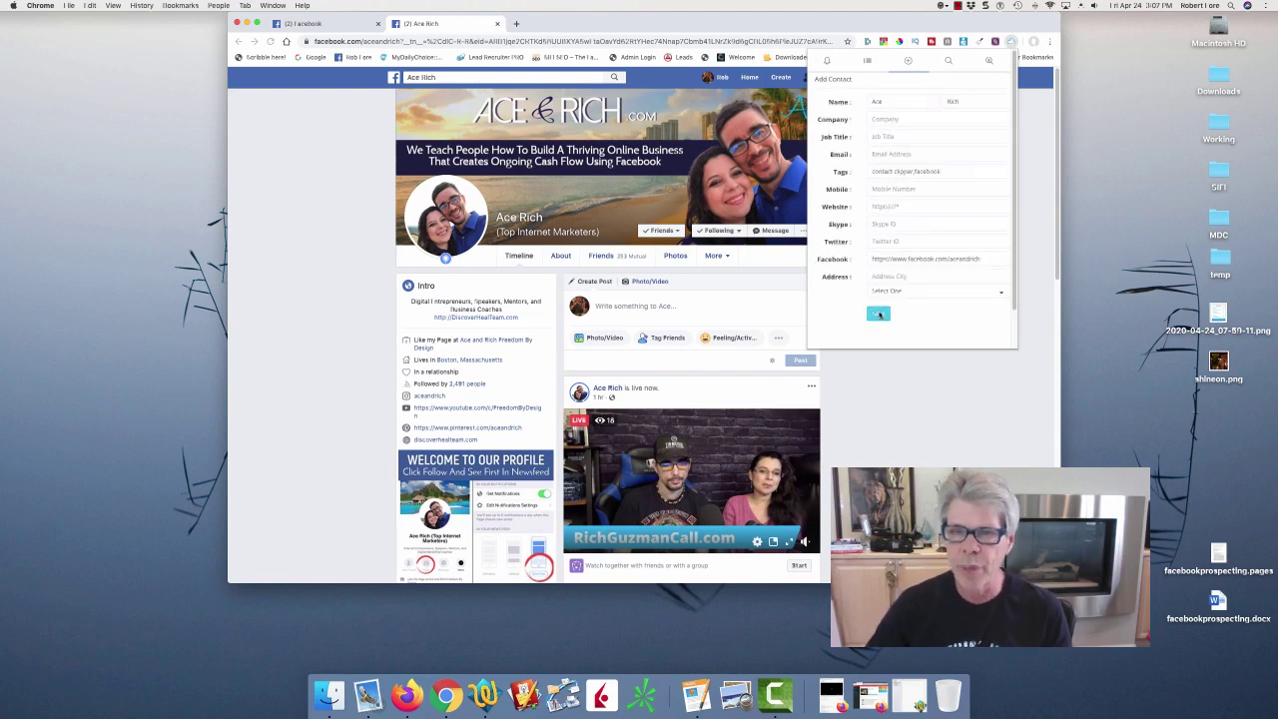
{"action": "left_click", "coordinate": [1046, 107]}
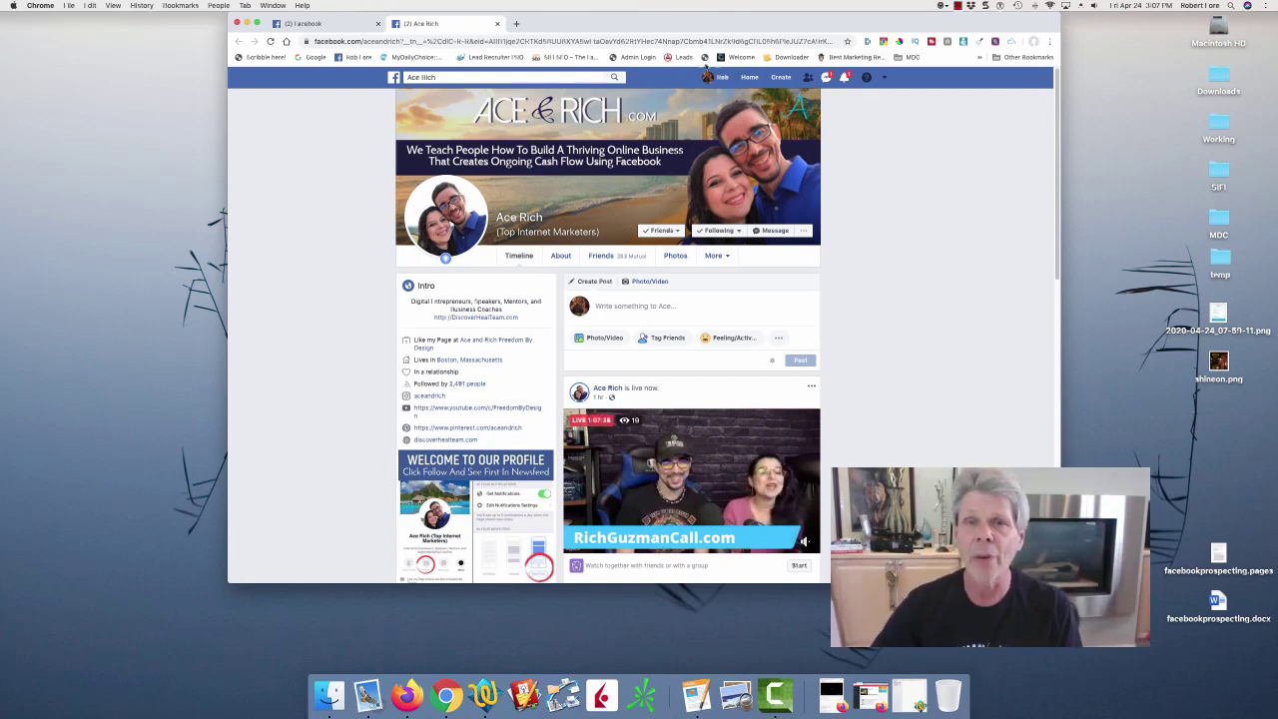
{"action": "left_click", "coordinate": [715, 77]}
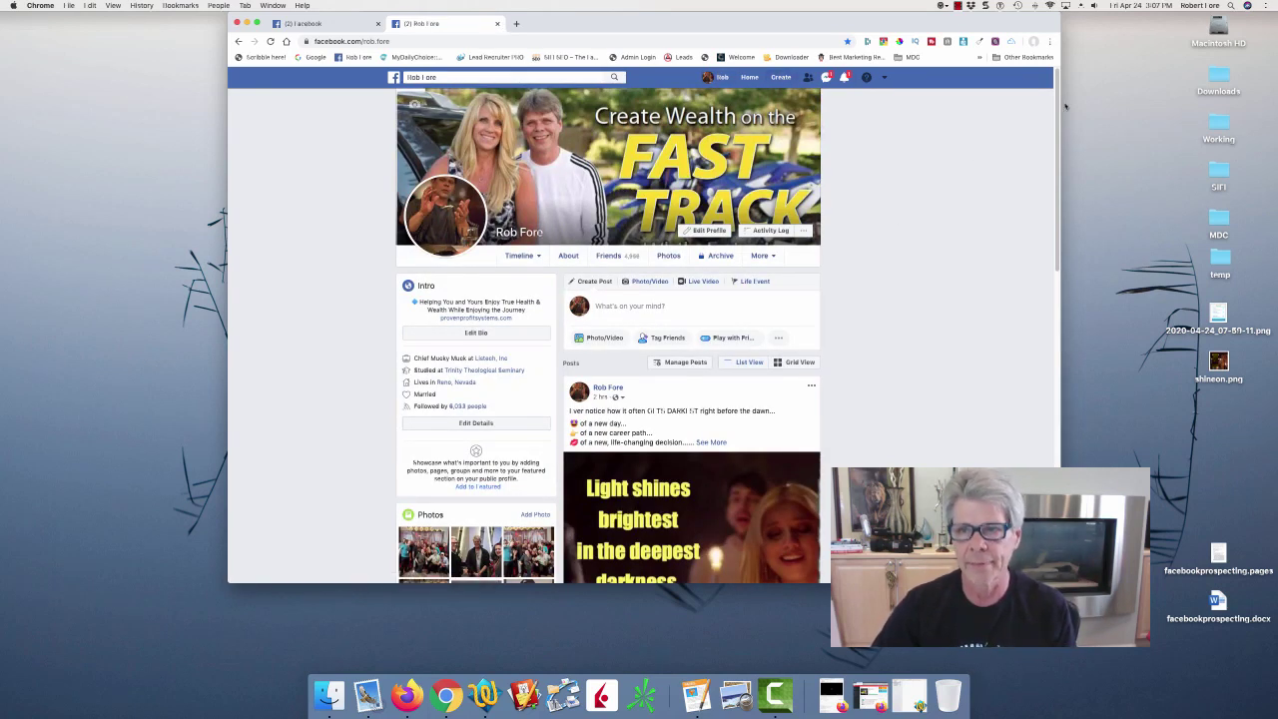
Scroll your profile timeline and open your Friends list showing 4,994 friends.
{"action": "scroll", "coordinate": [901, 210], "scroll_direction": "down", "scroll_amount": 5}
{"action": "scroll", "coordinate": [458, 157], "scroll_direction": "down", "scroll_amount": 2}
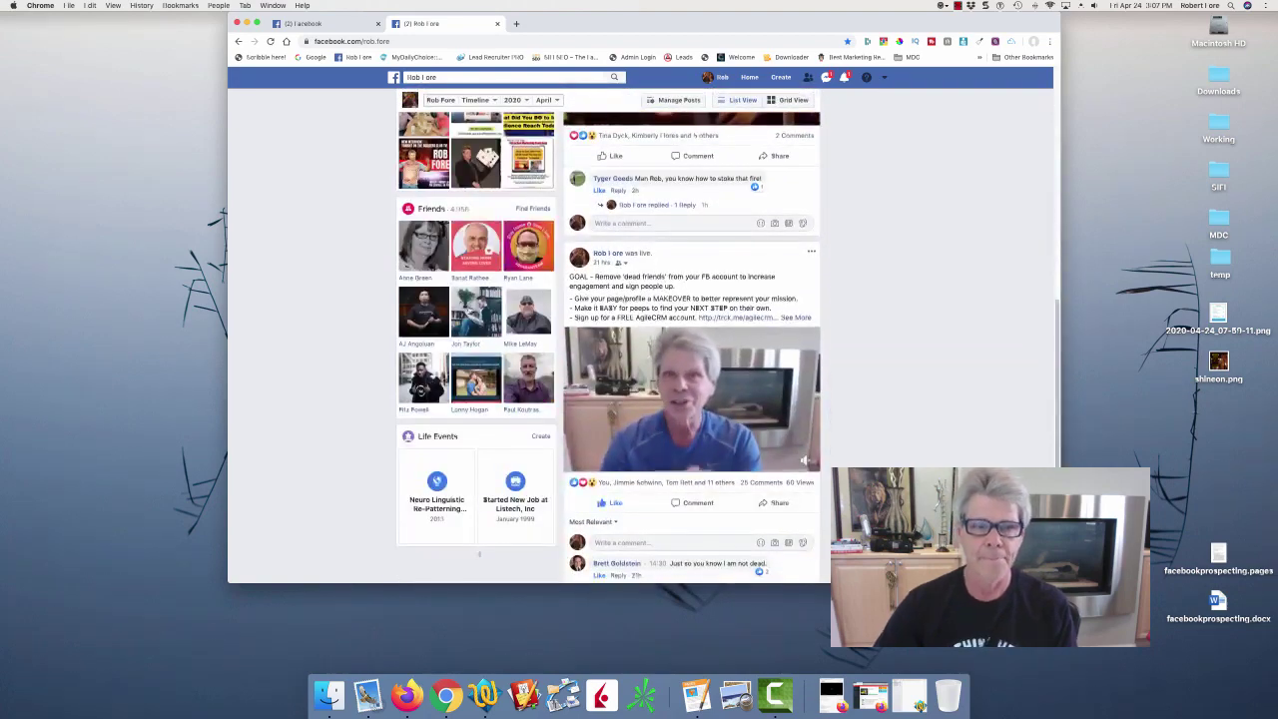
{"action": "left_click", "coordinate": [458, 157]}
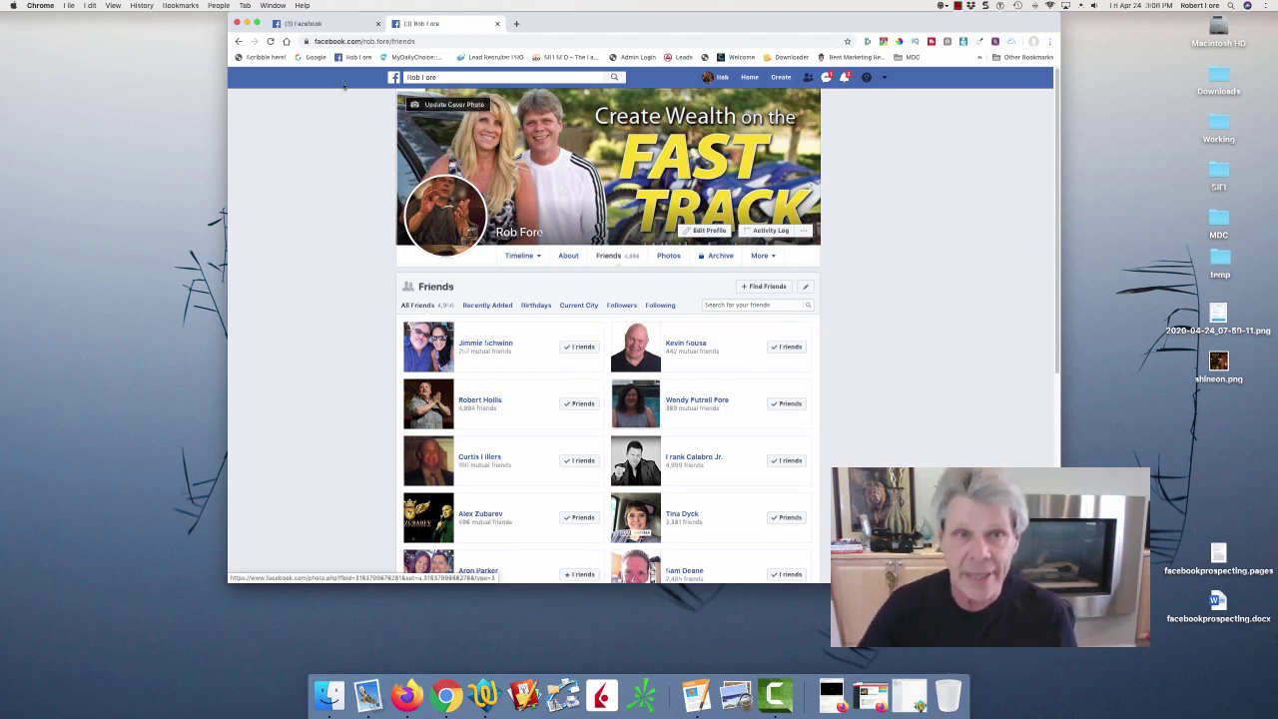
Return to your profile timeline and preview who reacted to the earlier live video post.
{"action": "left_click", "coordinate": [353, 26]}
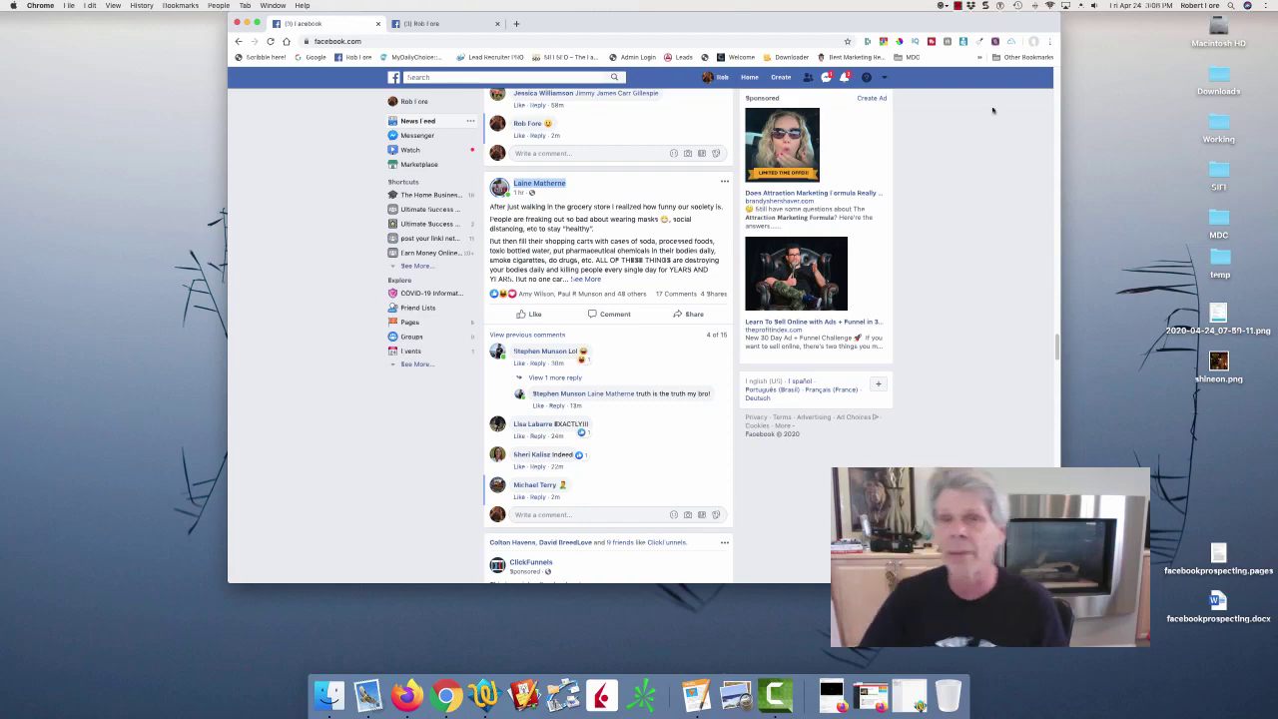
{"action": "left_click_drag", "start_coordinate": [1057, 350], "coordinate": [1050, 57]}
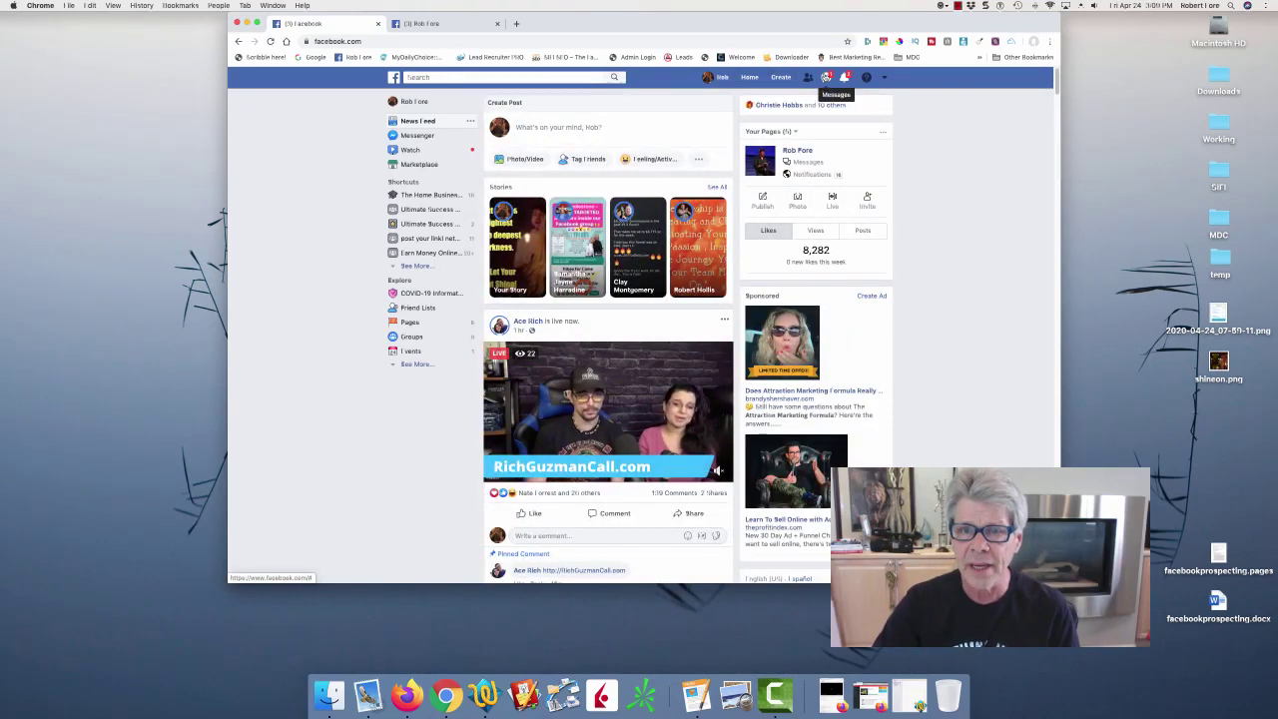
{"action": "left_click", "coordinate": [719, 77]}
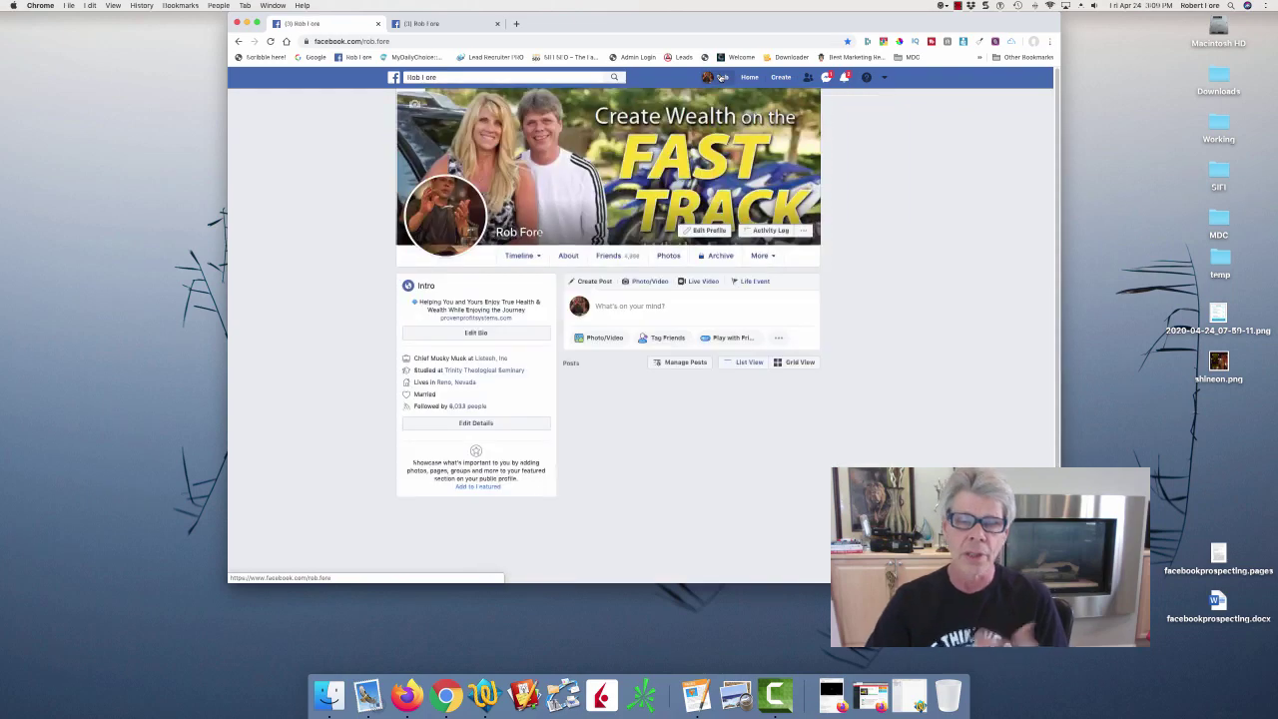
{"action": "left_click_drag", "start_coordinate": [1055, 110], "coordinate": [1049, 334]}
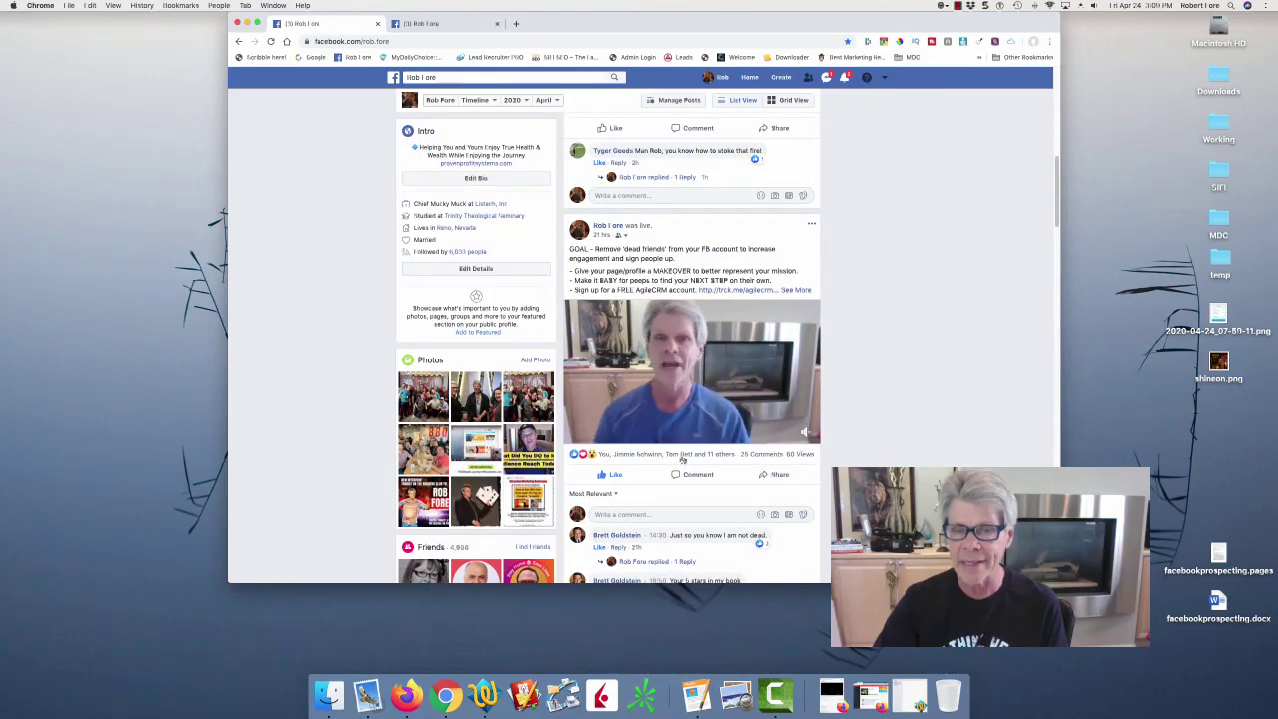
{"action": "mouse_move", "coordinate": [684, 456]}
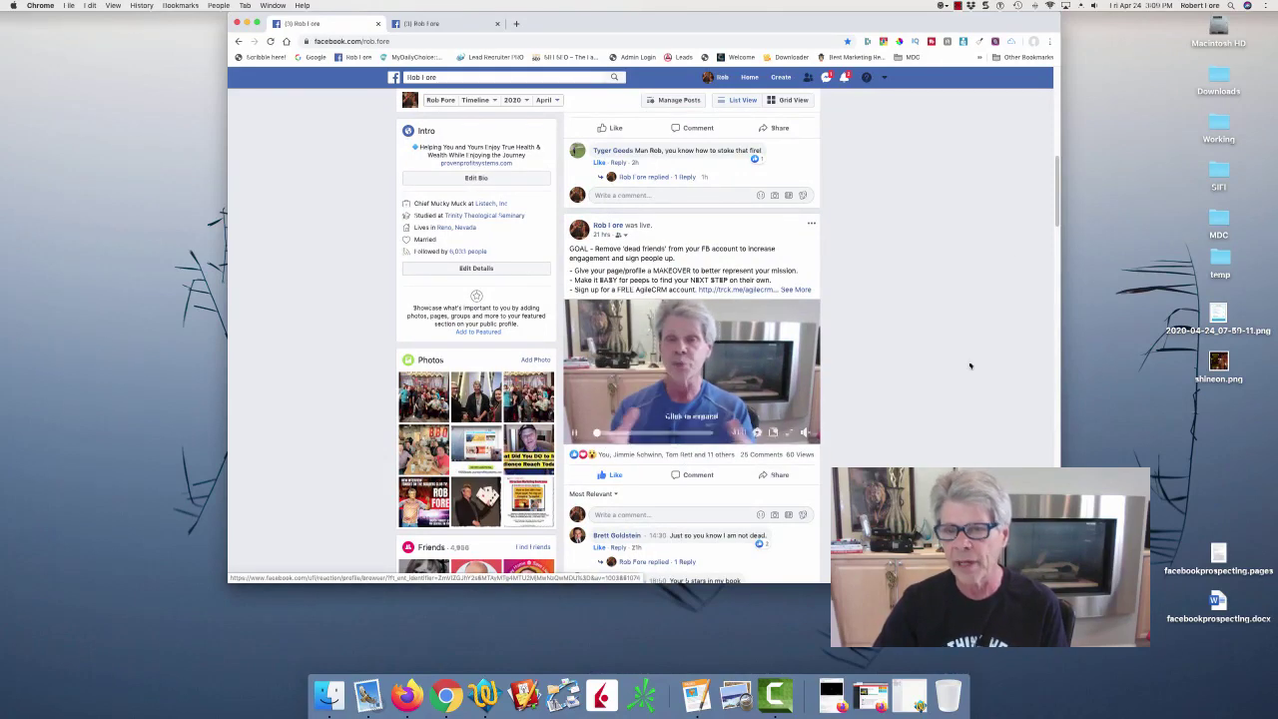
{"action": "scroll", "coordinate": [953, 288], "scroll_direction": "down", "scroll_amount": 10}
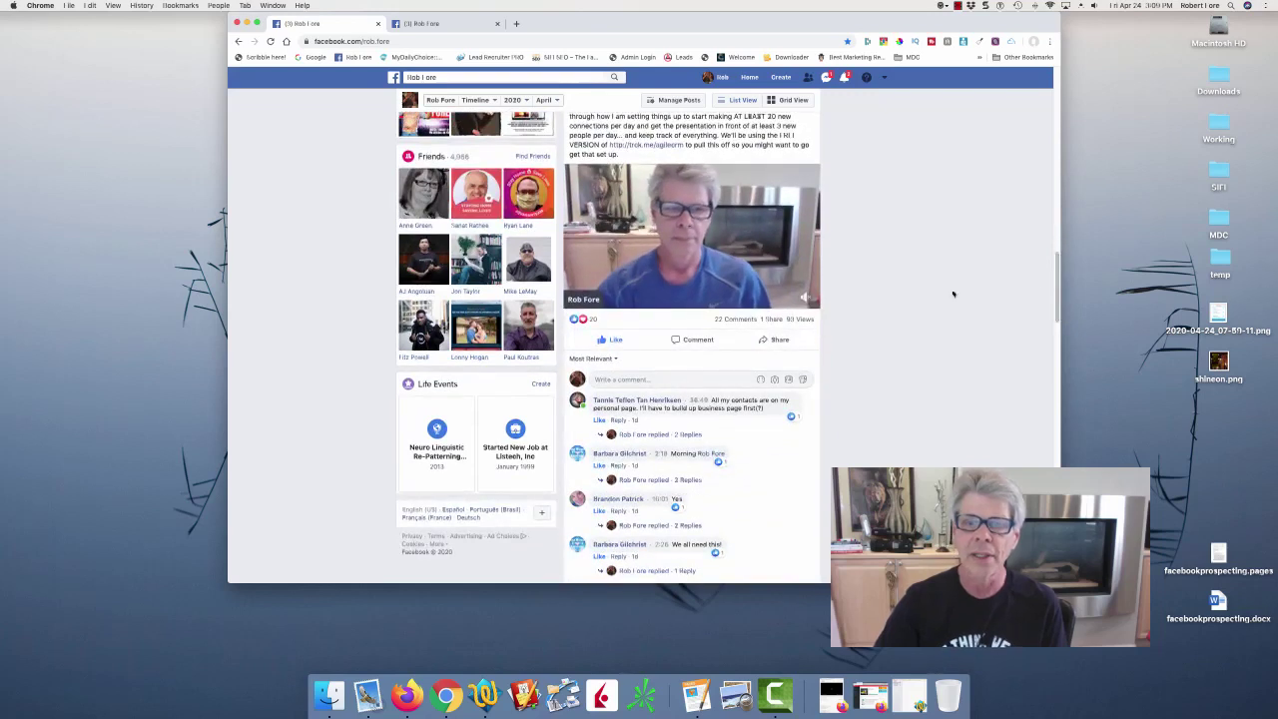
{"action": "mouse_move", "coordinate": [590, 319]}
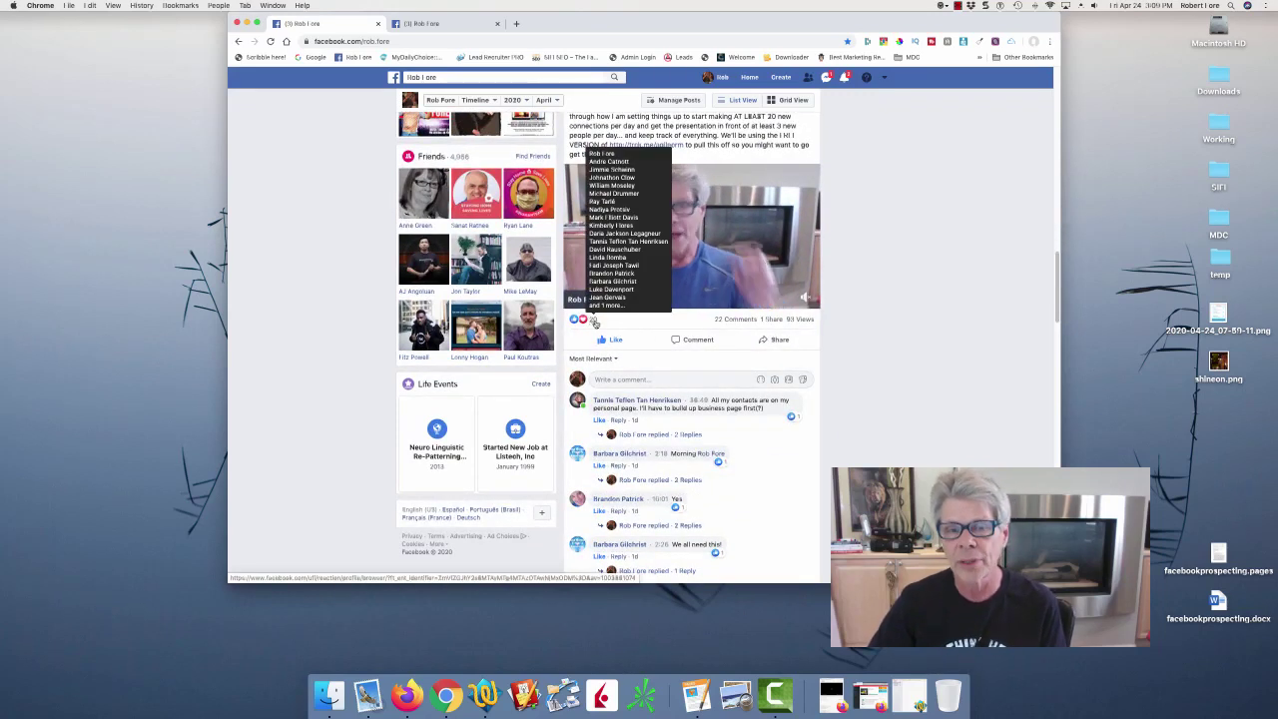
Open the live video's reactor list and open the first four reactors' profiles in new tabs.
{"action": "left_click", "coordinate": [594, 322]}
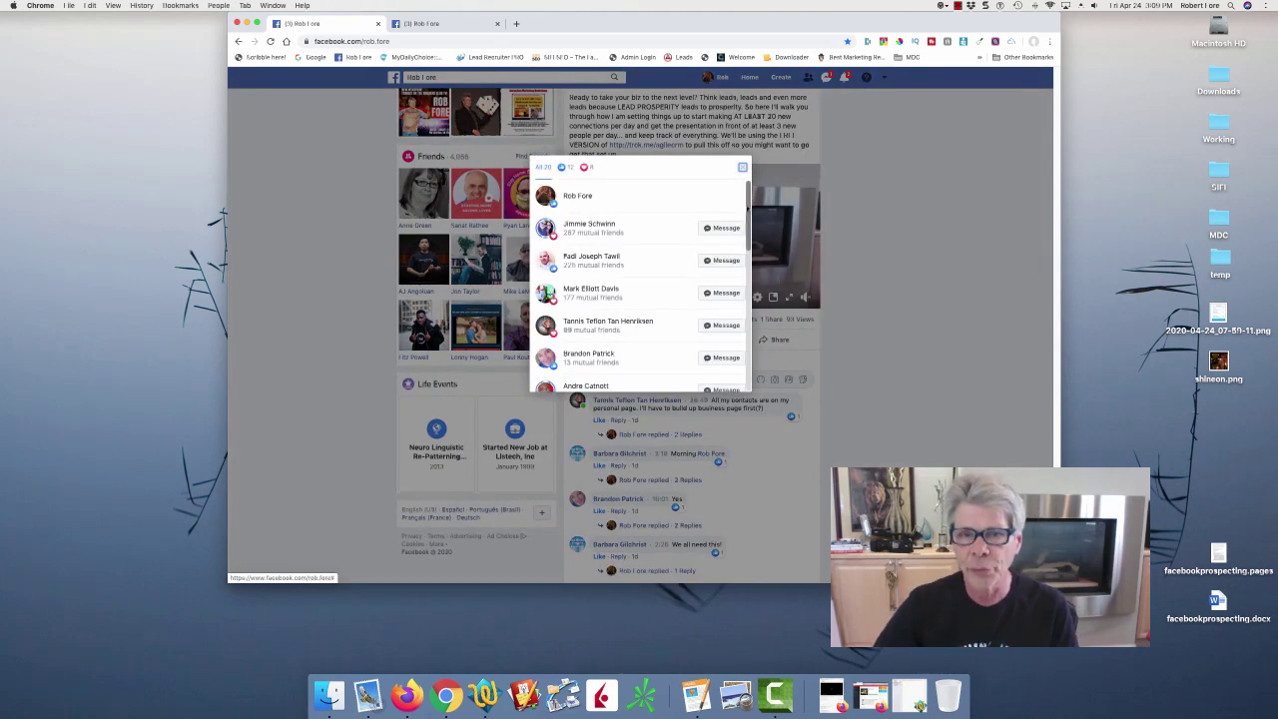
{"action": "scroll", "coordinate": [739, 261], "scroll_direction": "down", "scroll_amount": 3}
{"action": "left_click_drag", "start_coordinate": [739, 261], "coordinate": [737, 187]}
{"action": "right_click", "coordinate": [603, 224]}
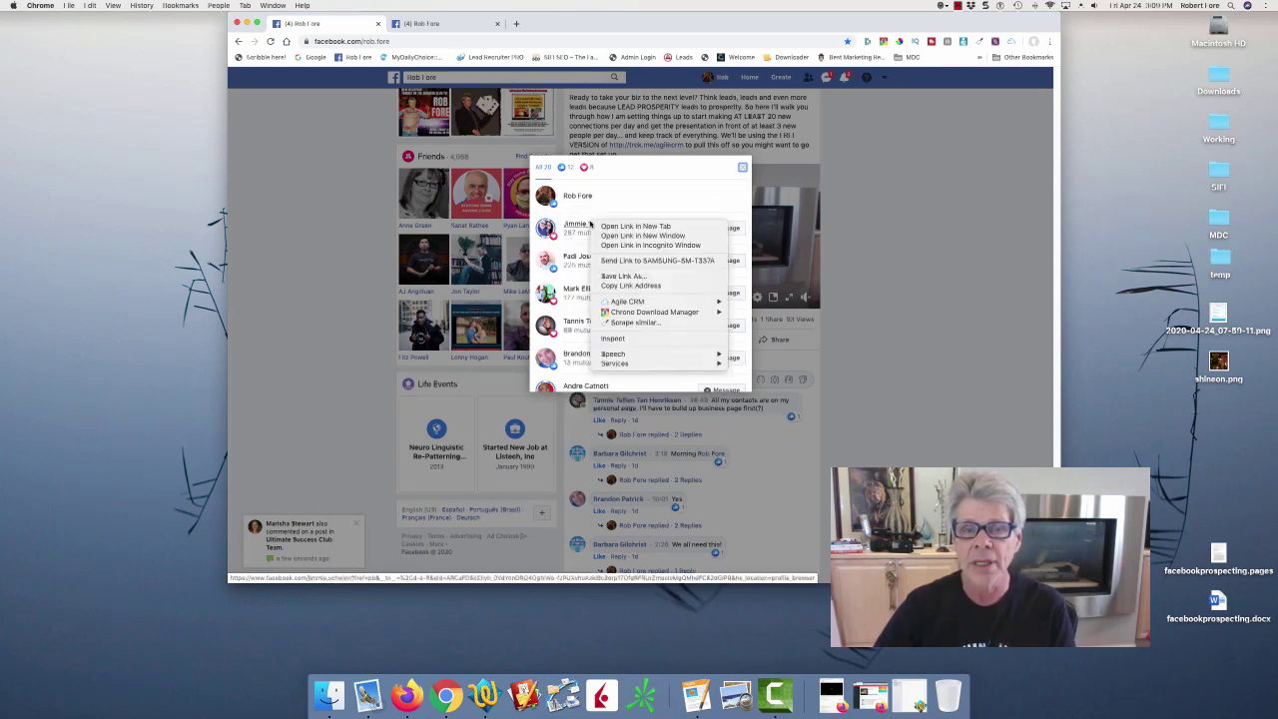
{"action": "left_click", "coordinate": [631, 226]}
{"action": "right_click", "coordinate": [596, 257]}
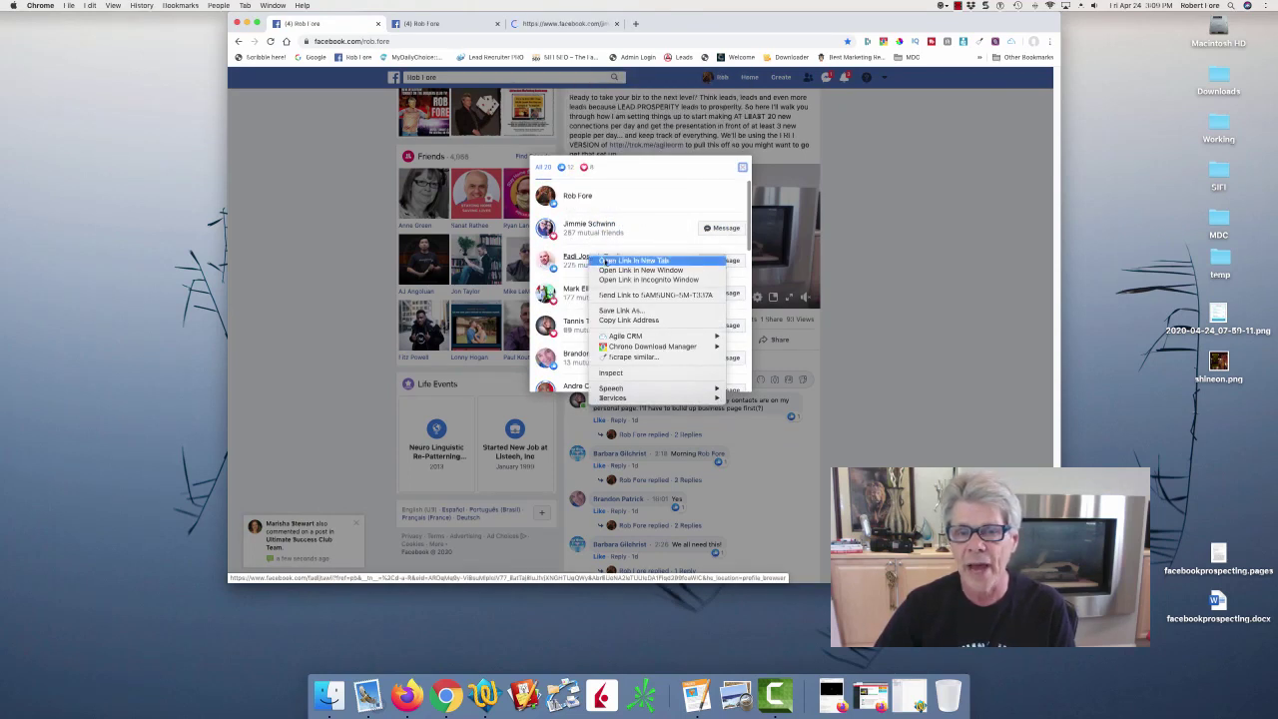
{"action": "left_click", "coordinate": [631, 259]}
{"action": "right_click", "coordinate": [602, 290]}
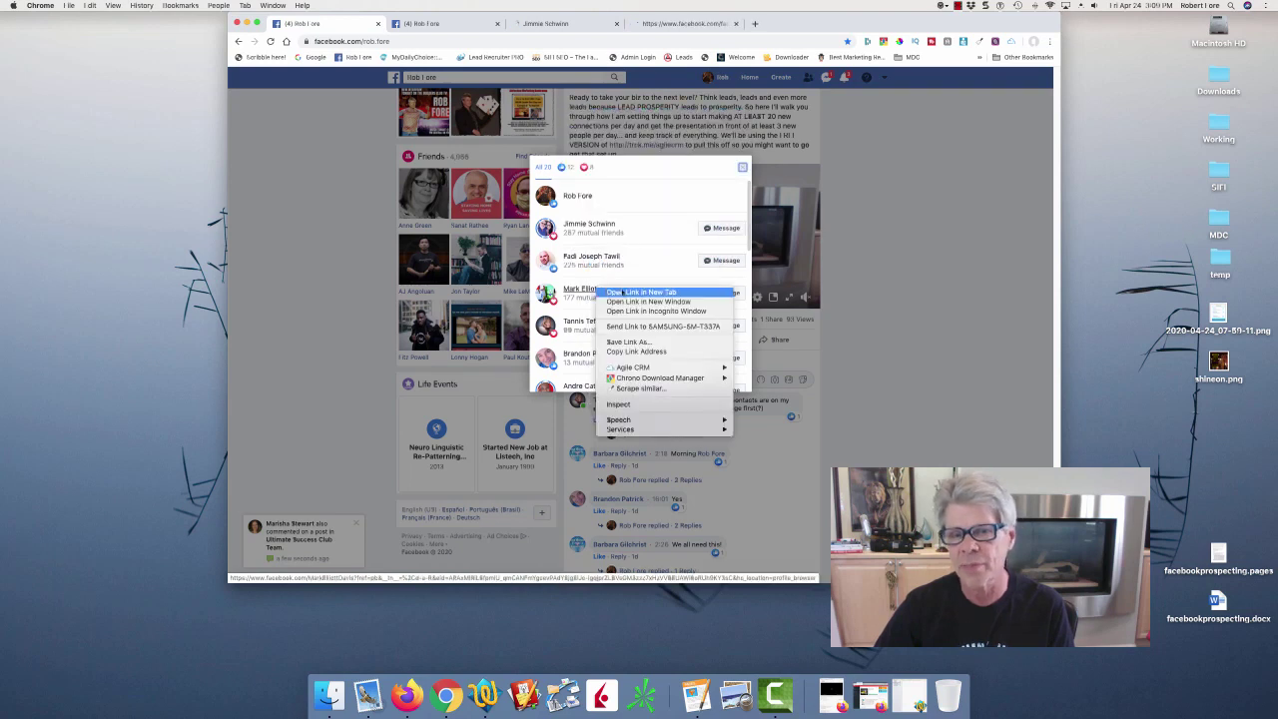
{"action": "right_click", "coordinate": [620, 319]}
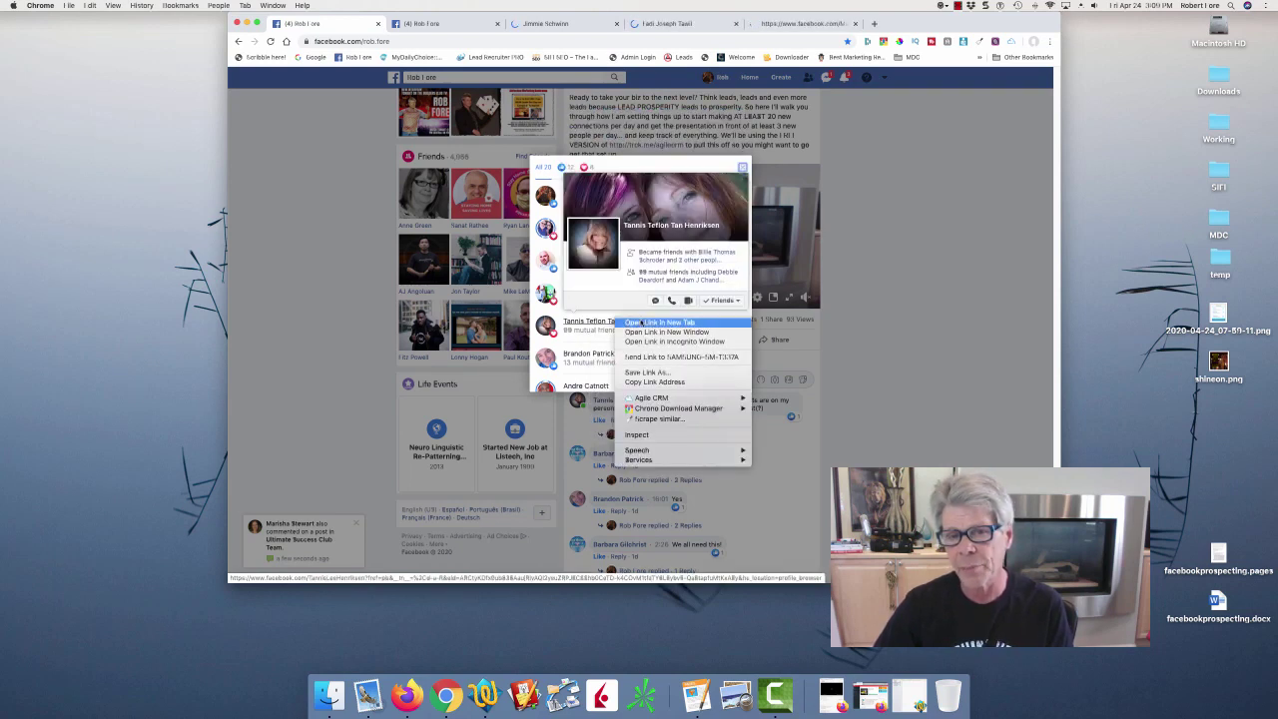
{"action": "left_click", "coordinate": [640, 321]}
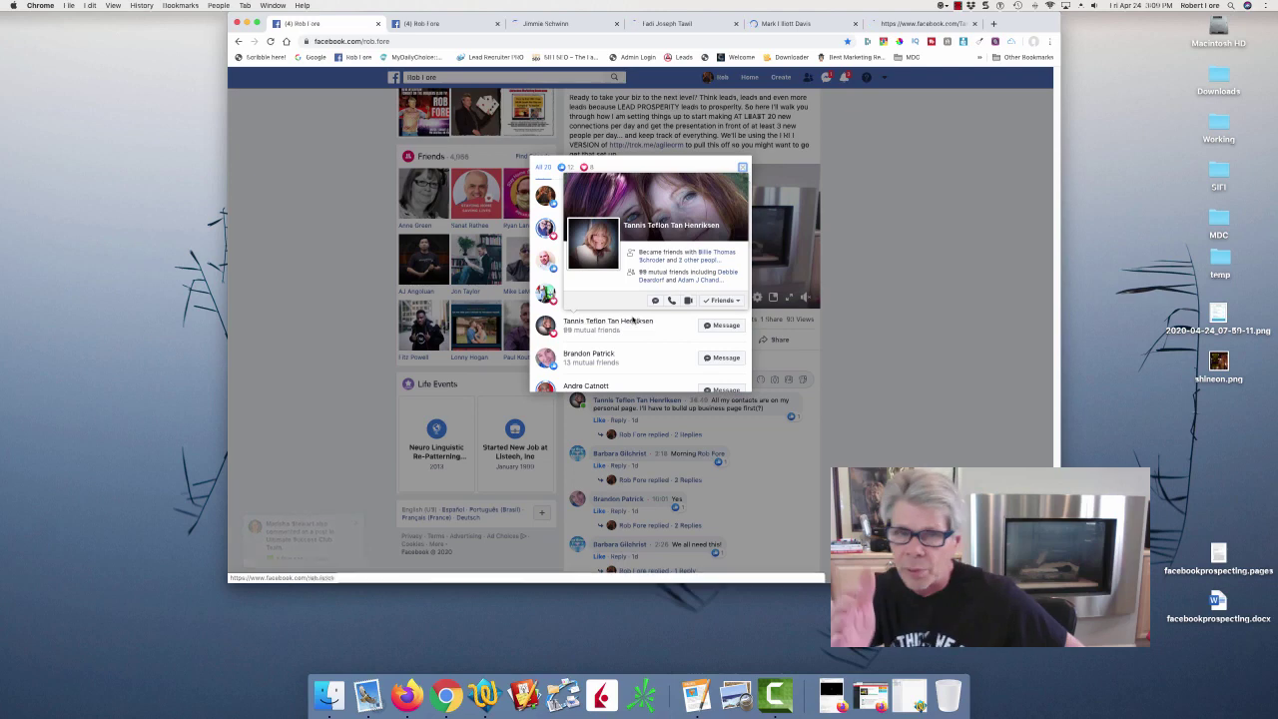
{"action": "left_click", "coordinate": [548, 23]}
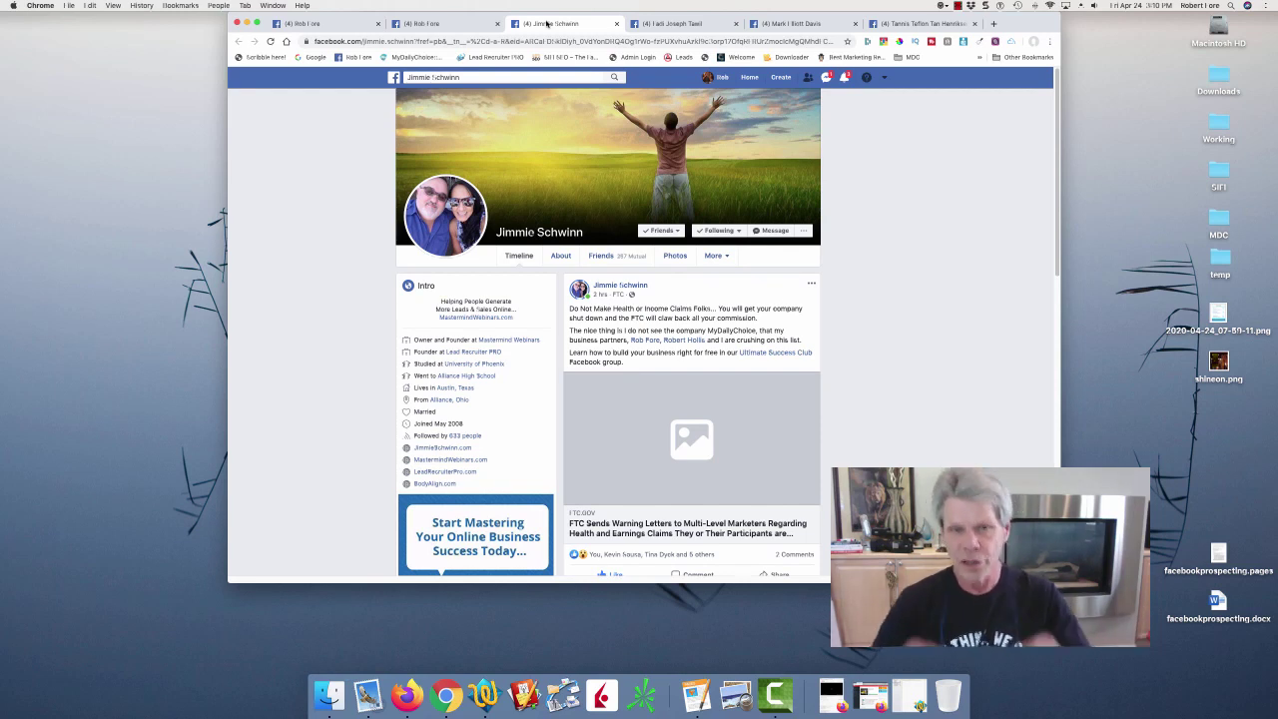
Close the first two reactors' profile tabs and return to your Friends list tab.
{"action": "left_click", "coordinate": [617, 23]}
{"action": "left_click", "coordinate": [617, 23]}
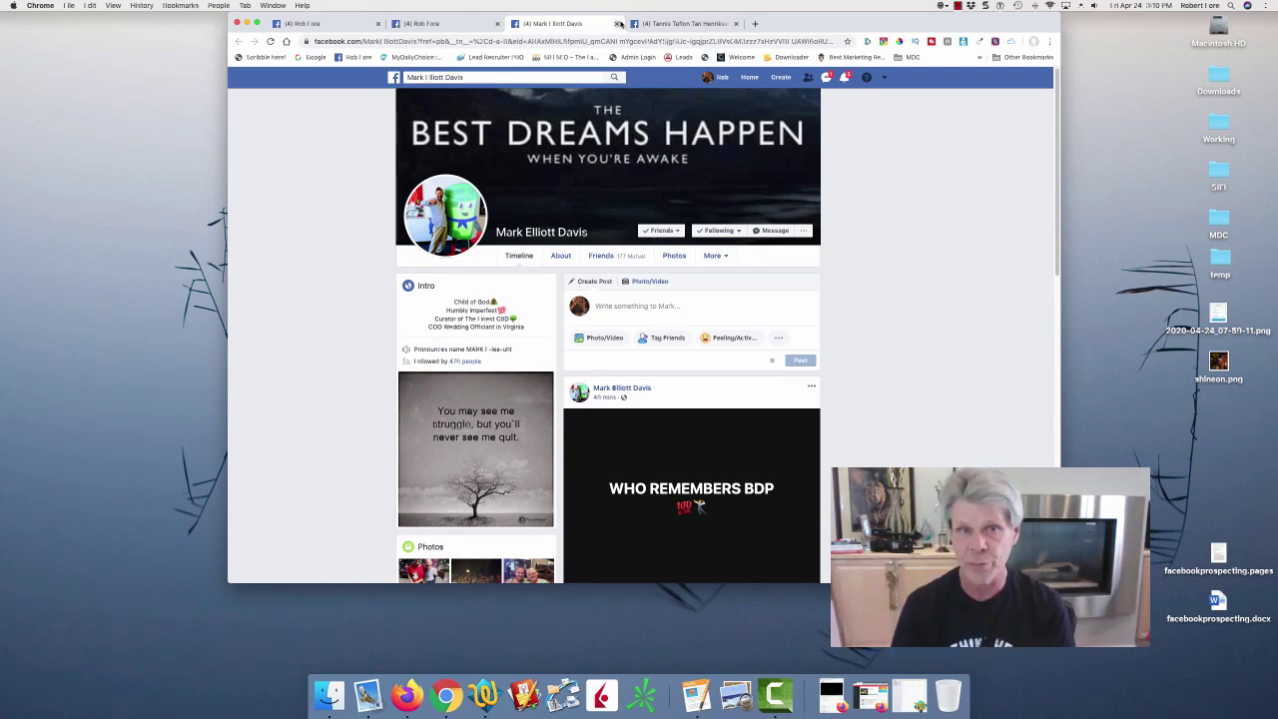
{"action": "left_click", "coordinate": [443, 24]}
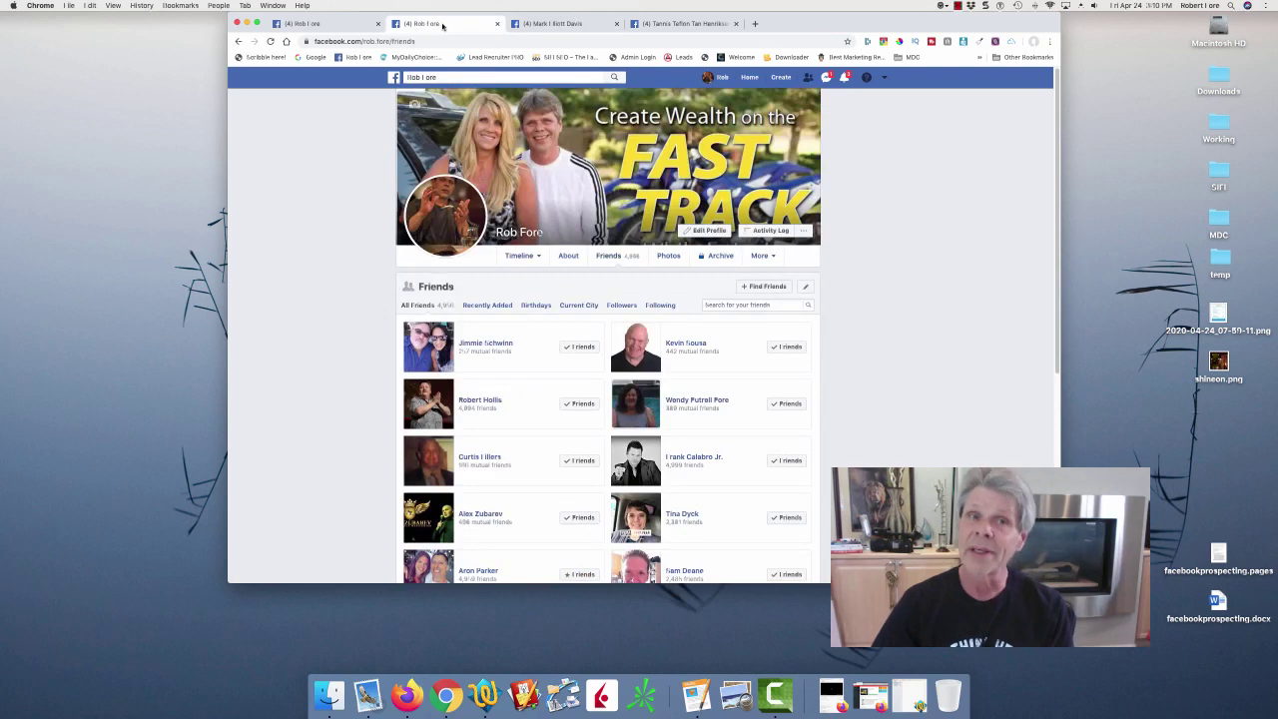
Switch to the third reactor's profile tab, with its 'Best Dreams Happen' cover and 'WHO REMEMBERS BDP' post.
{"action": "left_click", "coordinate": [529, 24]}
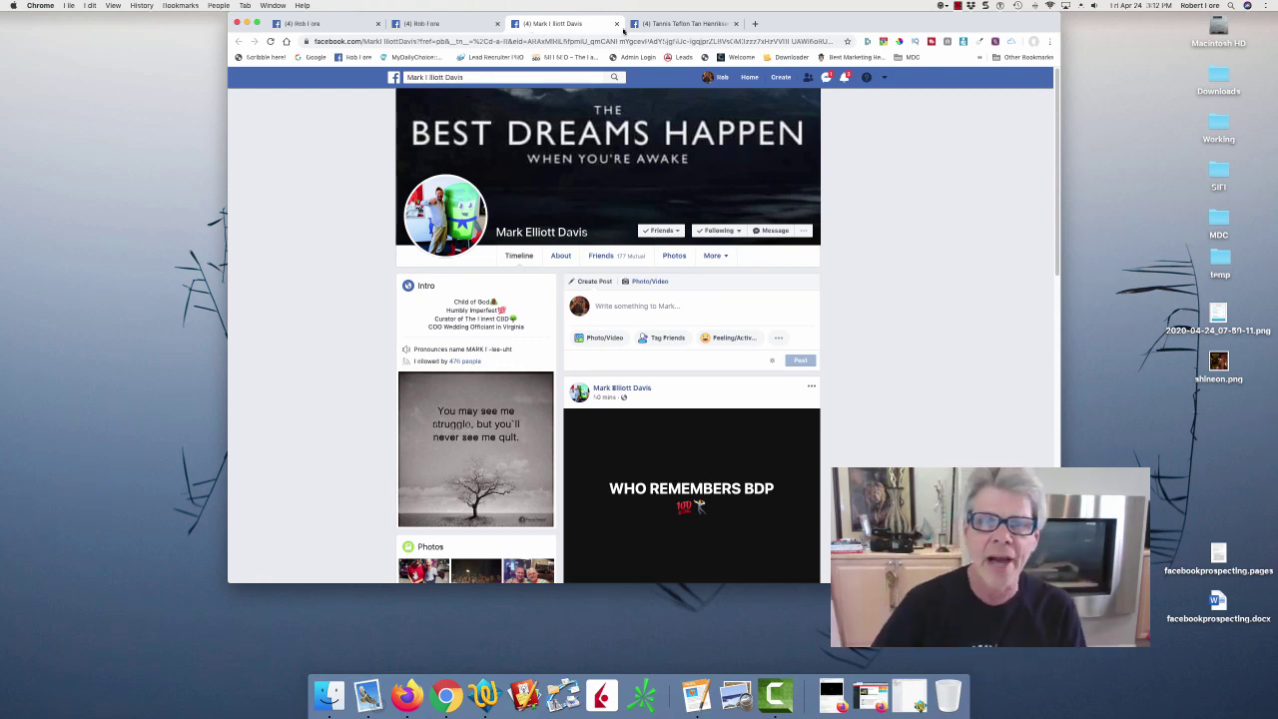
Close the third and fourth reactors' profile tabs, the duplicate Friends tab, and the reactions list.
{"action": "left_click", "coordinate": [616, 23]}
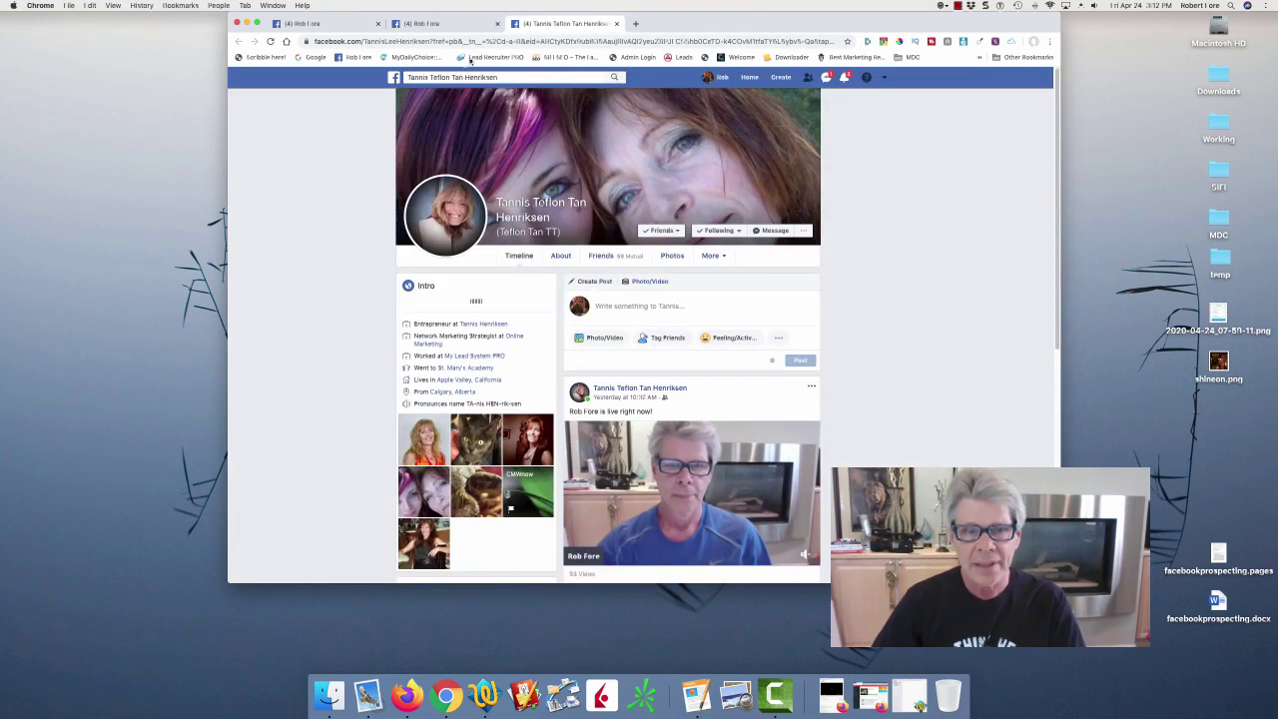
{"action": "left_click", "coordinate": [616, 23]}
{"action": "left_click", "coordinate": [497, 23]}
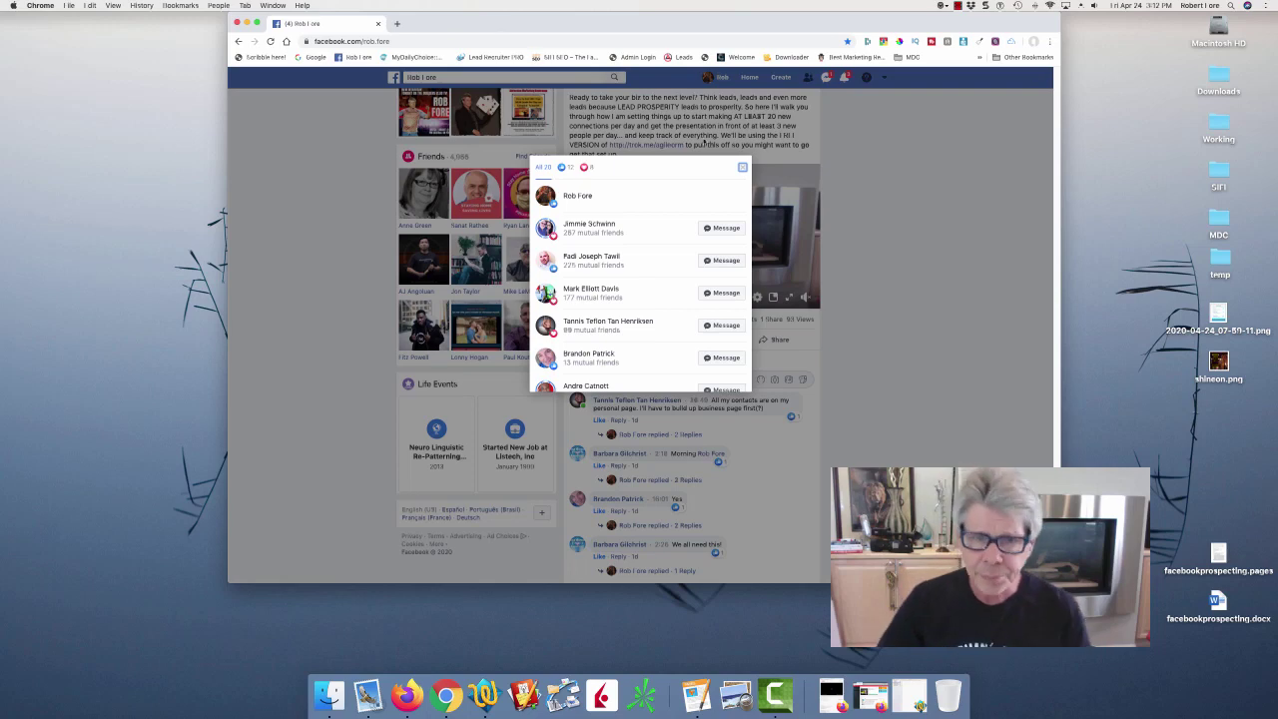
{"action": "left_click", "coordinate": [948, 223]}
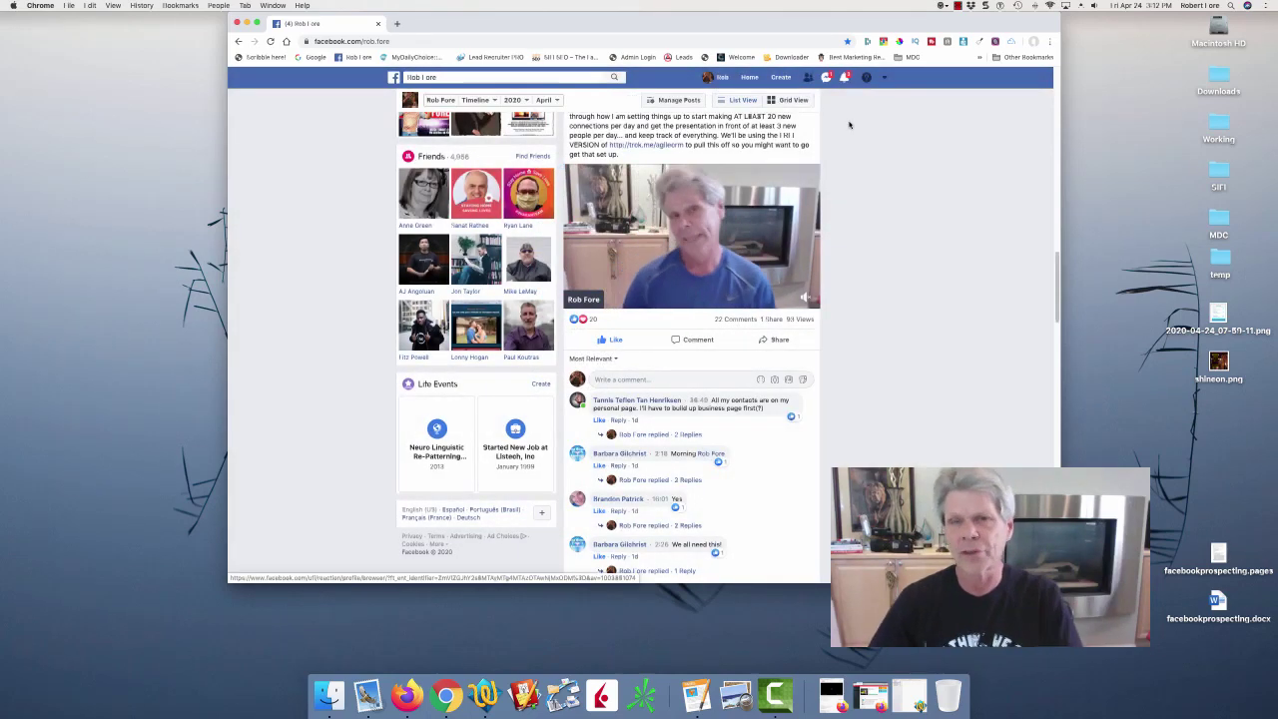
Go from Home back to your own profile and show its full Friends list.
{"action": "left_click", "coordinate": [748, 80]}
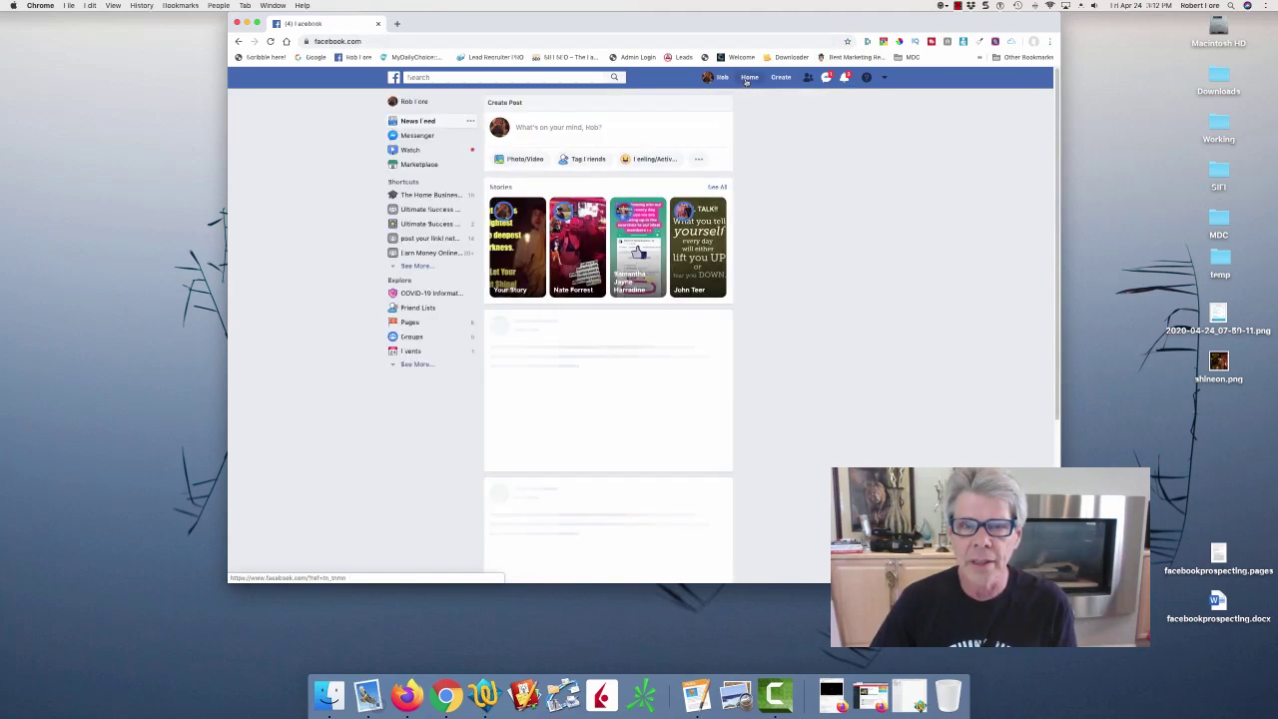
{"action": "left_click", "coordinate": [709, 78]}
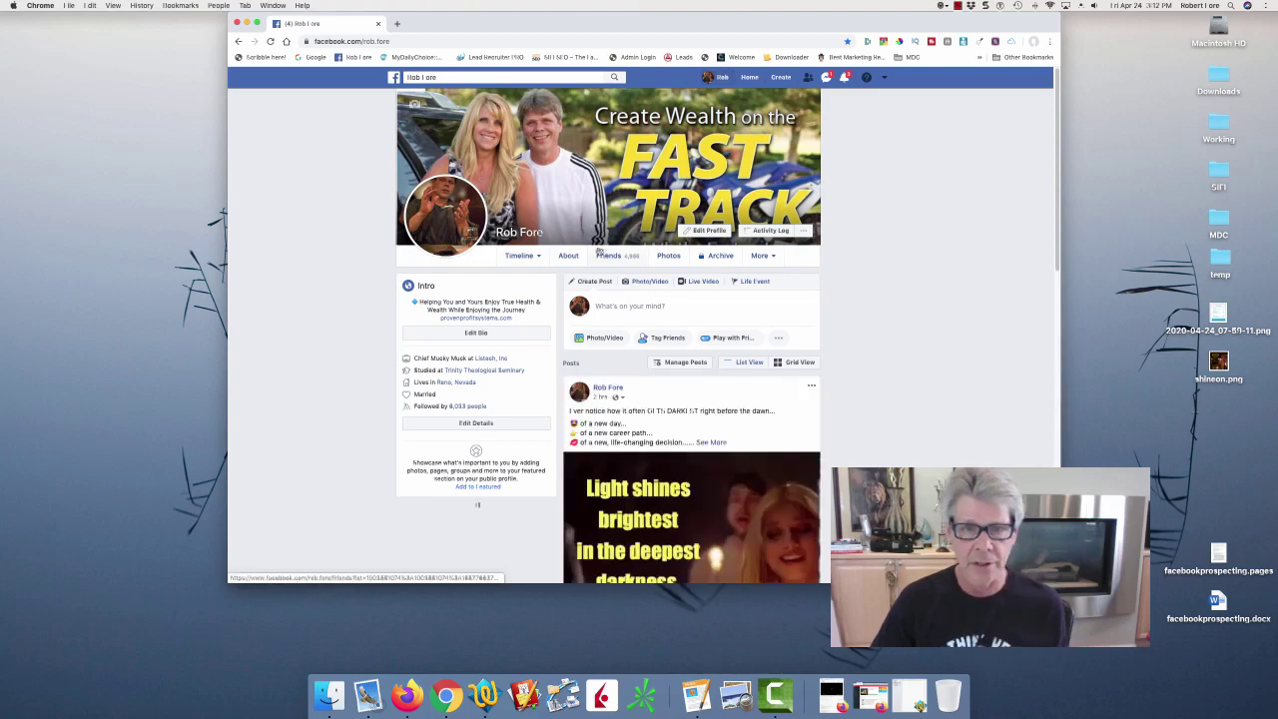
{"action": "left_click", "coordinate": [603, 259]}
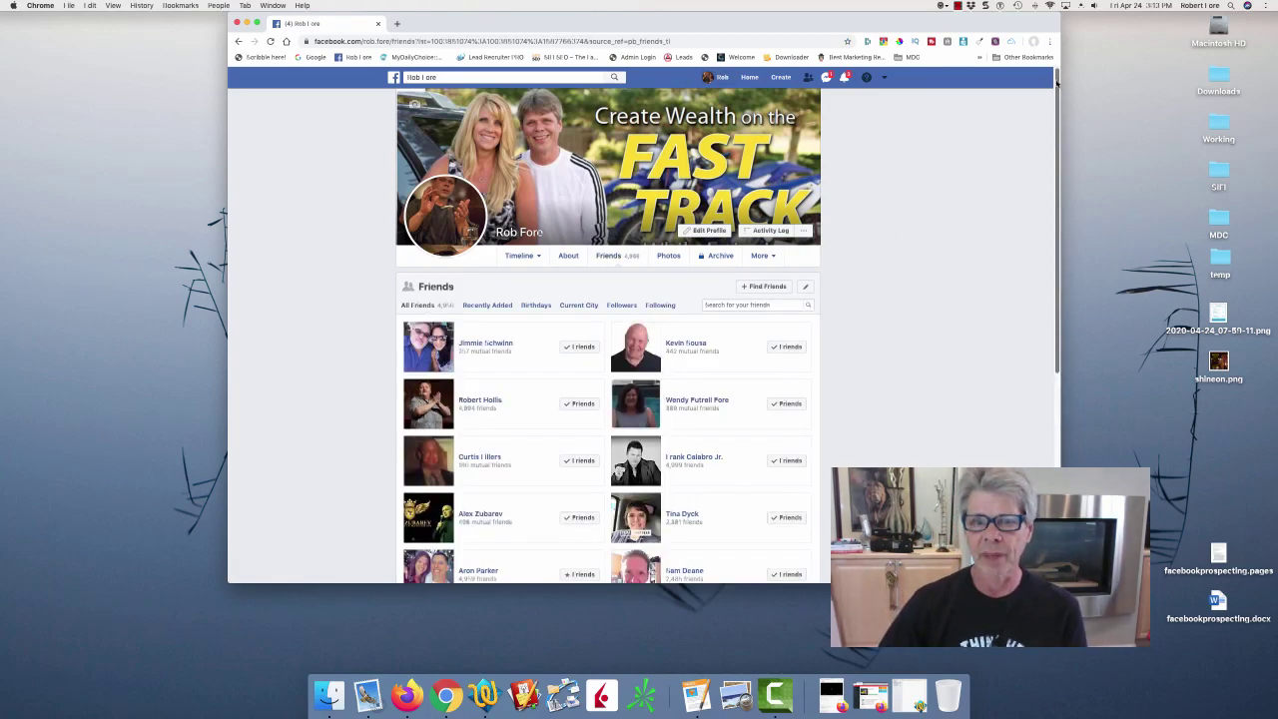
{"action": "left_click_drag", "start_coordinate": [1053, 88], "coordinate": [1046, 259]}
Open the first six friends in the Friends list as new background tabs.
{"action": "scroll", "coordinate": [1046, 260], "scroll_direction": "down", "scroll_amount": 15}
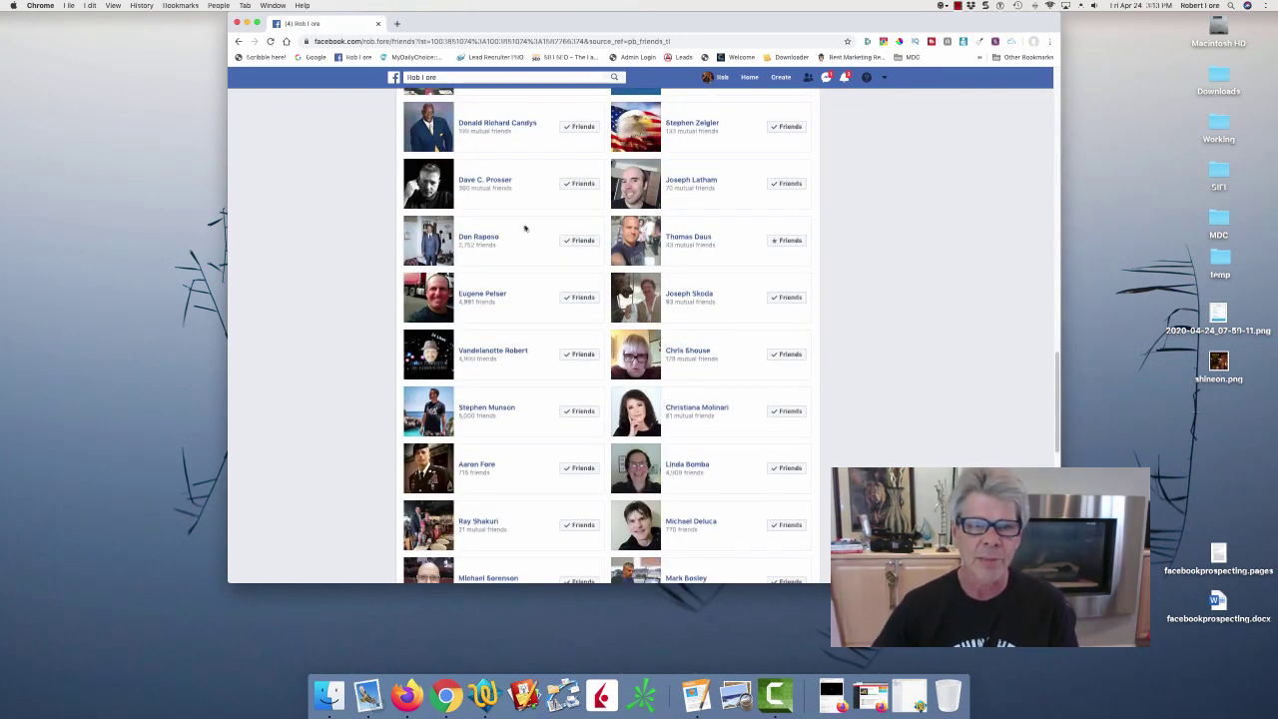
{"action": "right_click", "coordinate": [483, 122]}
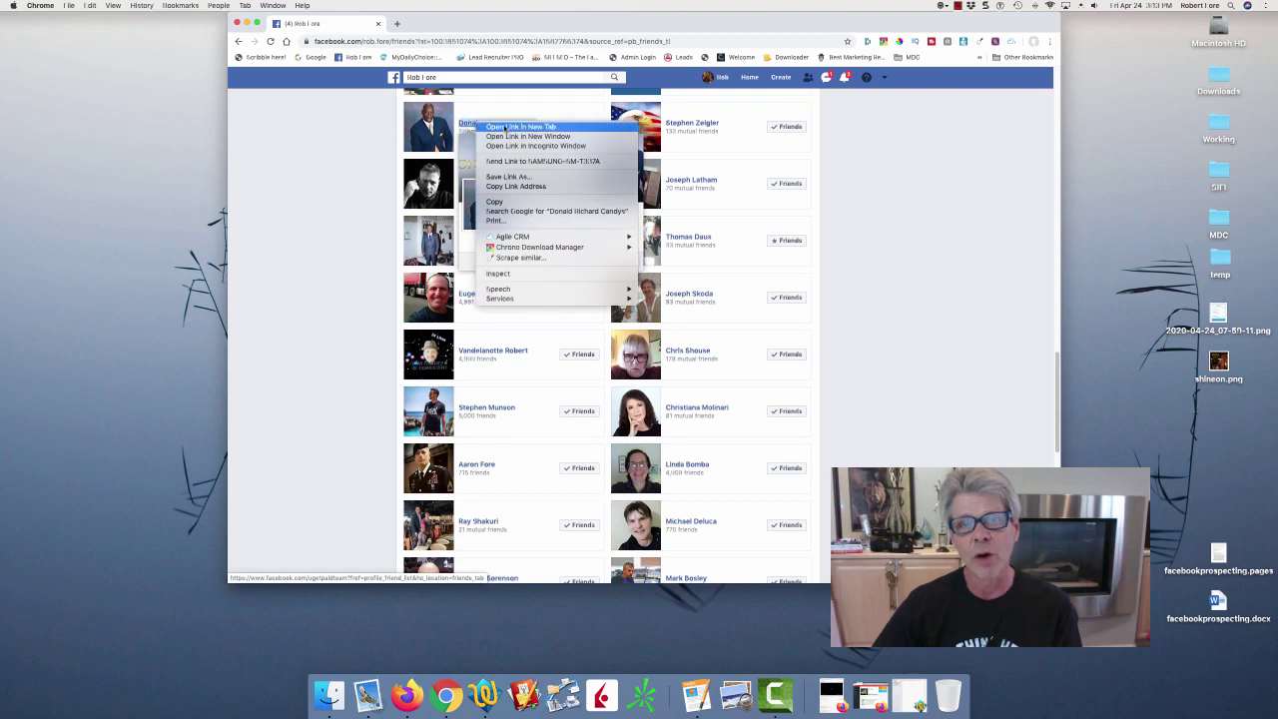
{"action": "left_click", "coordinate": [507, 127]}
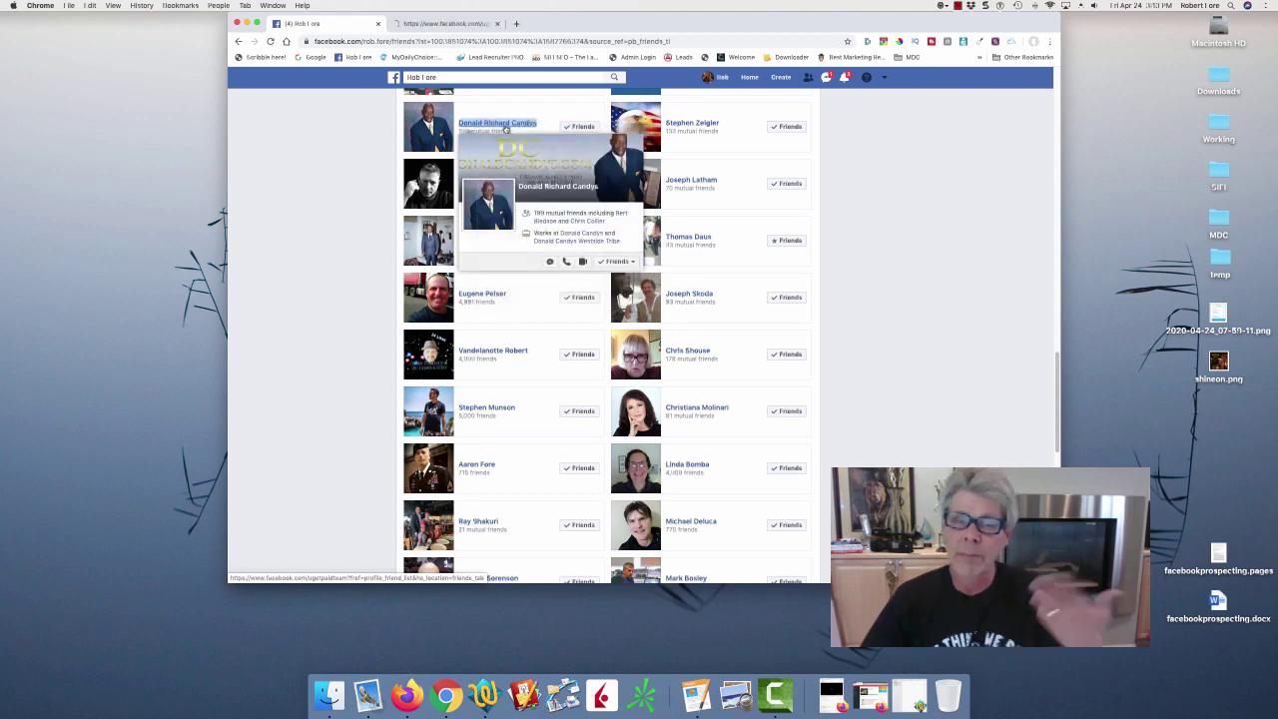
{"action": "right_click", "coordinate": [707, 127]}
{"action": "left_click", "coordinate": [725, 130]}
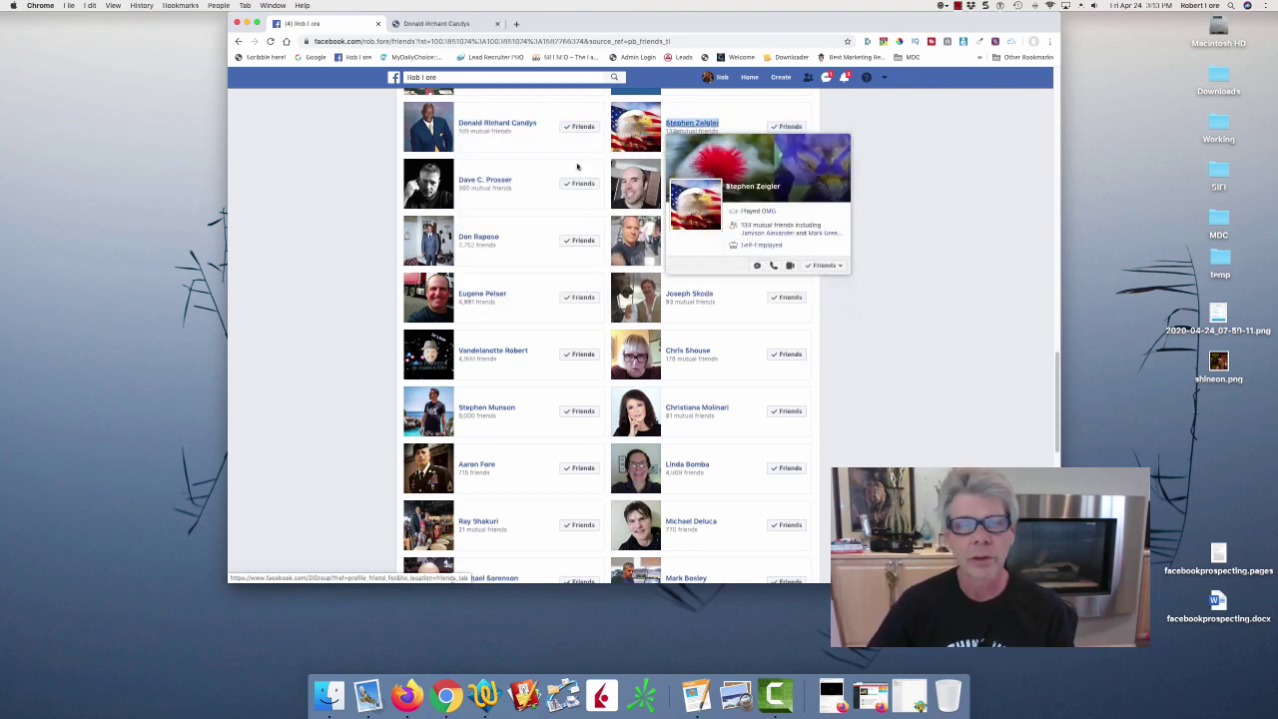
{"action": "right_click", "coordinate": [509, 183]}
{"action": "left_click", "coordinate": [523, 187]}
{"action": "right_click", "coordinate": [711, 182]}
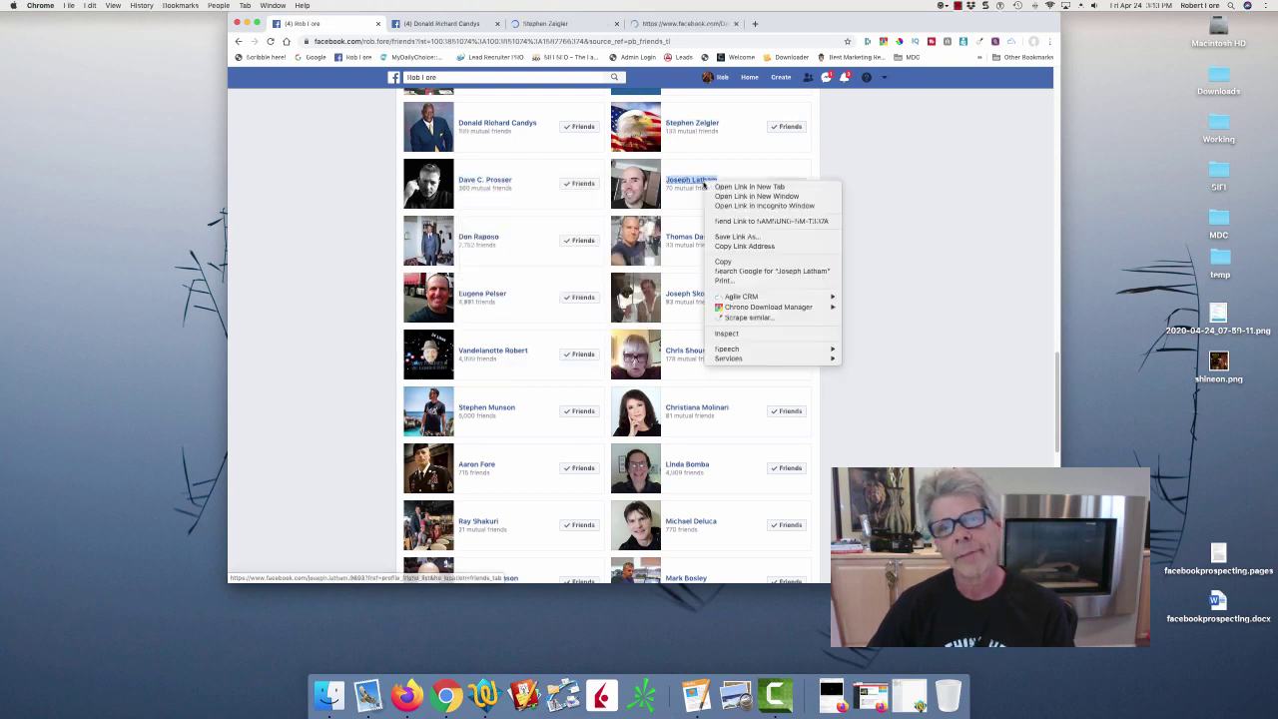
{"action": "left_click", "coordinate": [739, 187]}
{"action": "right_click", "coordinate": [482, 237]}
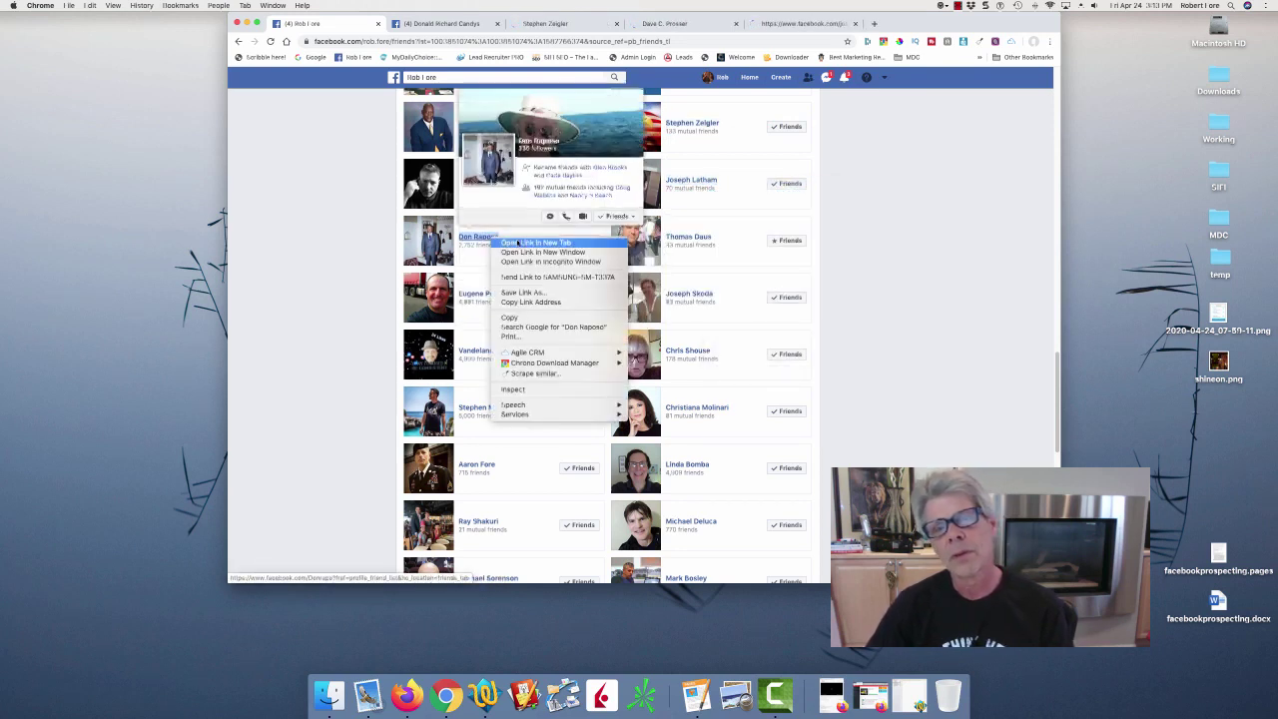
{"action": "left_click", "coordinate": [504, 243]}
{"action": "right_click", "coordinate": [708, 238]}
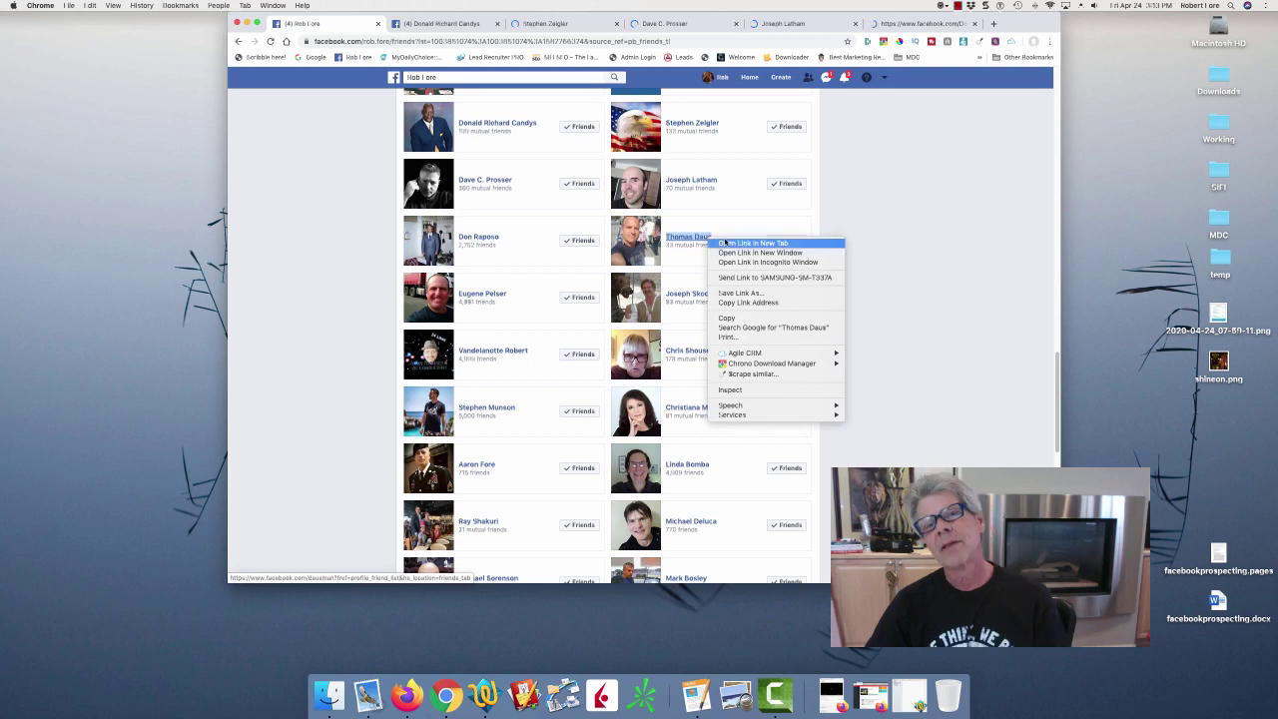
{"action": "left_click", "coordinate": [724, 244]}
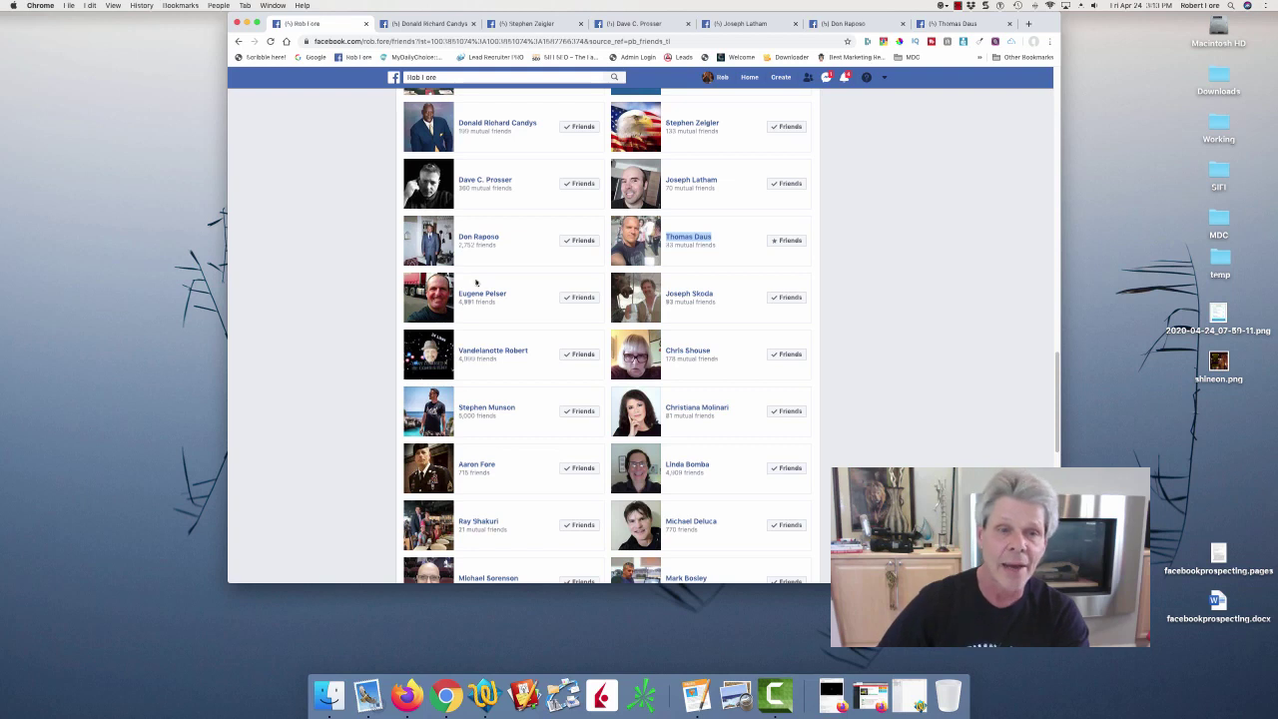
Open six more friends' profiles in new tabs and bring up the first opened profile.
{"action": "right_click", "coordinate": [471, 295]}
{"action": "left_click", "coordinate": [515, 301]}
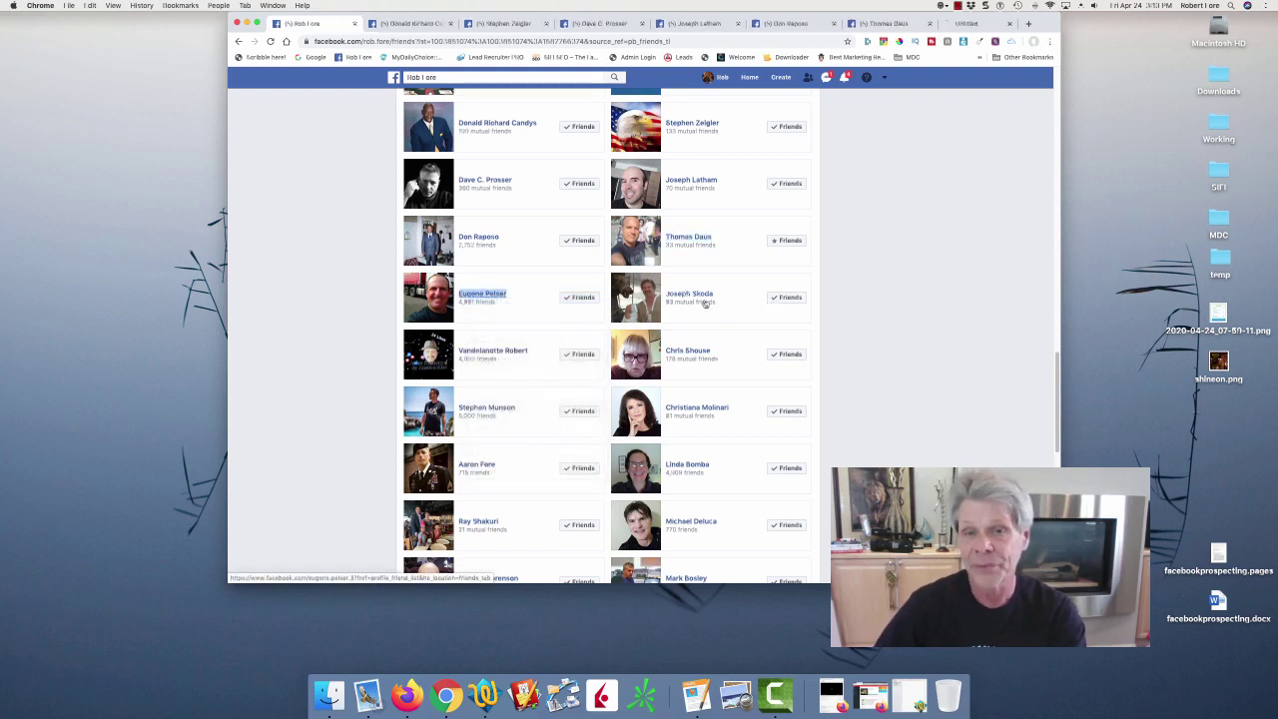
{"action": "right_click", "coordinate": [697, 295]}
{"action": "left_click", "coordinate": [560, 348]}
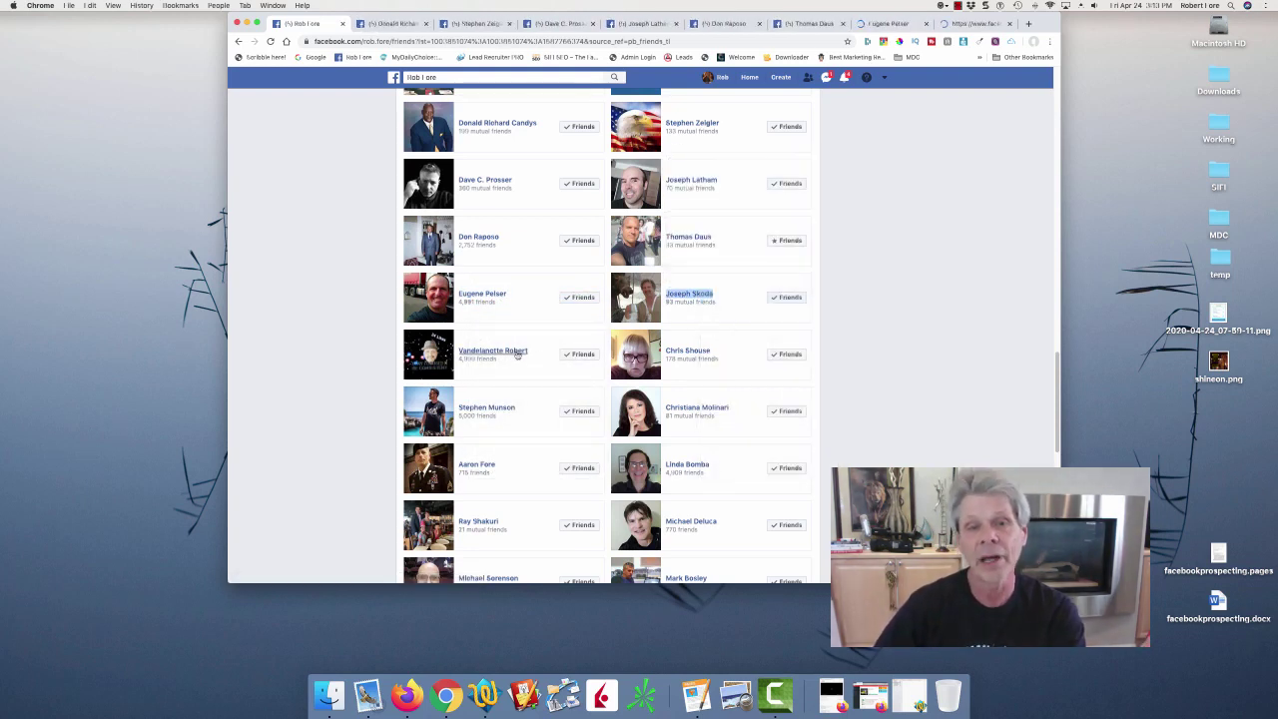
{"action": "right_click", "coordinate": [512, 351]}
{"action": "left_click", "coordinate": [589, 356]}
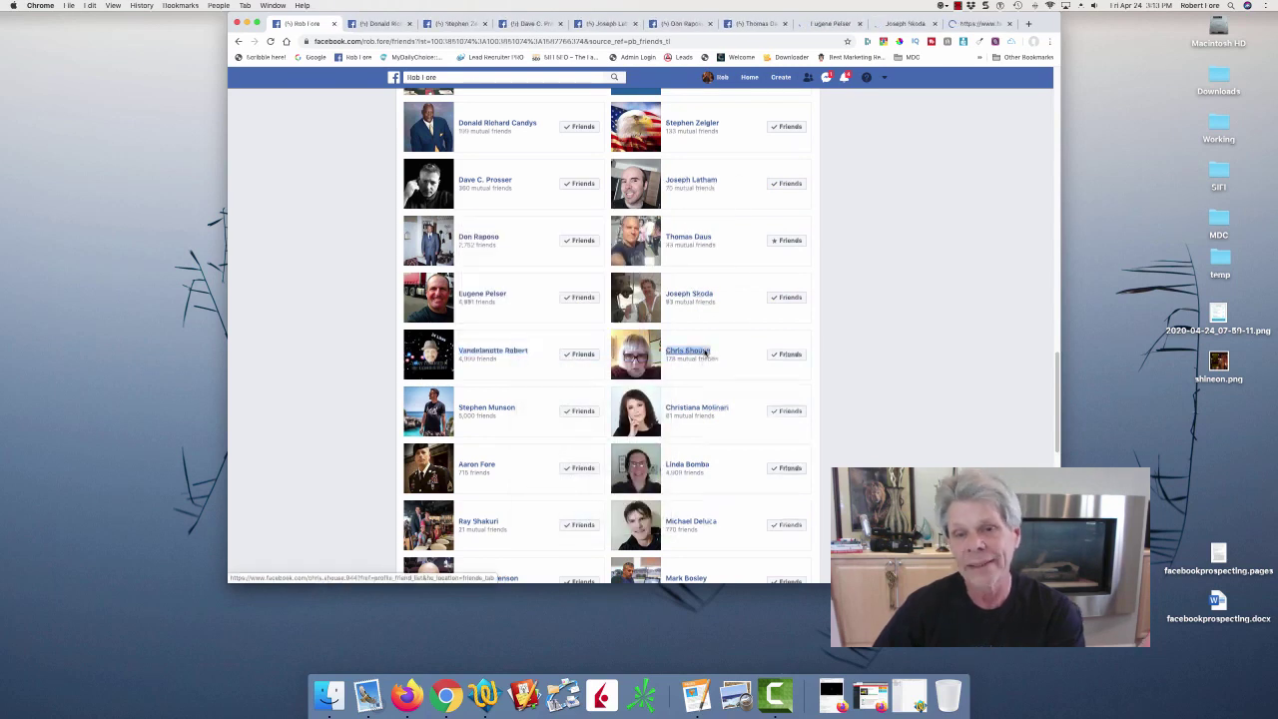
{"action": "right_click", "coordinate": [707, 351]}
{"action": "left_click", "coordinate": [739, 362]}
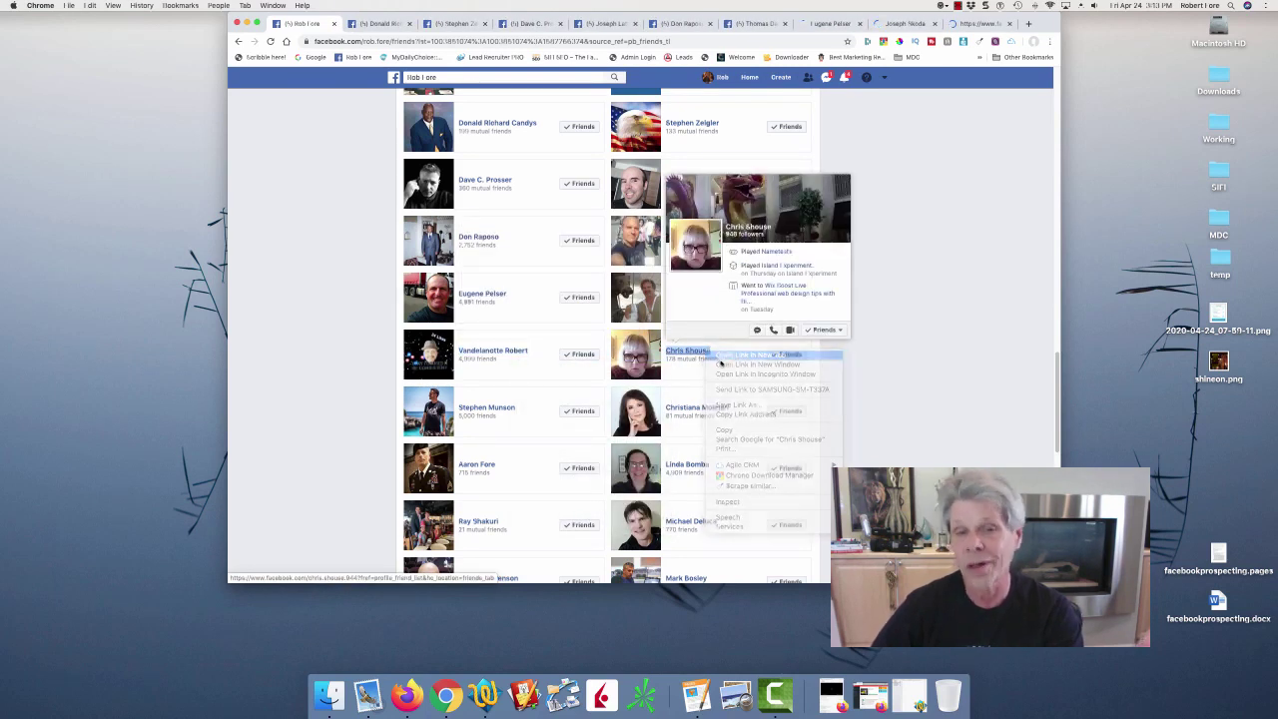
{"action": "right_click", "coordinate": [499, 408]}
{"action": "left_click", "coordinate": [525, 417]}
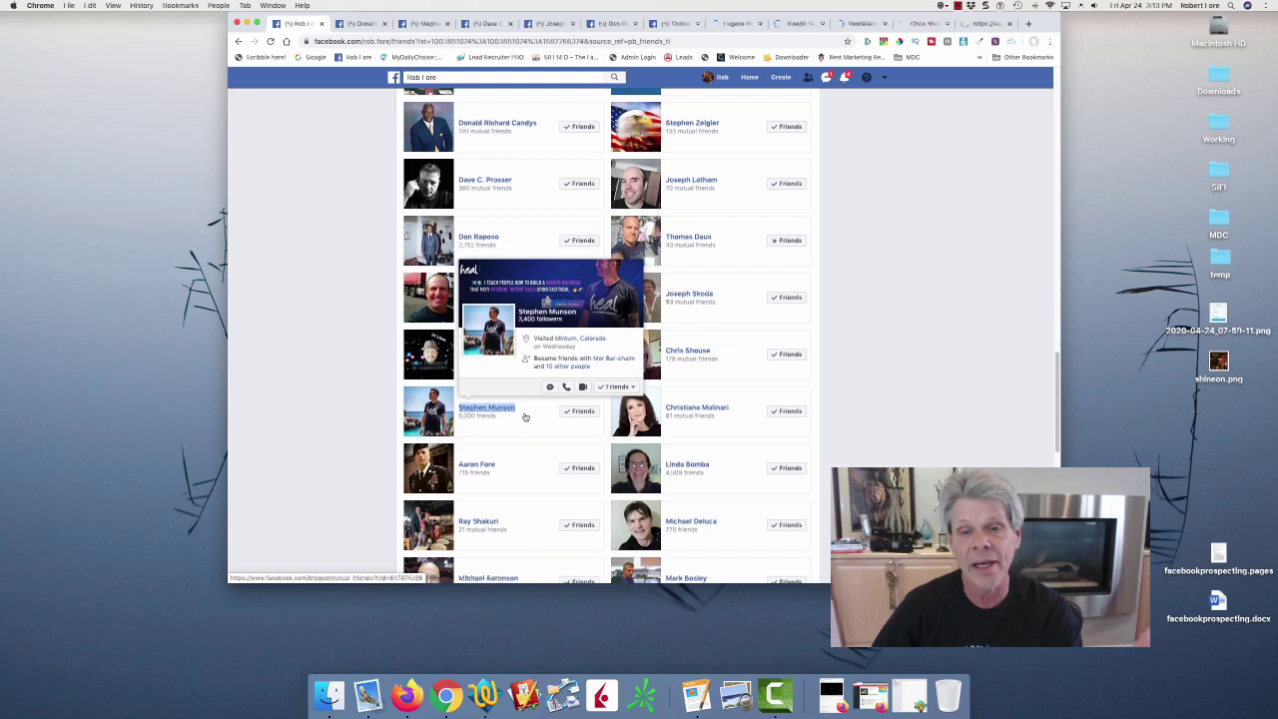
{"action": "right_click", "coordinate": [719, 408]}
{"action": "left_click", "coordinate": [744, 416]}
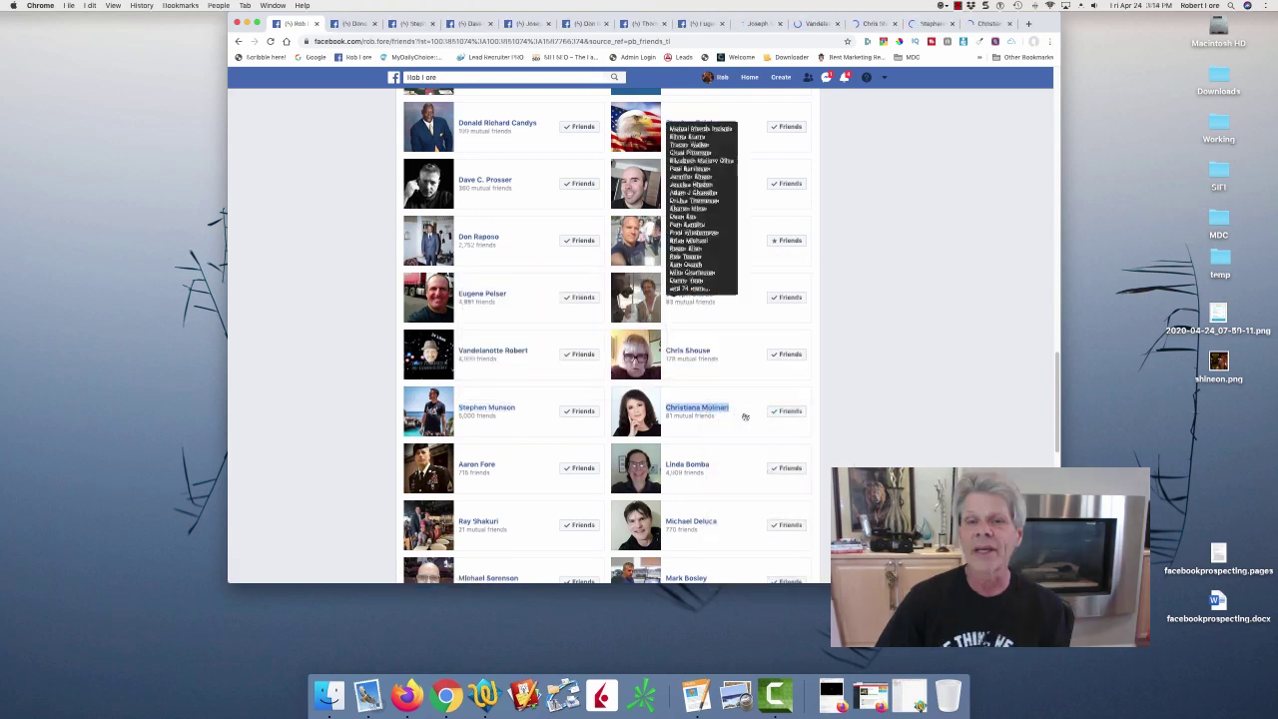
{"action": "left_click", "coordinate": [350, 24]}
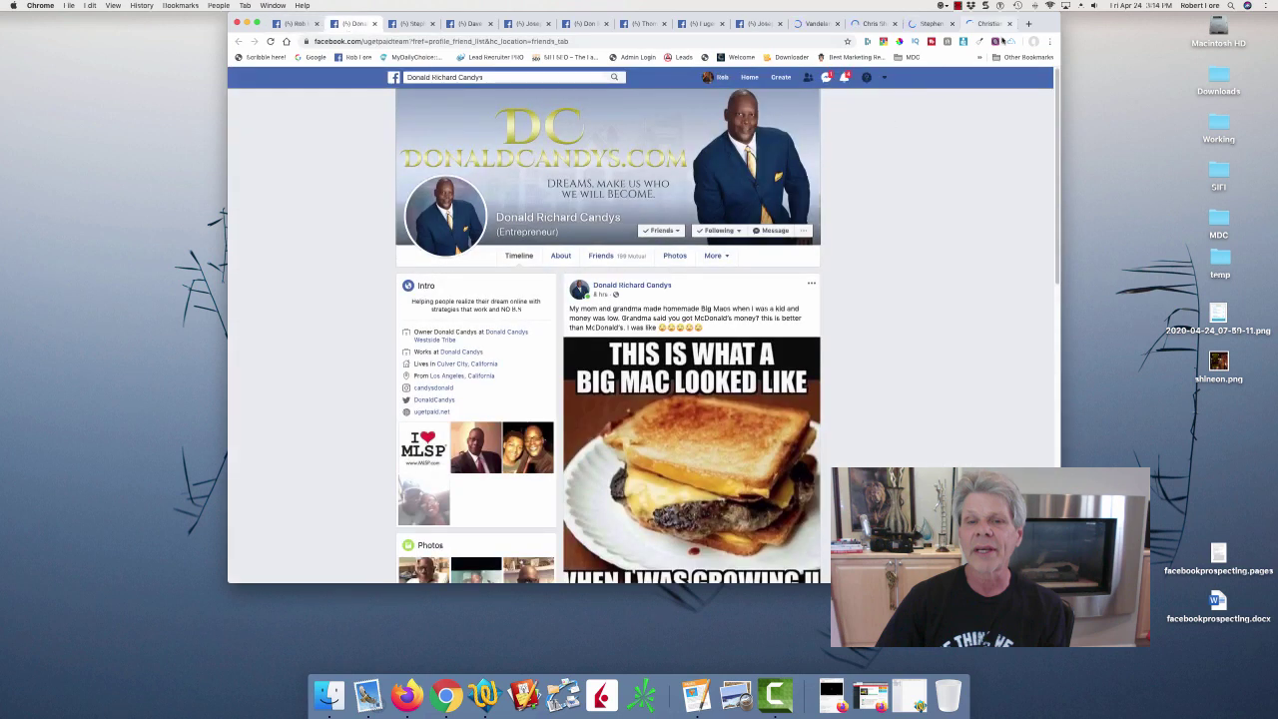
Fetch the first friend's profile data into AgileCRM, save the contact, and close the tab.
{"action": "left_click", "coordinate": [1003, 41]}
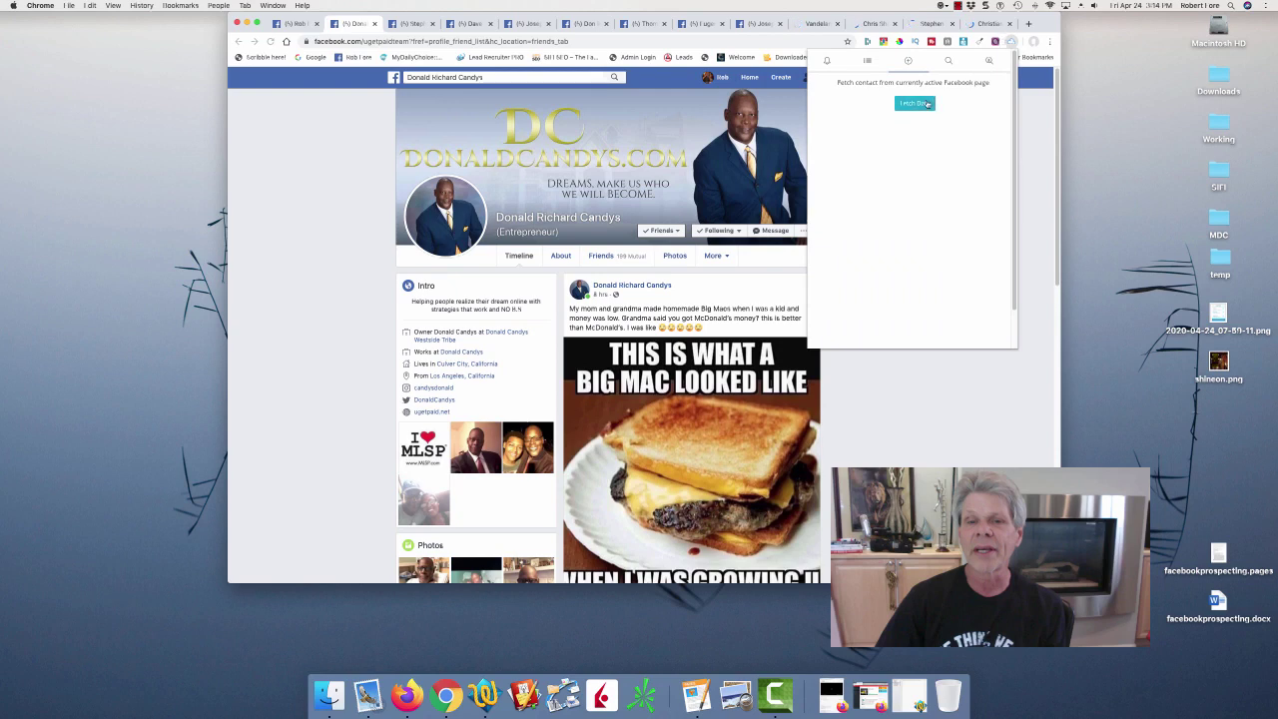
{"action": "left_click", "coordinate": [915, 103]}
{"action": "left_click", "coordinate": [876, 317]}
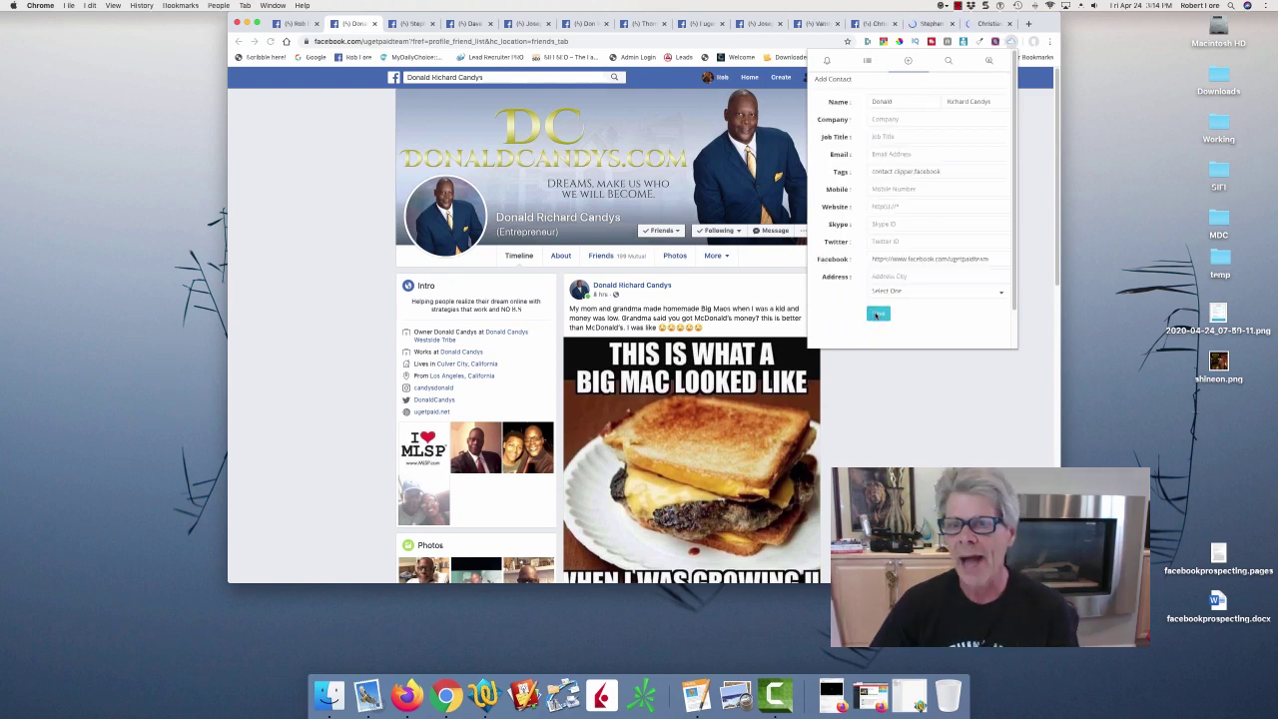
{"action": "left_click", "coordinate": [376, 23]}
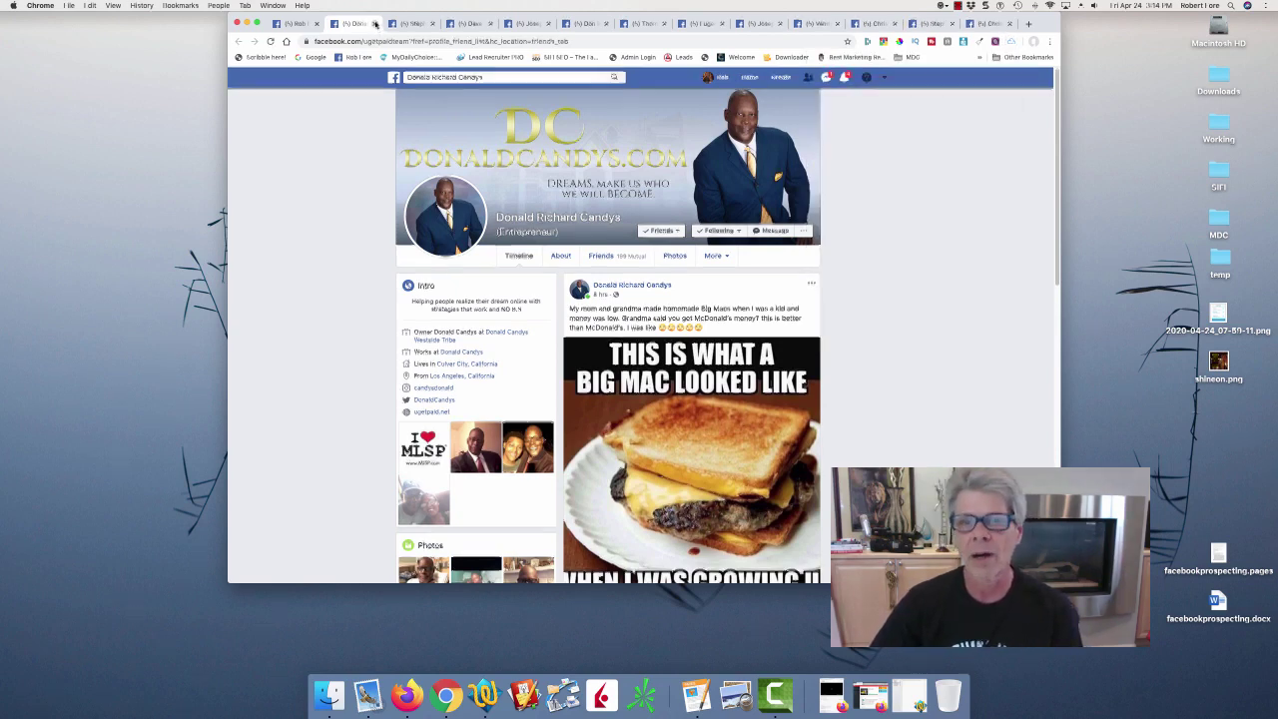
{"action": "left_click", "coordinate": [376, 23]}
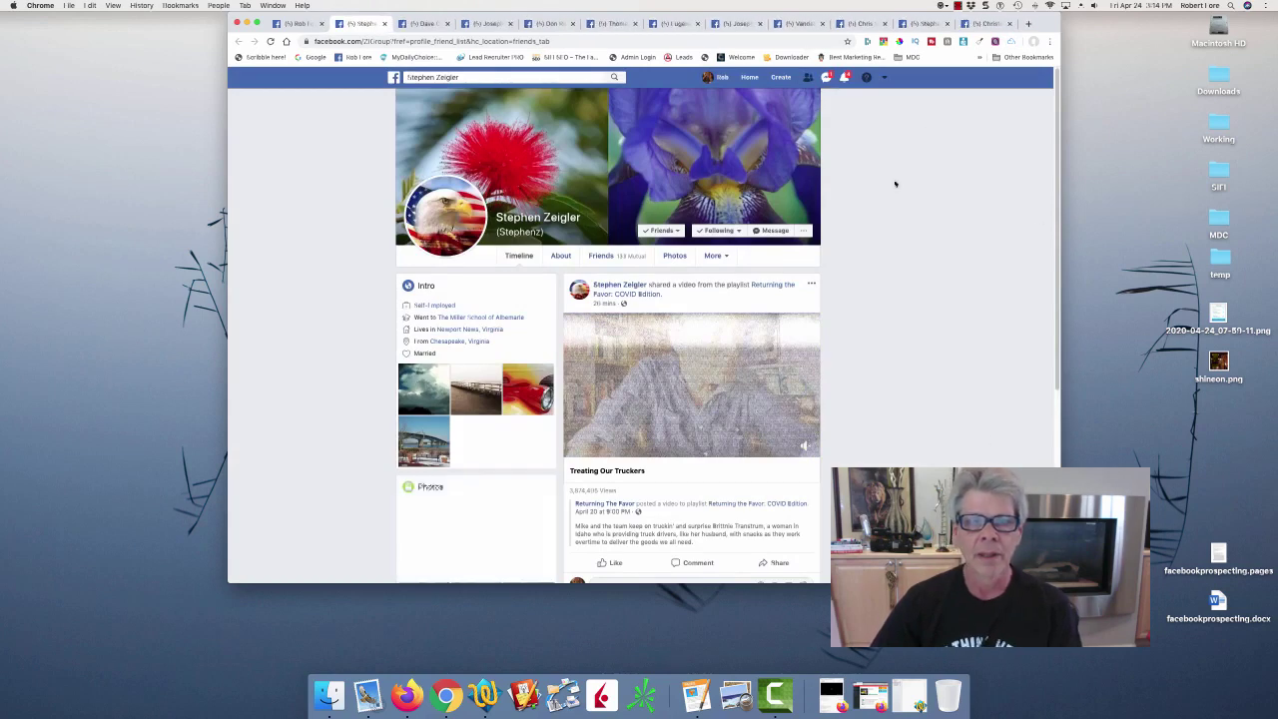
Save the next friend to AgileCRM, close that tab, and close the Chrome window.
{"action": "left_click", "coordinate": [1012, 41]}
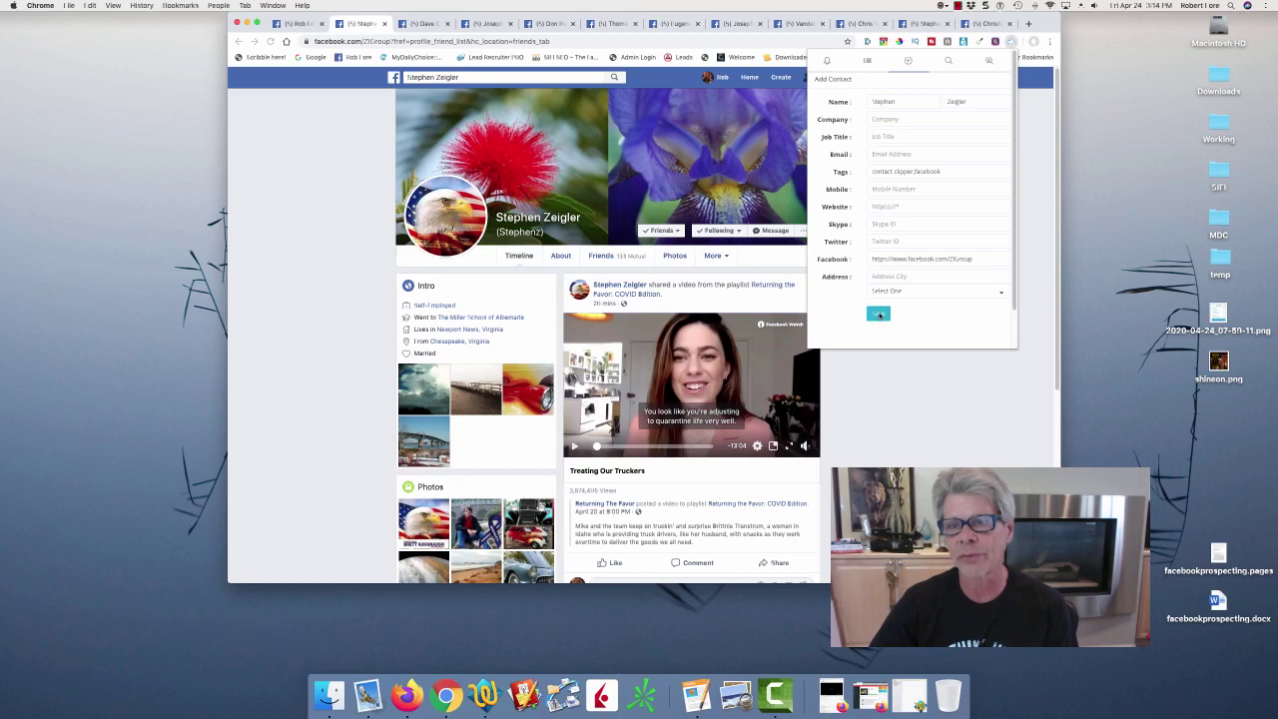
{"action": "left_click", "coordinate": [877, 315]}
{"action": "left_click", "coordinate": [385, 23]}
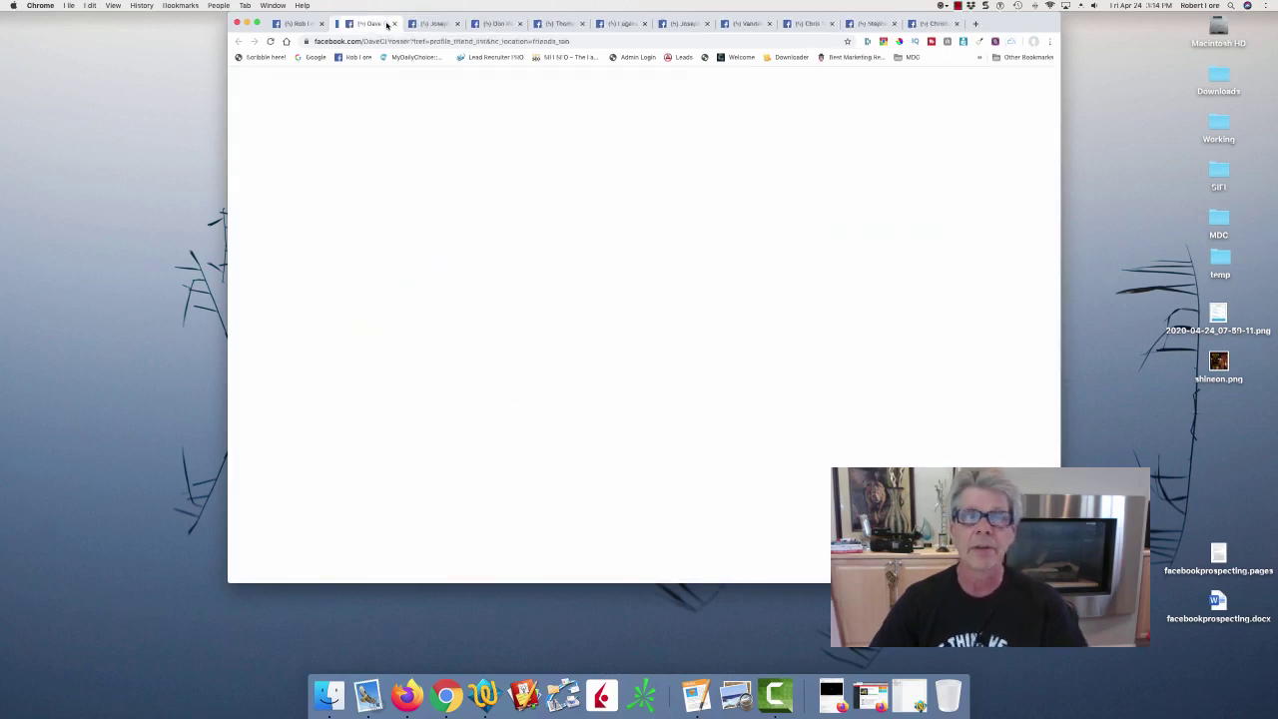
{"action": "left_click", "coordinate": [304, 24]}
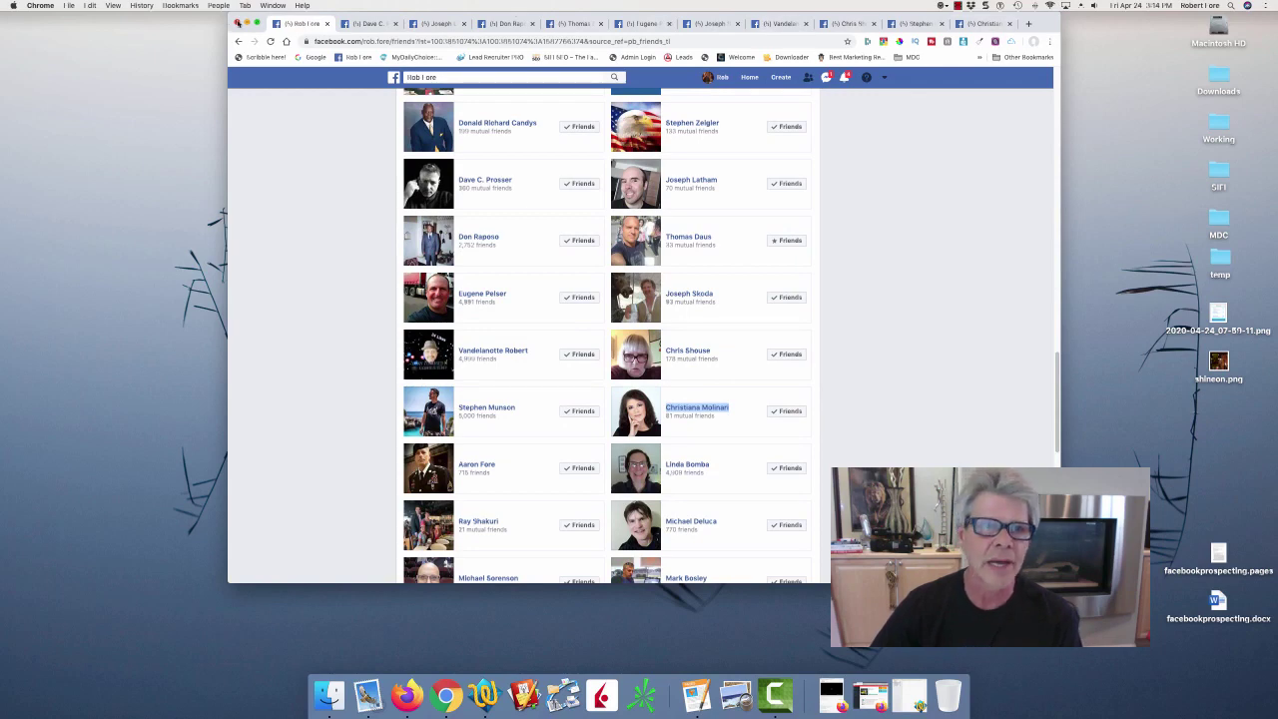
{"action": "left_click", "coordinate": [238, 22]}
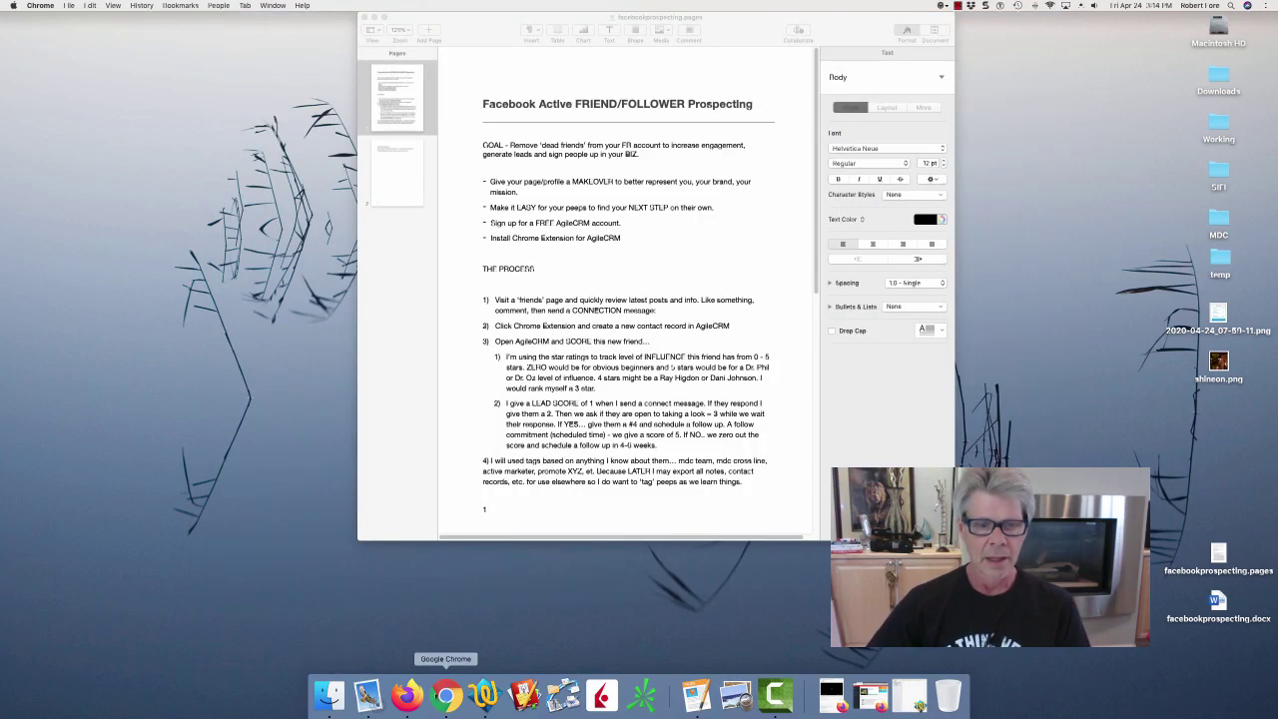
Open a new Chrome window, load agilecrm, and log in to reach the Sales dashboard.
{"action": "left_click", "coordinate": [445, 694]}
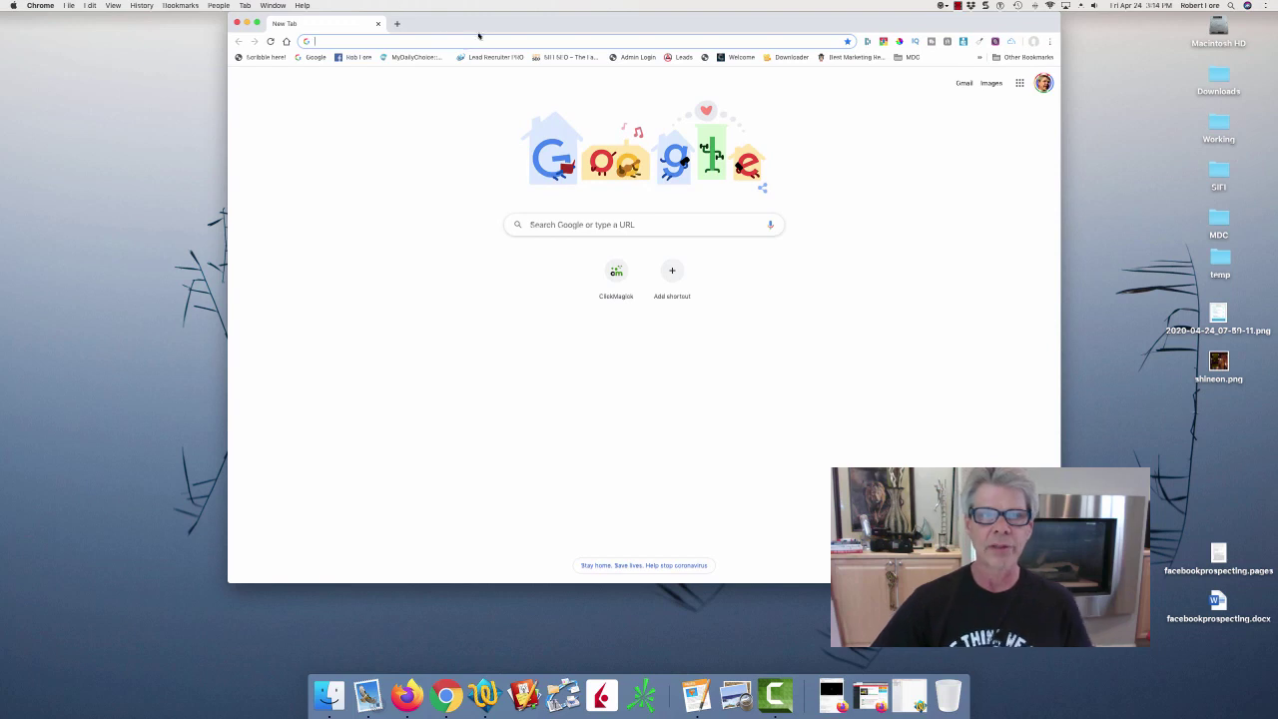
{"action": "left_click_drag", "start_coordinate": [479, 30], "coordinate": [534, 30]}
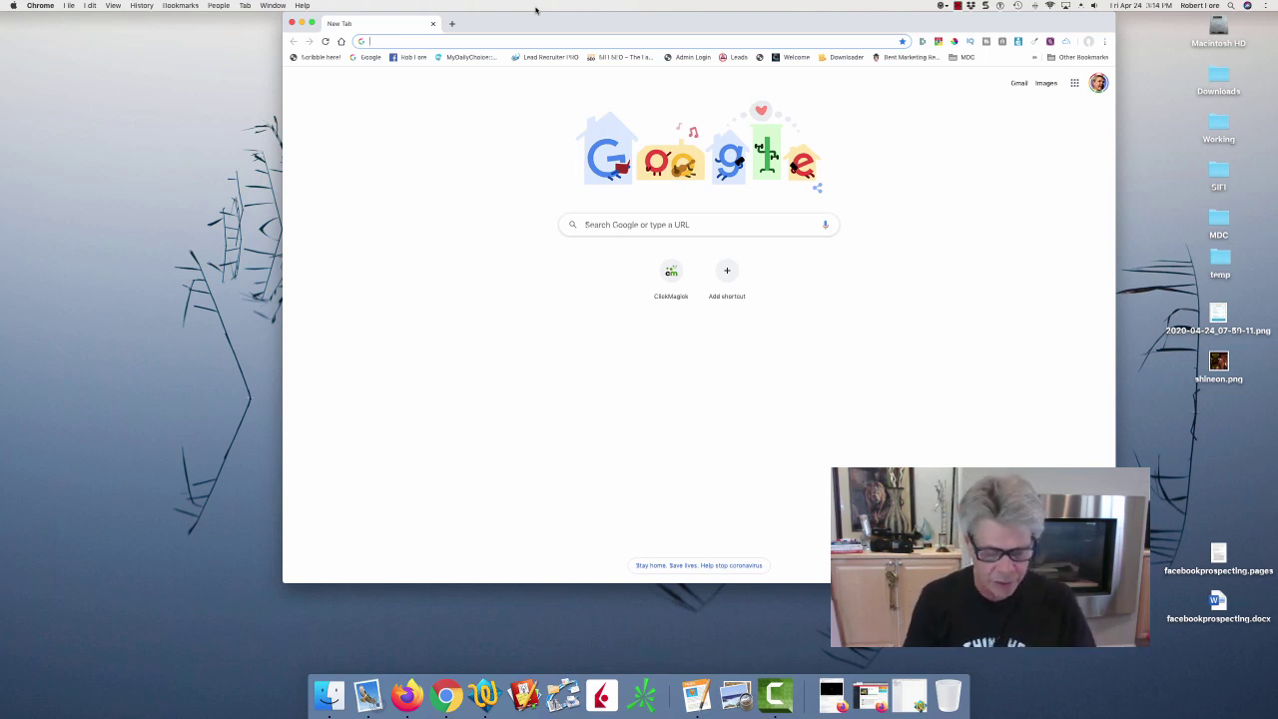
{"action": "type", "text": "agilecrm"}
{"action": "key", "text": "Return"}
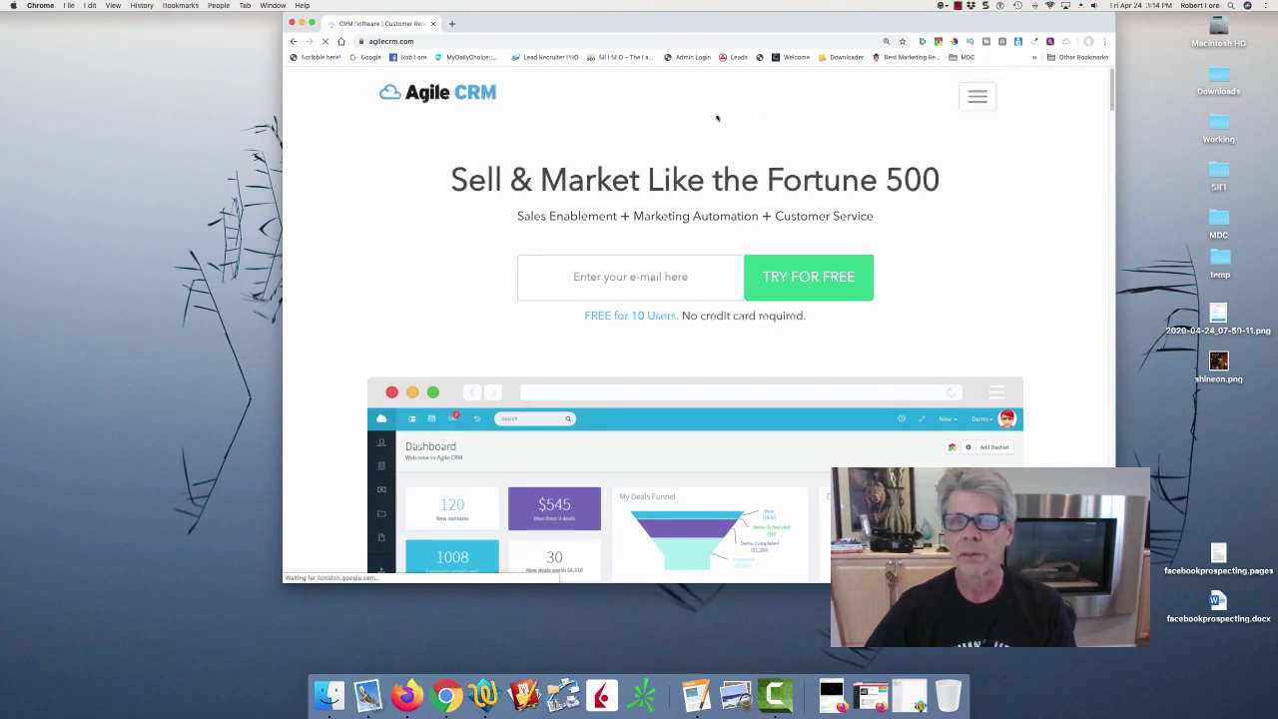
{"action": "left_click", "coordinate": [976, 96]}
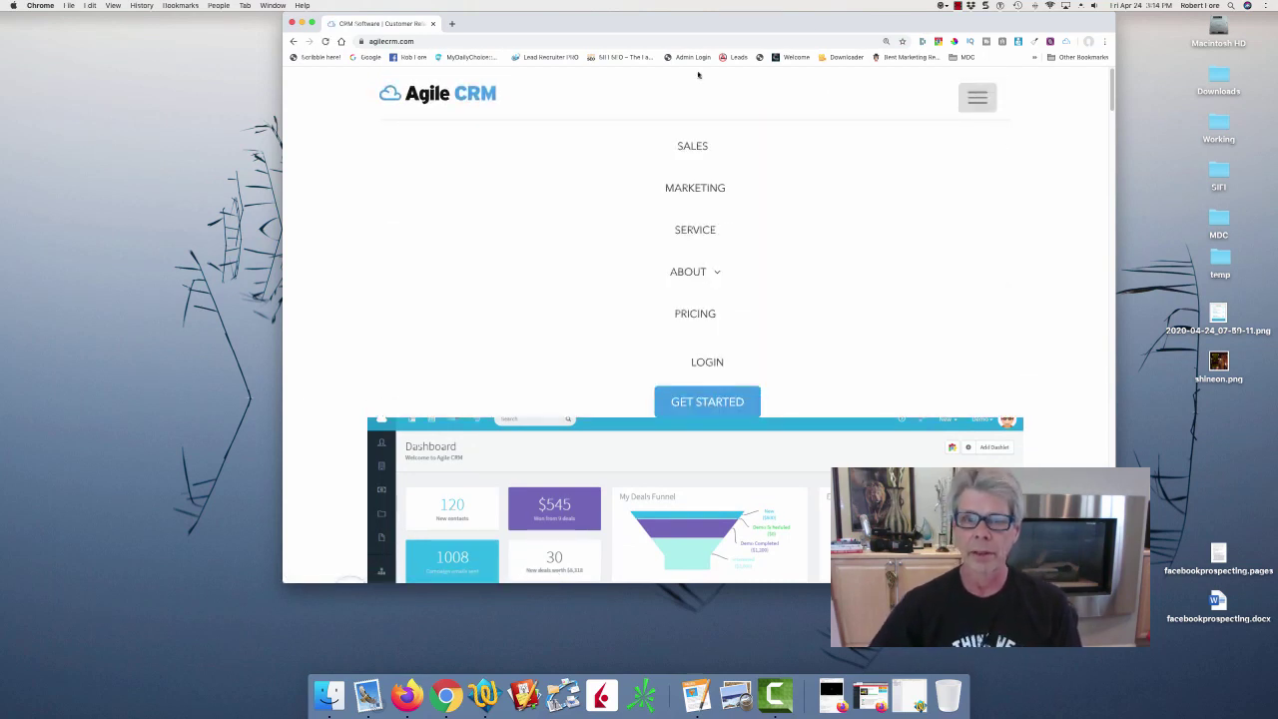
{"action": "left_click", "coordinate": [696, 363]}
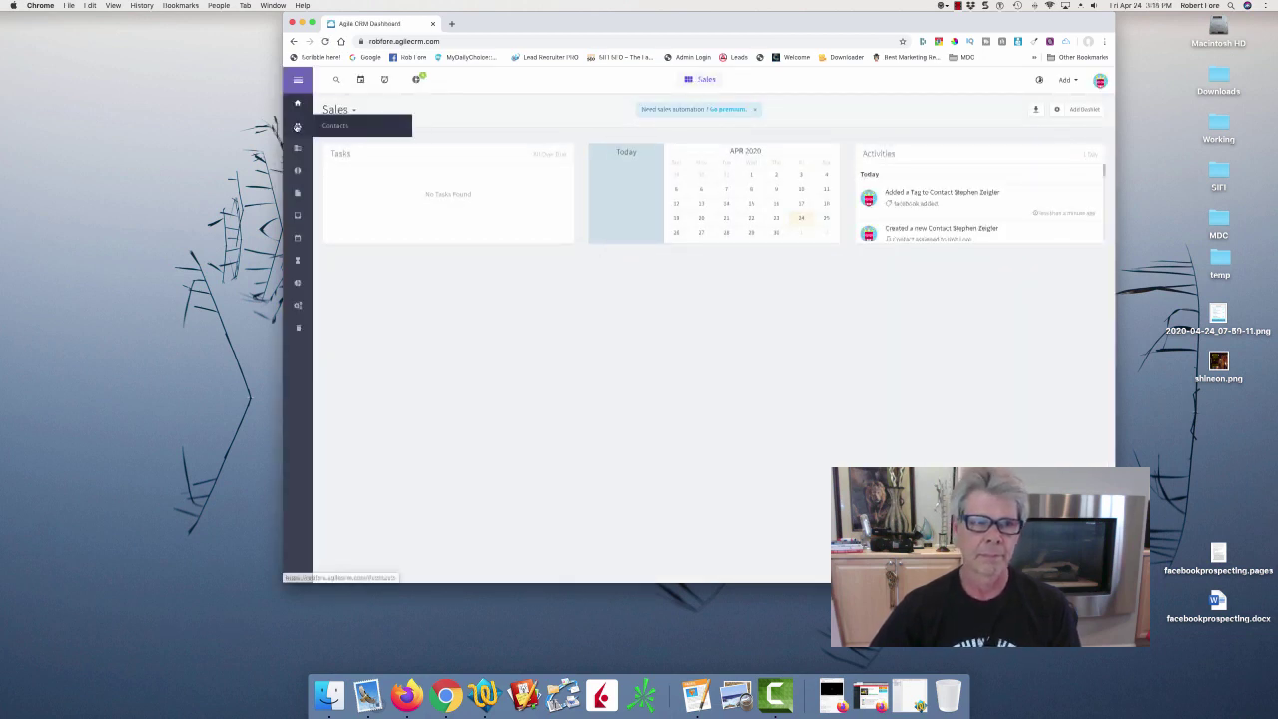
Open Agile CRM Contacts and maximise the window to show all 27 contacts from the top.
{"action": "left_click", "coordinate": [296, 127]}
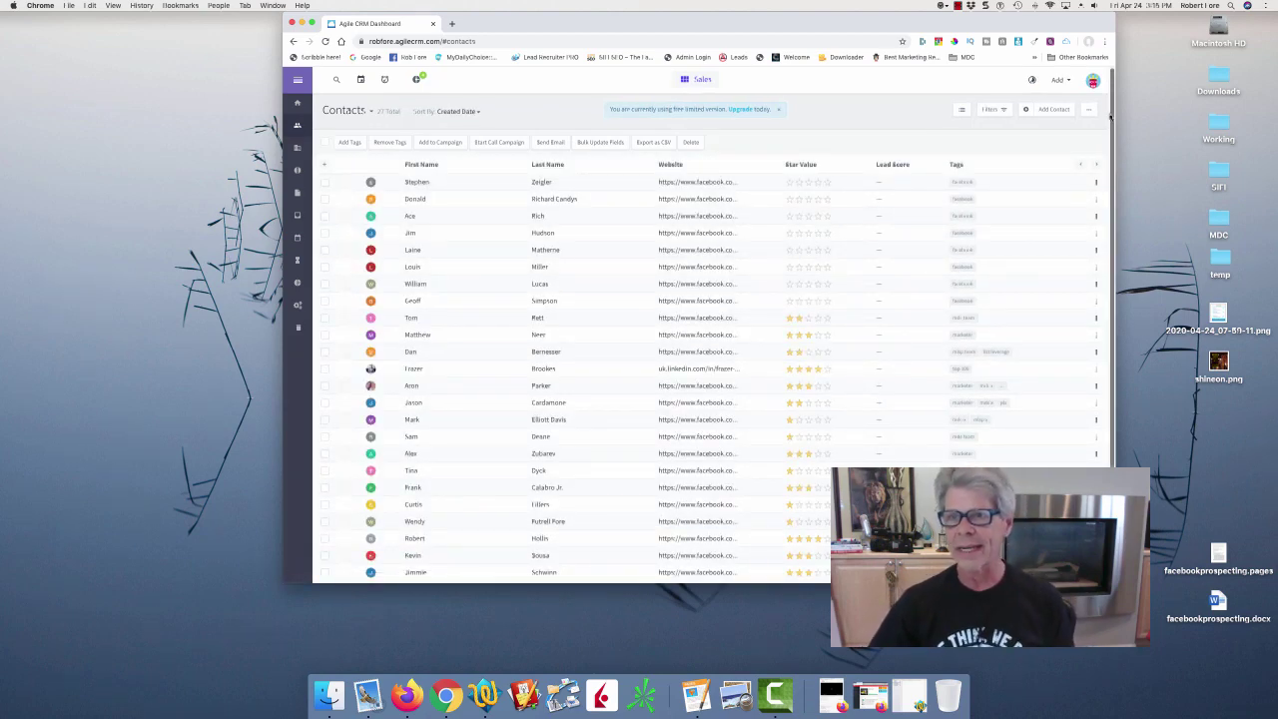
{"action": "scroll", "coordinate": [1110, 118], "scroll_direction": "down", "scroll_amount": 1}
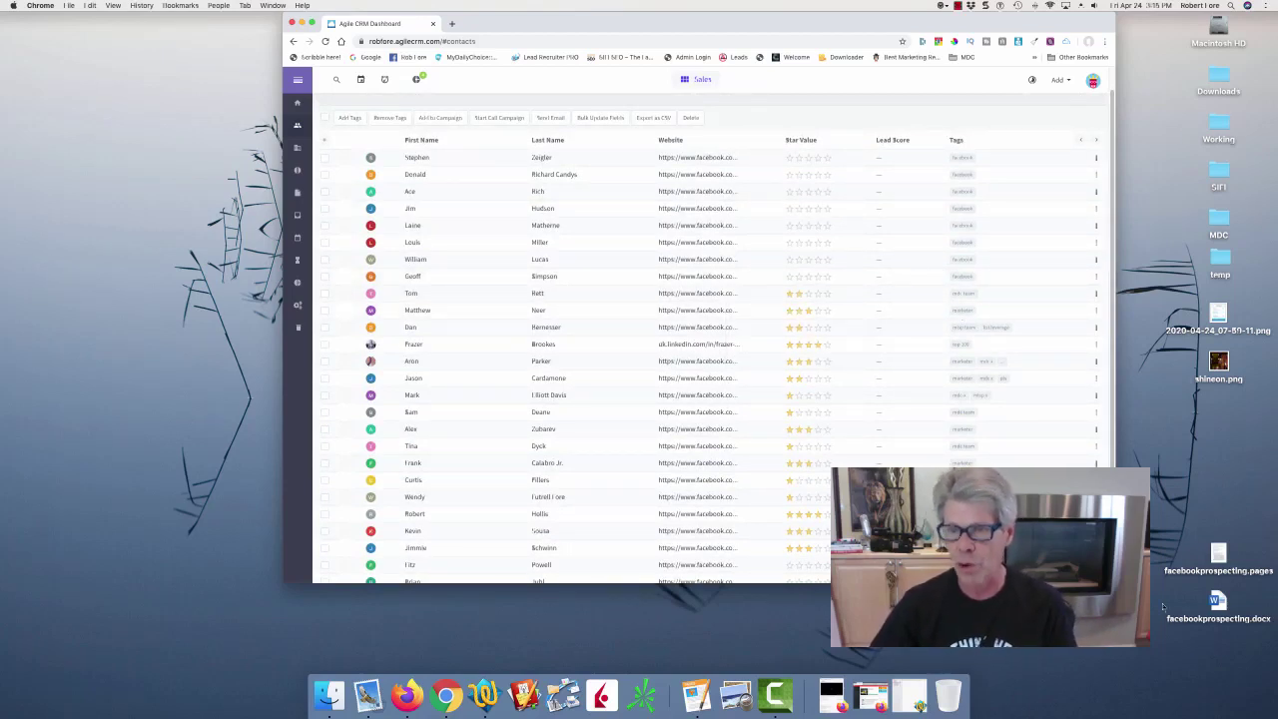
{"action": "left_click", "coordinate": [1133, 529]}
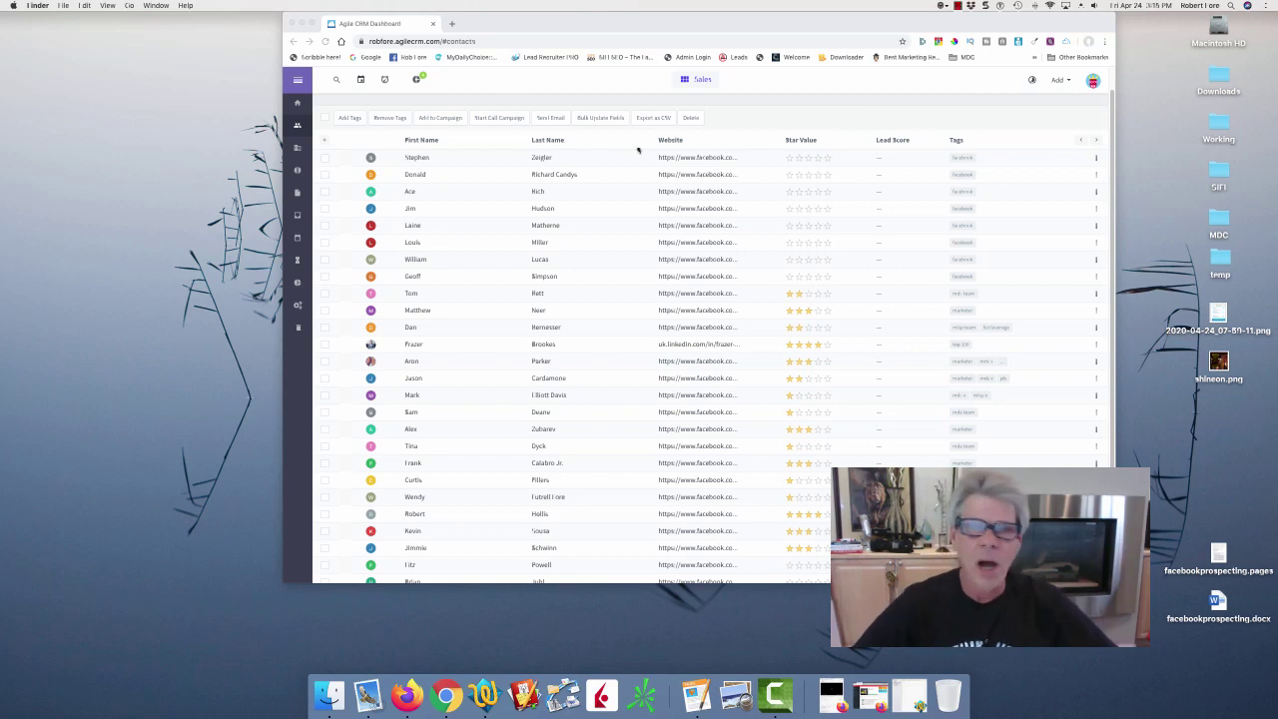
{"action": "left_click", "coordinate": [793, 86]}
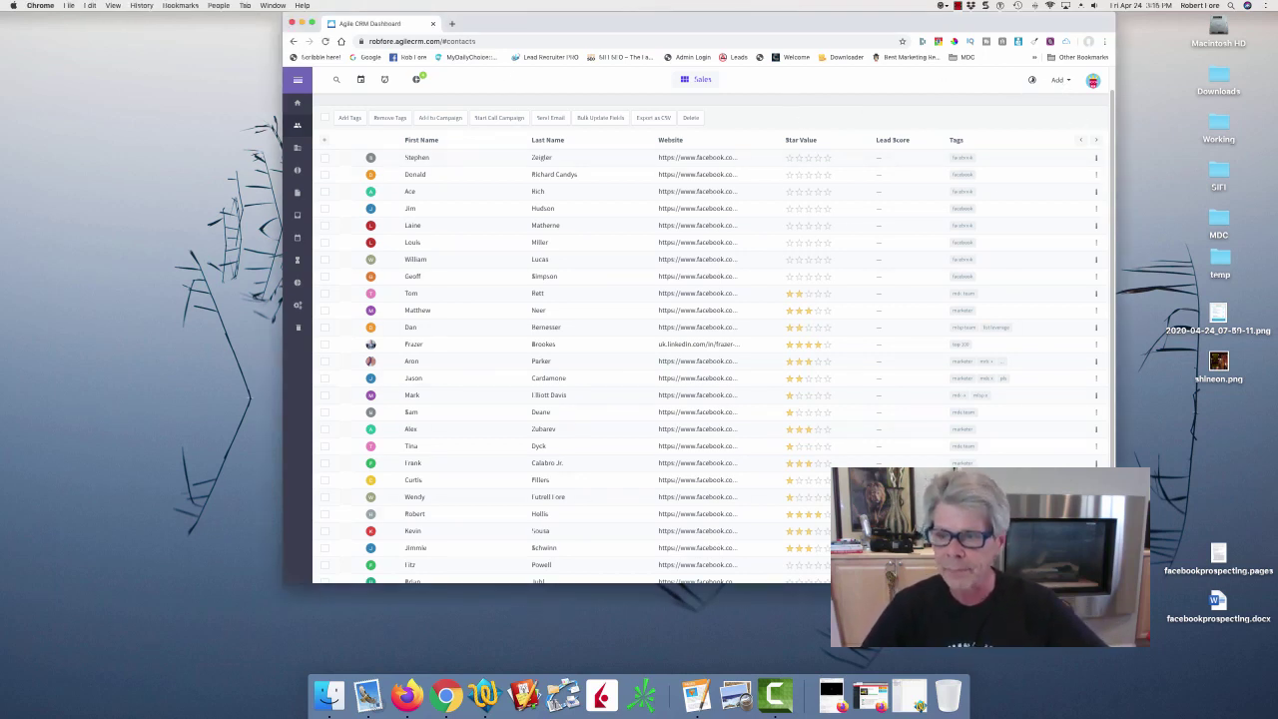
{"action": "double_click", "coordinate": [795, 19]}
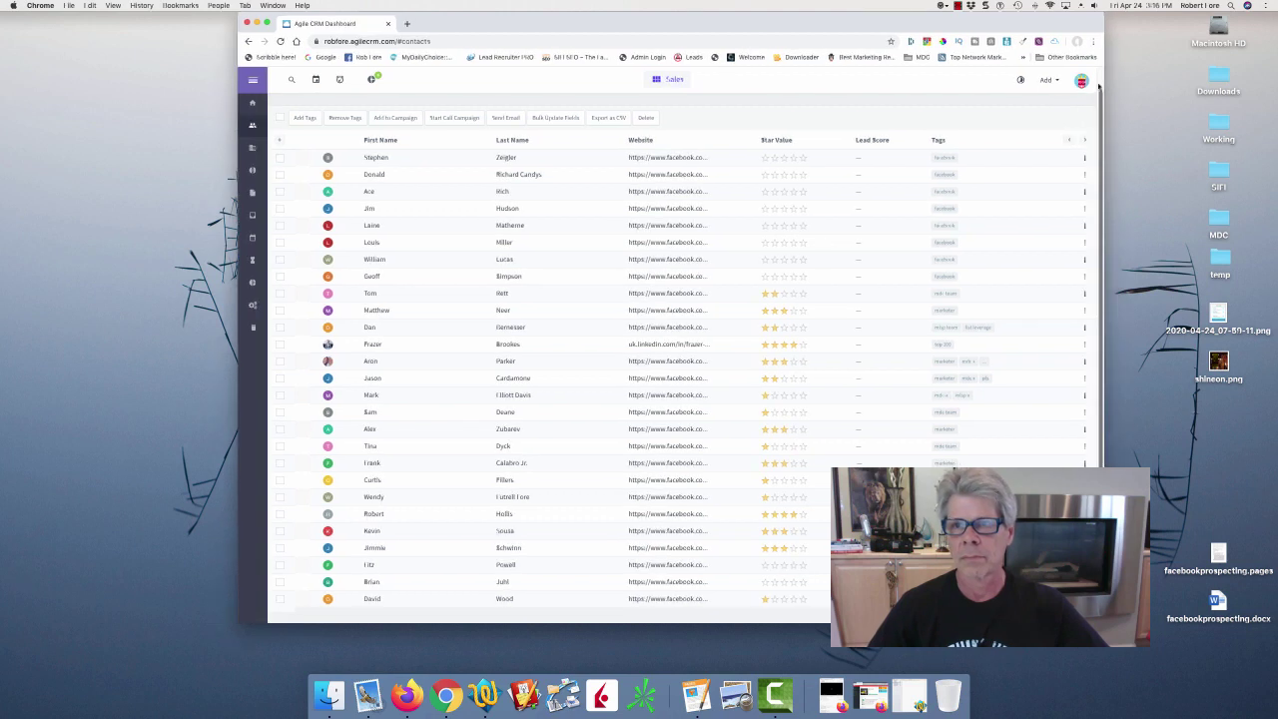
{"action": "scroll", "coordinate": [1097, 101], "scroll_direction": "up", "scroll_amount": 2}
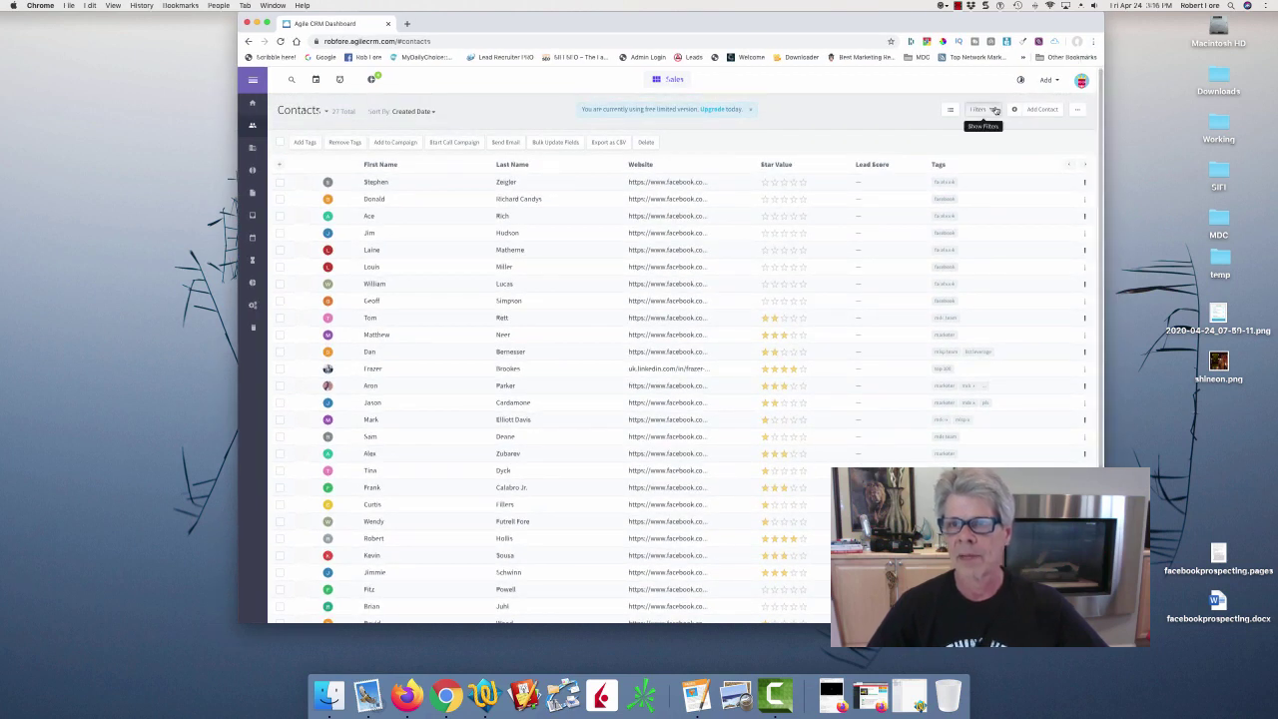
Filter the contacts by a chosen tag, narrowing the list to 21.
{"action": "left_click", "coordinate": [989, 110]}
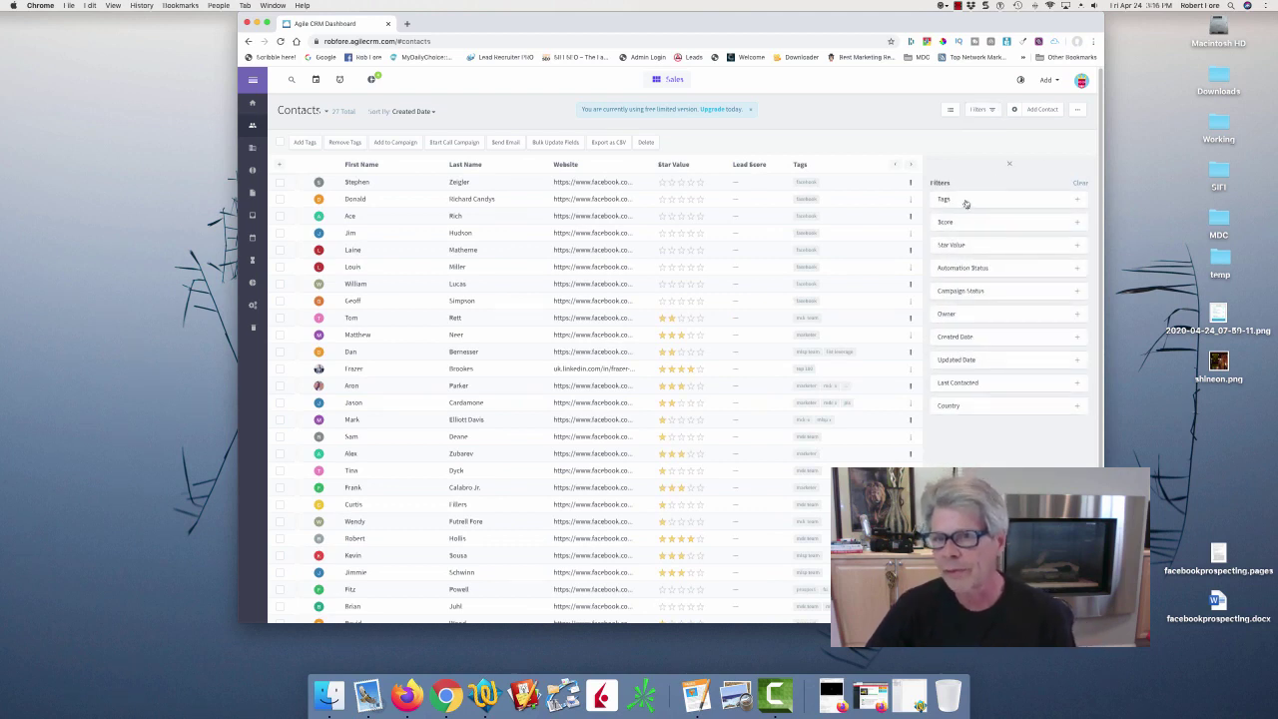
{"action": "left_click", "coordinate": [965, 200]}
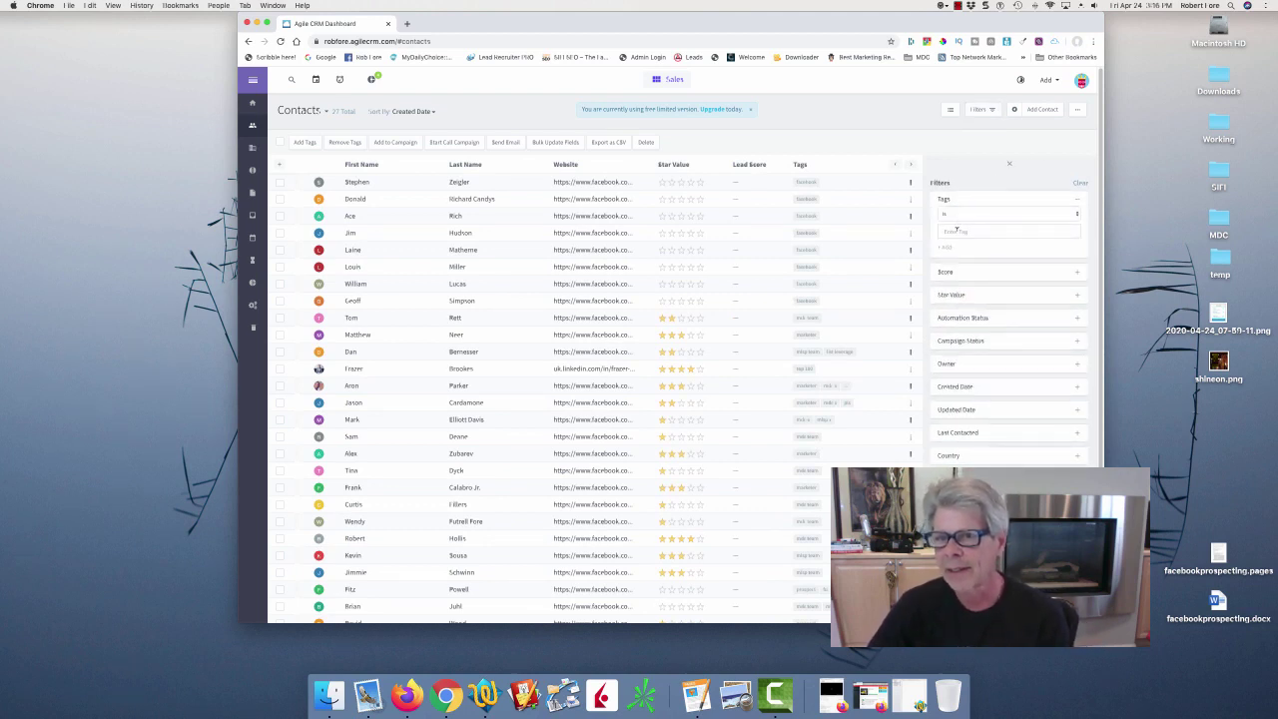
{"action": "left_click", "coordinate": [956, 231]}
{"action": "left_click", "coordinate": [954, 274]}
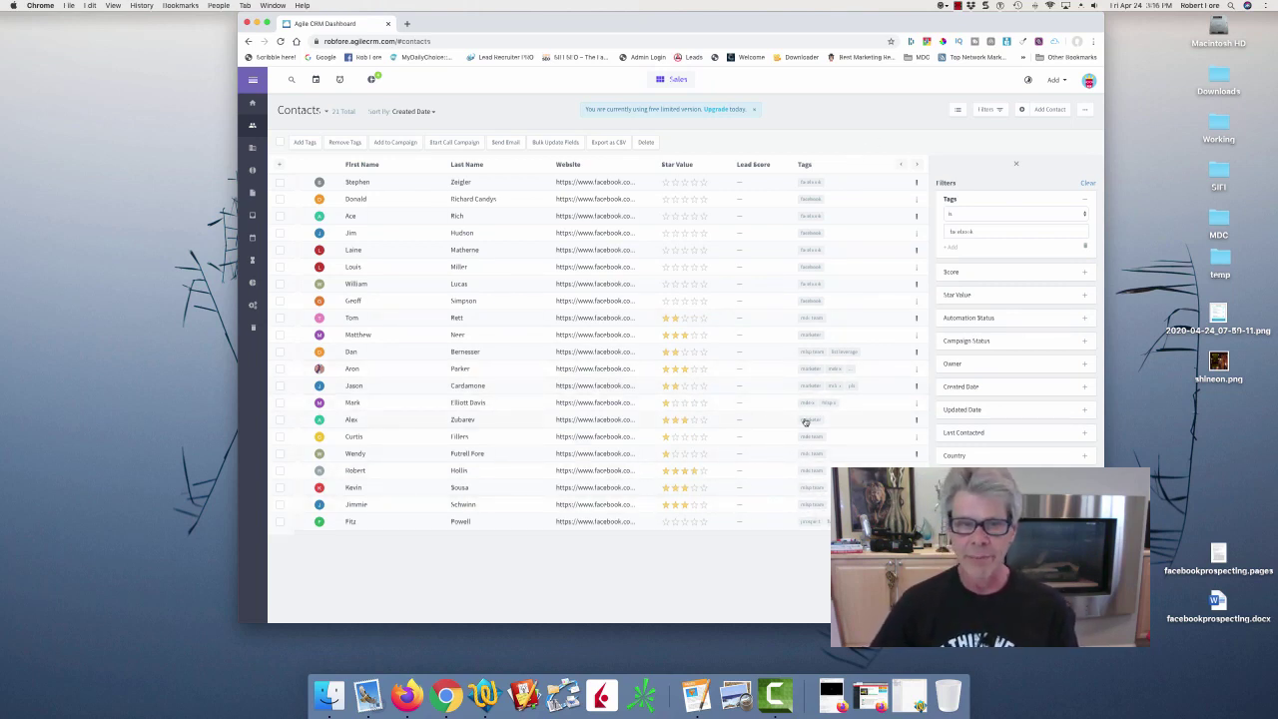
Open one filtered contact's record showing its linked Facebook profile widget.
{"action": "mouse_move", "coordinate": [806, 422]}
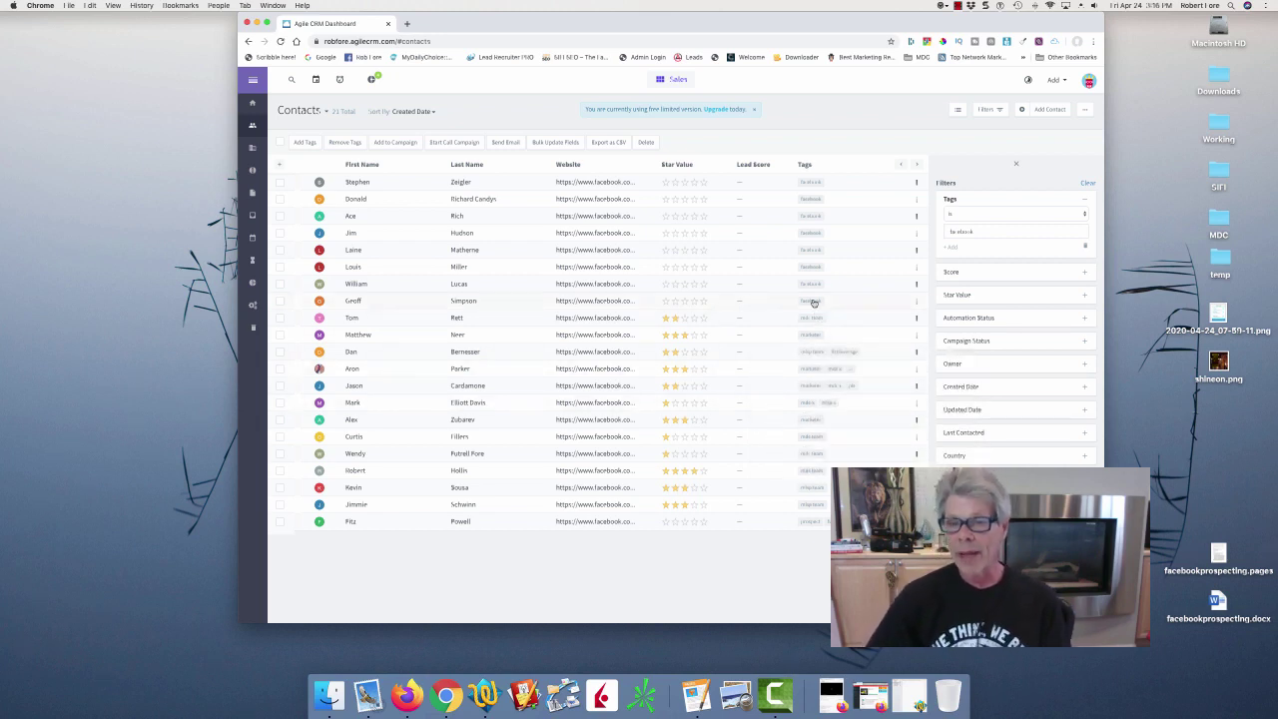
{"action": "left_click_drag", "start_coordinate": [813, 277], "coordinate": [813, 250]}
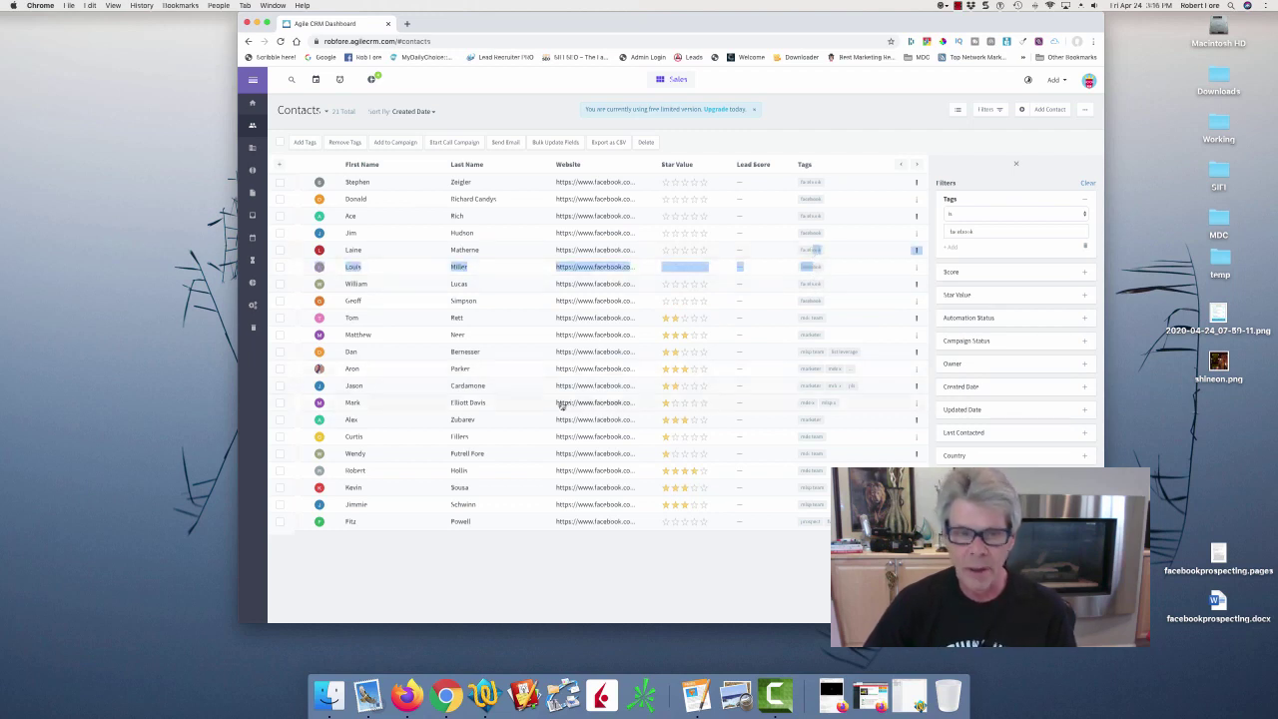
{"action": "left_click", "coordinate": [349, 404]}
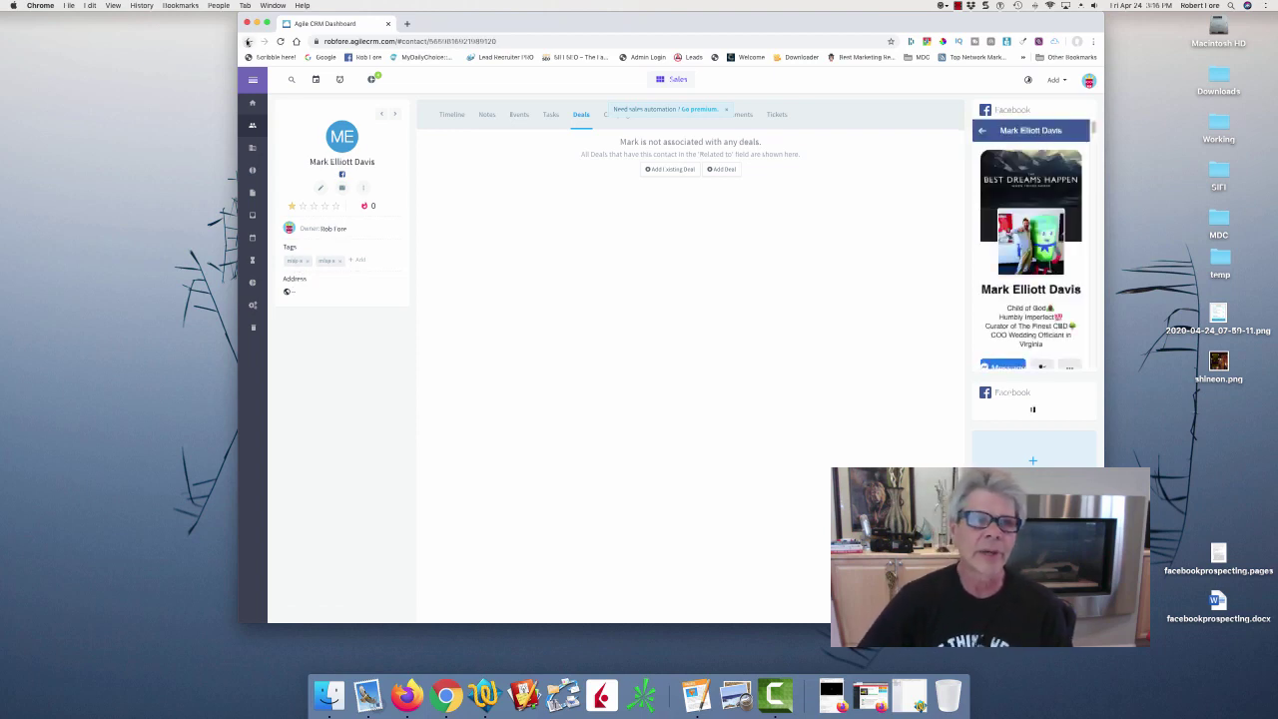
Go back to the filtered contacts list and open the next contact's record.
{"action": "left_click", "coordinate": [248, 41]}
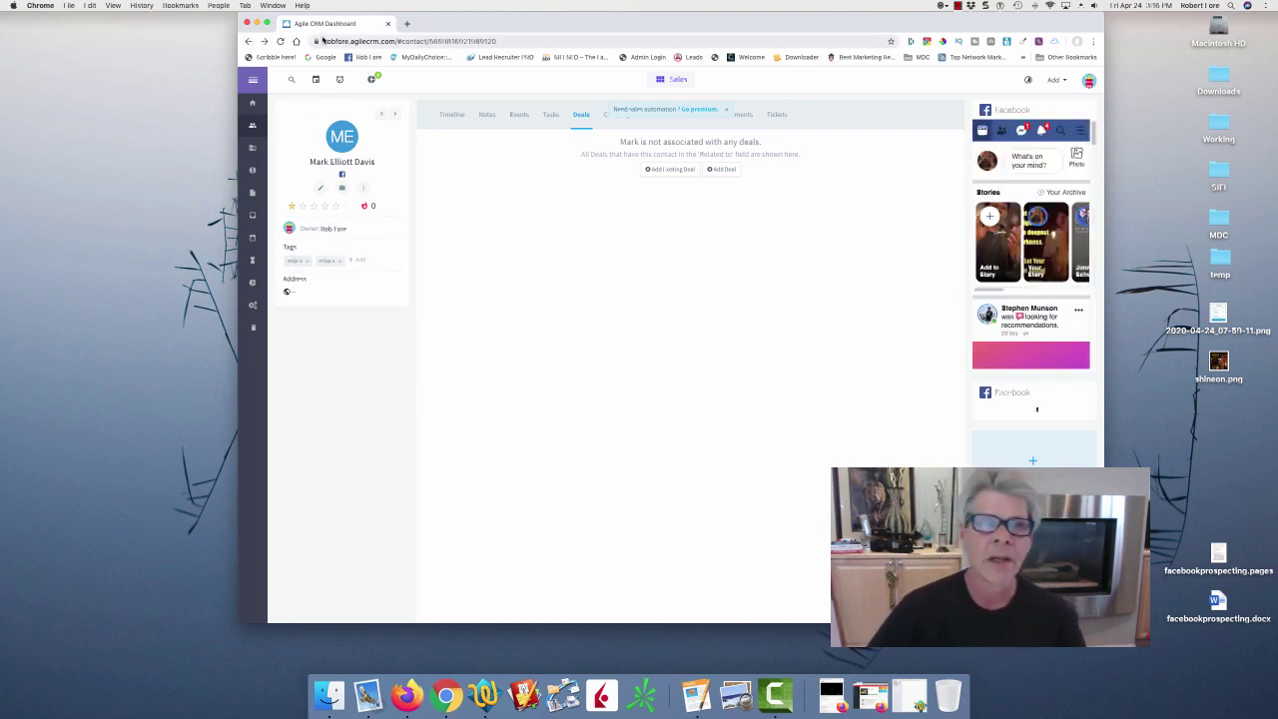
{"action": "left_click", "coordinate": [255, 41]}
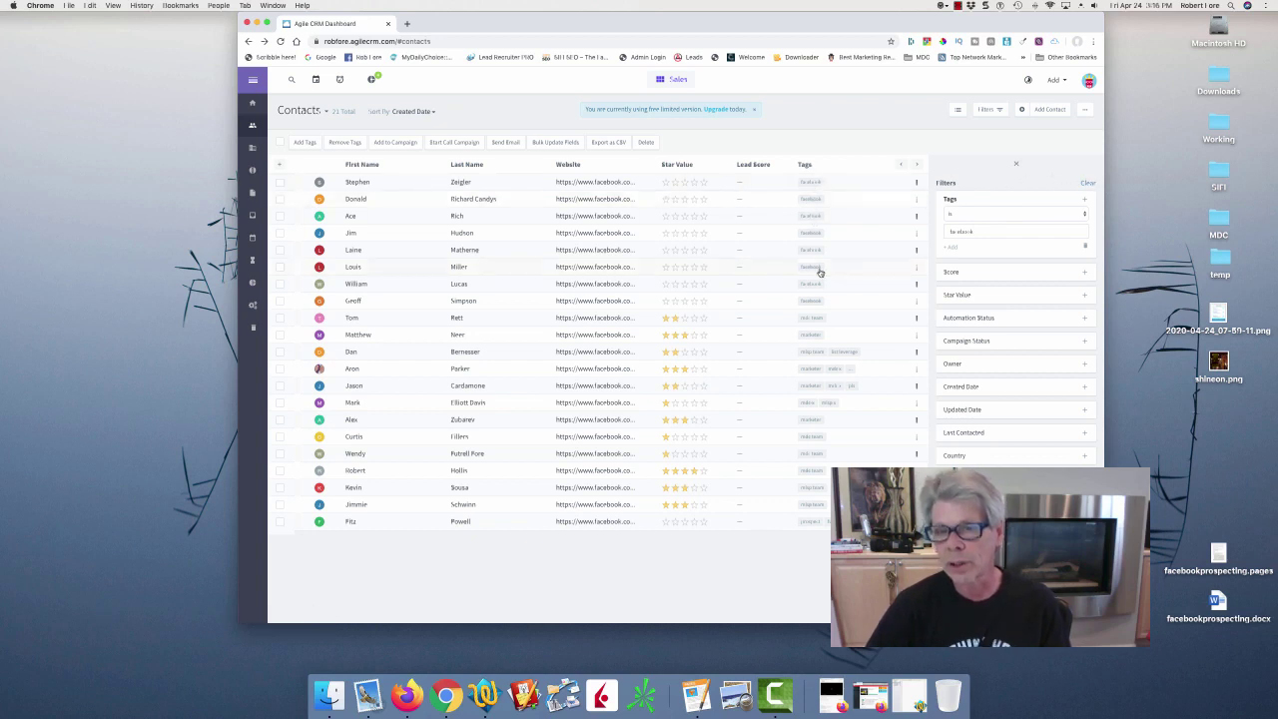
{"action": "right_click", "coordinate": [350, 305]}
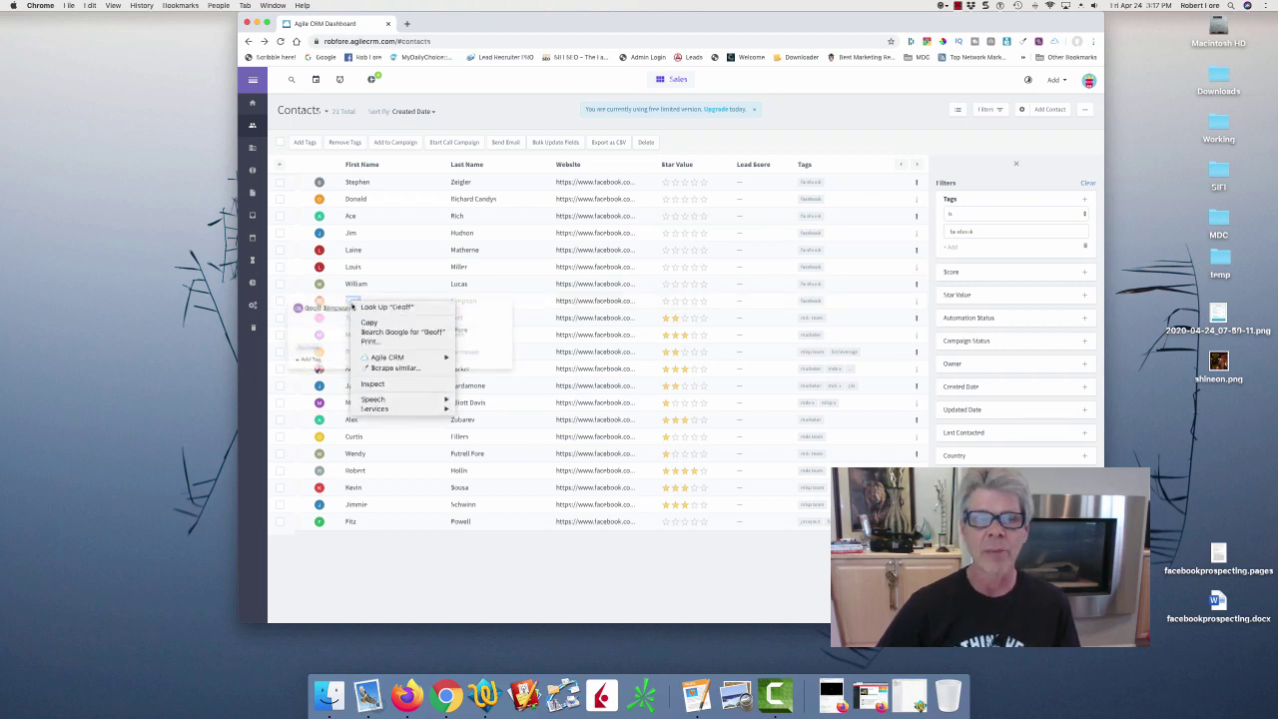
{"action": "left_click", "coordinate": [372, 292]}
{"action": "left_click", "coordinate": [353, 300]}
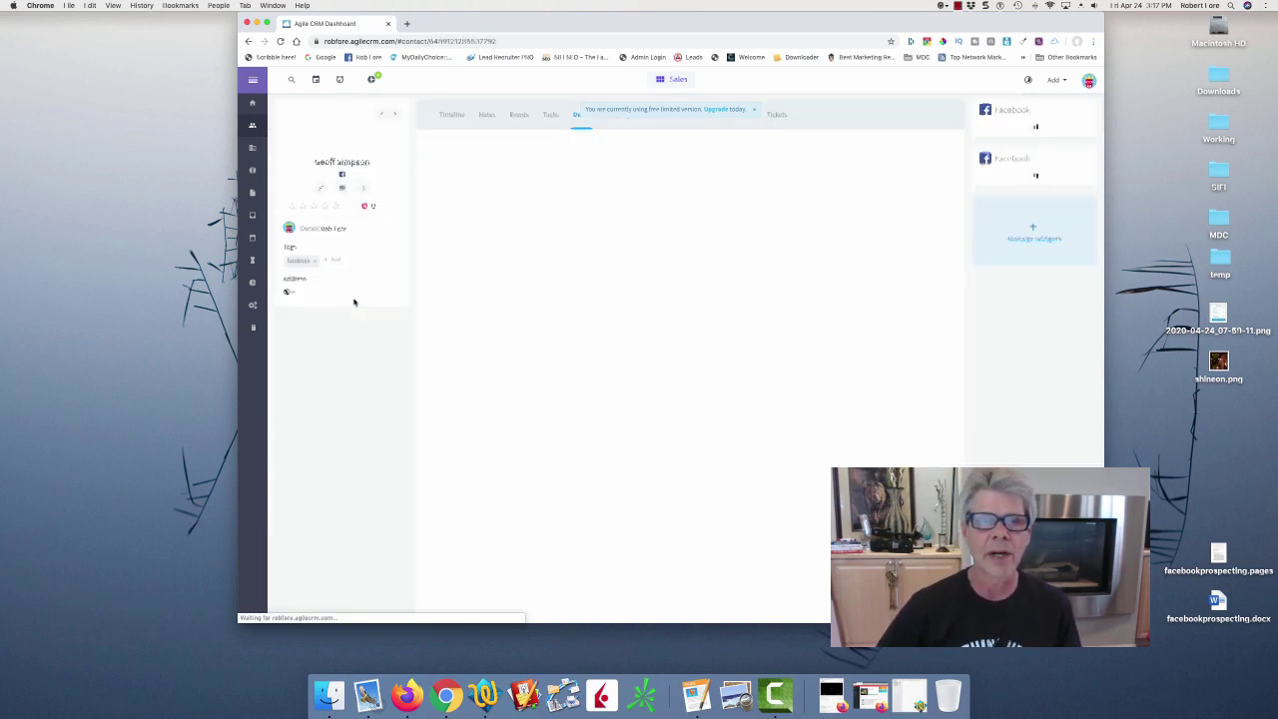
{"action": "left_click_drag", "start_coordinate": [730, 26], "coordinate": [655, 26]}
Open the contact's linked Facebook profile in a new tab and scroll through its timeline.
{"action": "right_click", "coordinate": [267, 175]}
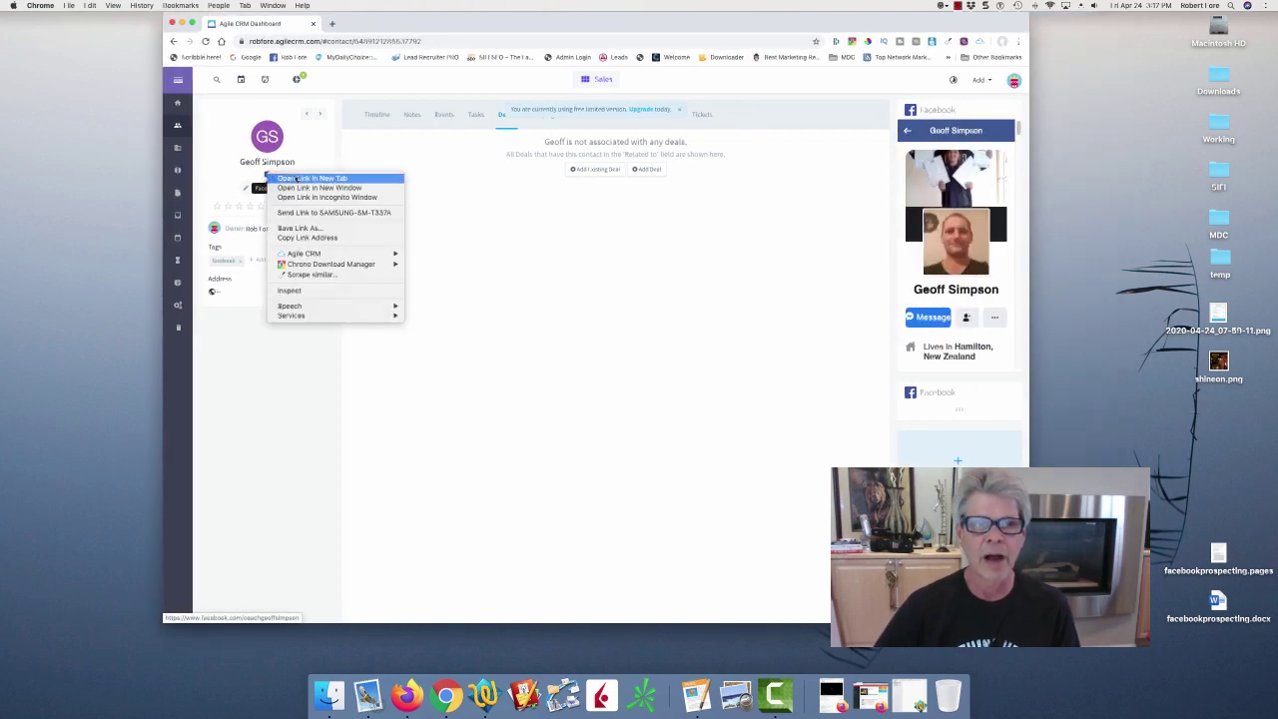
{"action": "left_click", "coordinate": [297, 179]}
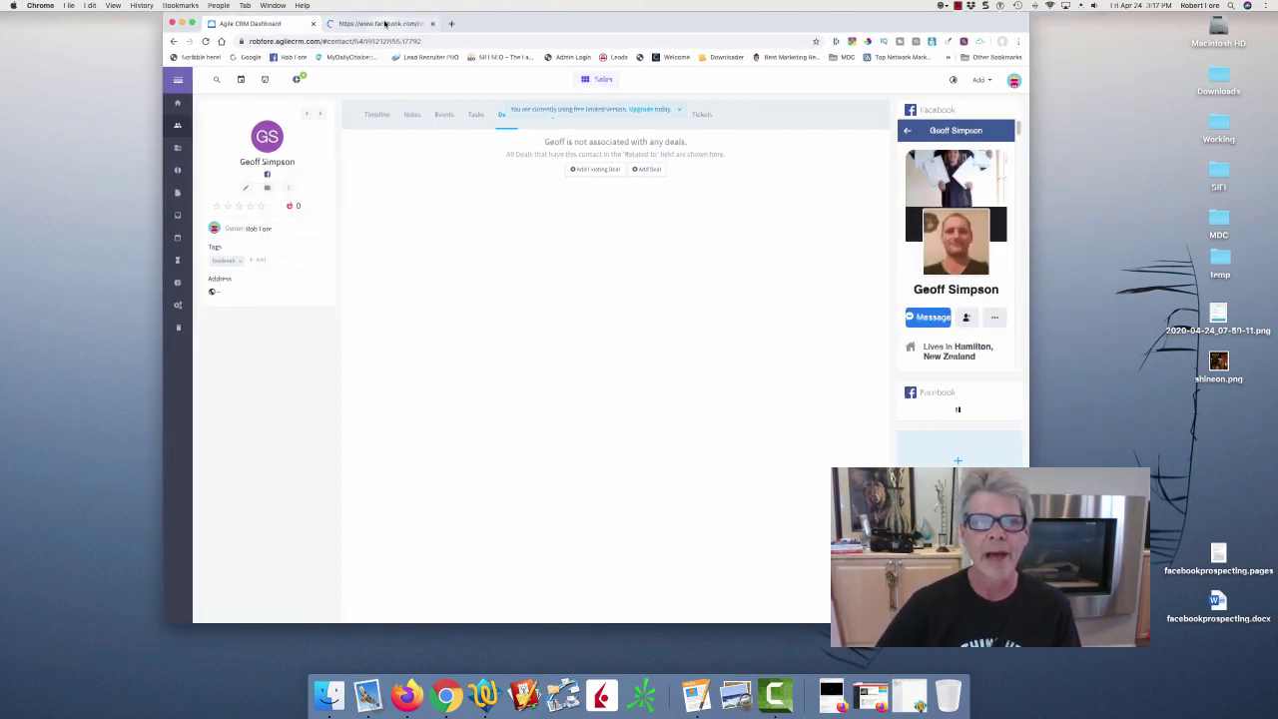
{"action": "left_click", "coordinate": [380, 23]}
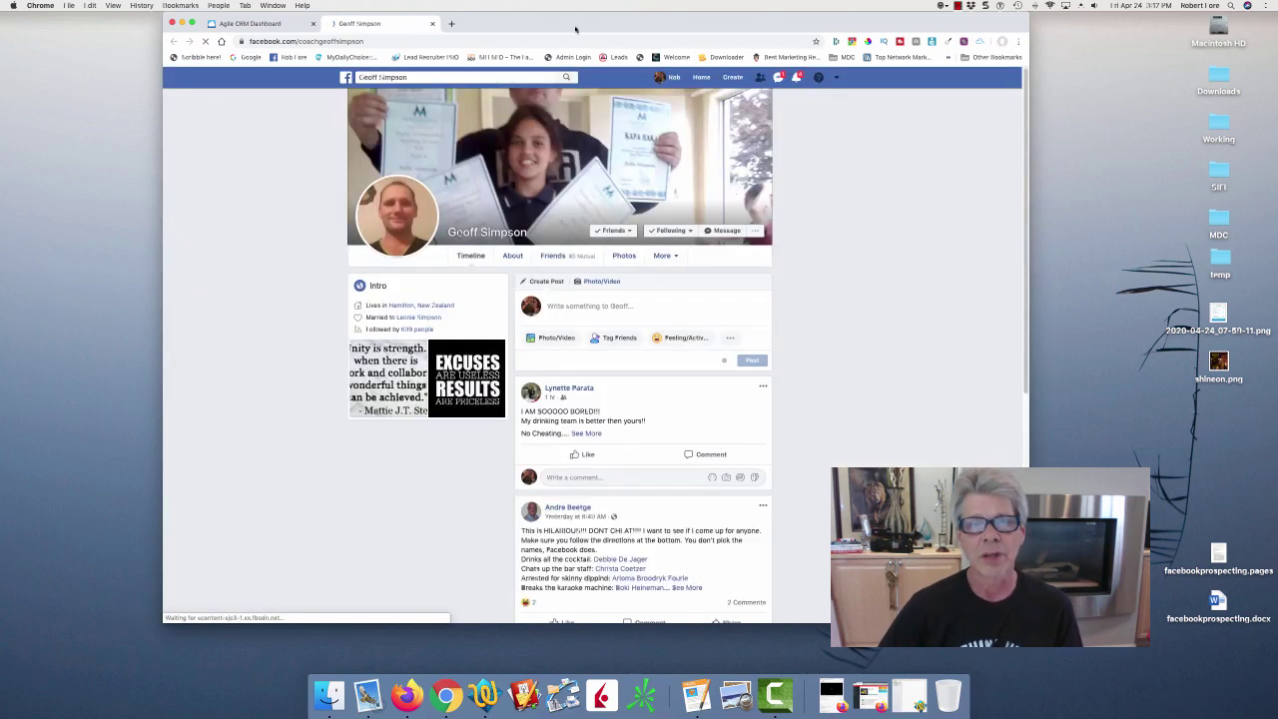
{"action": "left_click_drag", "start_coordinate": [592, 14], "coordinate": [658, 14]}
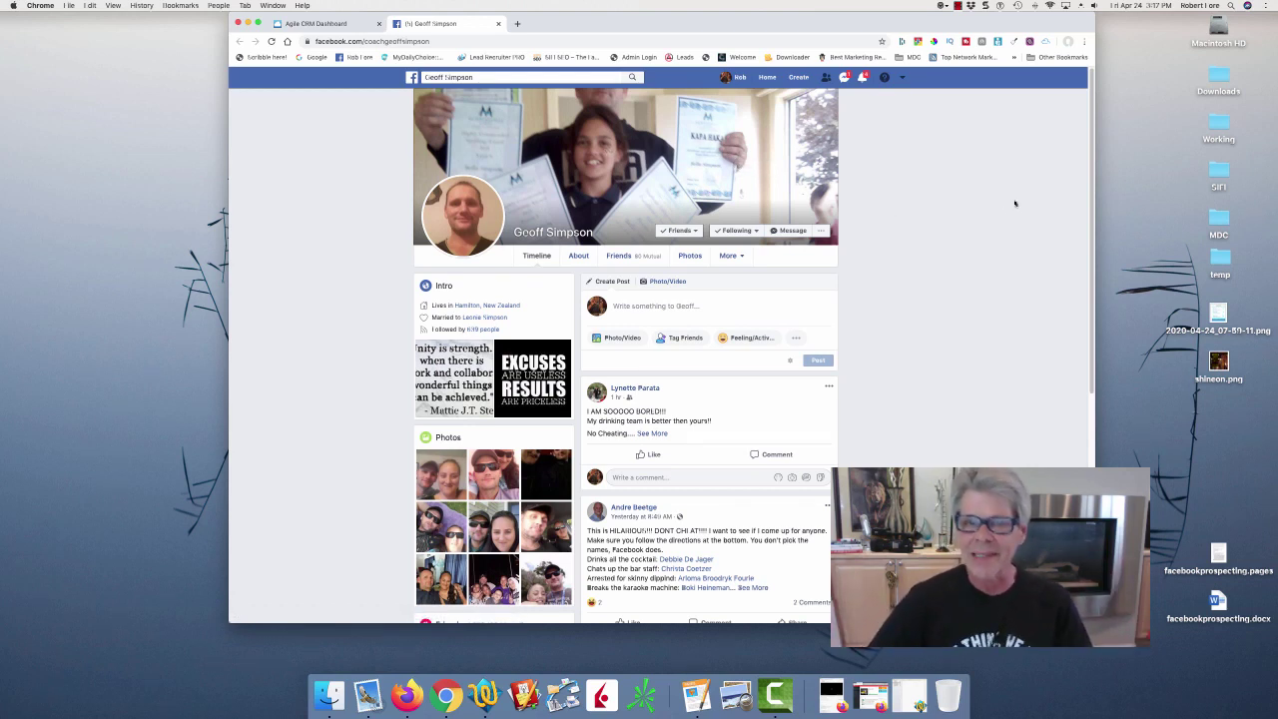
{"action": "scroll", "coordinate": [1094, 95], "scroll_direction": "down", "scroll_amount": 5}
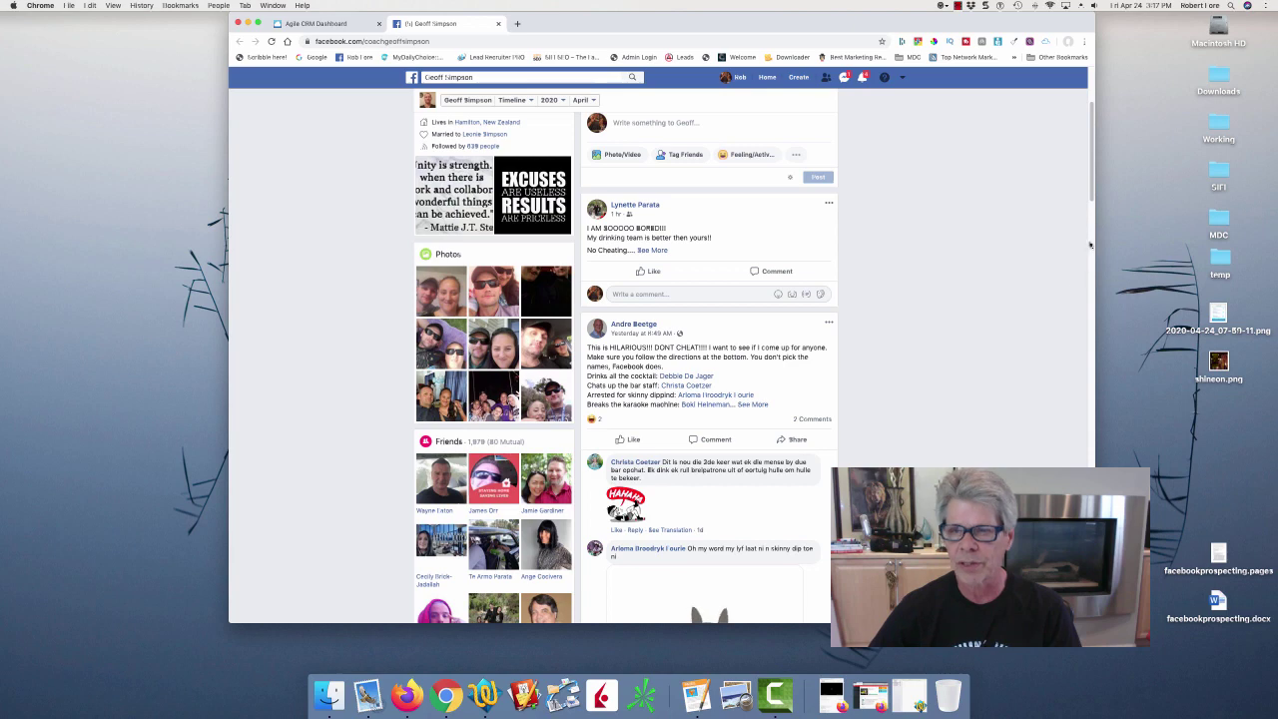
{"action": "left_click_drag", "start_coordinate": [1091, 194], "coordinate": [1088, 286]}
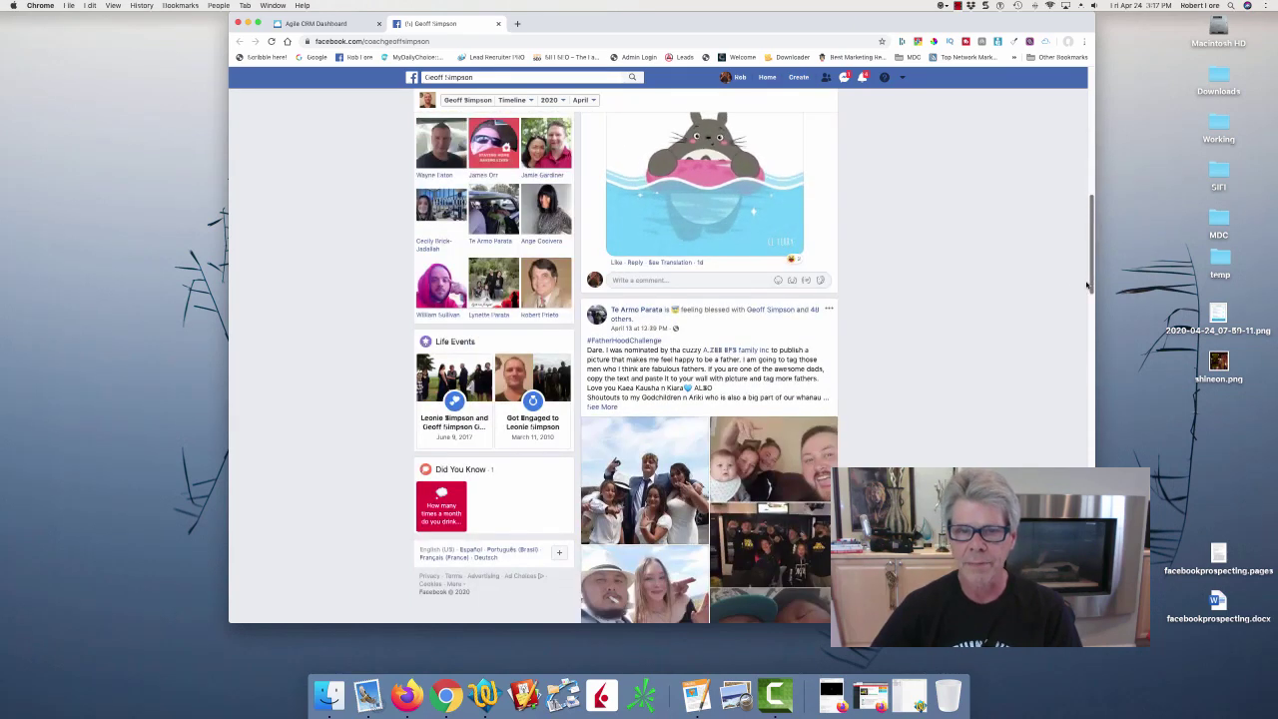
{"action": "scroll", "coordinate": [640, 195], "scroll_direction": "down", "scroll_amount": 3}
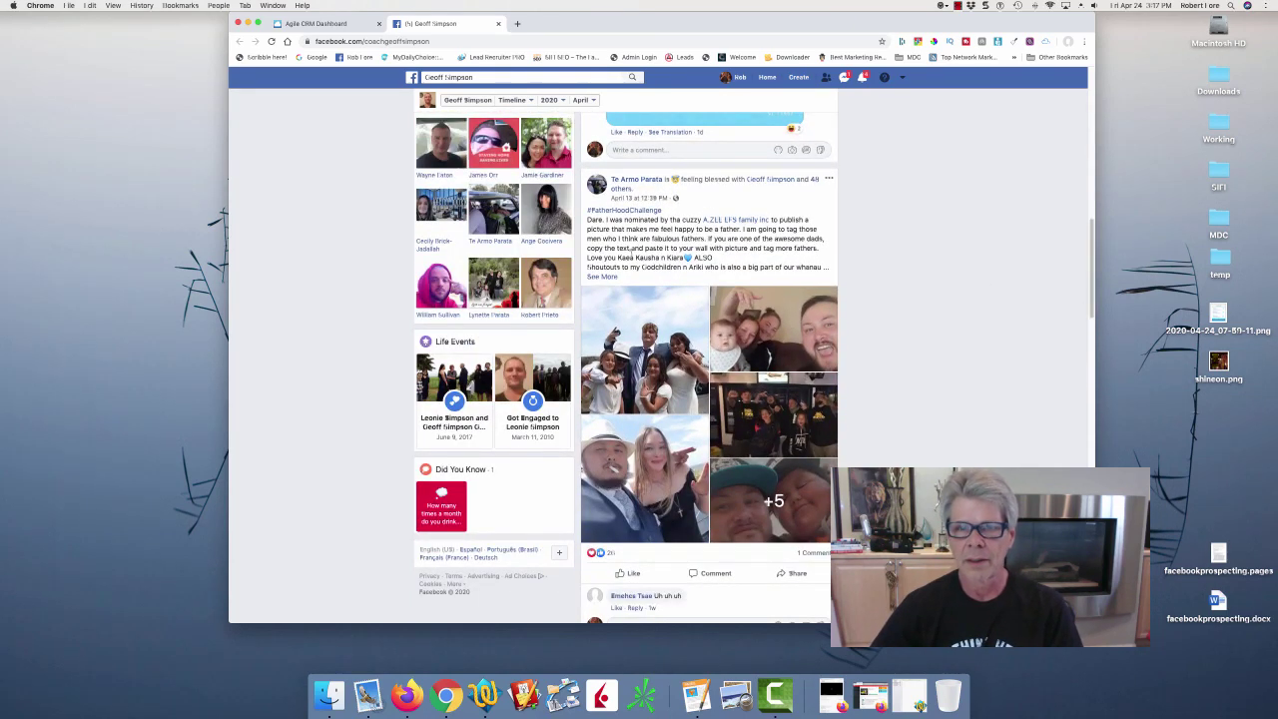
{"action": "left_click_drag", "start_coordinate": [1091, 245], "coordinate": [1093, 80]}
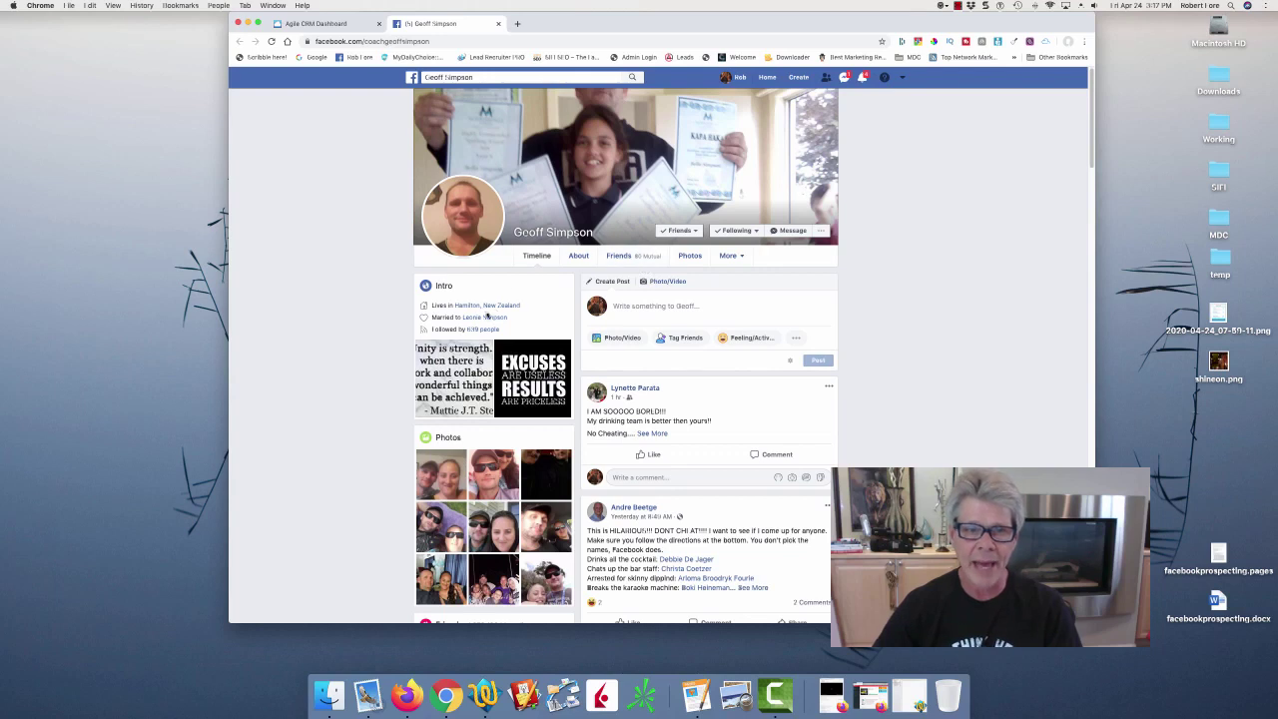
{"action": "mouse_move", "coordinate": [501, 309]}
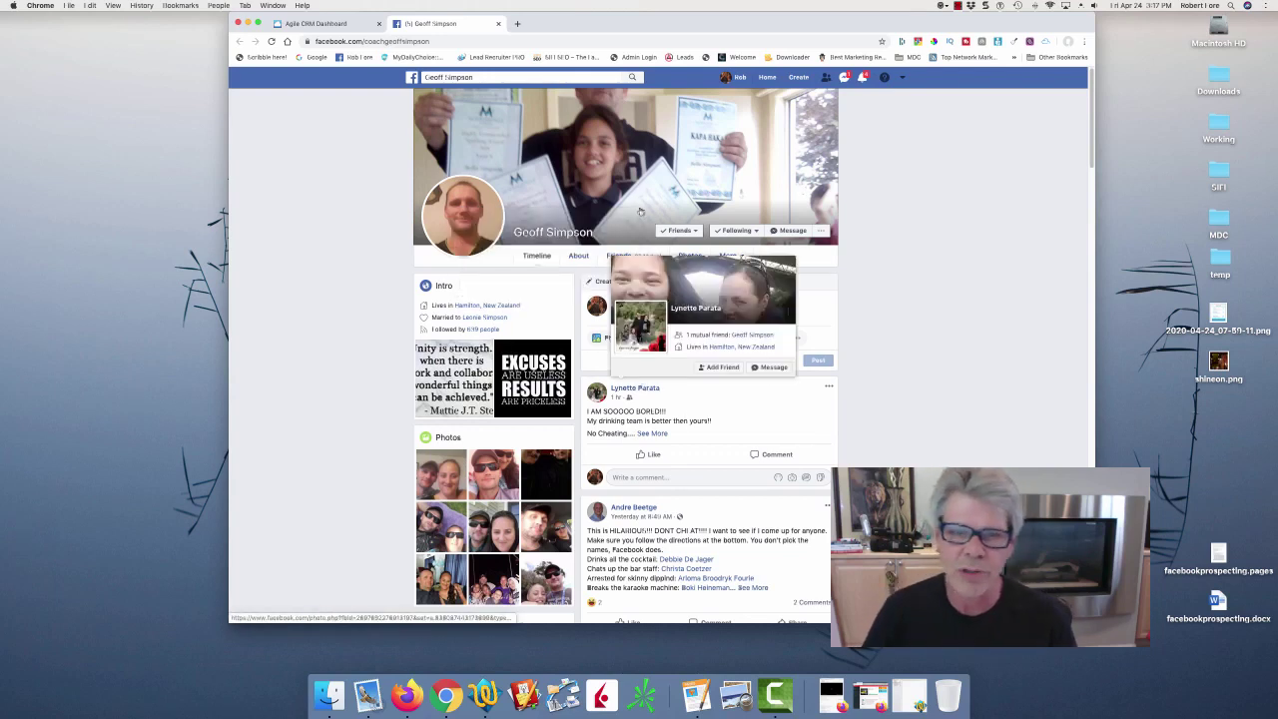
{"action": "left_click", "coordinate": [745, 258]}
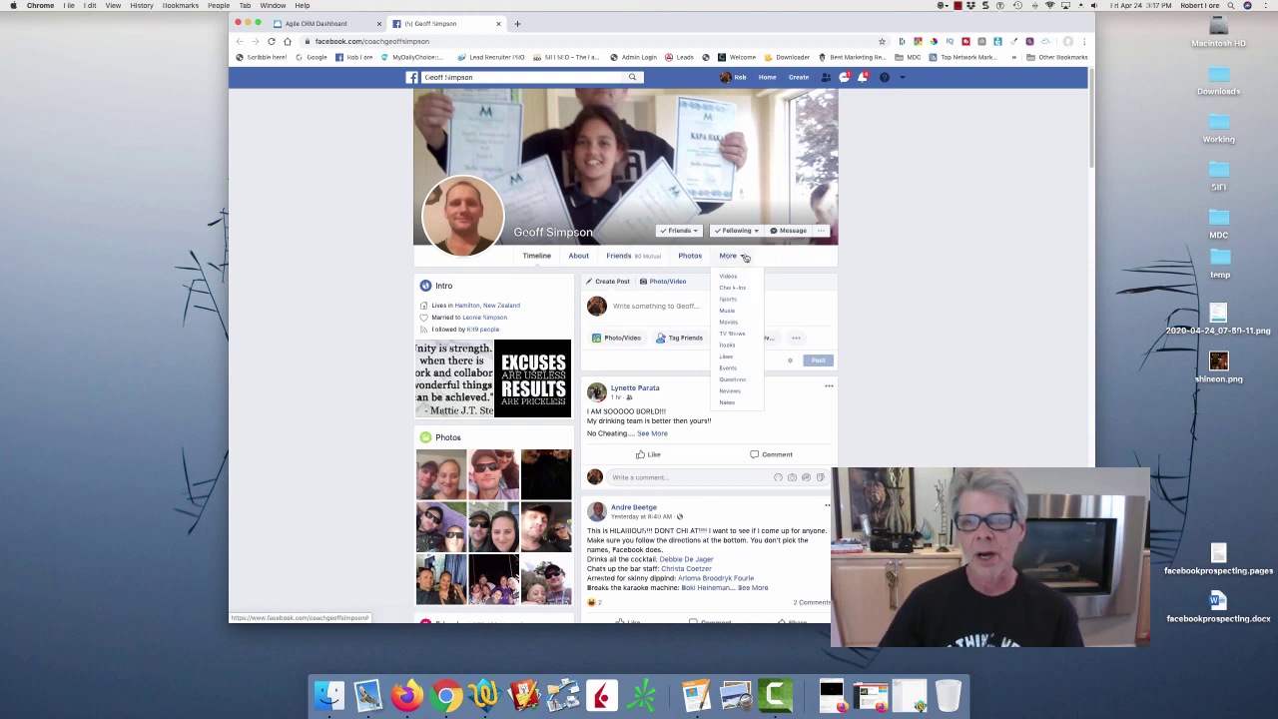
Review the friend's About > Contact and Basic Info, then return to his Agile CRM record.
{"action": "left_click", "coordinate": [577, 257]}
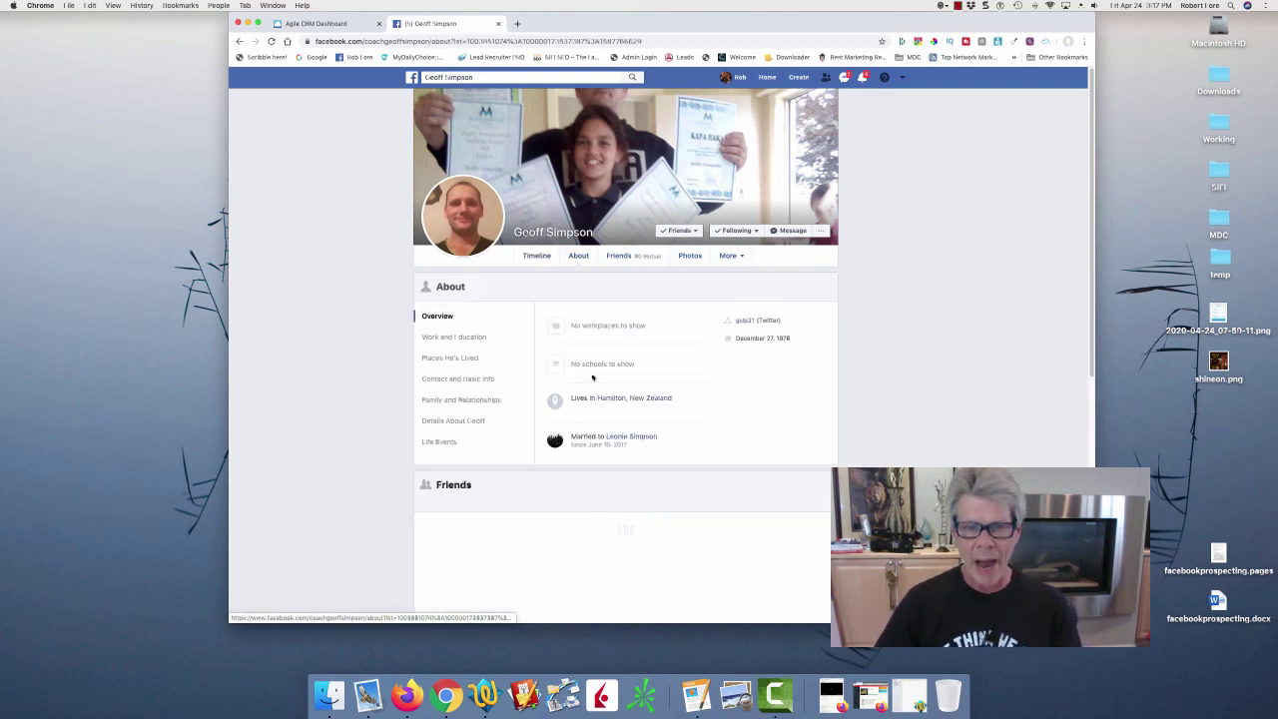
{"action": "left_click", "coordinate": [470, 378]}
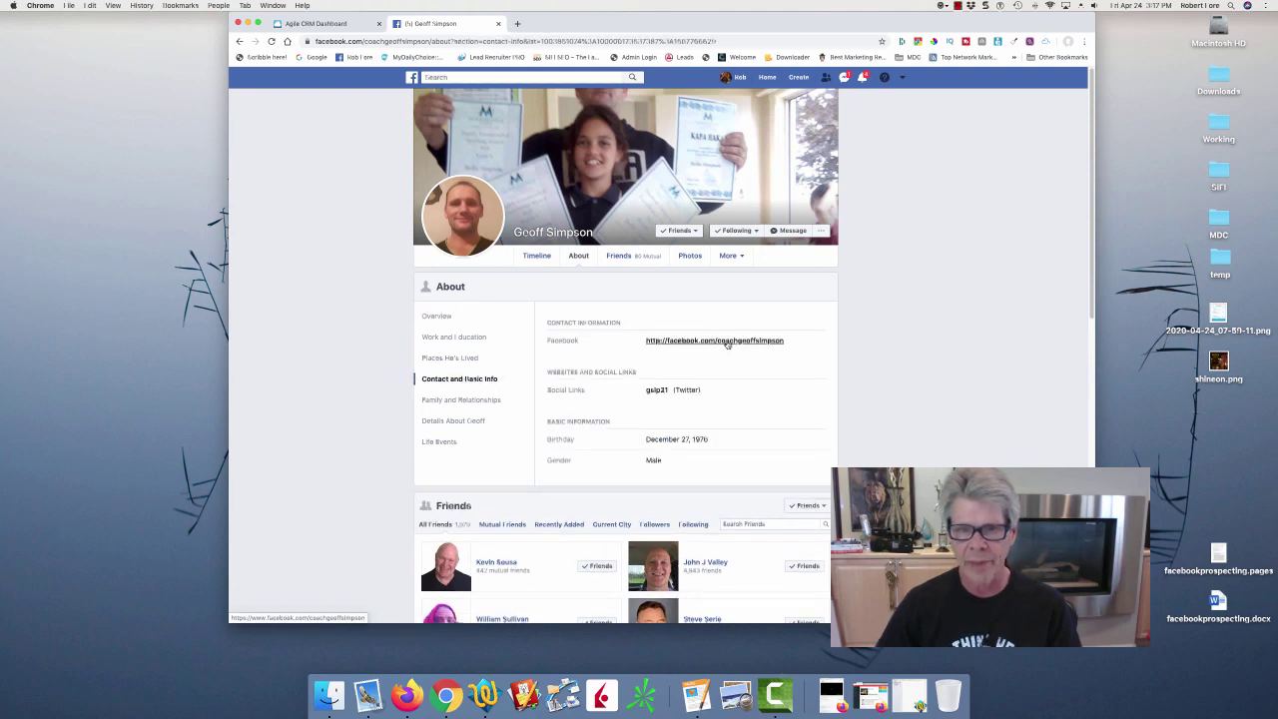
{"action": "left_click", "coordinate": [727, 343]}
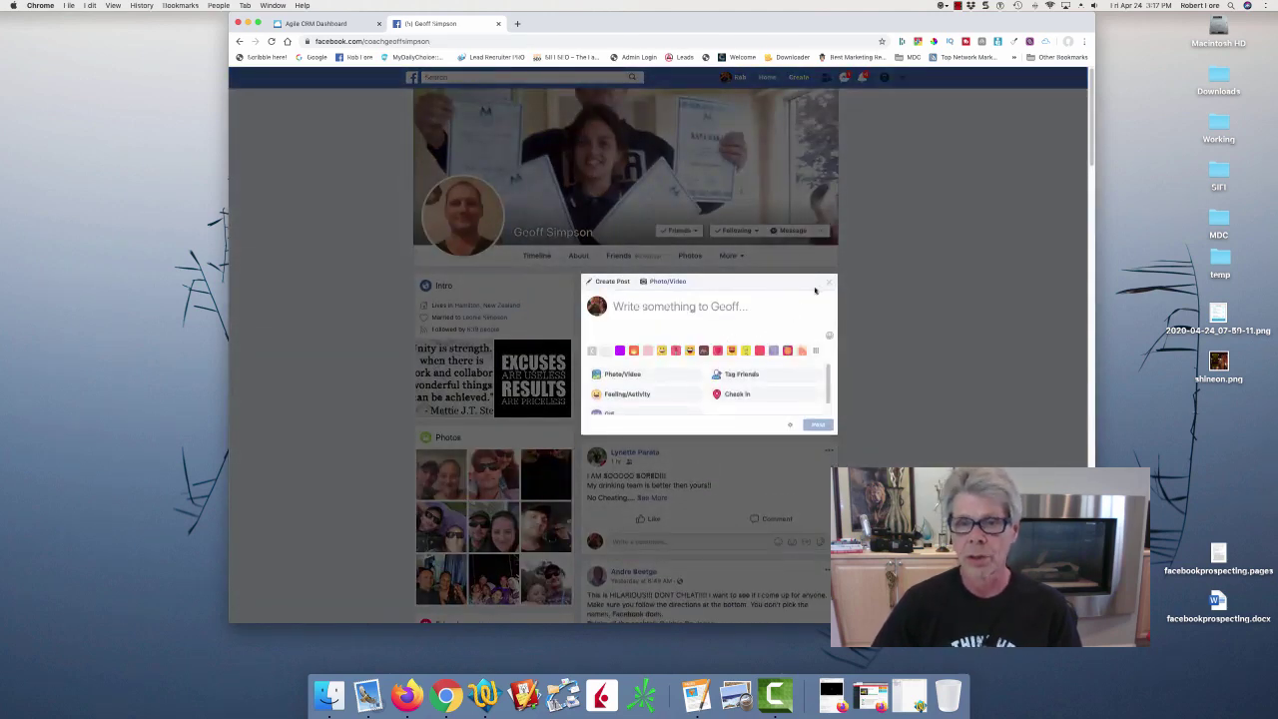
{"action": "left_click", "coordinate": [832, 284]}
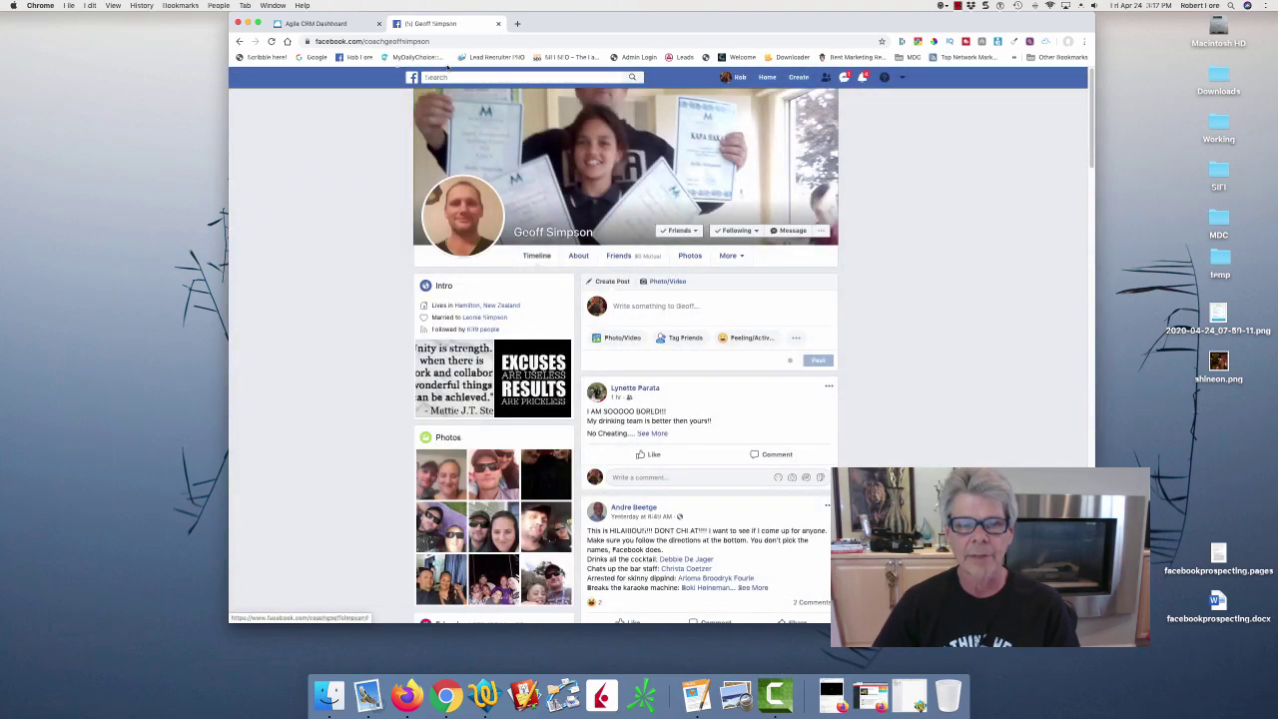
{"action": "left_click", "coordinate": [239, 41]}
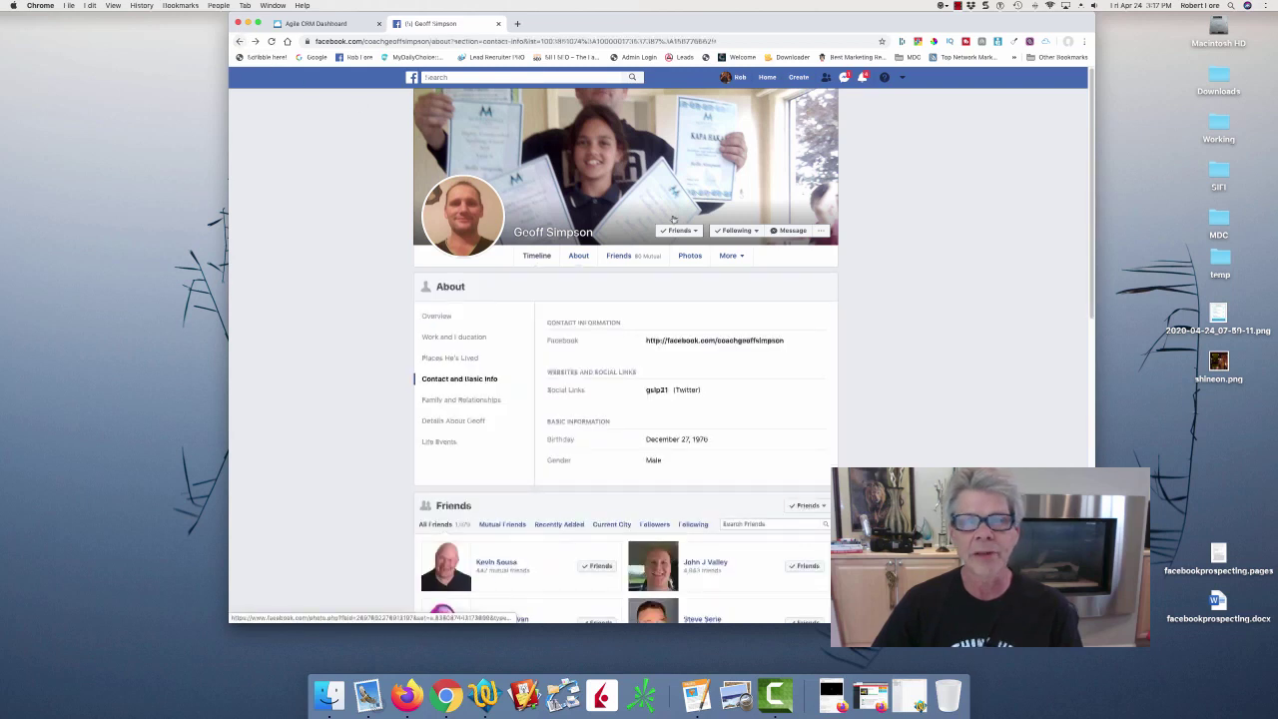
{"action": "left_click", "coordinate": [315, 23]}
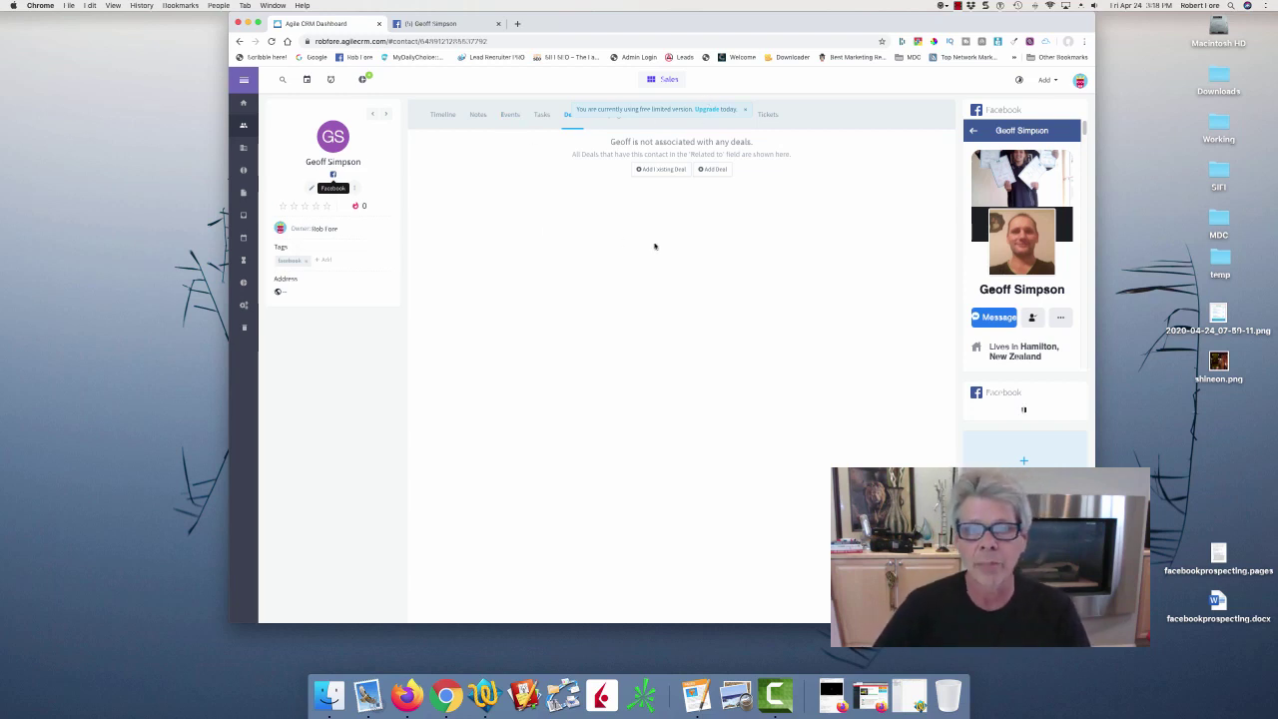
Return to the friend's Facebook profile and start a Messenger chat with him.
{"action": "left_click", "coordinate": [432, 22]}
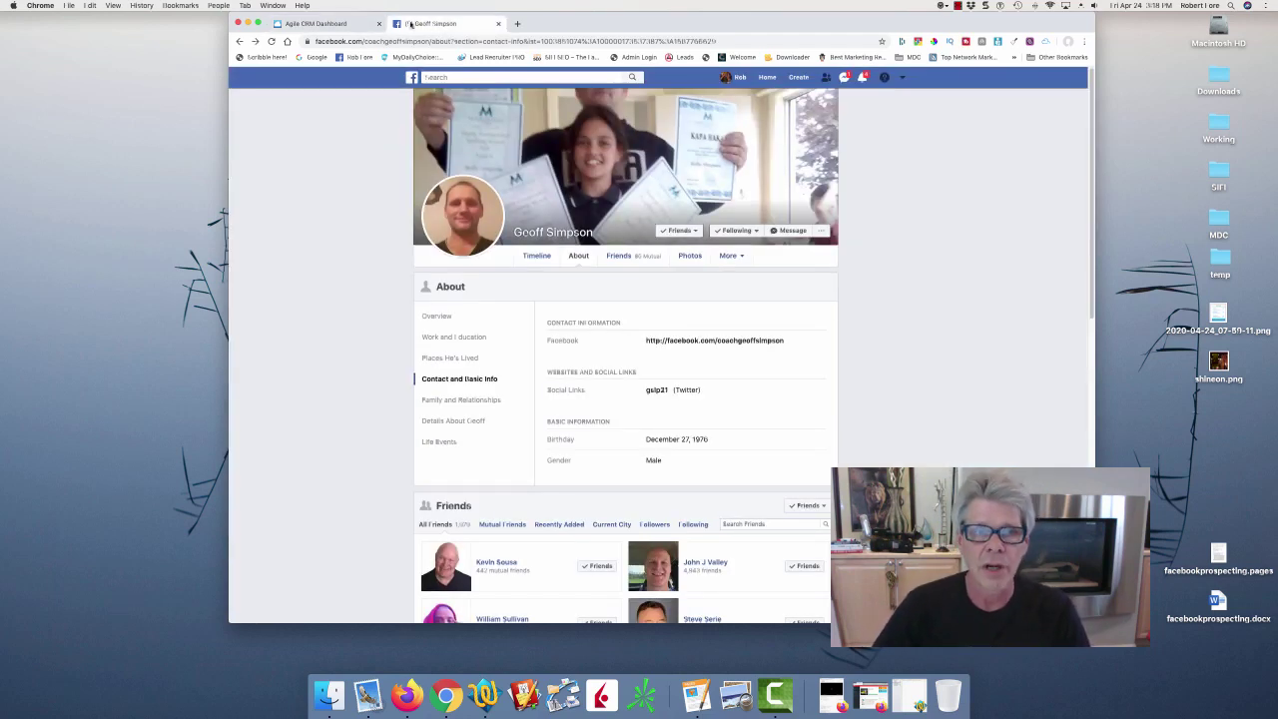
{"action": "left_click", "coordinate": [349, 23]}
{"action": "left_click", "coordinate": [427, 23]}
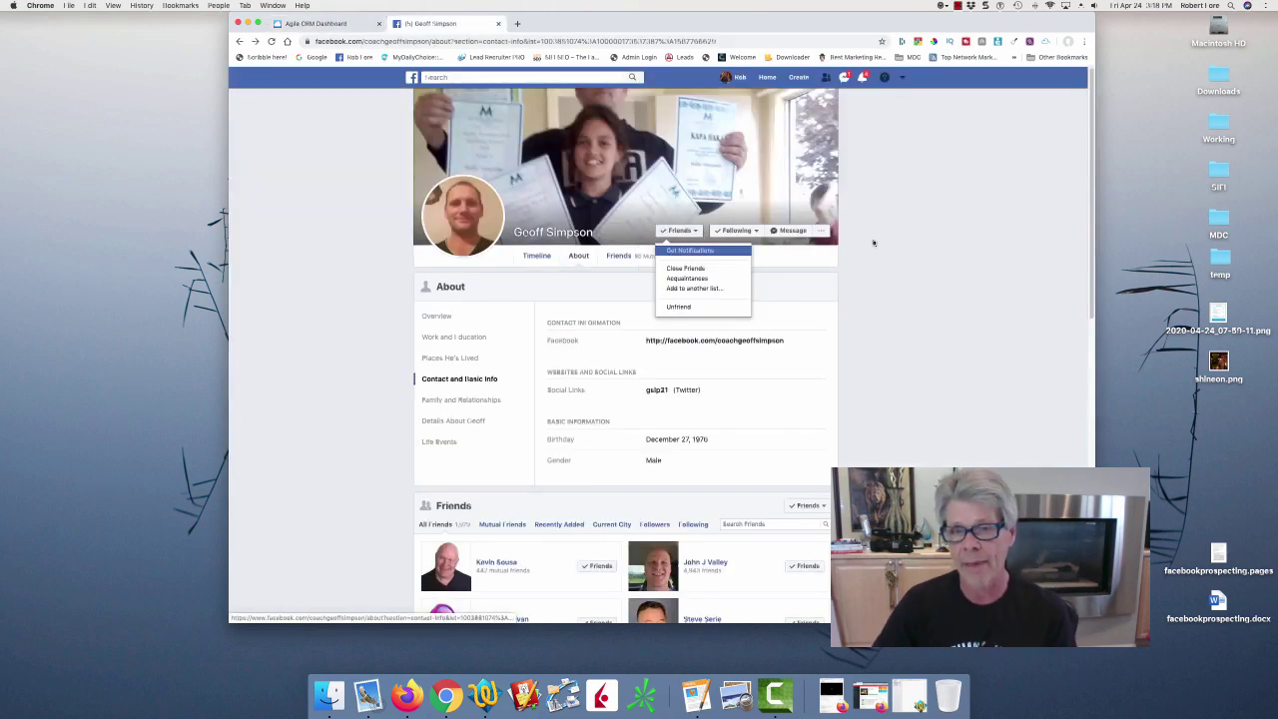
{"action": "left_click", "coordinate": [799, 233]}
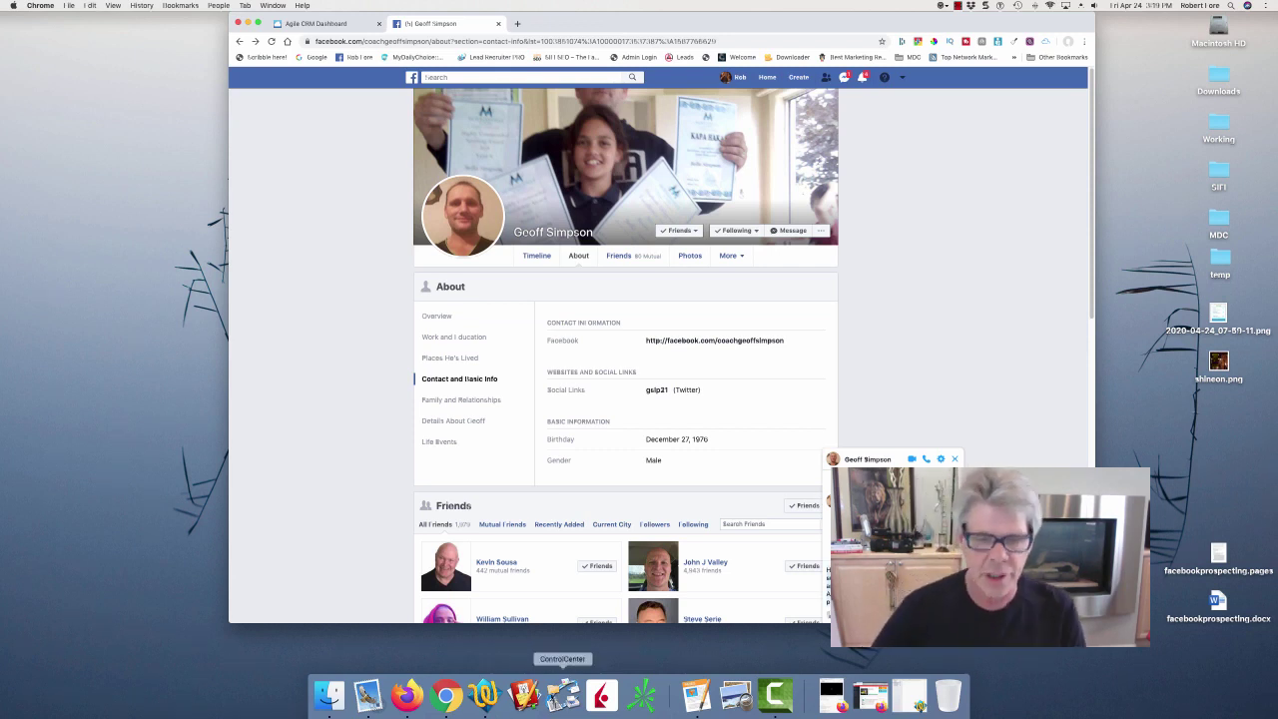
Paste the lockdown check-in greeting into a new TextWrangler document, ending it with '?' and blank lines.
{"action": "left_click", "coordinate": [486, 696]}
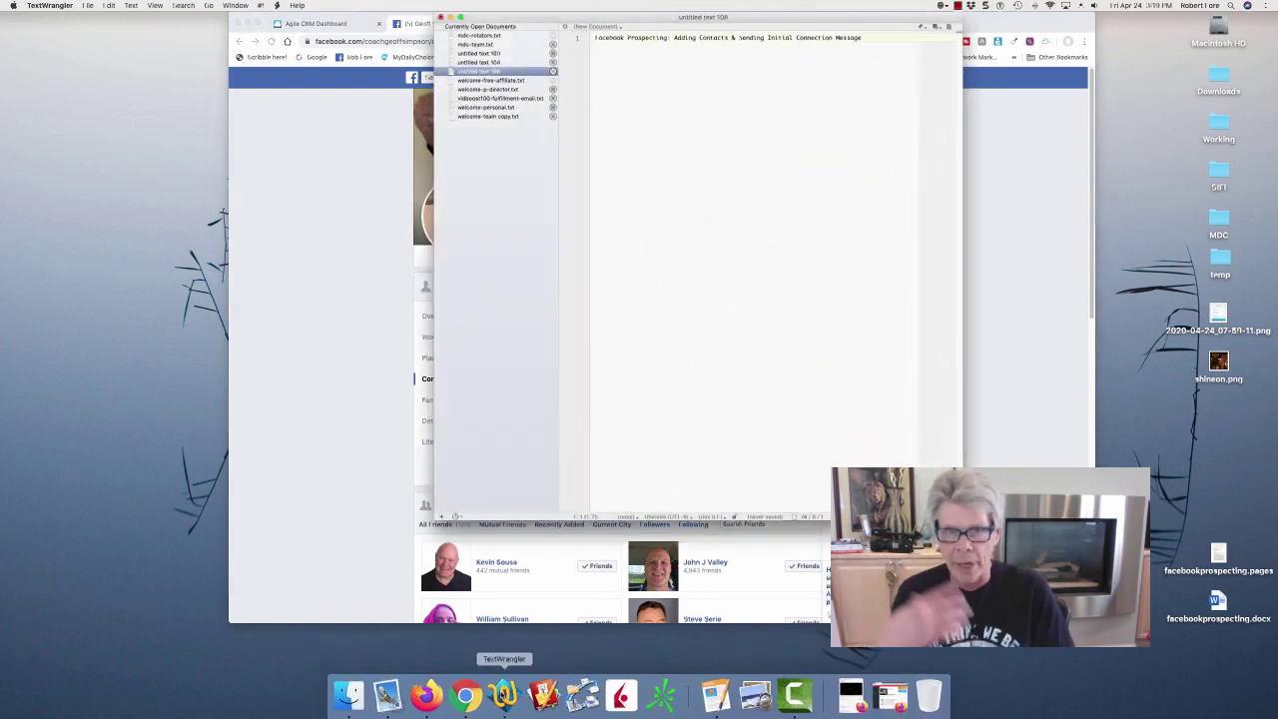
{"action": "key", "text": "super+n"}
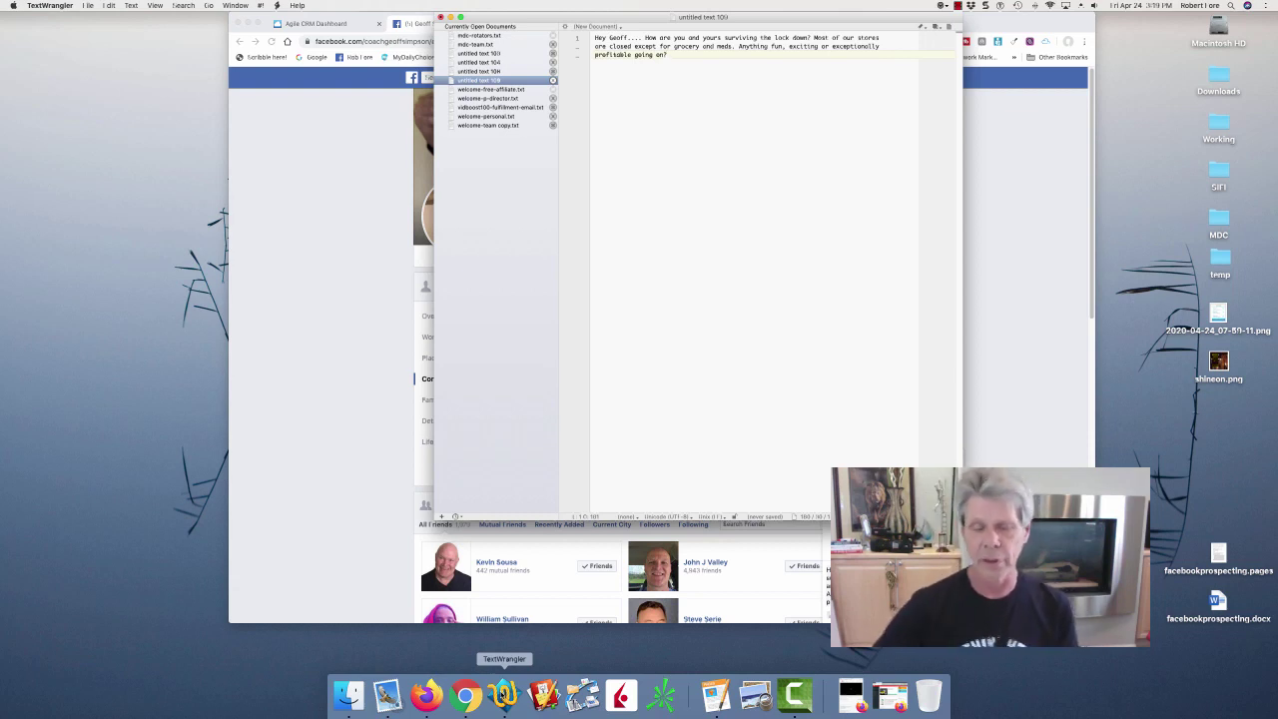
{"action": "type", "text": "?"}
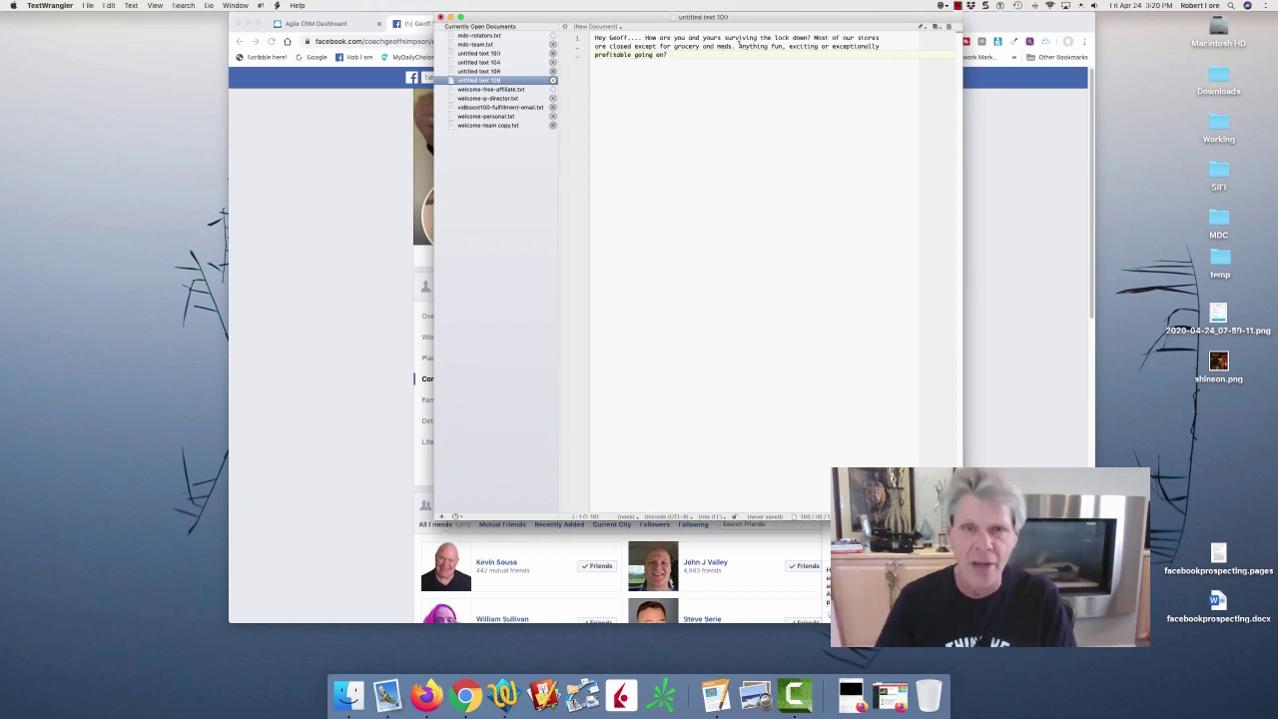
{"action": "key", "text": "Return"}
{"action": "key", "text": "Return"}
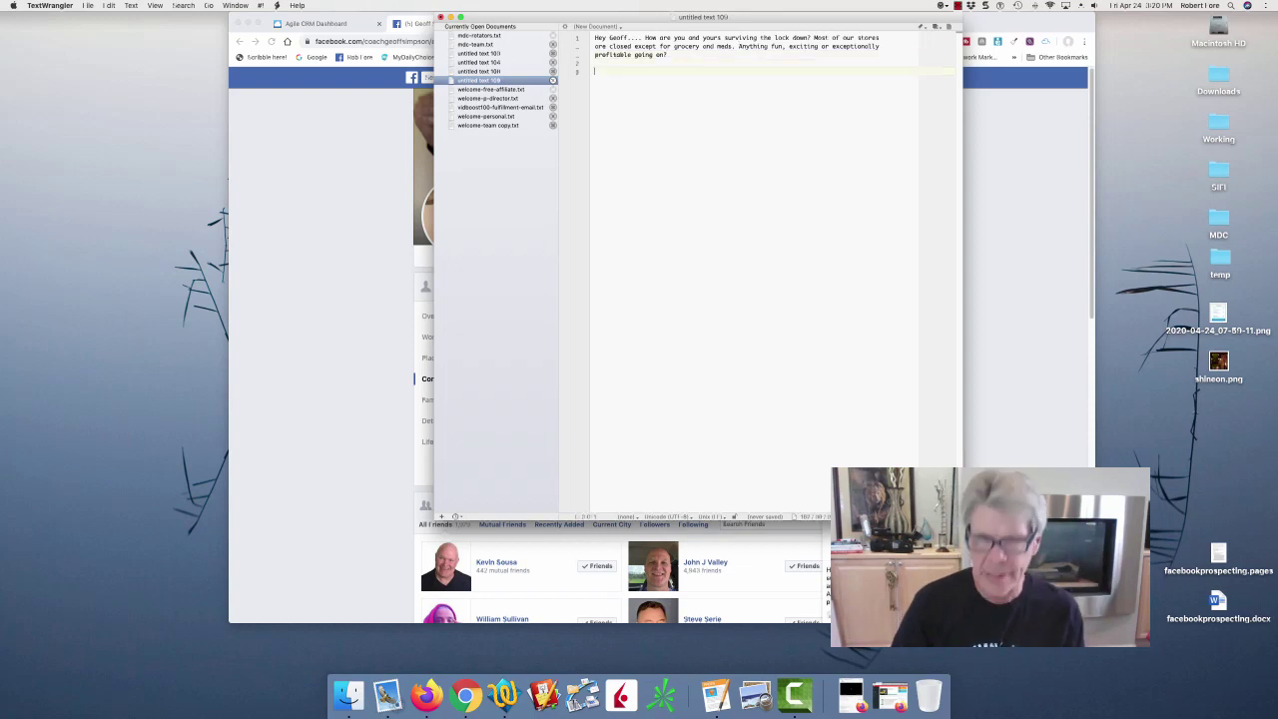
{"action": "left_click", "coordinate": [323, 151]}
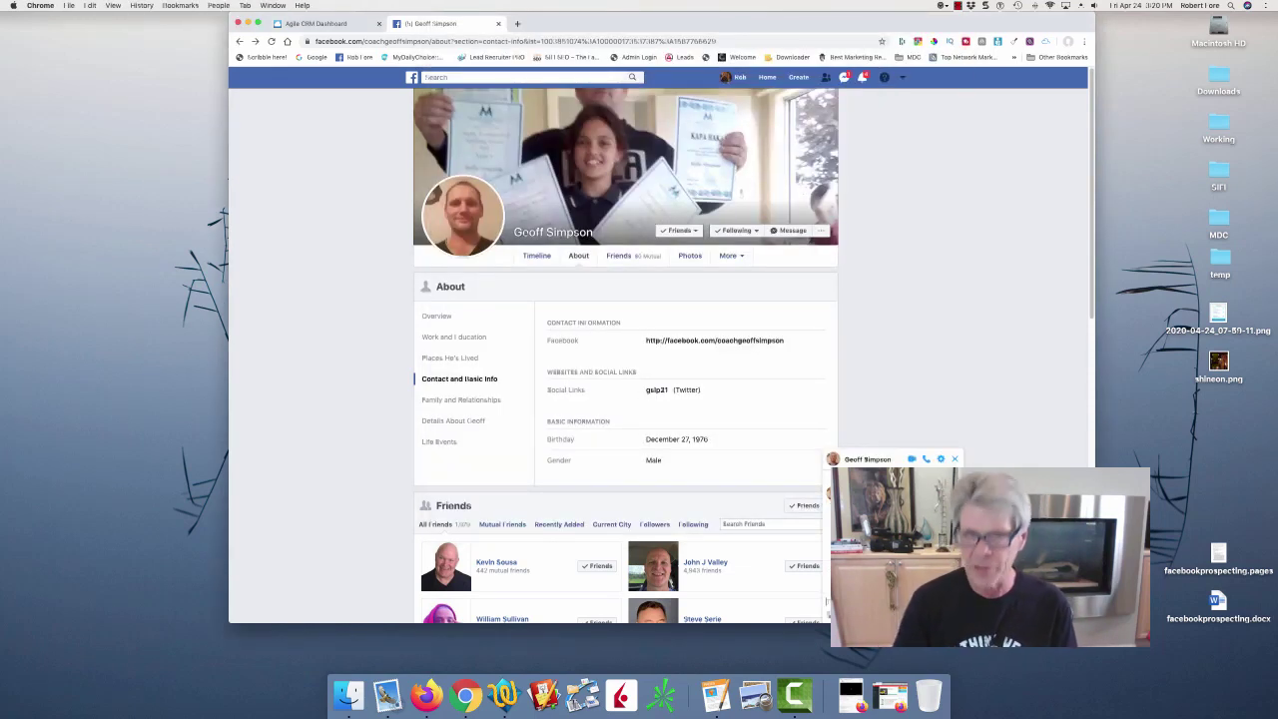
Change the friend's Agile CRM lead score to 1 and return to the contacts list.
{"action": "left_click", "coordinate": [297, 23]}
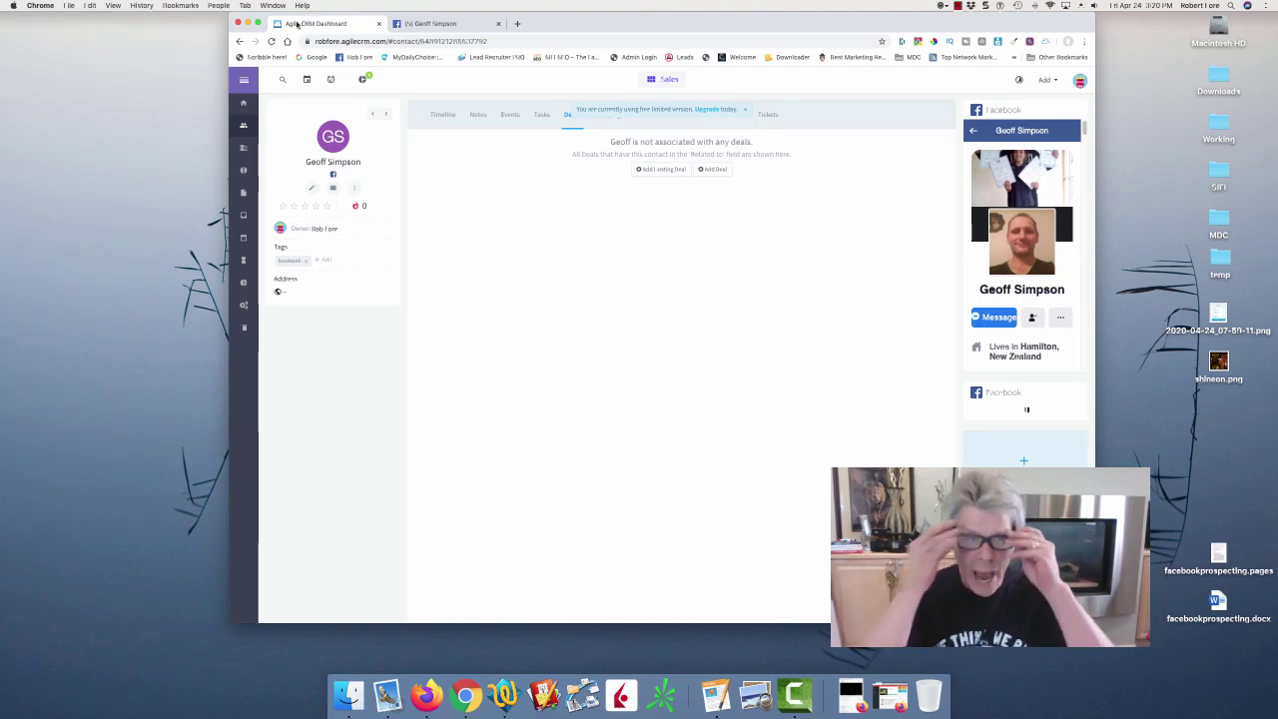
{"action": "left_click", "coordinate": [363, 205]}
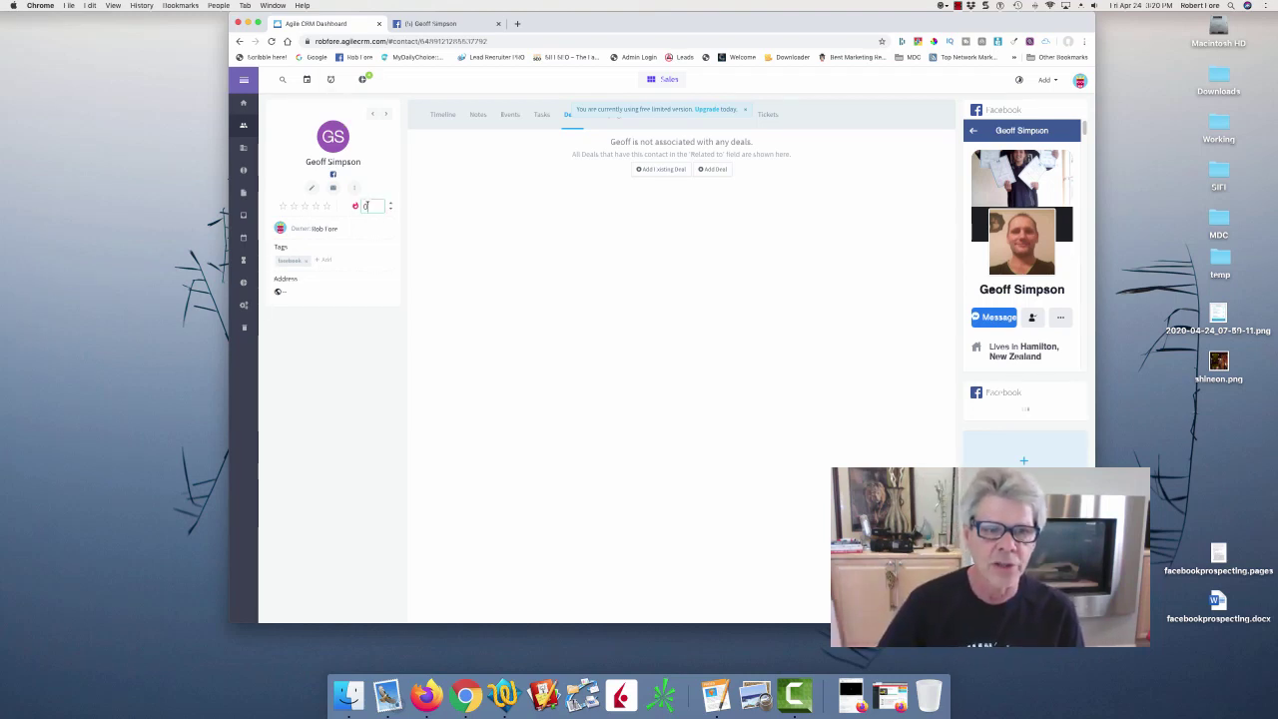
{"action": "type", "text": "1"}
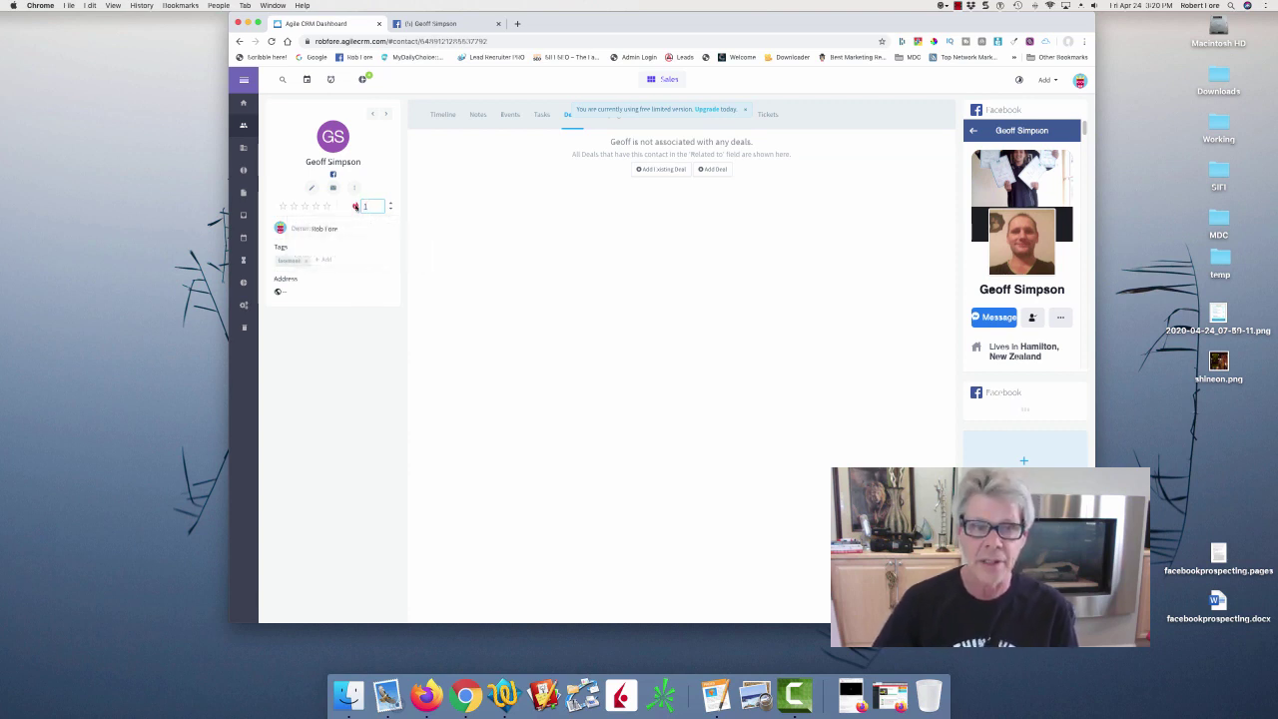
{"action": "key", "text": "Return"}
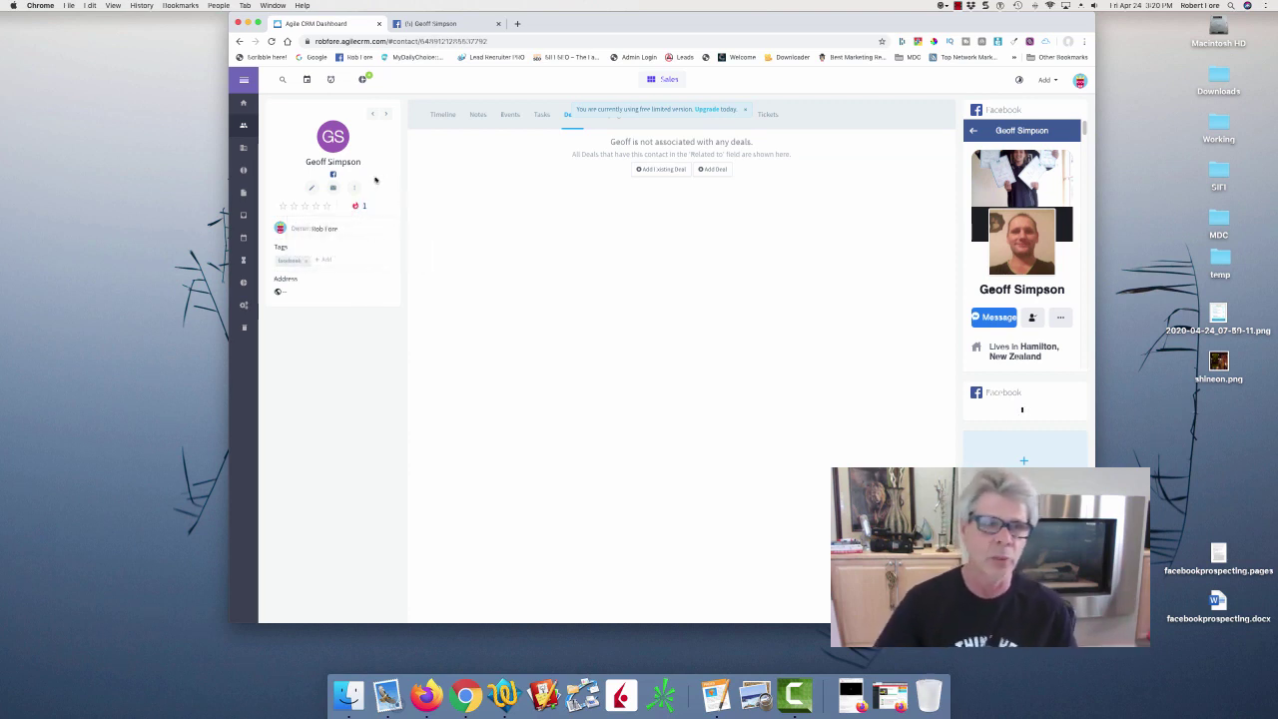
{"action": "left_click", "coordinate": [242, 126]}
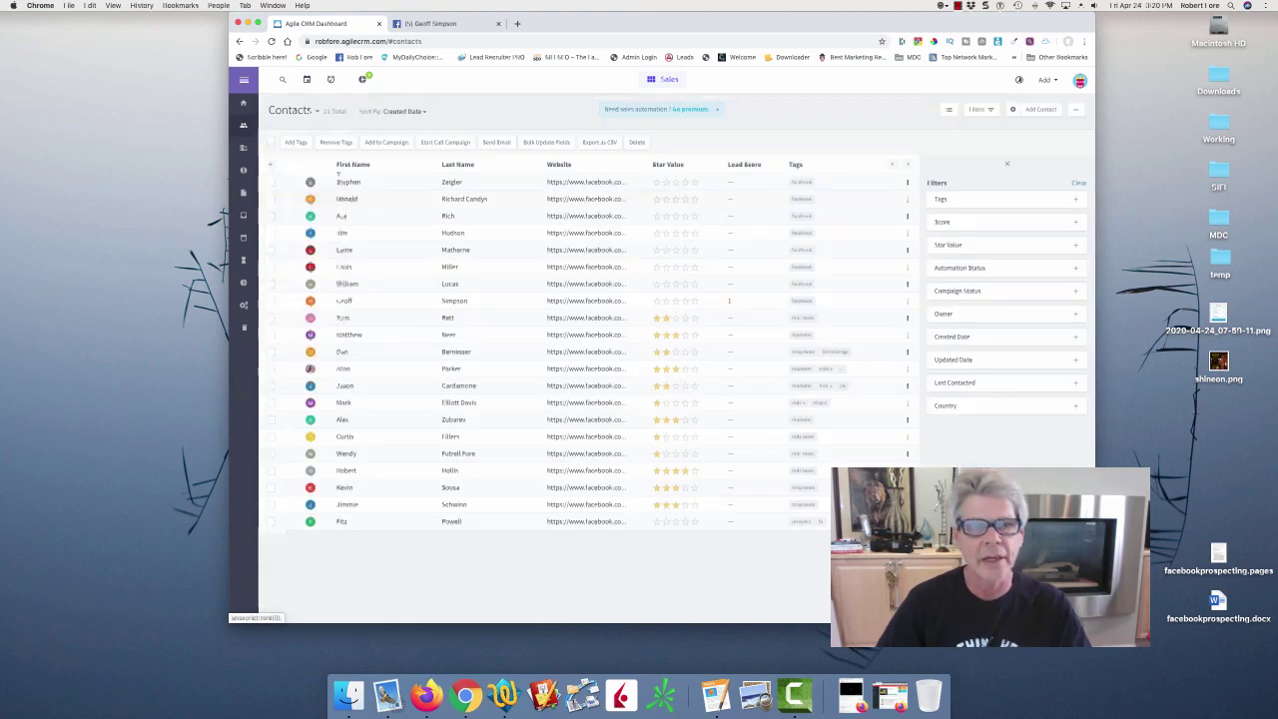
Add and save a Call task named 'FU' on the friend's contact, due April 26, 2020.
{"action": "left_click", "coordinate": [346, 302]}
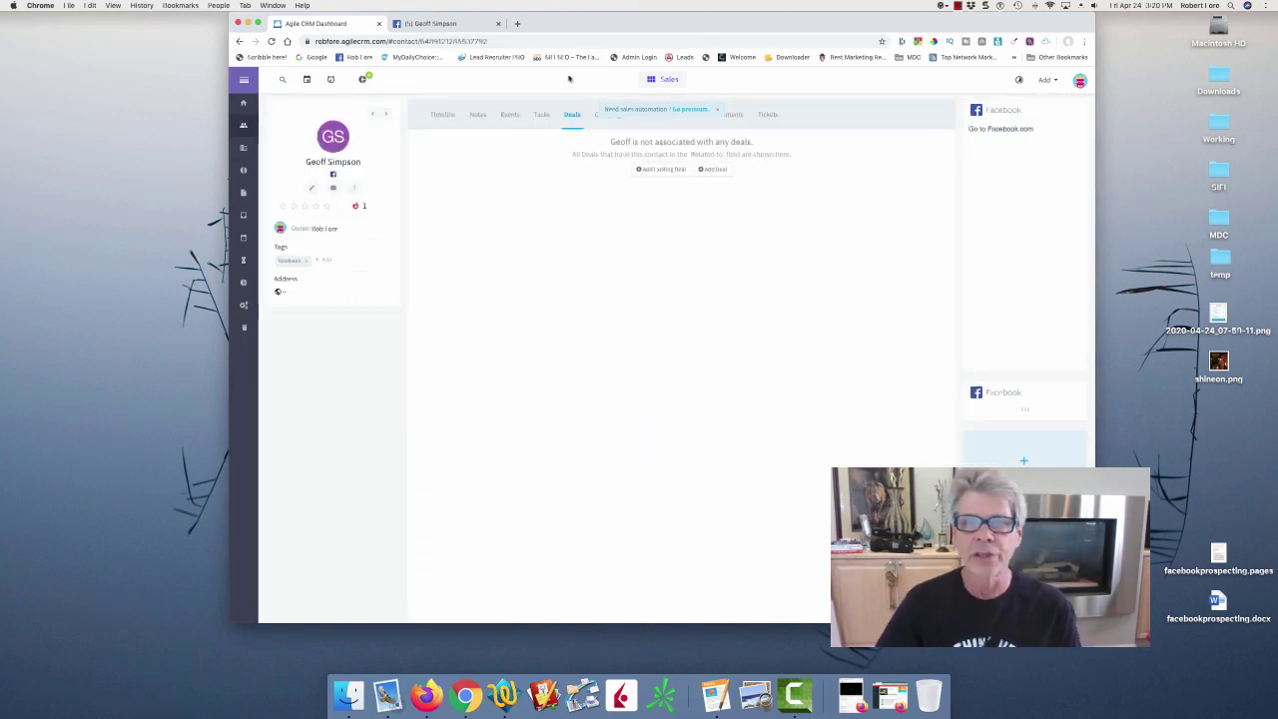
{"action": "left_click", "coordinate": [539, 116]}
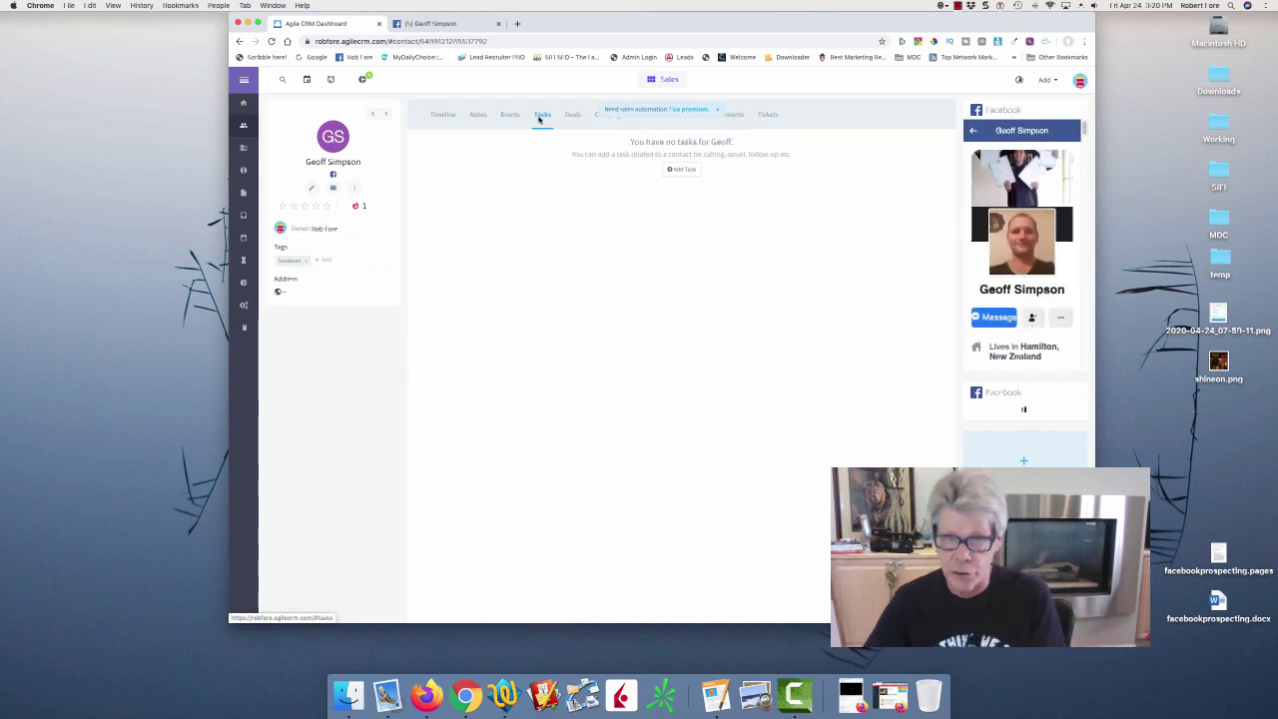
{"action": "left_click", "coordinate": [683, 169]}
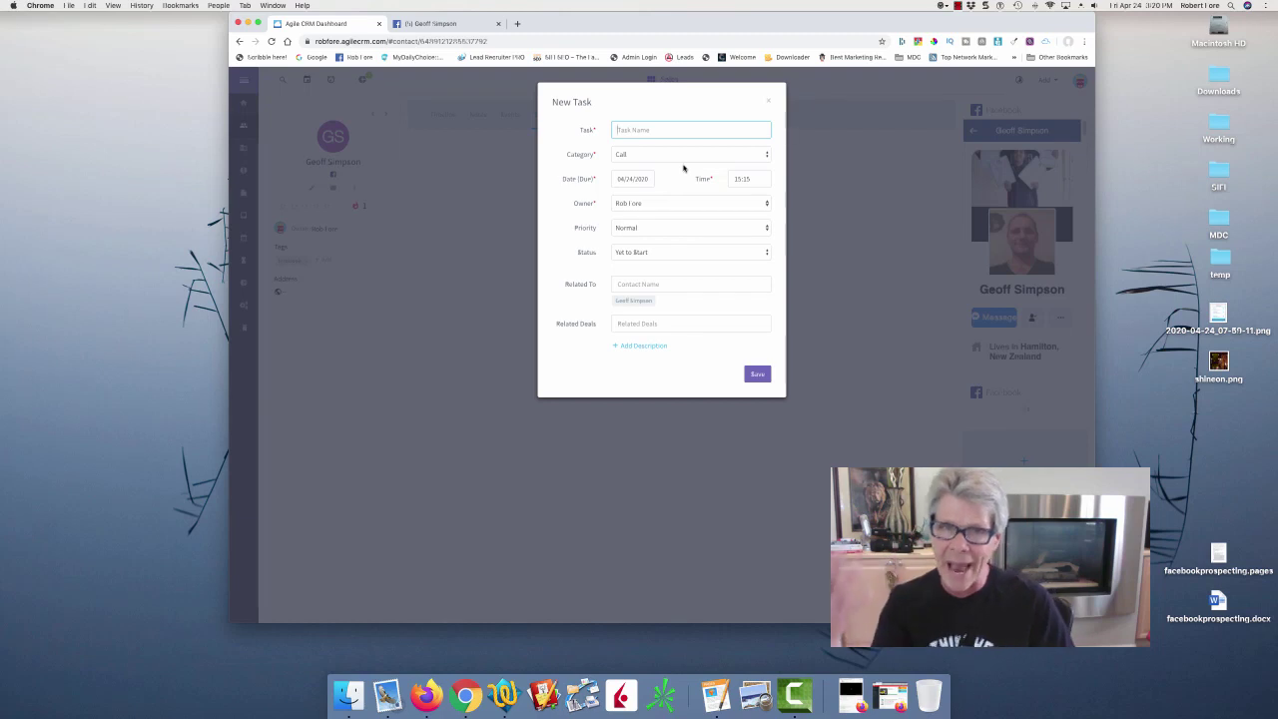
{"action": "type", "text": "R"}
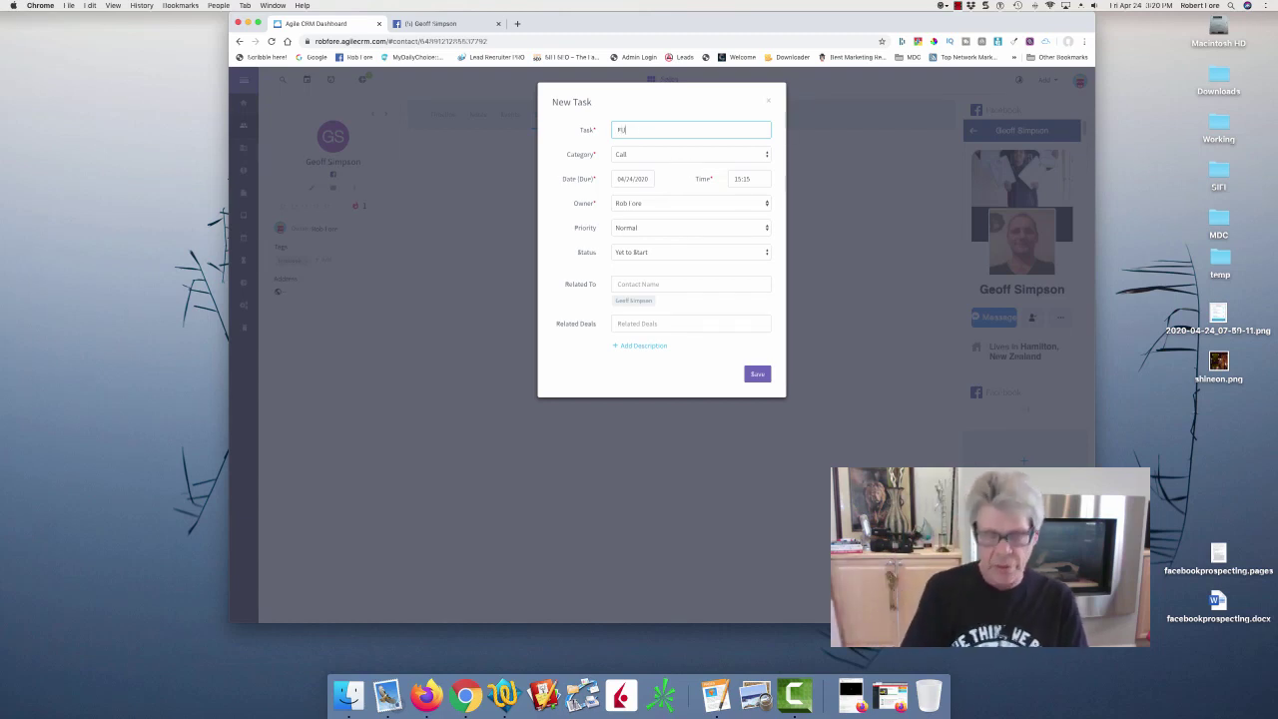
{"action": "left_click", "coordinate": [633, 179]}
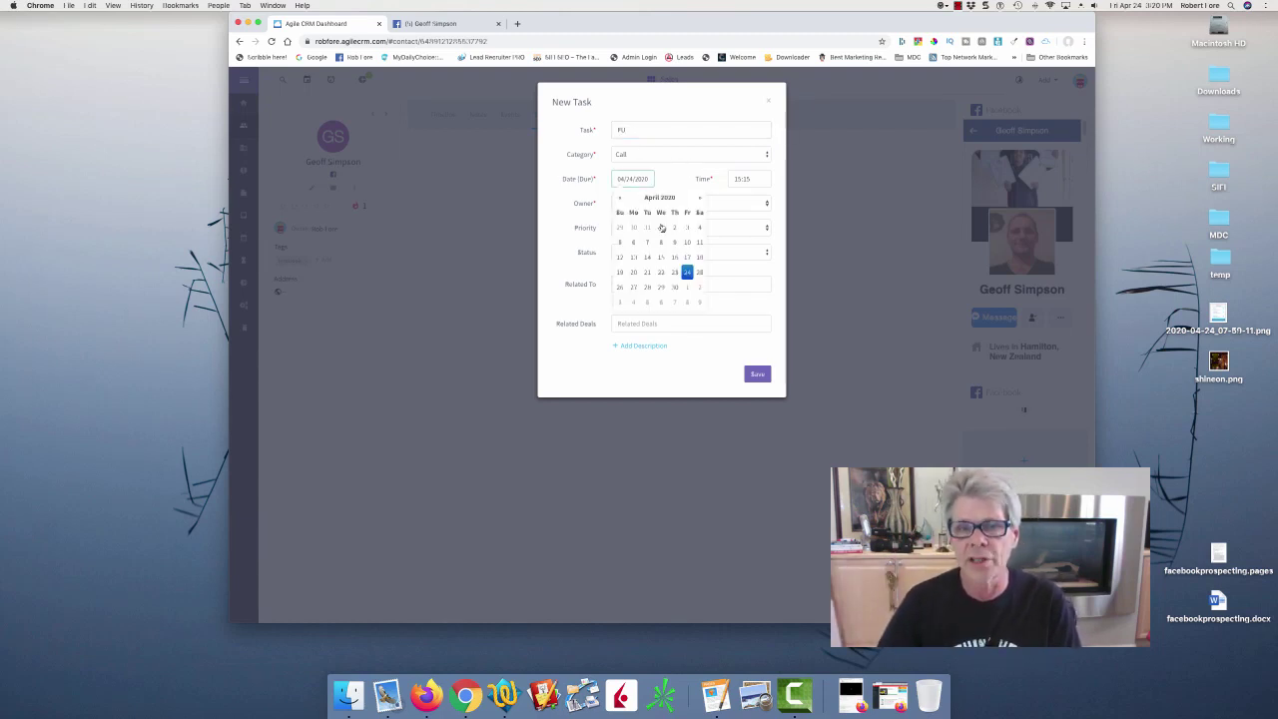
{"action": "left_click", "coordinate": [620, 288]}
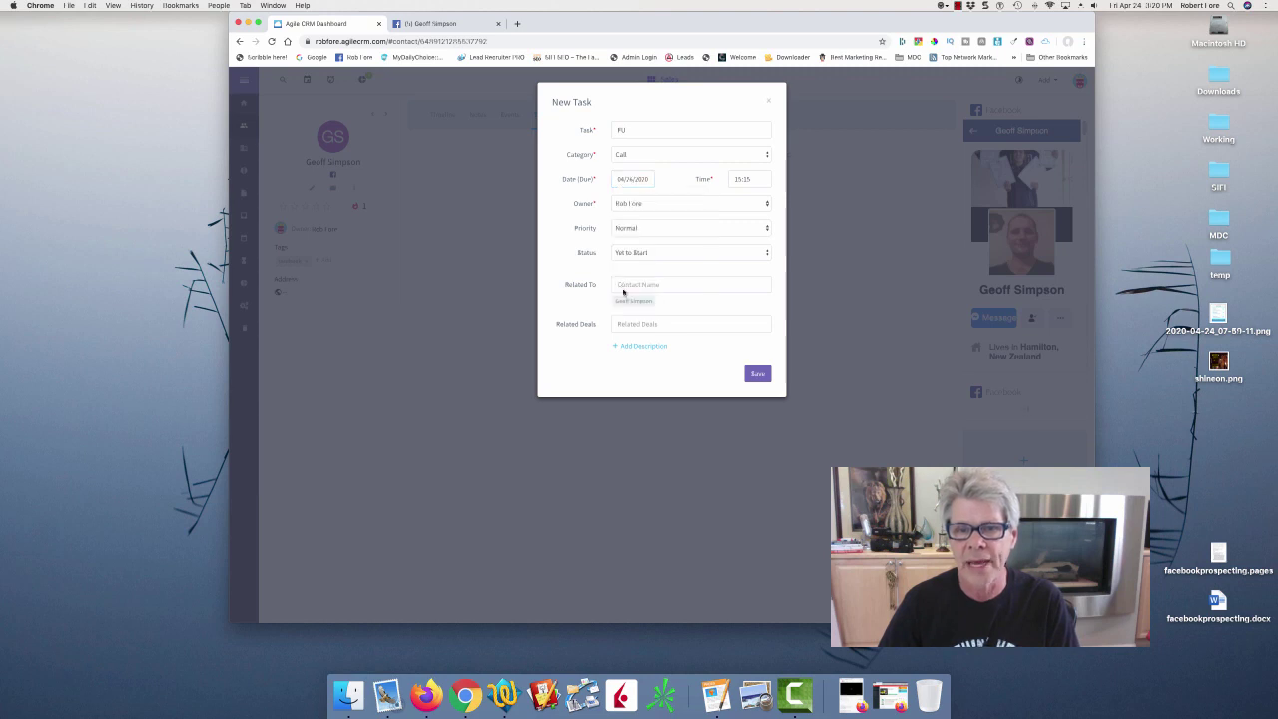
{"action": "left_click", "coordinate": [765, 376]}
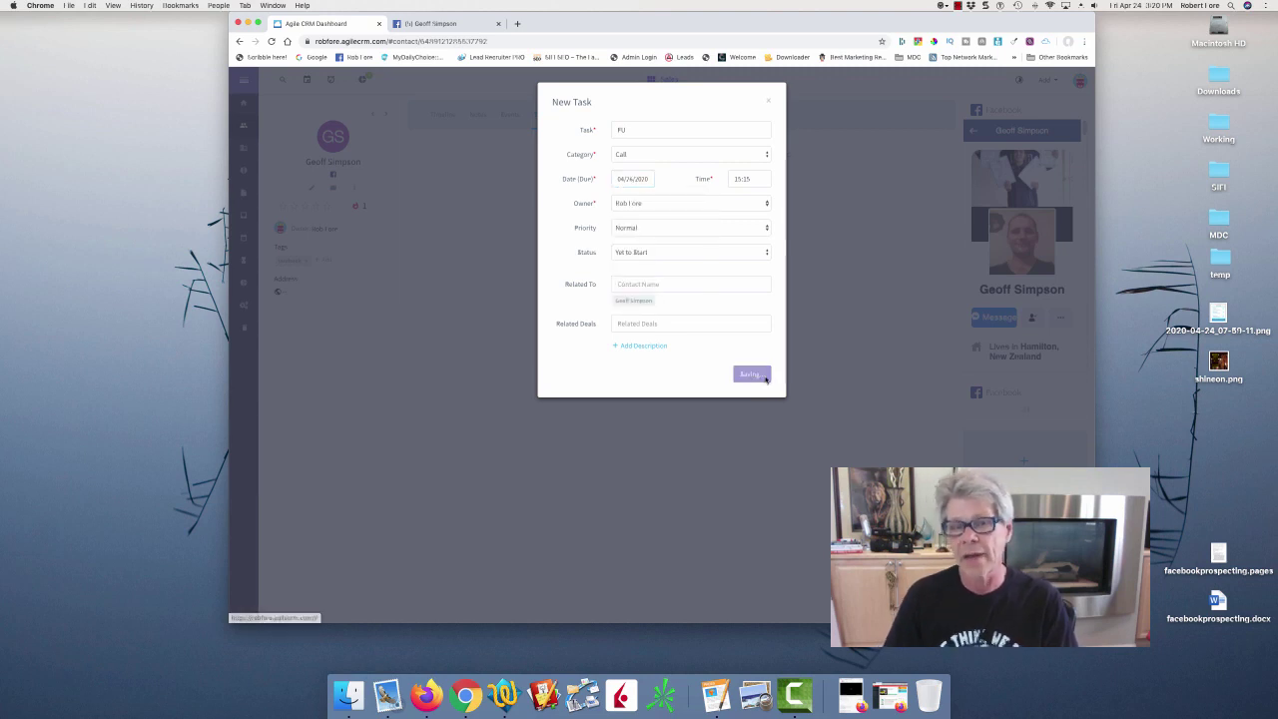
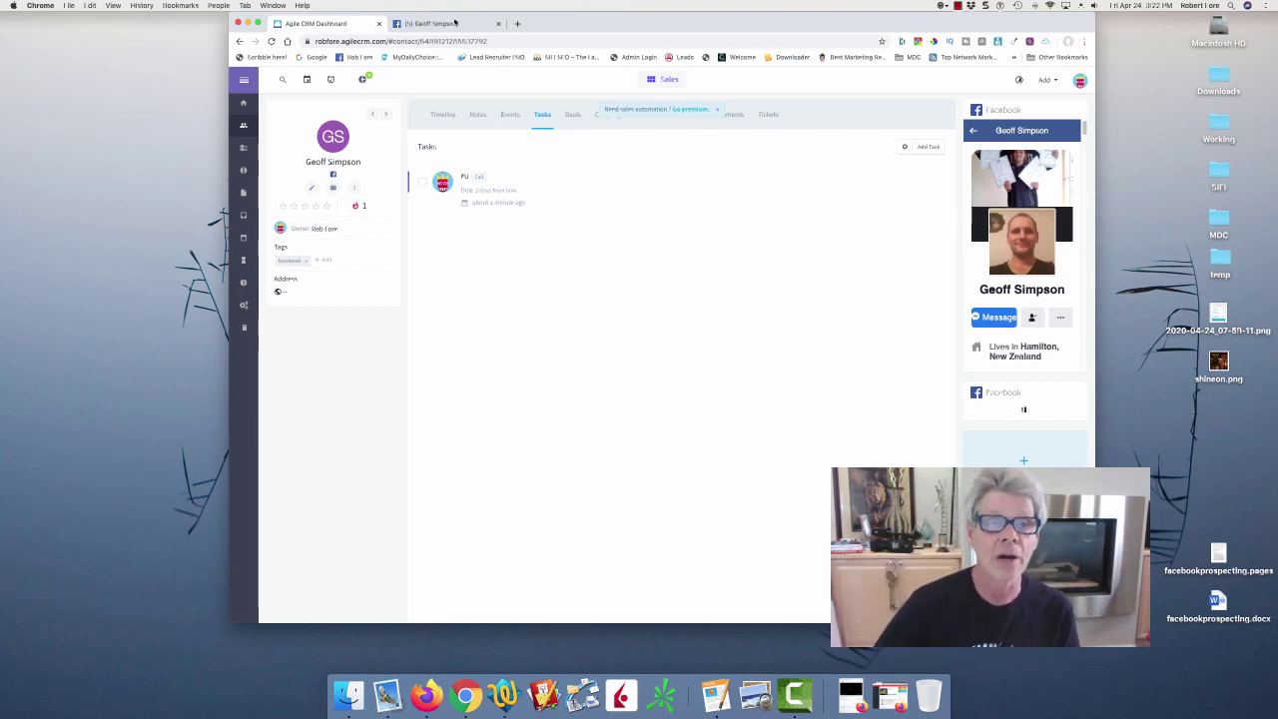
Close the old Facebook tab and open the seventh contact's linked Facebook profile.
{"action": "left_click", "coordinate": [497, 23]}
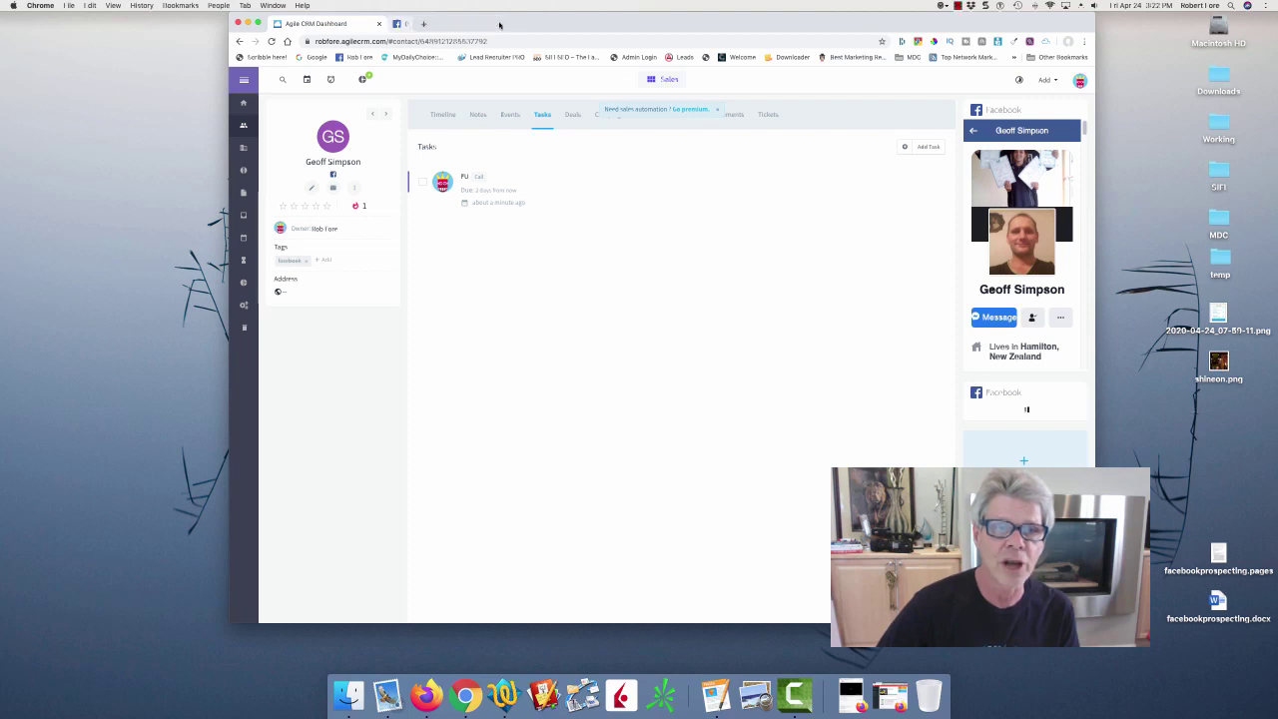
{"action": "left_click", "coordinate": [243, 127]}
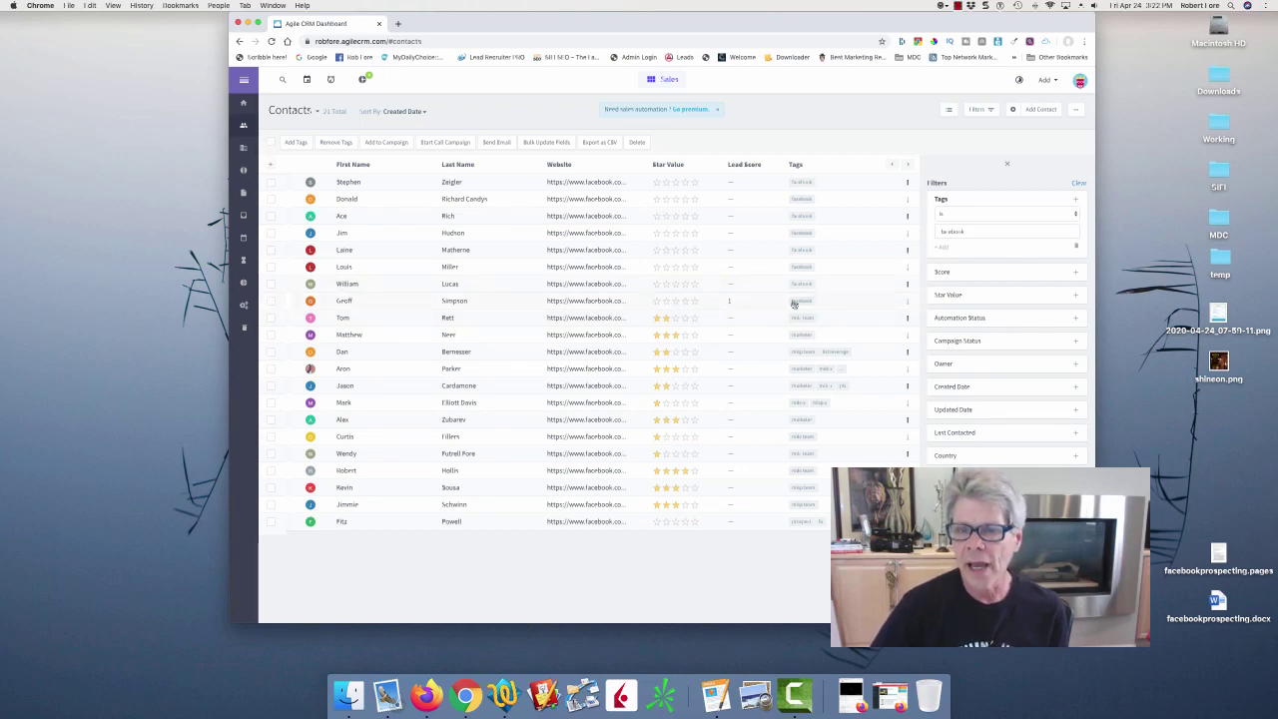
{"action": "mouse_move", "coordinate": [797, 300]}
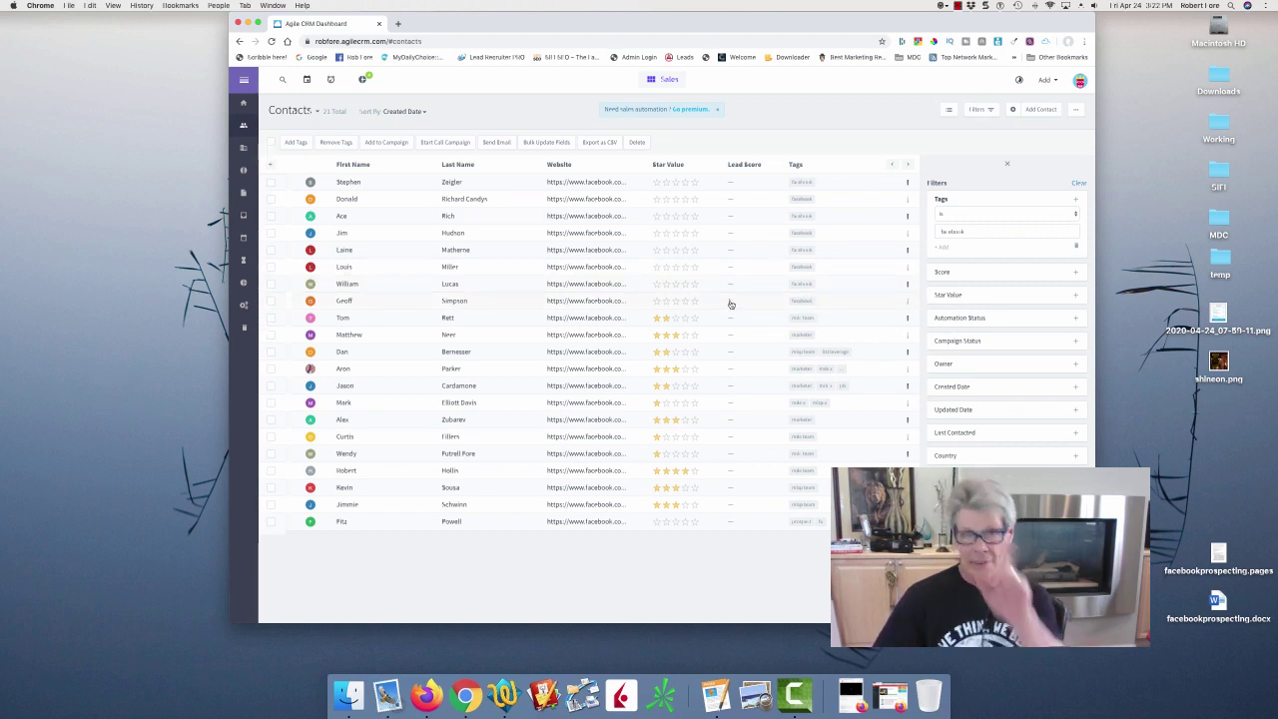
{"action": "left_click", "coordinate": [347, 285]}
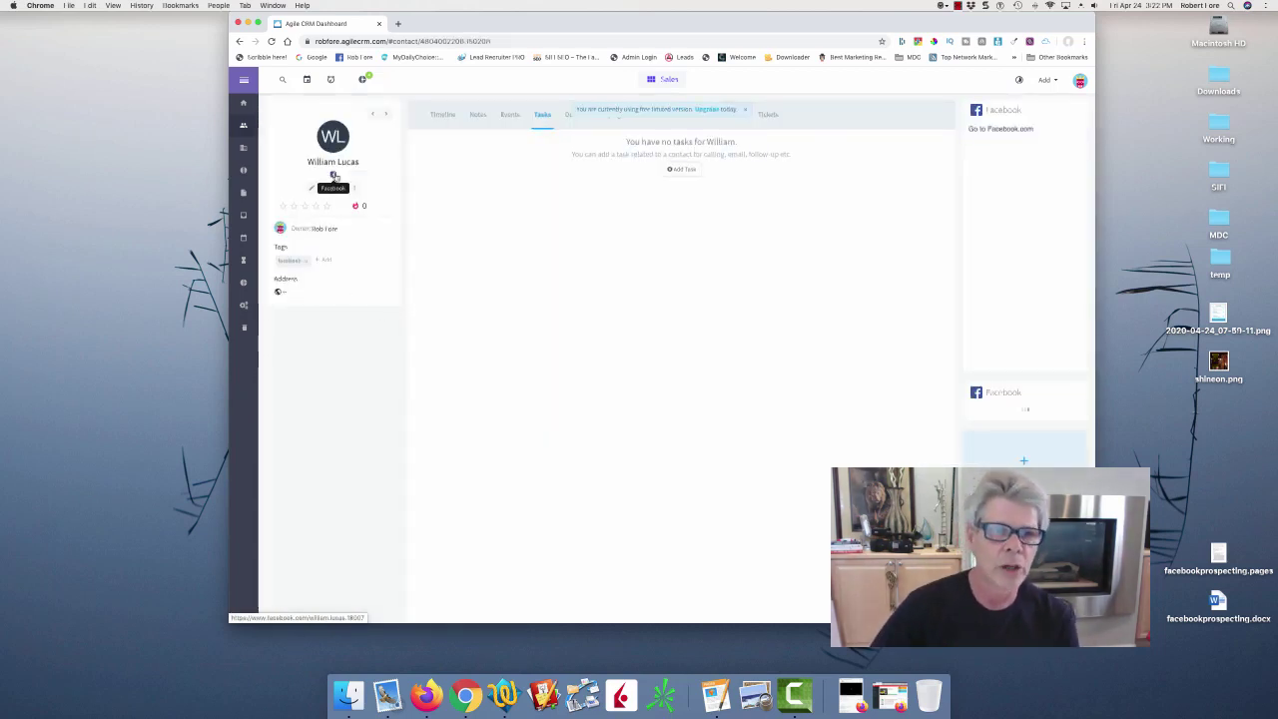
{"action": "left_click", "coordinate": [334, 176]}
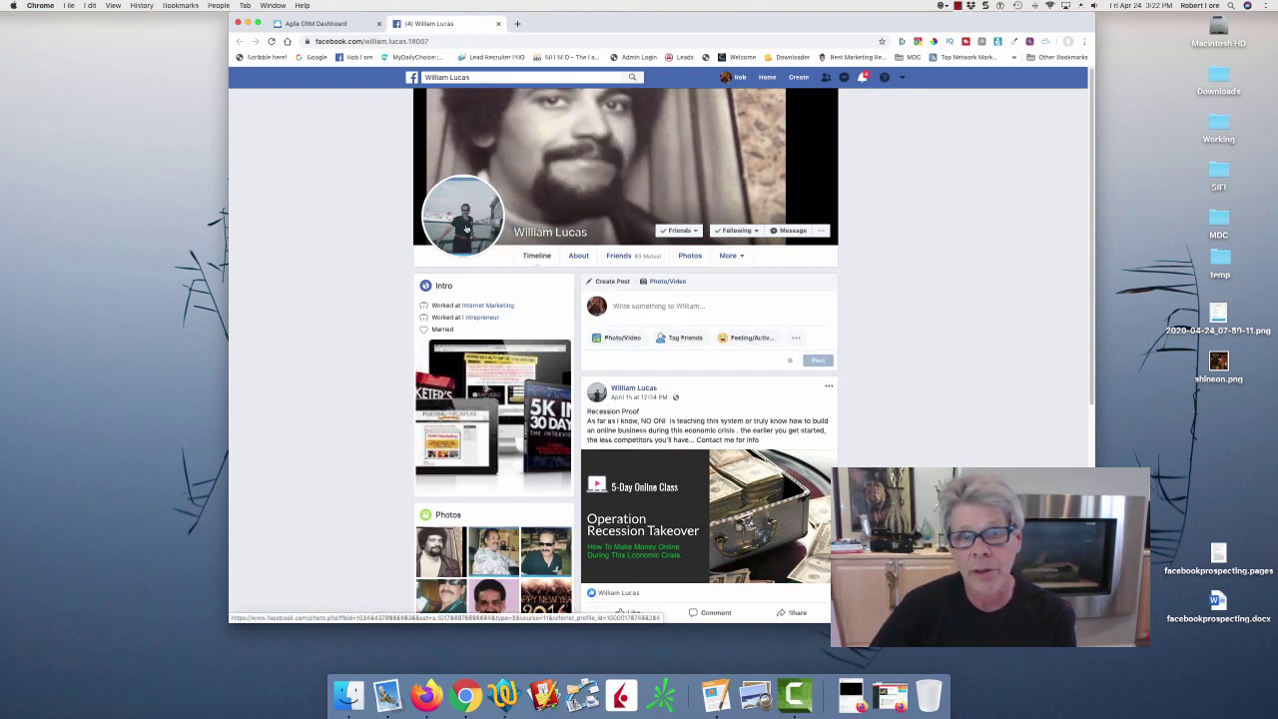
Open the personal Weebly website listed in the friend's Facebook contact info.
{"action": "left_click", "coordinate": [588, 256]}
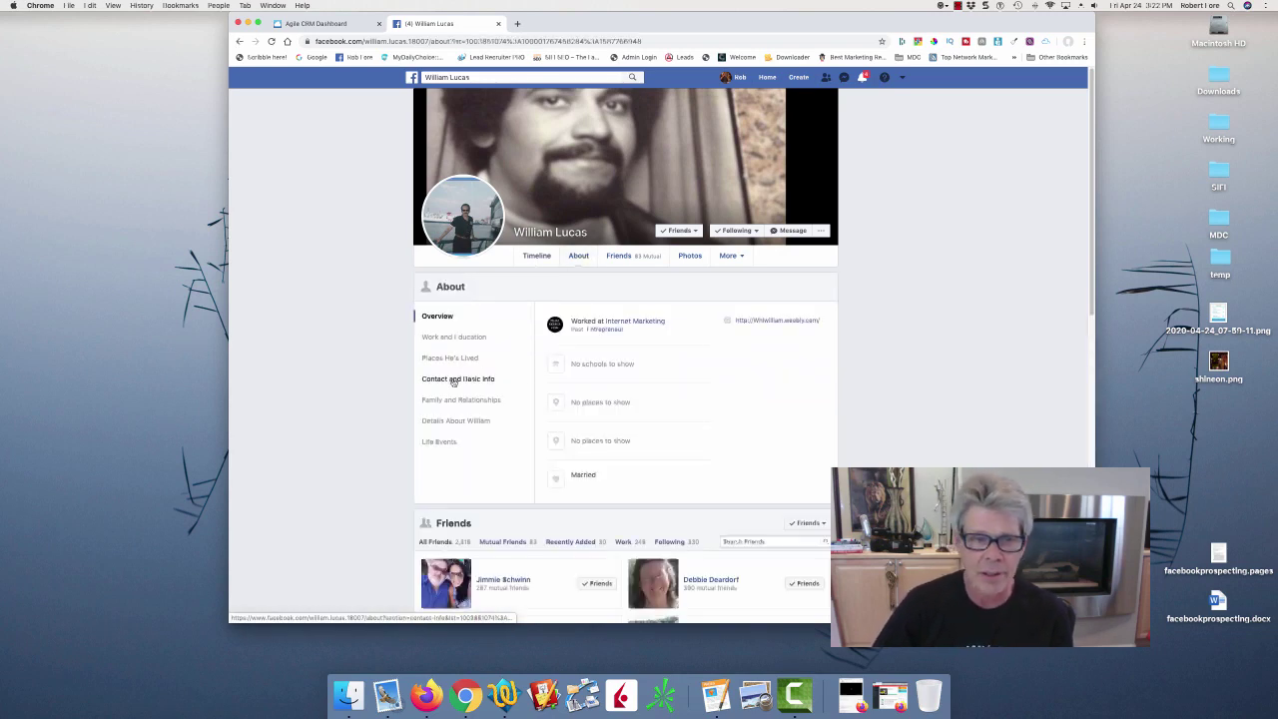
{"action": "left_click", "coordinate": [452, 380]}
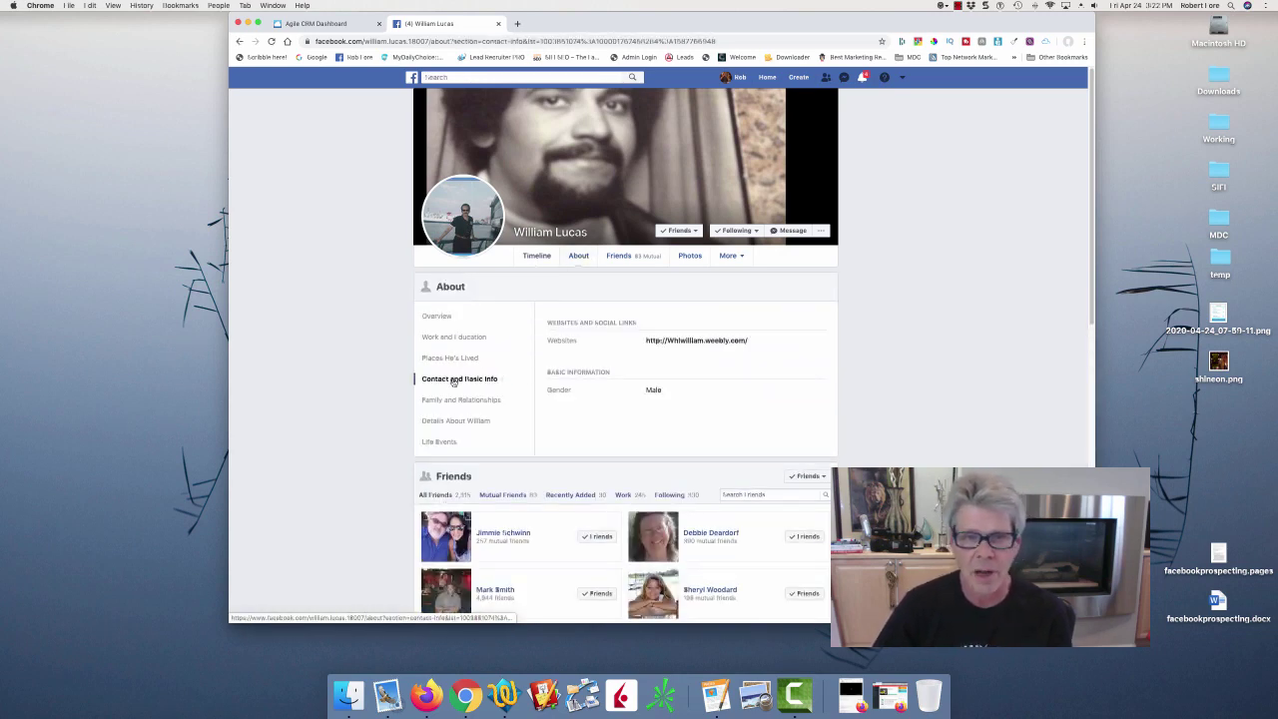
{"action": "left_click", "coordinate": [738, 341]}
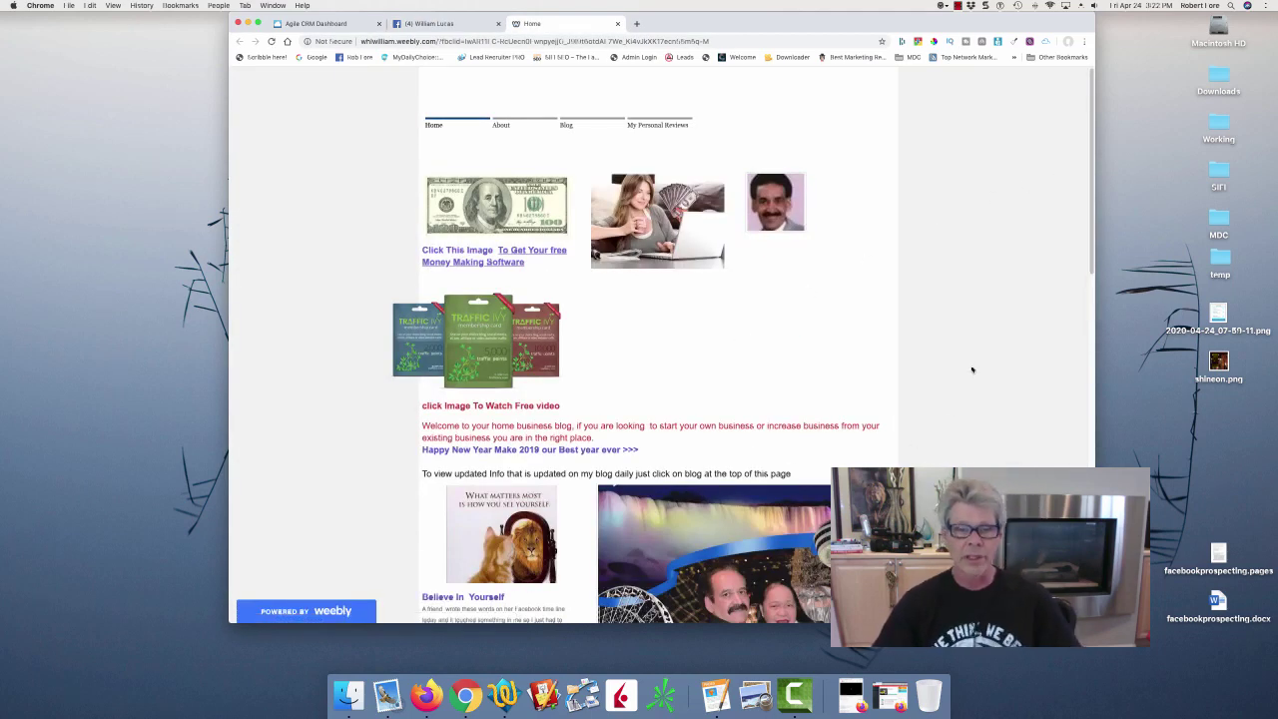
Resize and reposition the Chrome window to fit the screen.
{"action": "double_click", "coordinate": [1094, 212]}
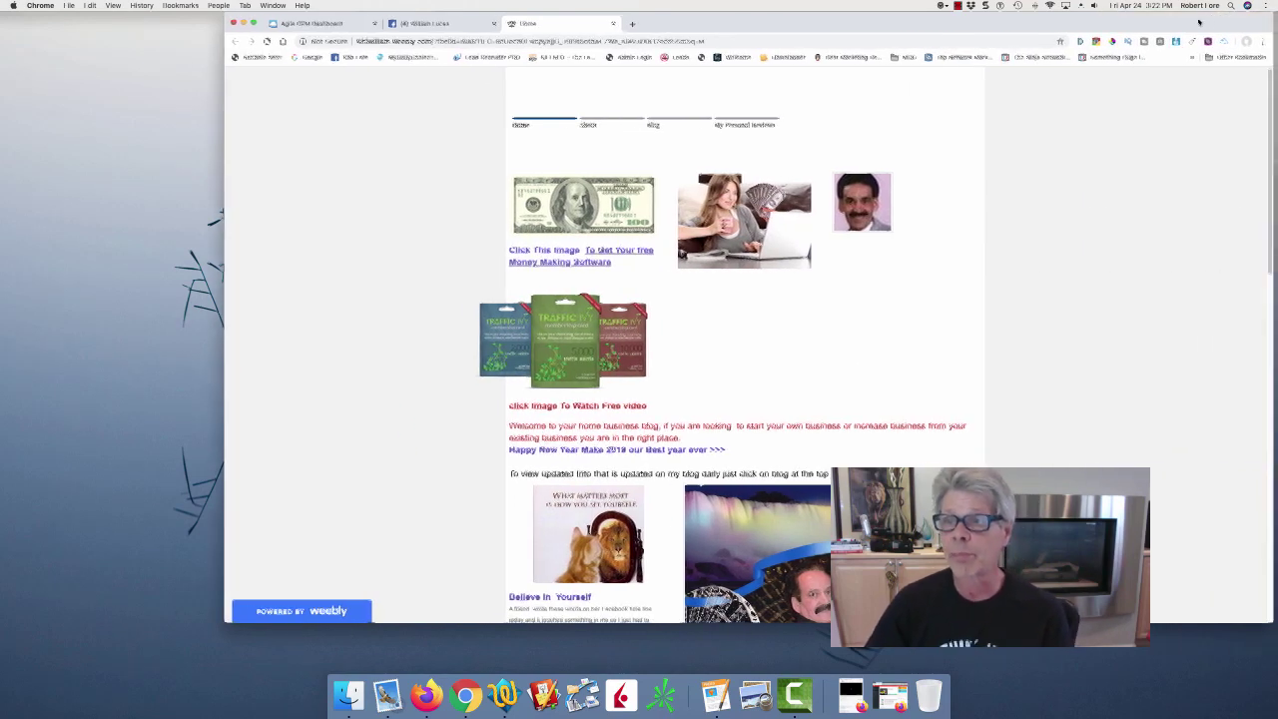
{"action": "left_click_drag", "start_coordinate": [1208, 20], "coordinate": [1148, 20]}
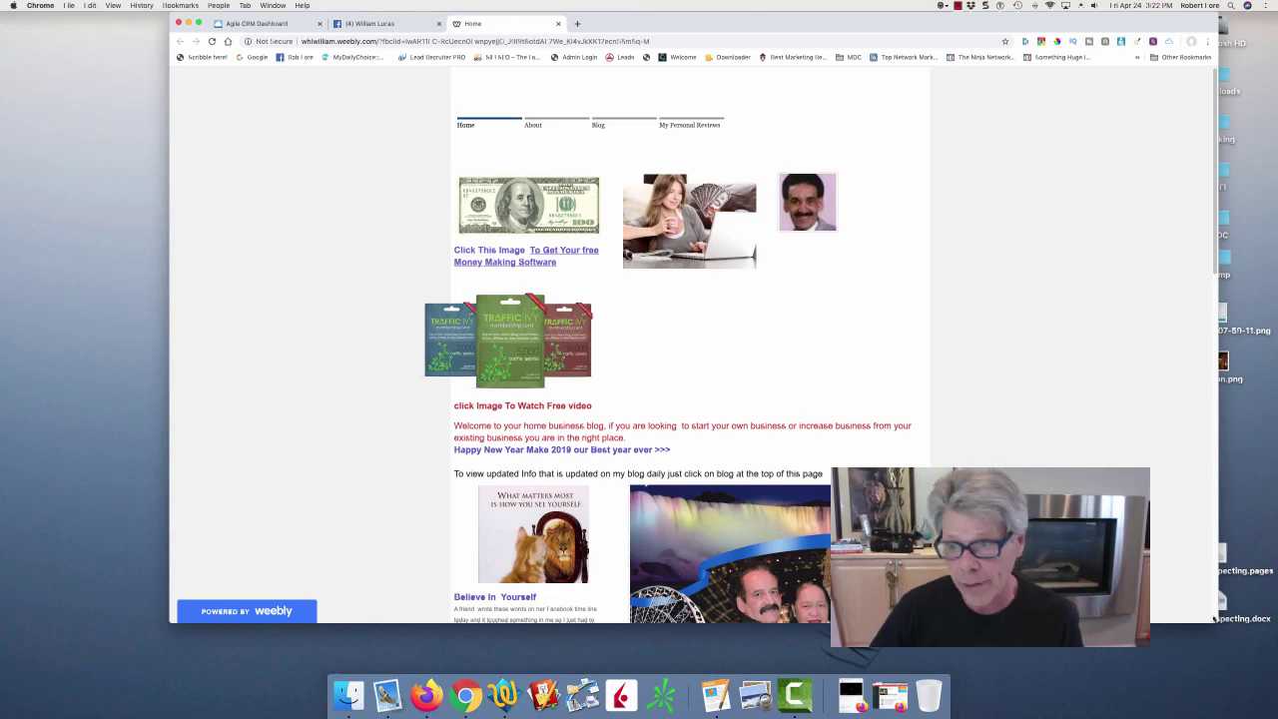
{"action": "left_click_drag", "start_coordinate": [1217, 619], "coordinate": [984, 614]}
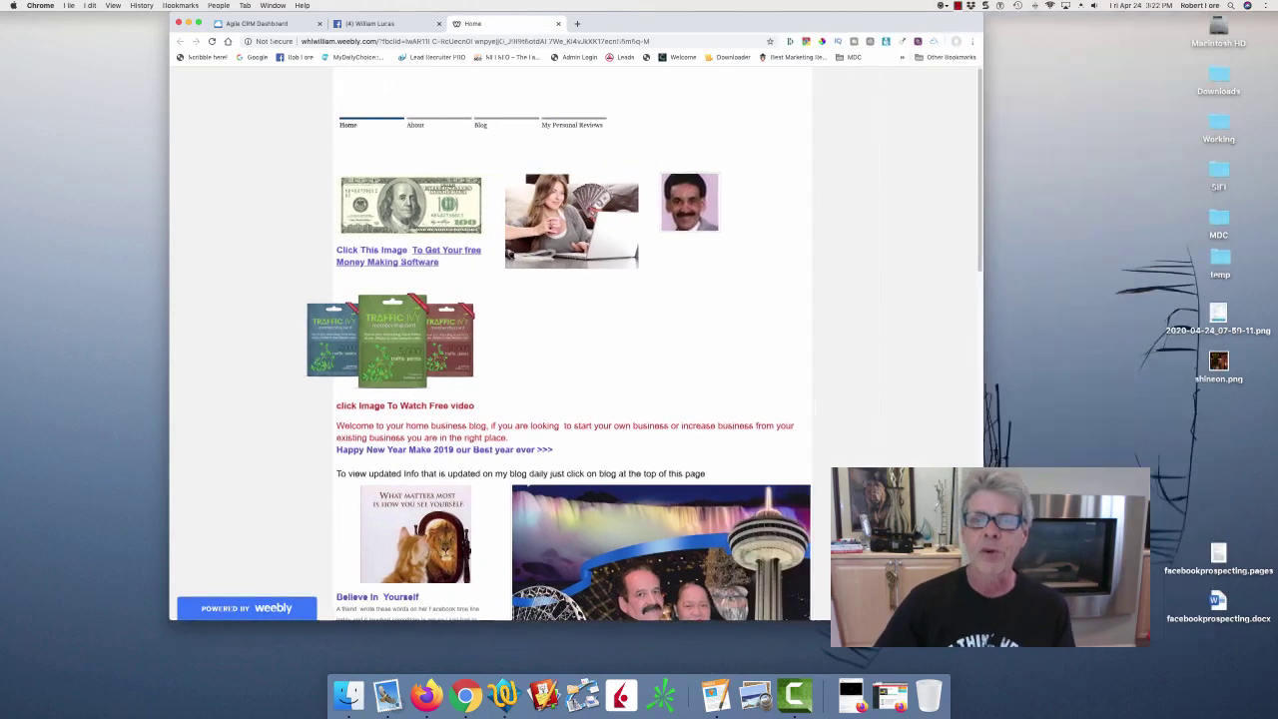
{"action": "left_click_drag", "start_coordinate": [733, 27], "coordinate": [821, 18]}
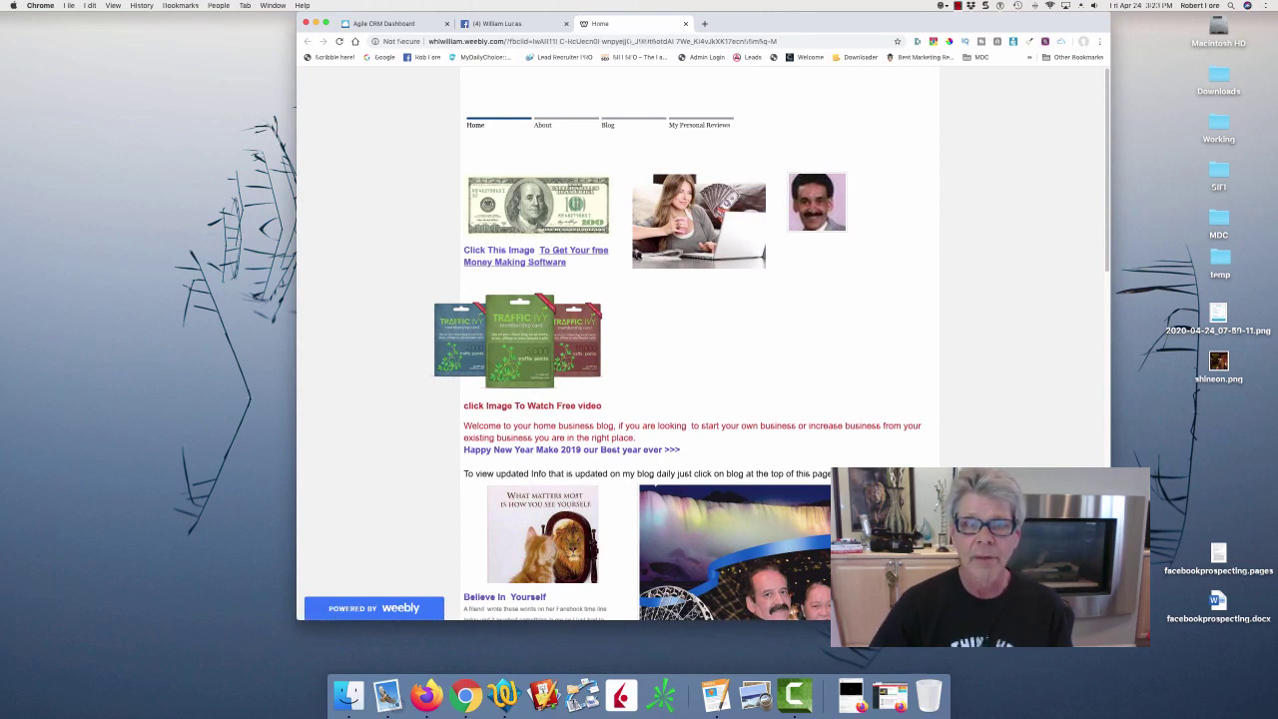
Check the site's dollar-bill link to the Recession Takeover offer, then return to Facebook.
{"action": "left_click", "coordinate": [512, 217]}
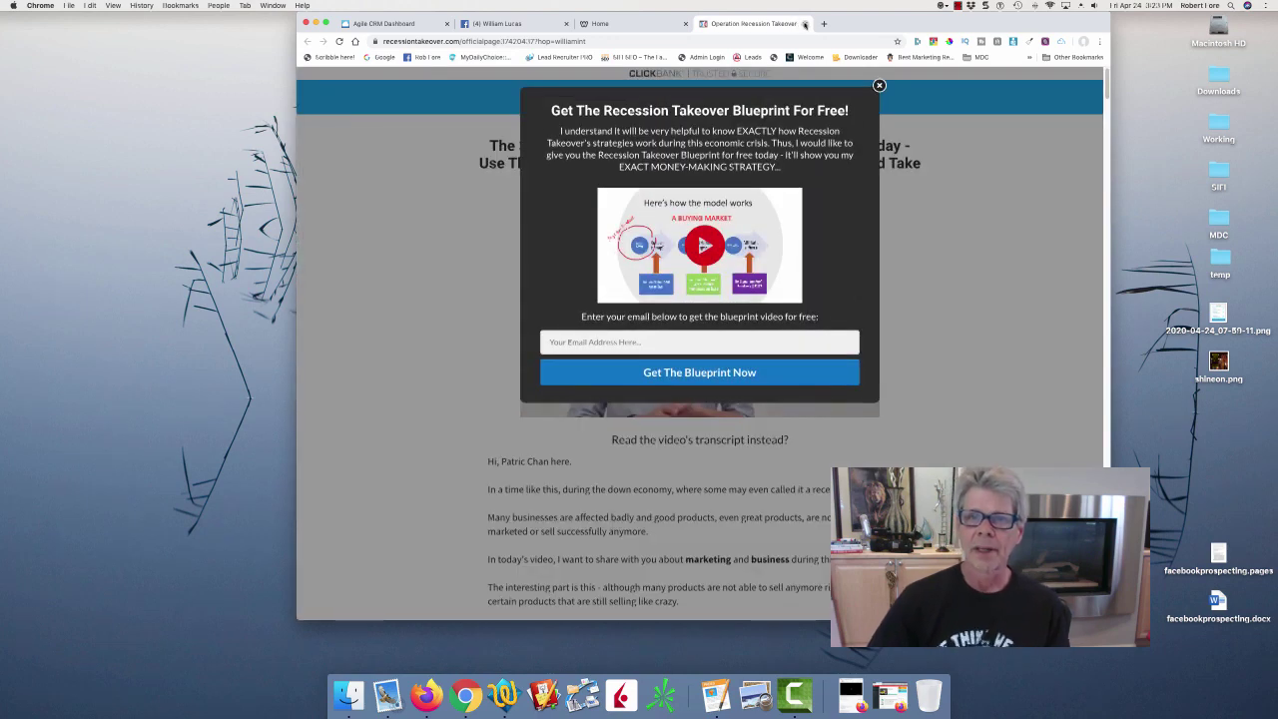
{"action": "left_click", "coordinate": [805, 23]}
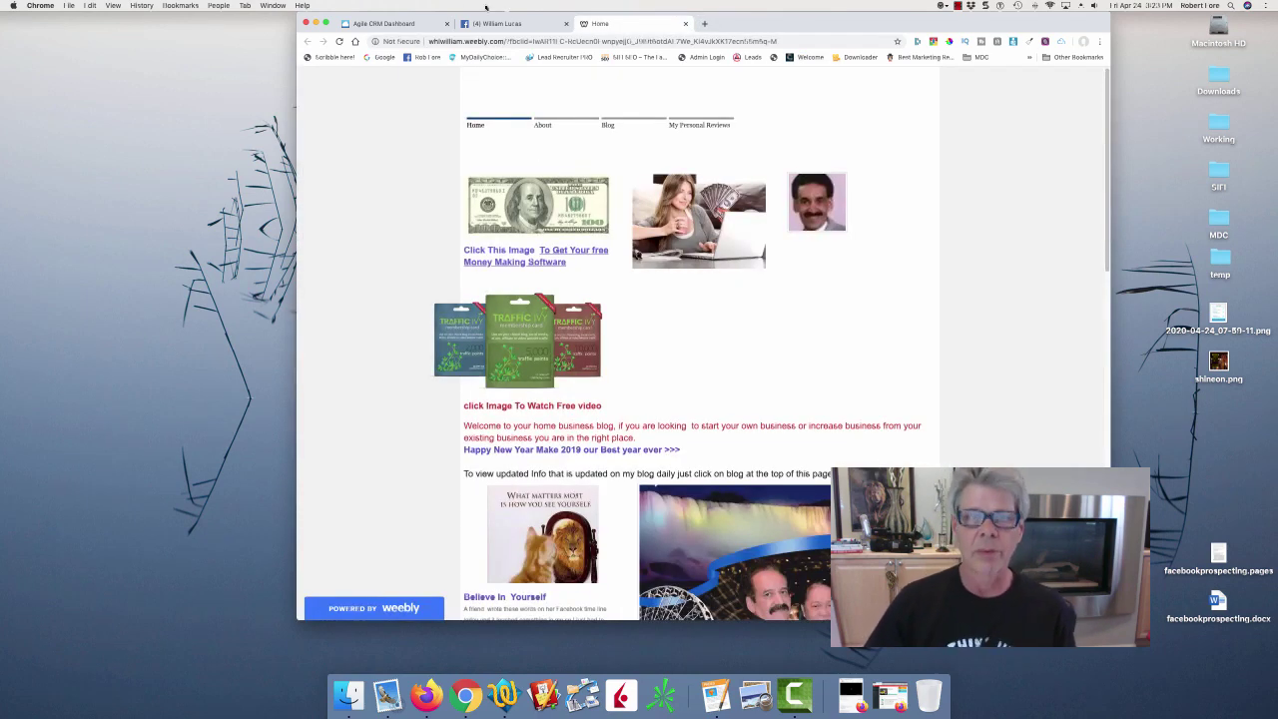
{"action": "left_click", "coordinate": [530, 24]}
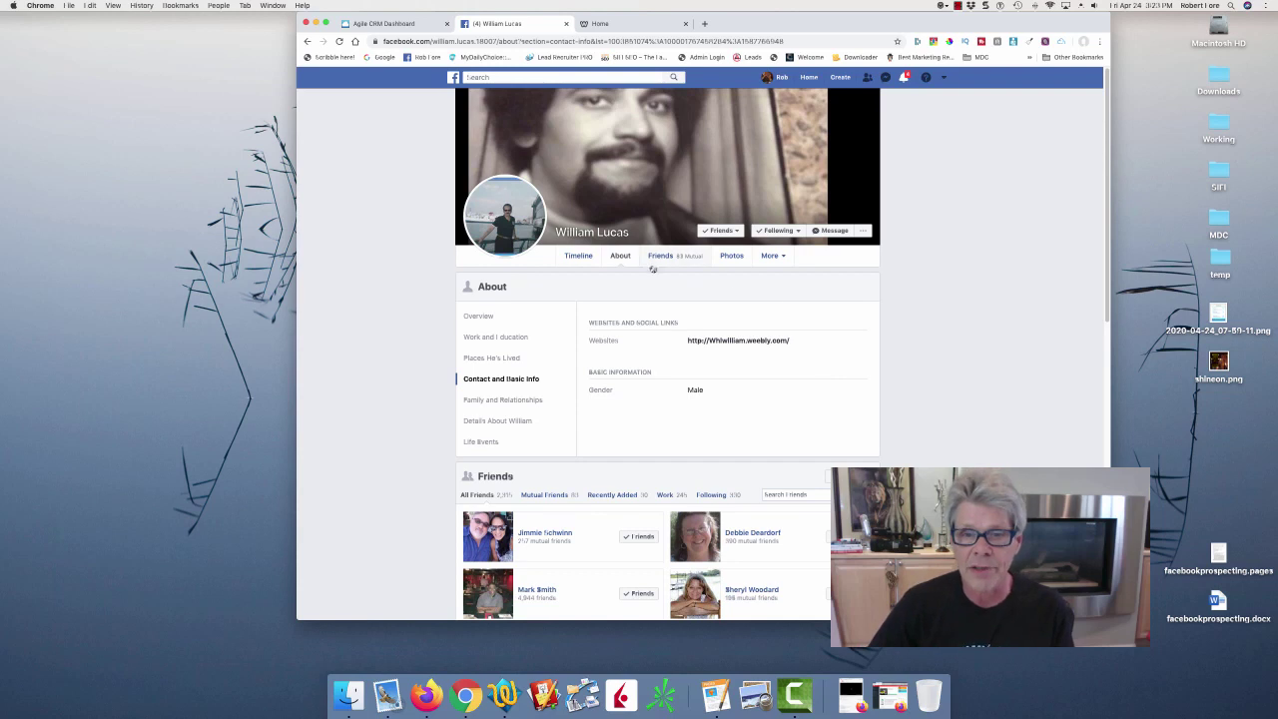
Open a Messenger chat with the friend from their timeline.
{"action": "left_click", "coordinate": [579, 257]}
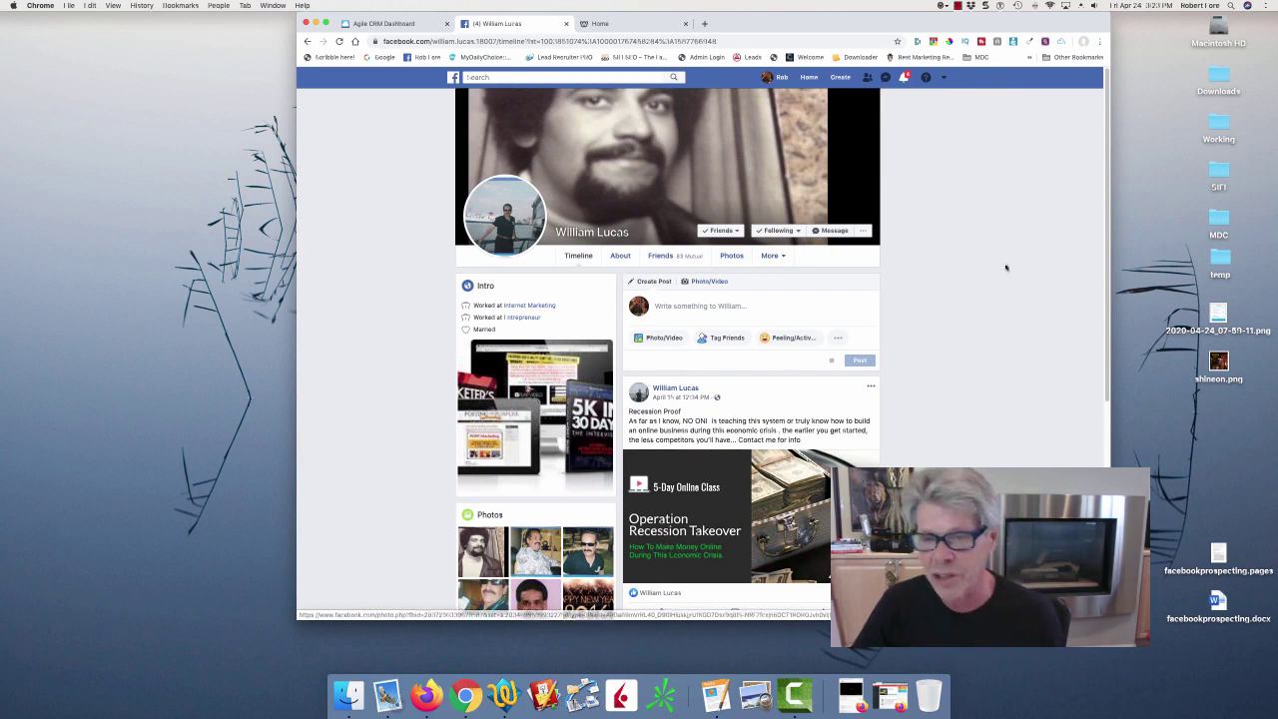
{"action": "scroll", "coordinate": [1106, 215], "scroll_direction": "down", "scroll_amount": 2}
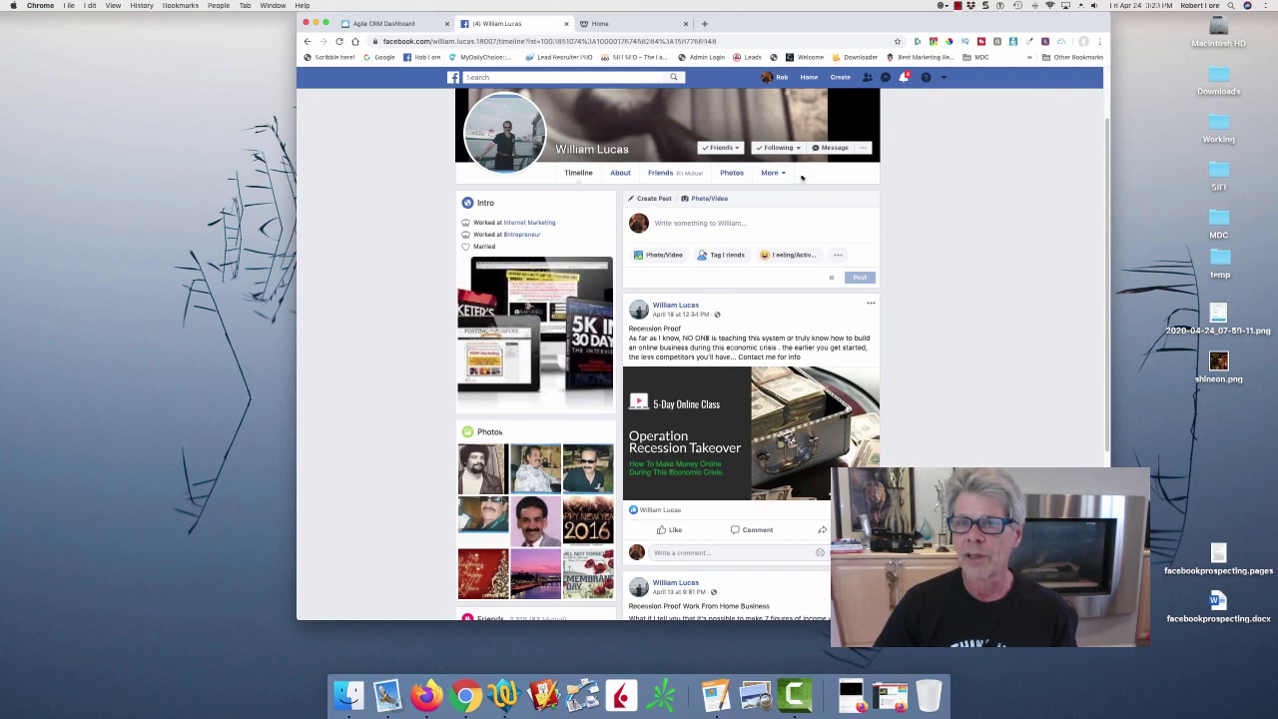
{"action": "left_click", "coordinate": [835, 147]}
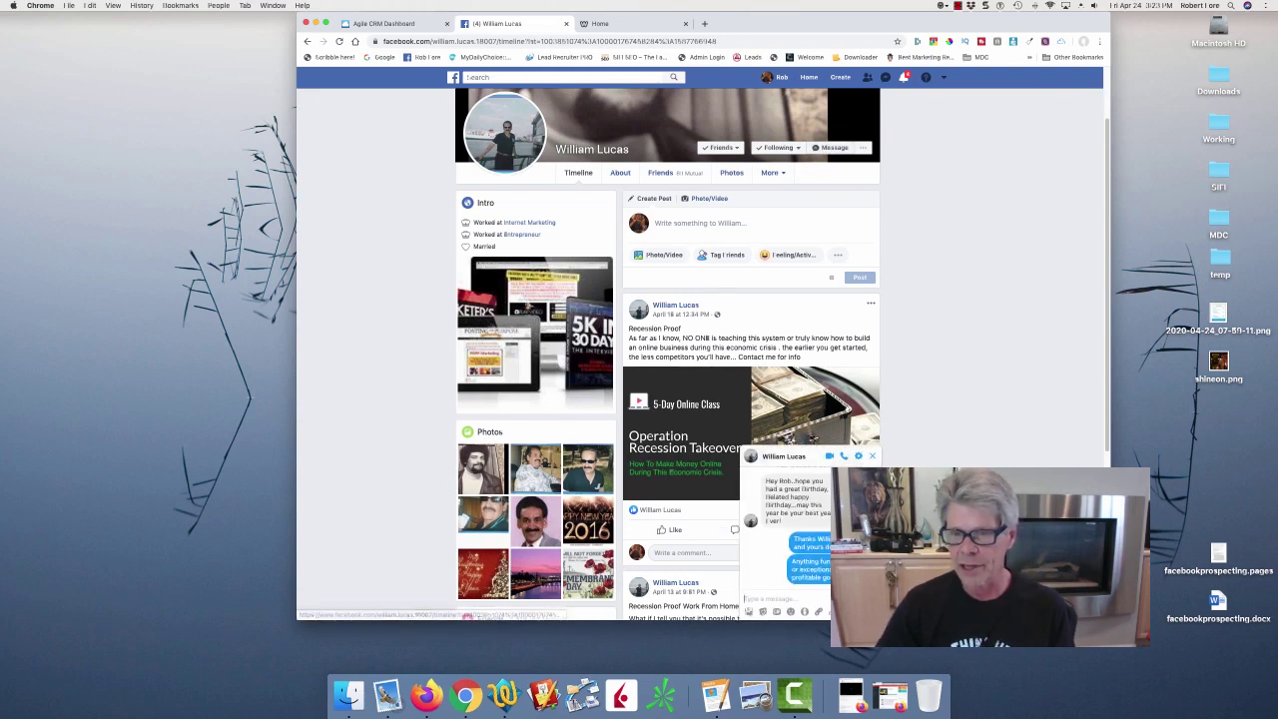
Read back through the earlier birthday-greetings exchange and place the cursor in the message box.
{"action": "scroll", "coordinate": [799, 529], "scroll_direction": "up", "scroll_amount": 8}
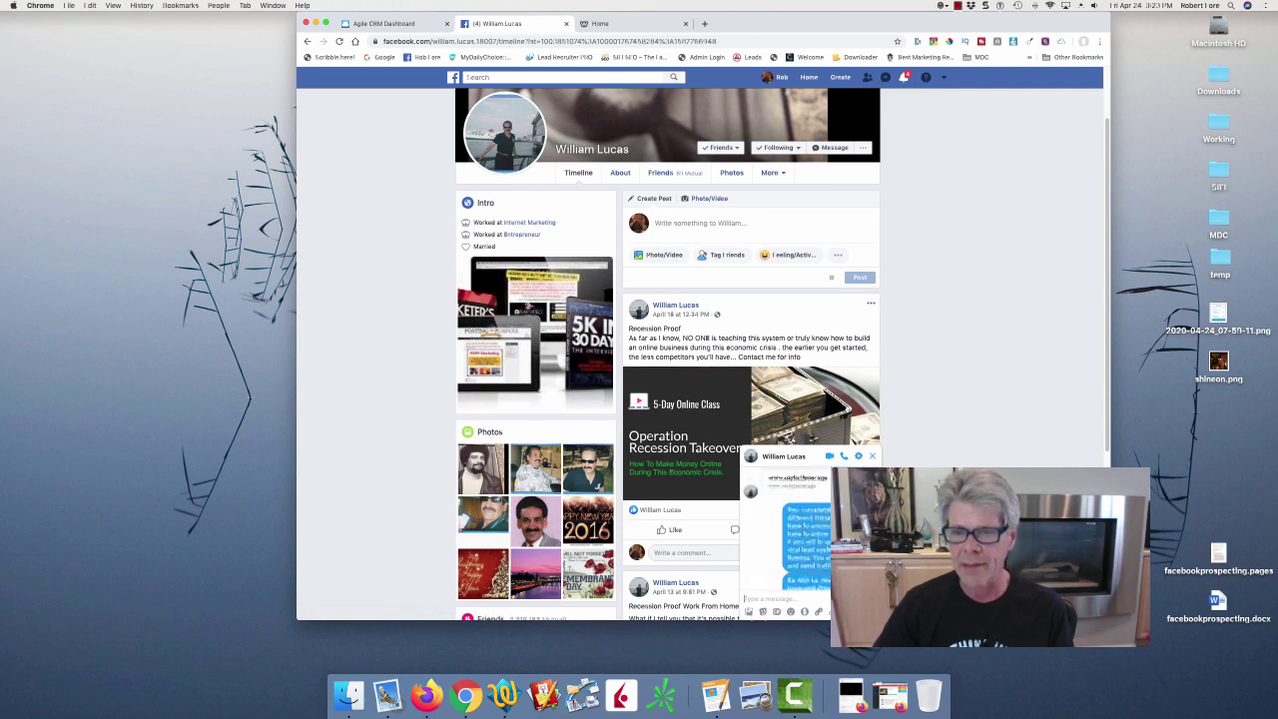
{"action": "scroll", "coordinate": [785, 539], "scroll_direction": "up", "scroll_amount": 10}
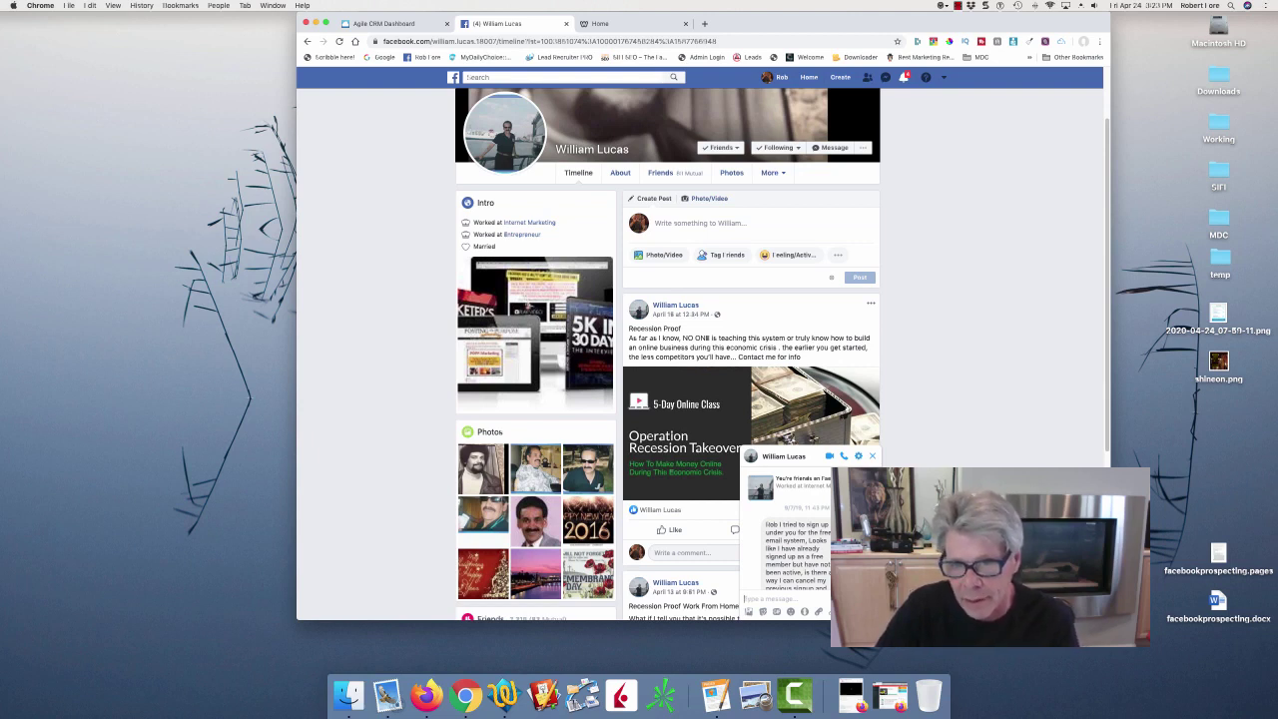
{"action": "scroll", "coordinate": [789, 539], "scroll_direction": "down", "scroll_amount": 5}
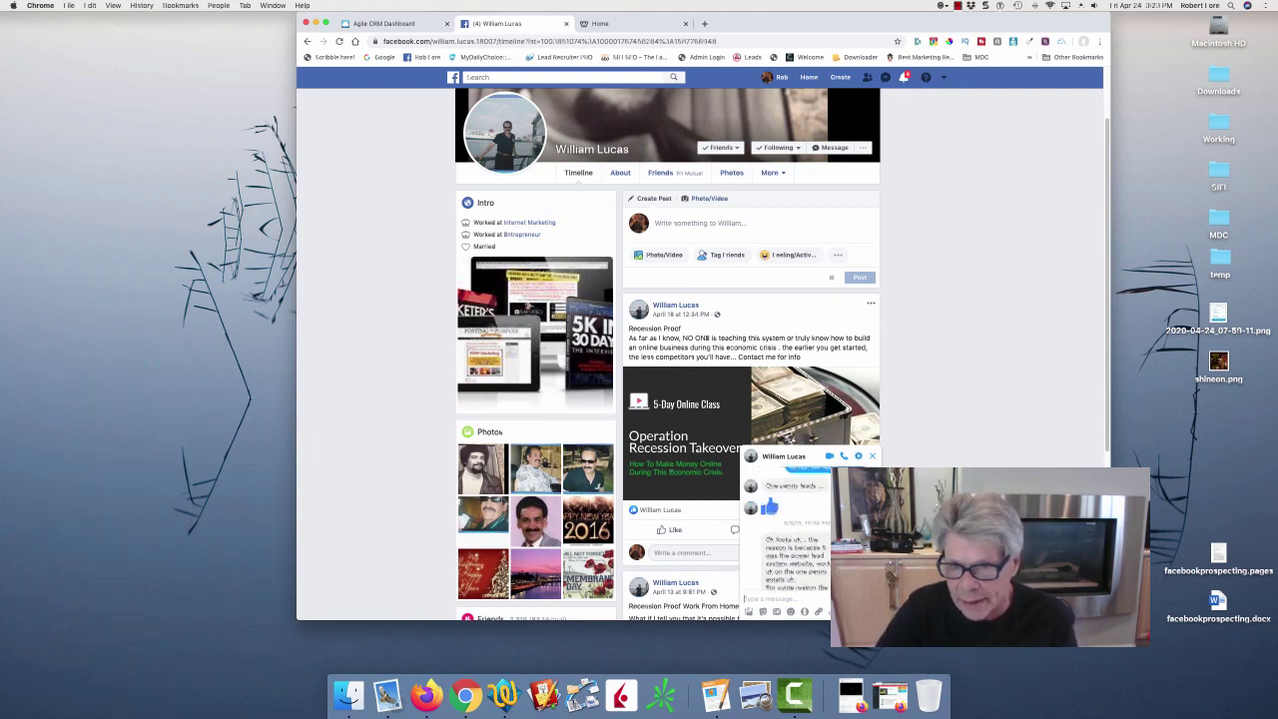
{"action": "scroll", "coordinate": [789, 529], "scroll_direction": "down", "scroll_amount": 3}
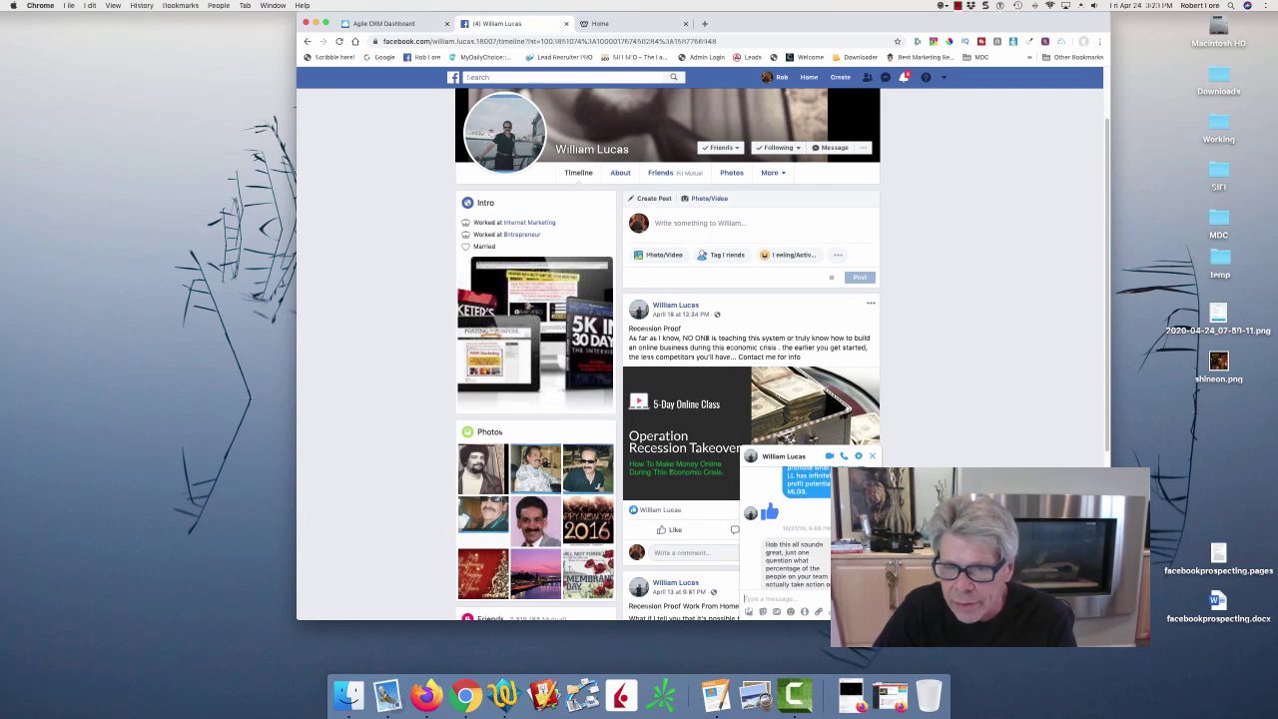
{"action": "scroll", "coordinate": [789, 529], "scroll_direction": "down", "scroll_amount": 5}
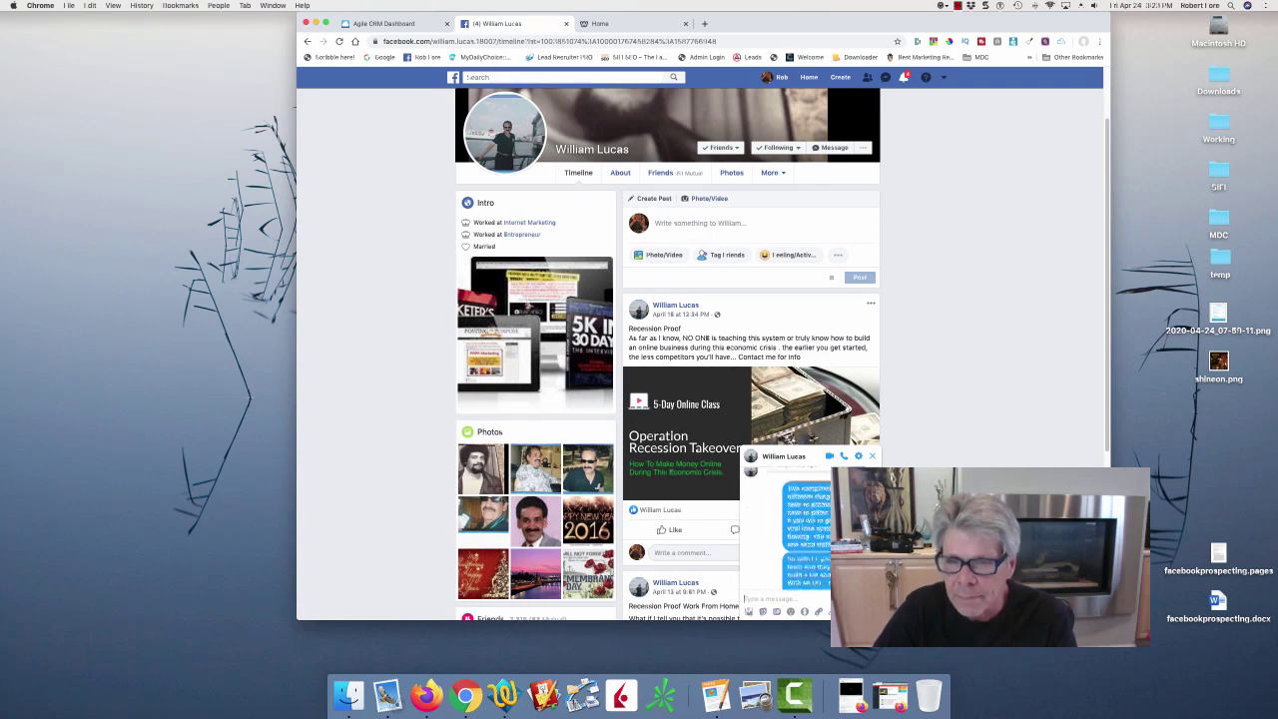
{"action": "scroll", "coordinate": [789, 530], "scroll_direction": "up", "scroll_amount": 3}
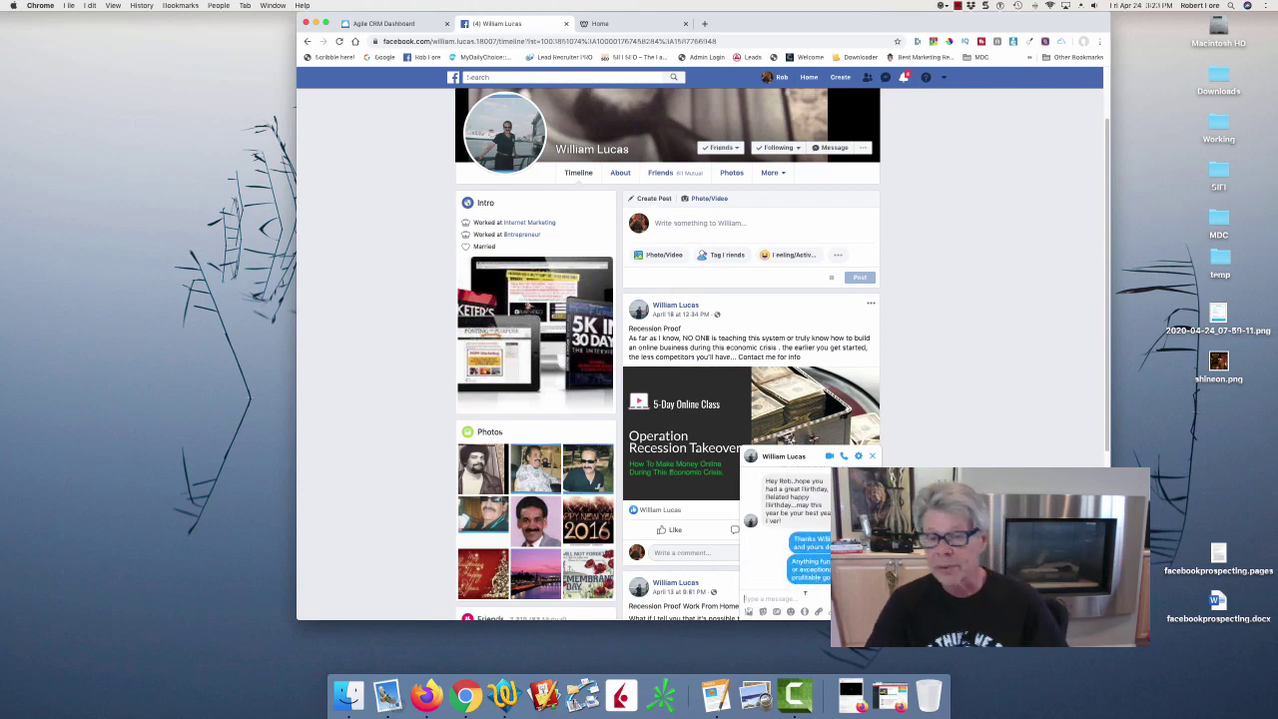
{"action": "left_click", "coordinate": [764, 599]}
{"action": "scroll", "coordinate": [789, 529], "scroll_direction": "up", "scroll_amount": 2}
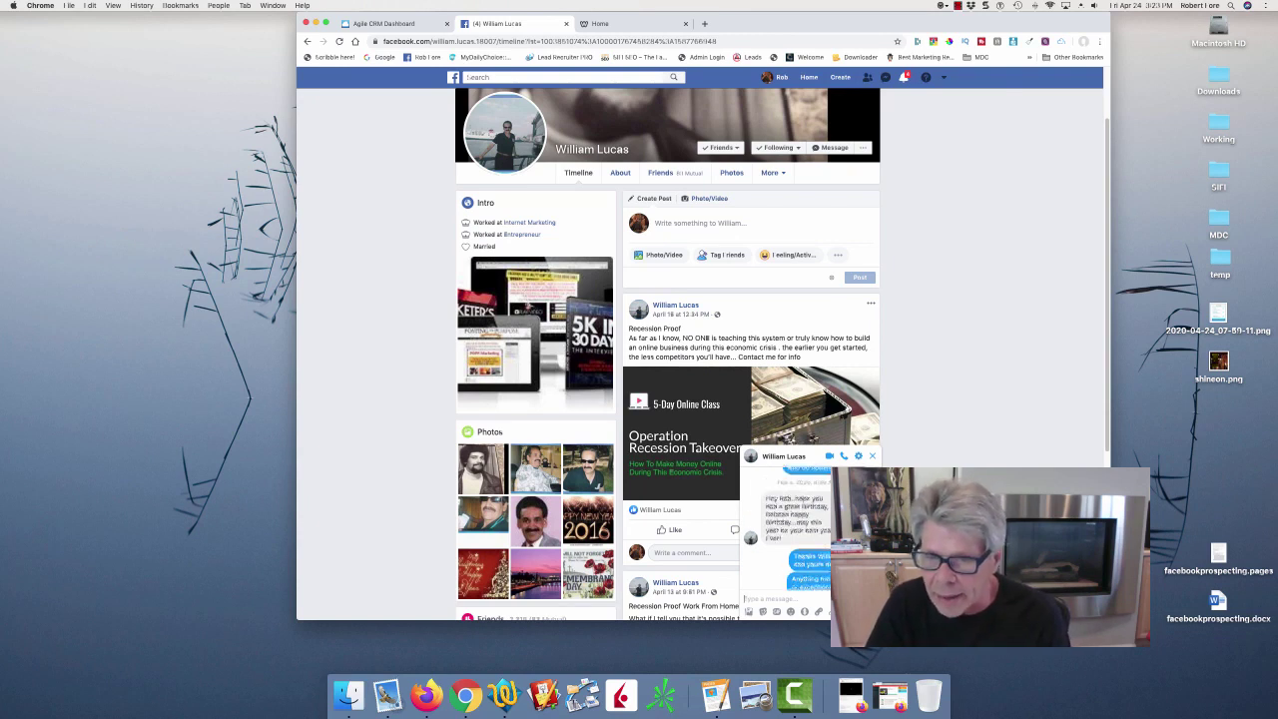
{"action": "scroll", "coordinate": [789, 530], "scroll_direction": "down", "scroll_amount": 2}
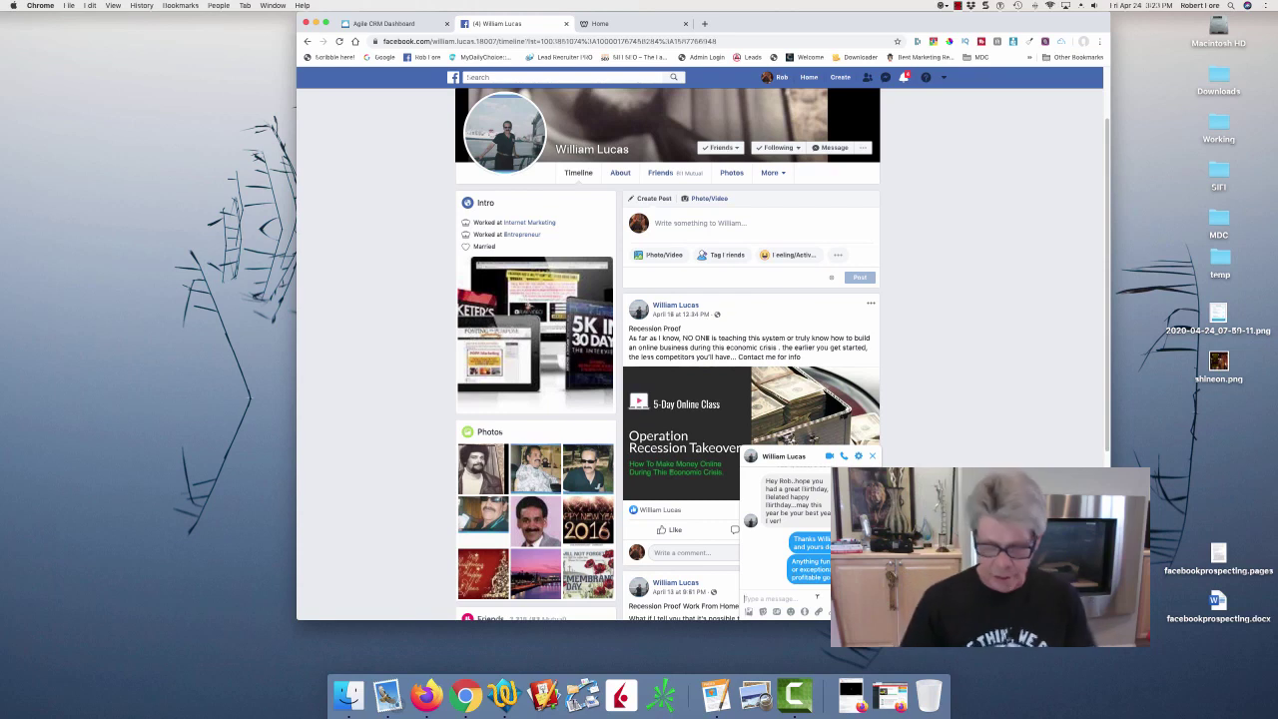
Send the friend a check-in asking how Operation Recession Takeover is working out.
{"action": "type", "text": "Hey"}
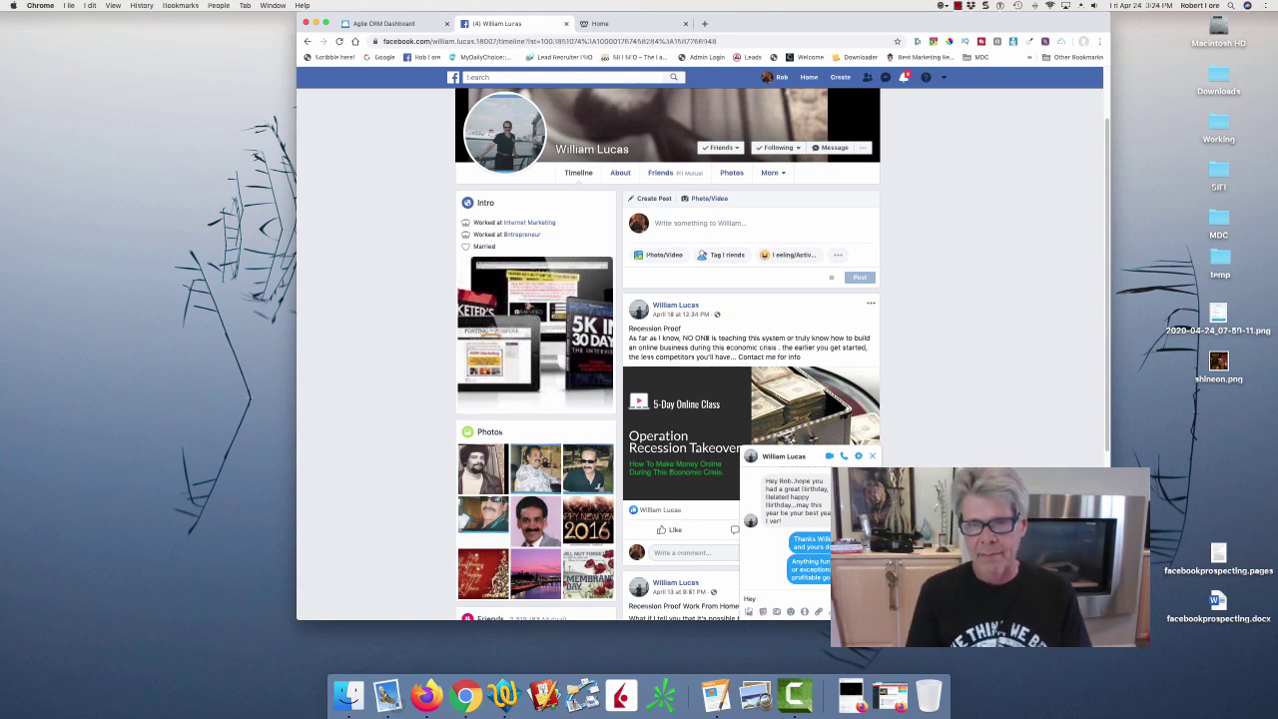
{"action": "type", "text": "... you and oyr"}
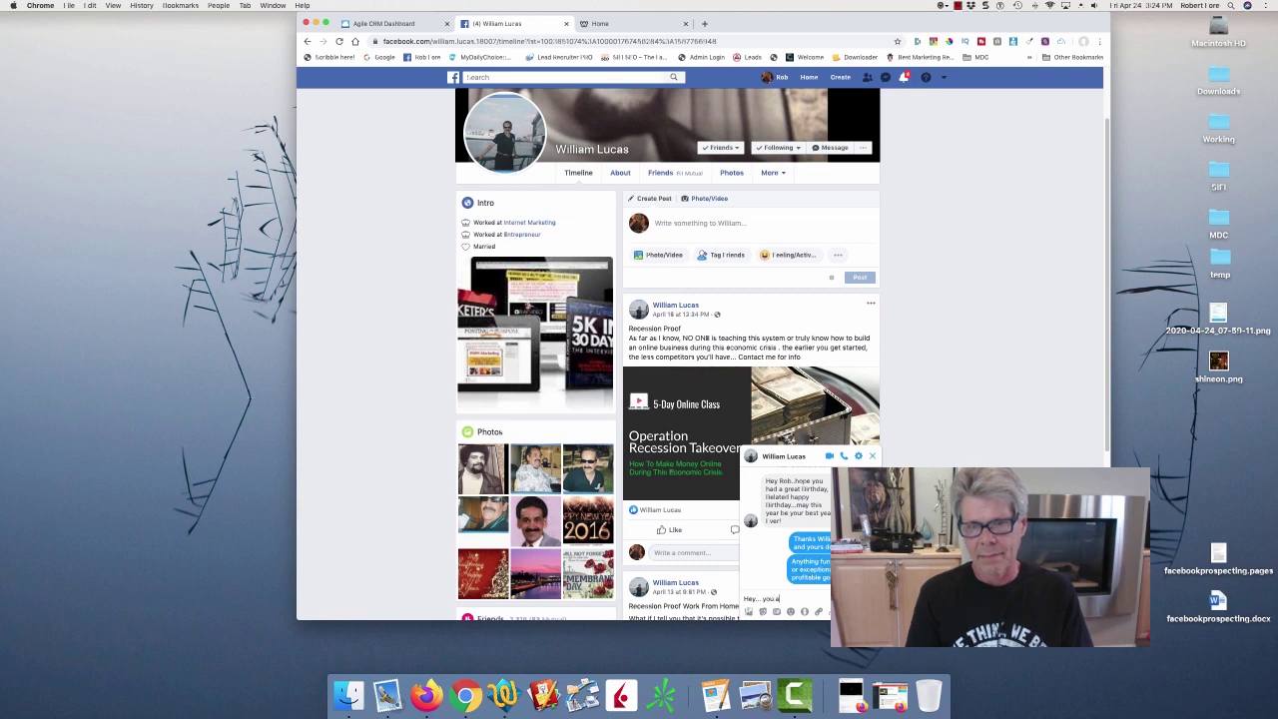
{"action": "key", "text": "BackSpace"}
{"action": "key", "text": "BackSpace"}
{"action": "key", "text": "BackSpace"}
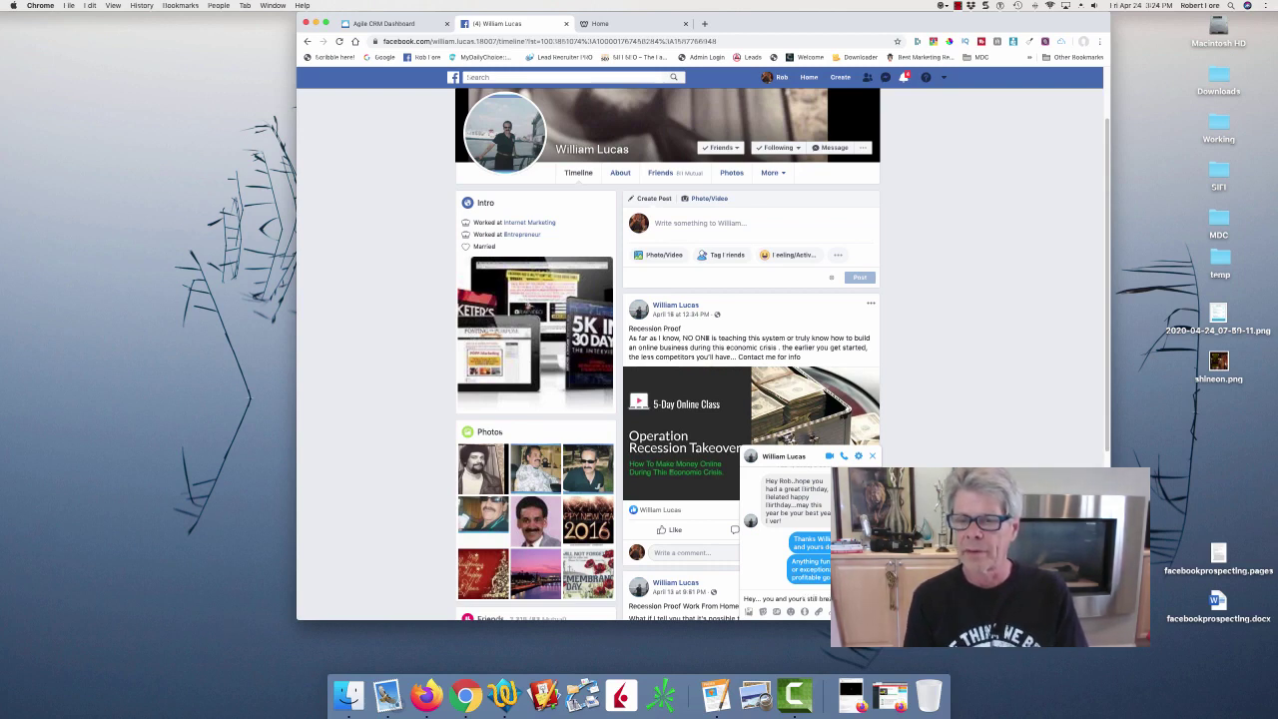
{"action": "type", "text": "there? How's"}
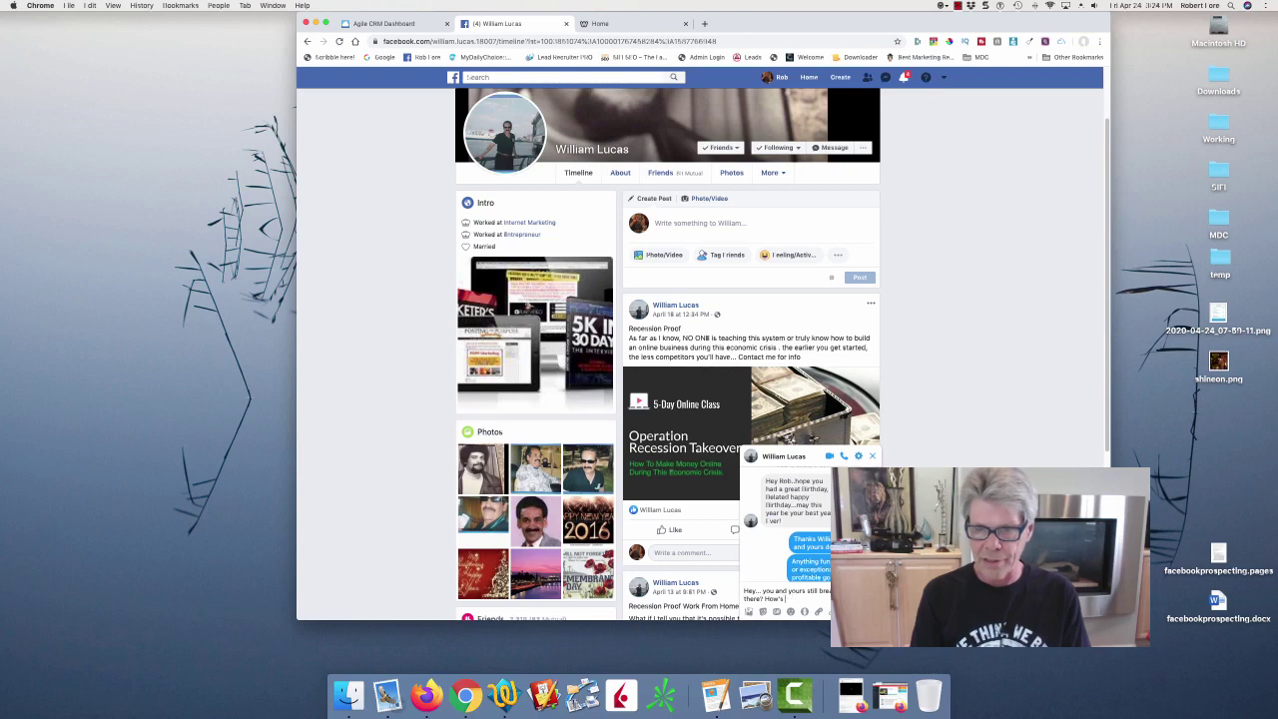
{"action": "type", "text": " Open"}
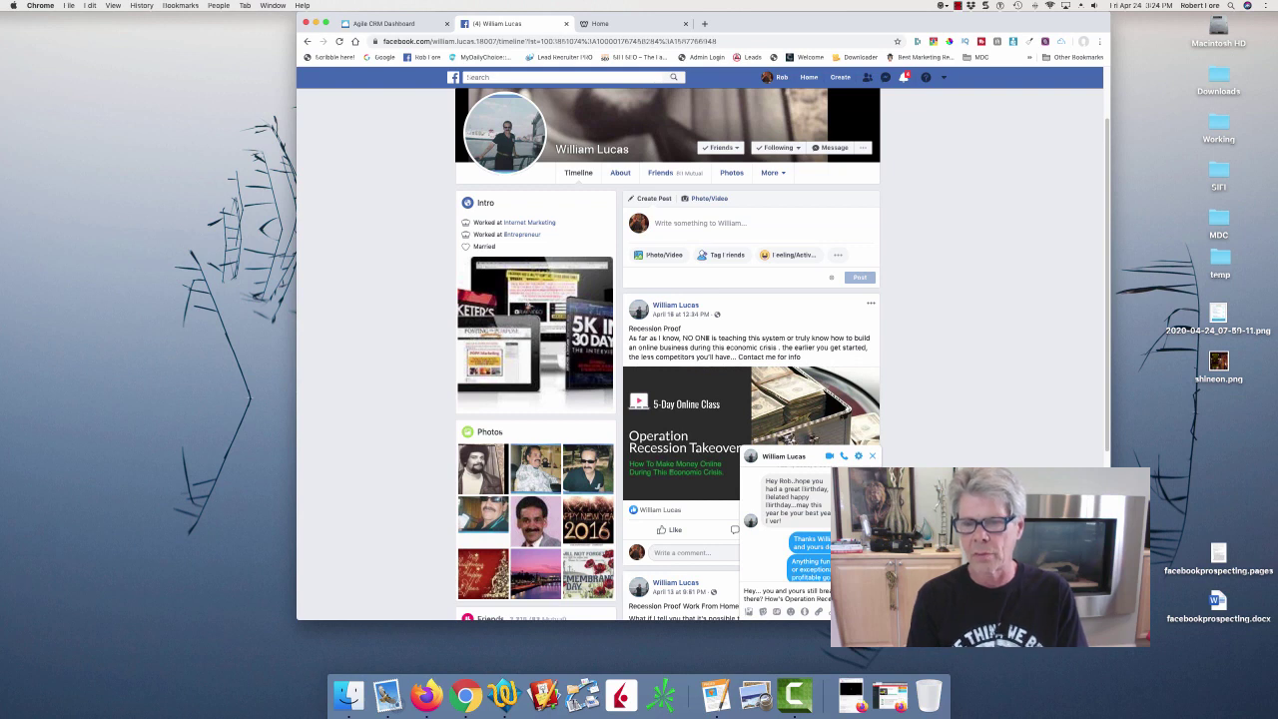
{"action": "type", "text": "out for you.."}
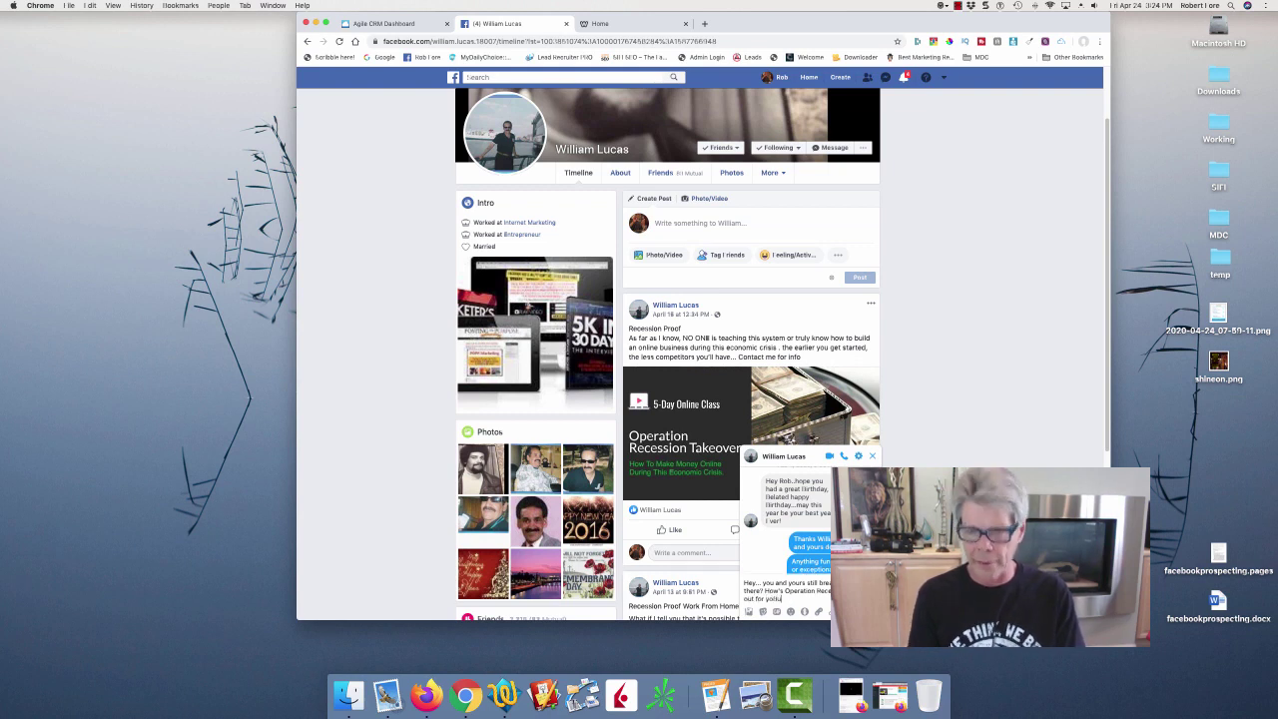
{"action": "key", "text": "BackSpace"}
{"action": "key", "text": "BackSpace"}
{"action": "key", "text": "Return"}
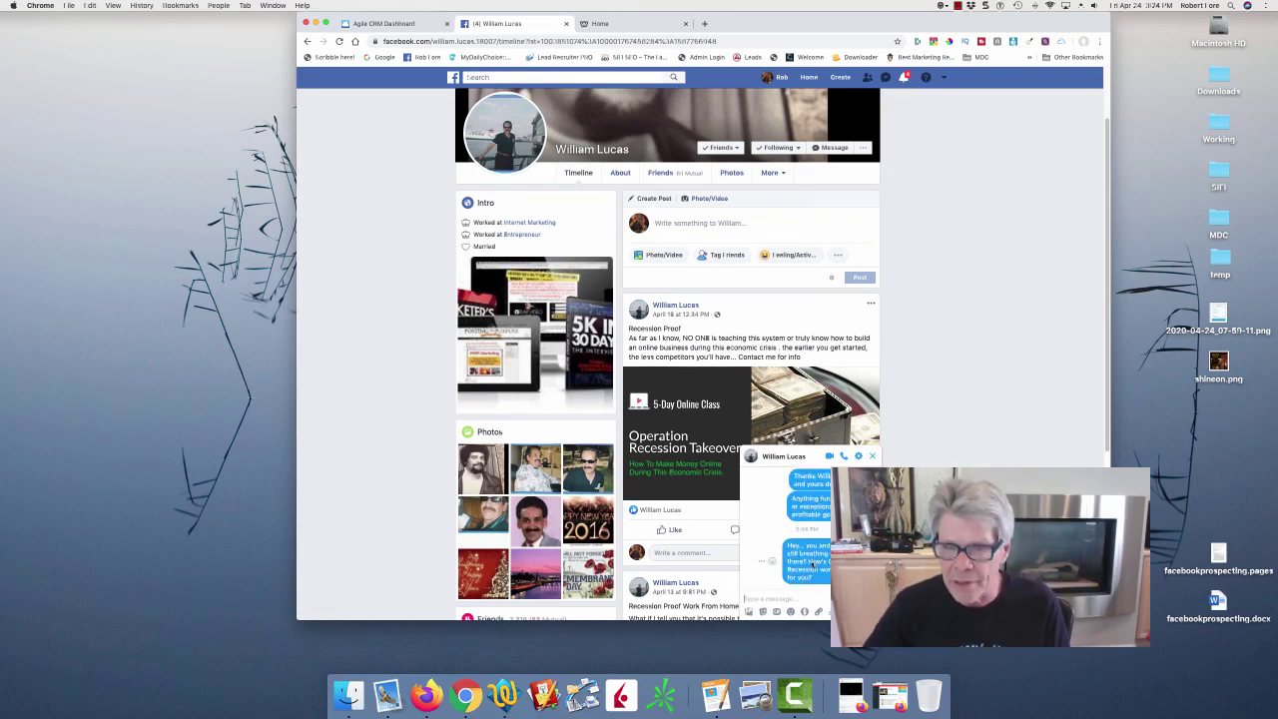
Copy the sent message text, close the chat, and return to the Agile CRM record.
{"action": "left_click_drag", "start_coordinate": [786, 546], "coordinate": [822, 580]}
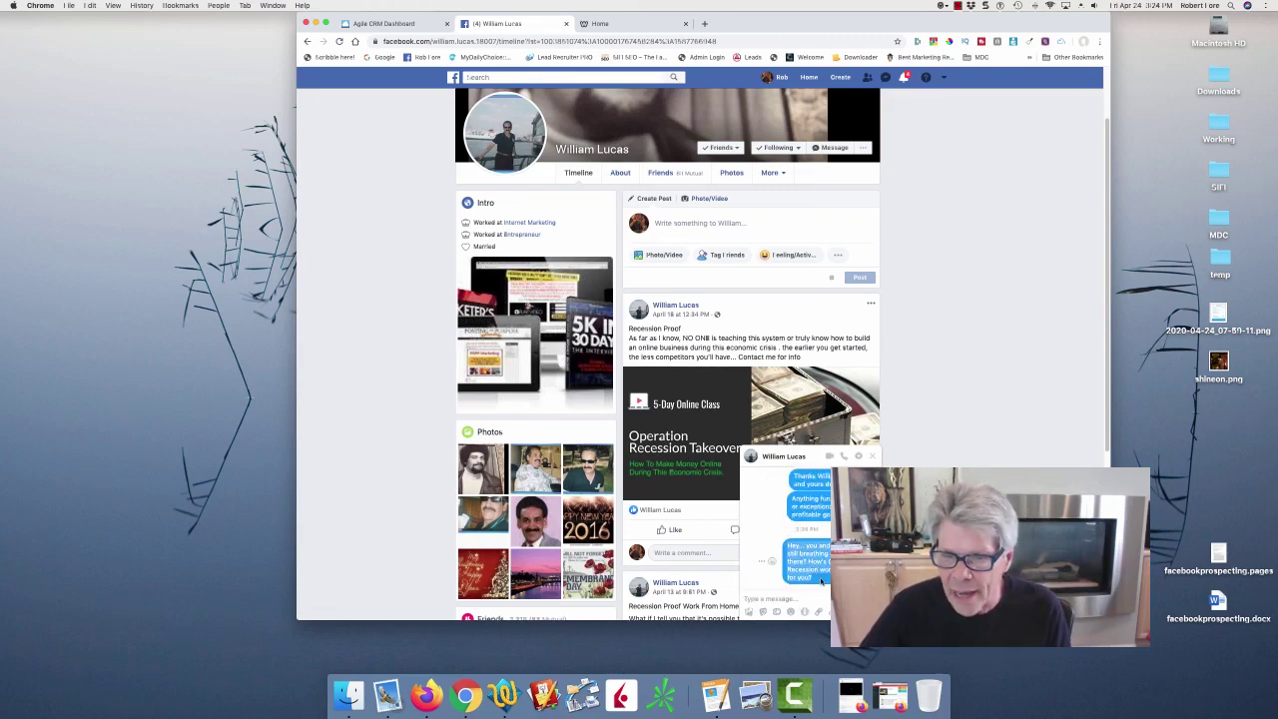
{"action": "key", "text": "super+c"}
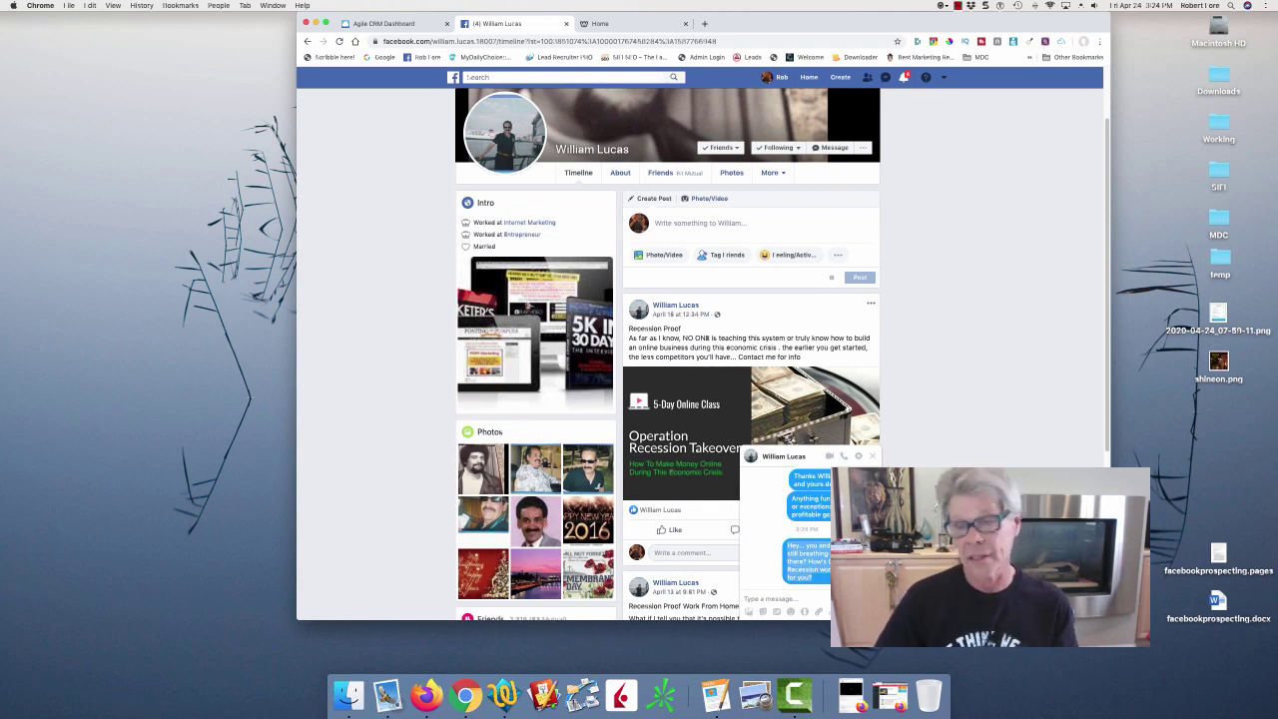
{"action": "left_click", "coordinate": [871, 458]}
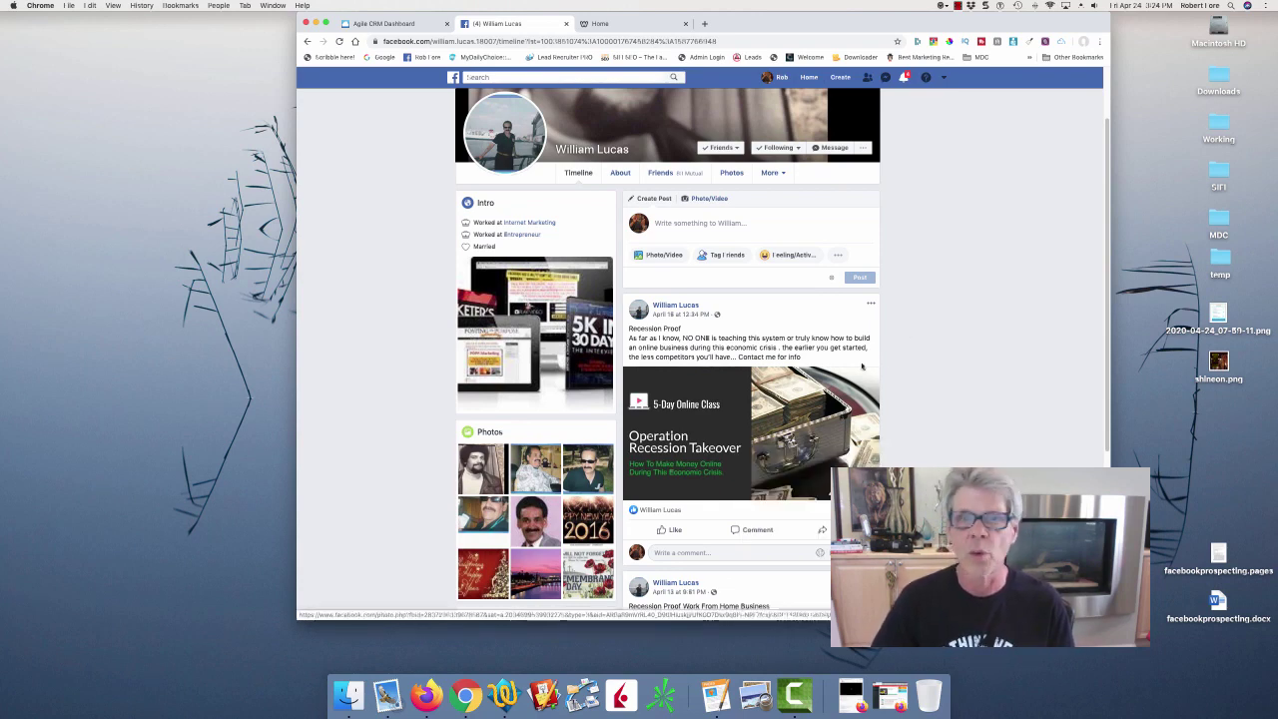
{"action": "left_click", "coordinate": [408, 22]}
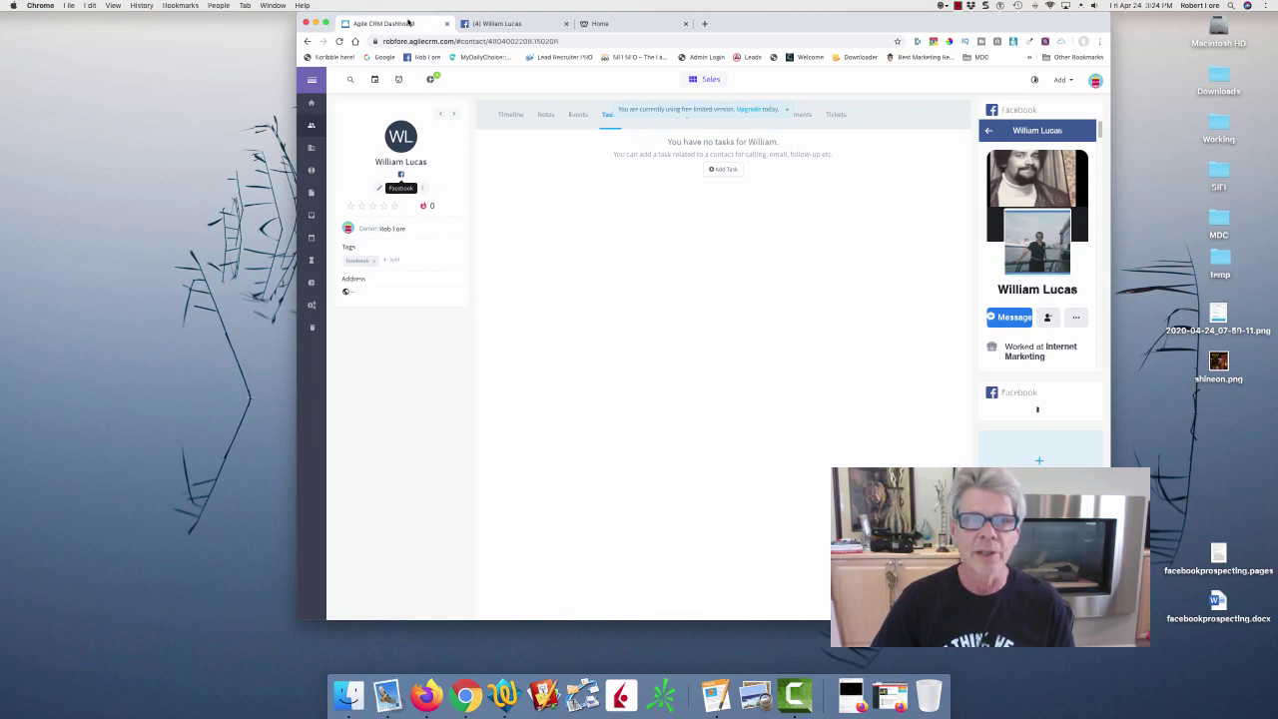
Give the contact a one-star rating and a lead score of 1.
{"action": "left_click", "coordinate": [350, 206]}
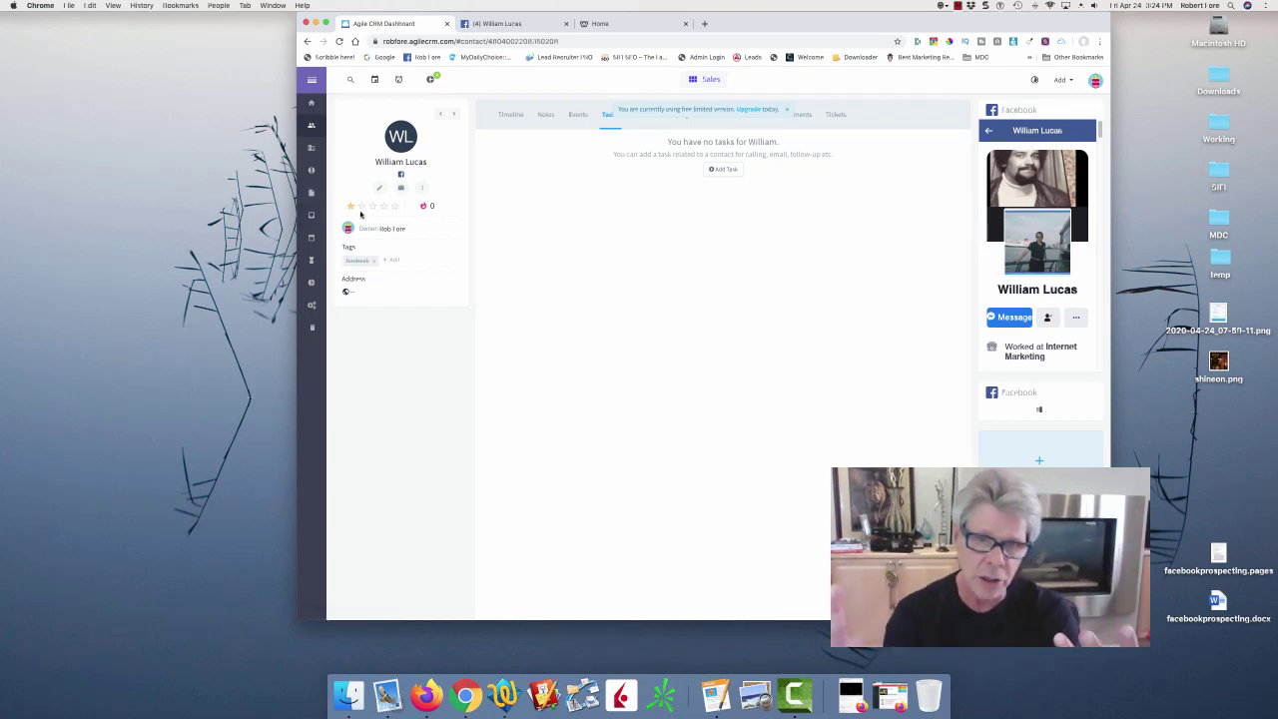
{"action": "left_click", "coordinate": [432, 205]}
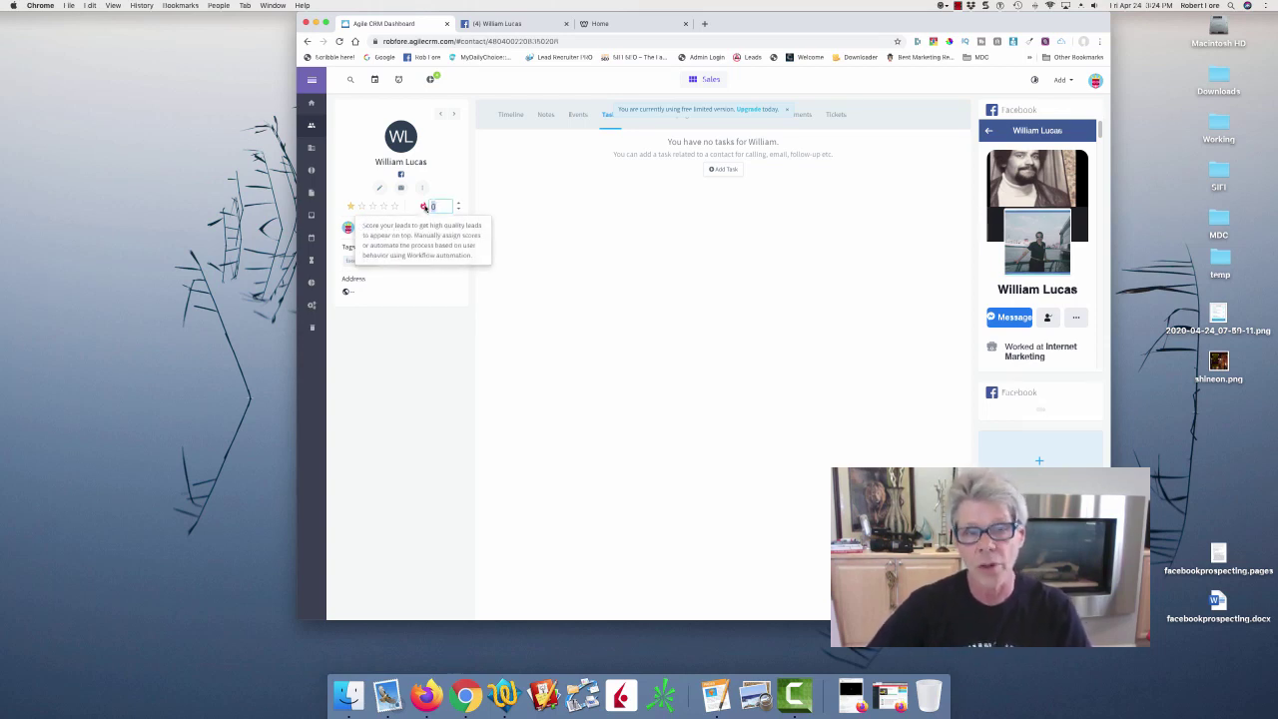
{"action": "type", "text": "1"}
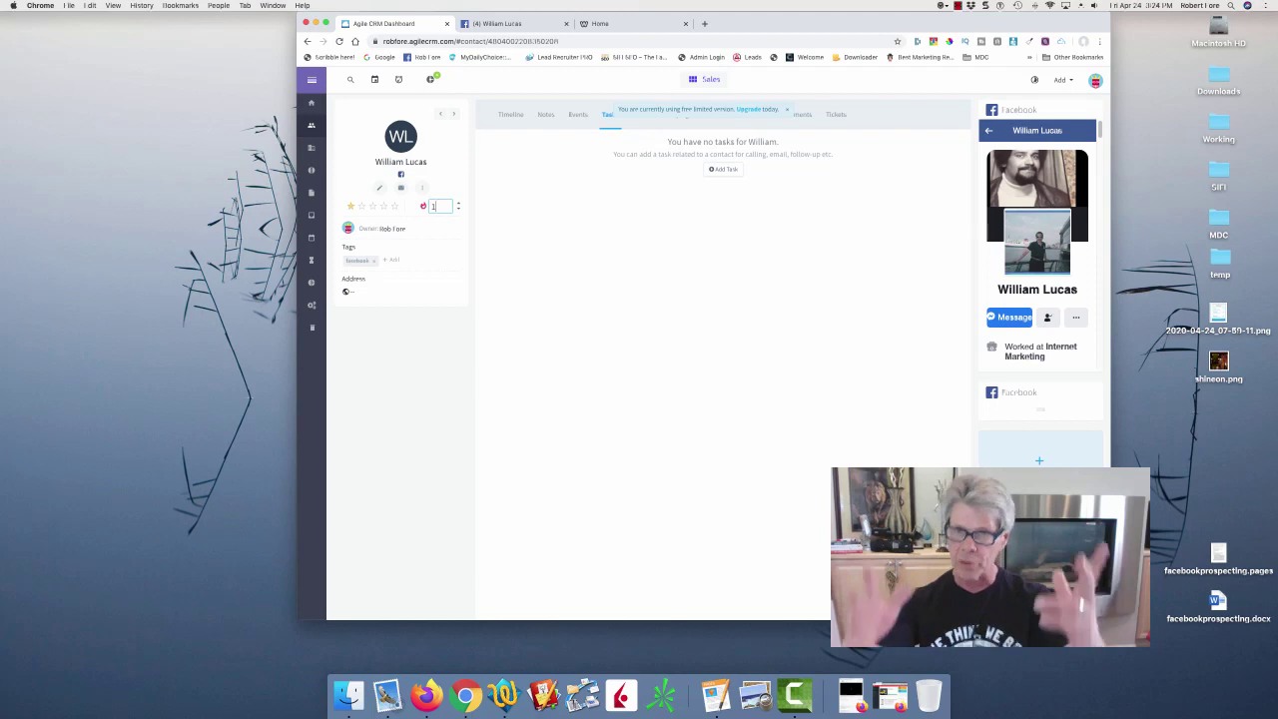
{"action": "left_click", "coordinate": [590, 163]}
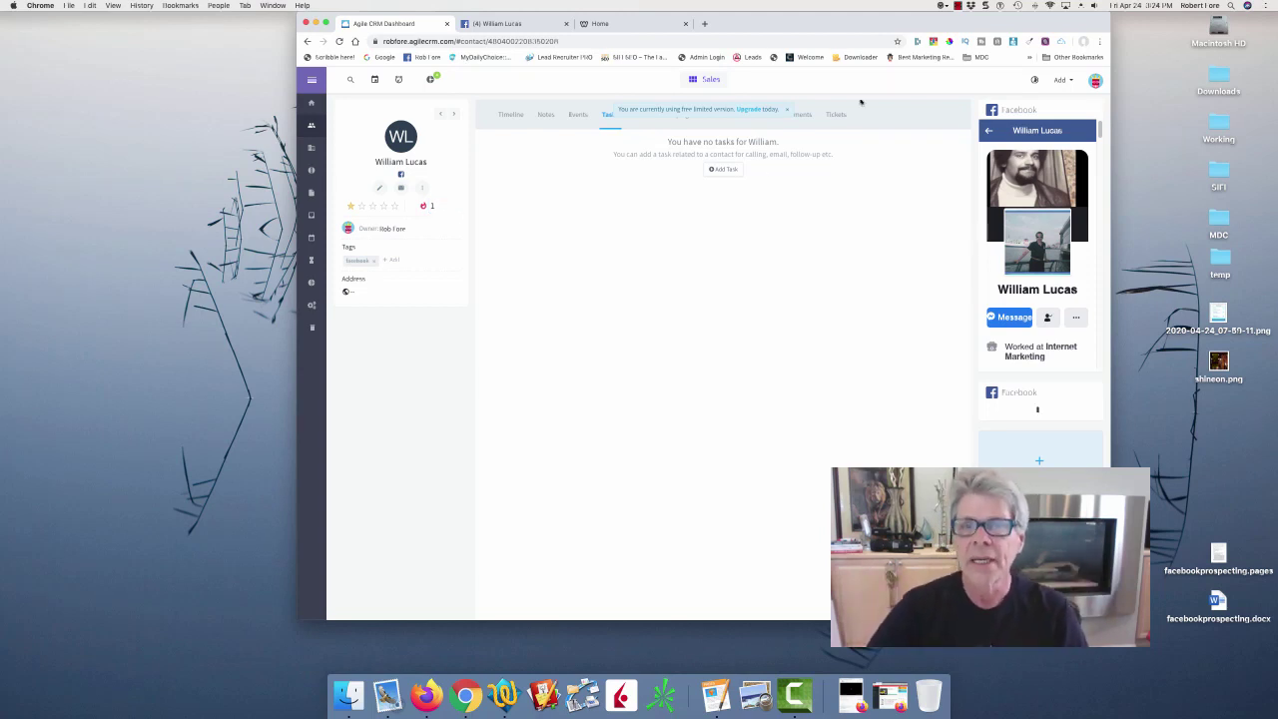
{"action": "left_click", "coordinate": [724, 169]}
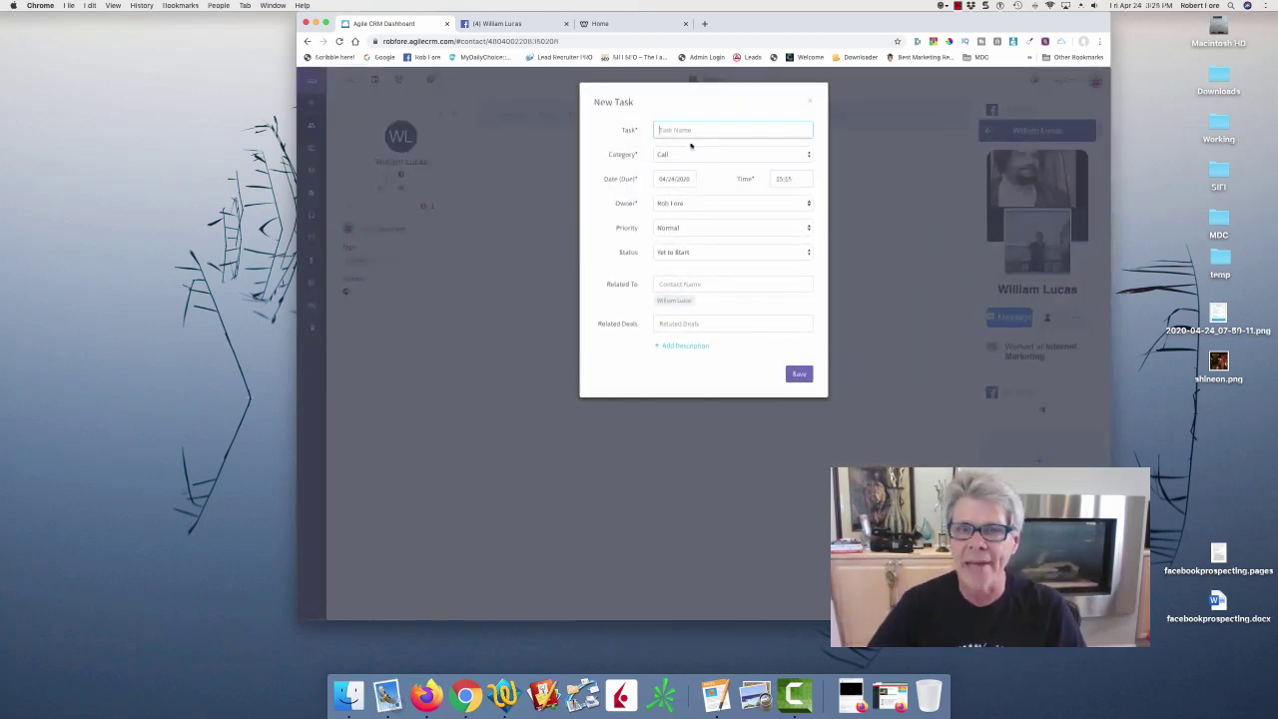
Save a call task named 'FU' due April 26, 2020 for the contact.
{"action": "type", "text": "F"}
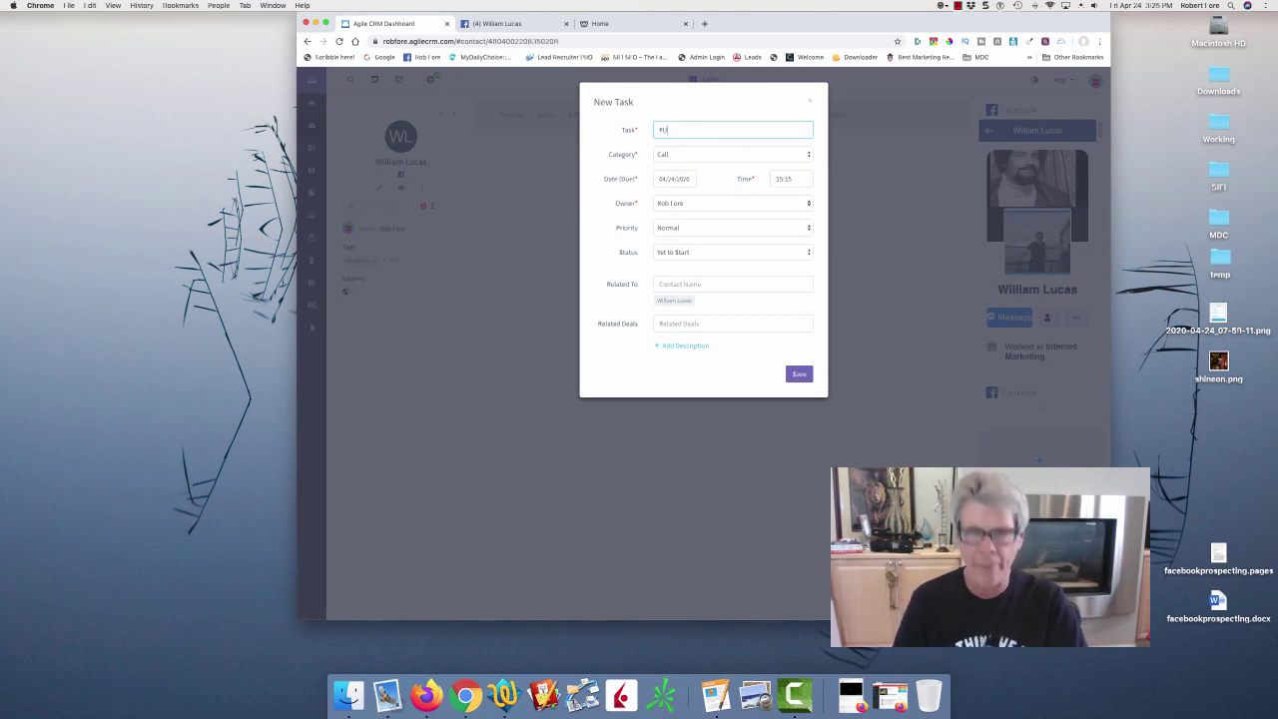
{"action": "type", "text": "U"}
{"action": "left_click", "coordinate": [694, 180]}
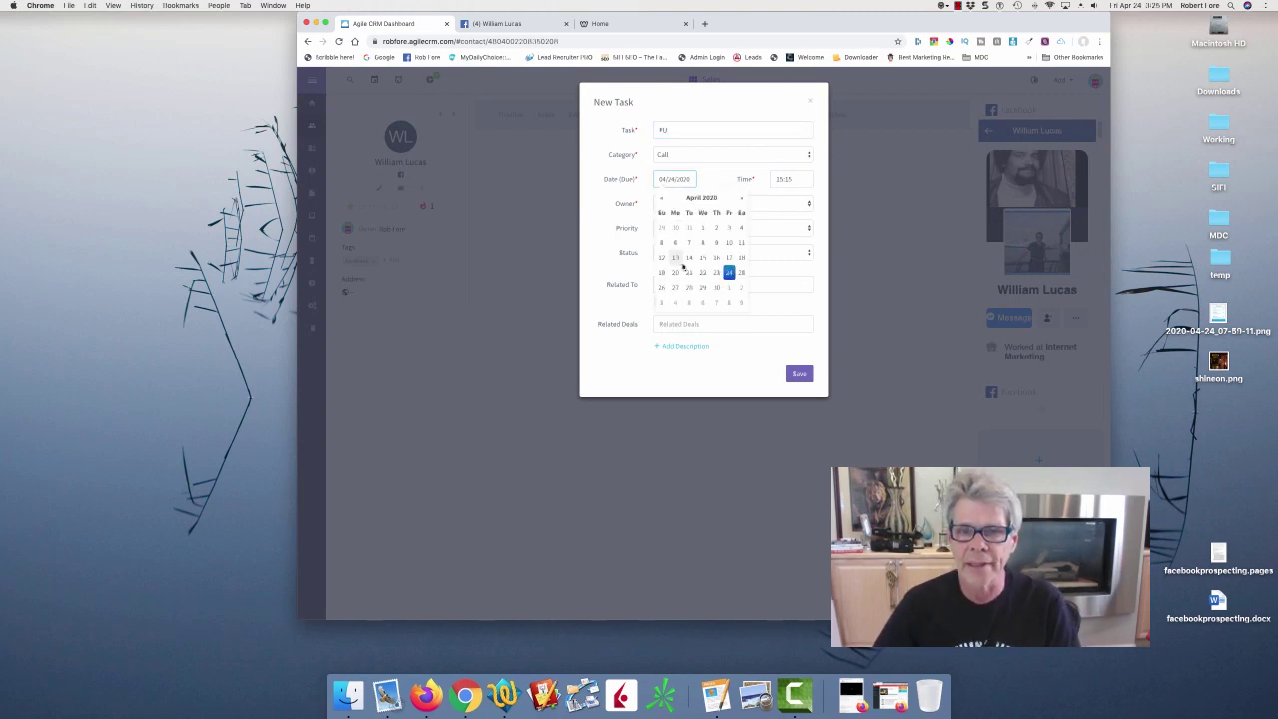
{"action": "left_click", "coordinate": [674, 127]}
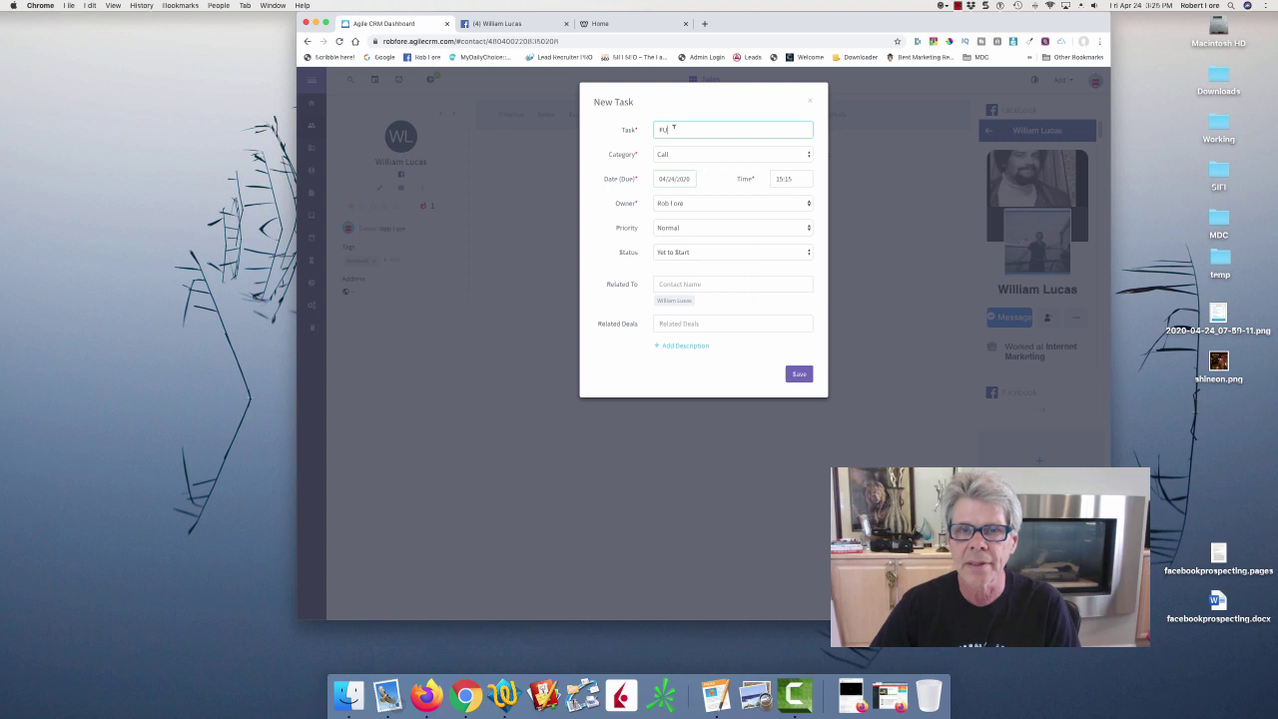
{"action": "left_click", "coordinate": [669, 178]}
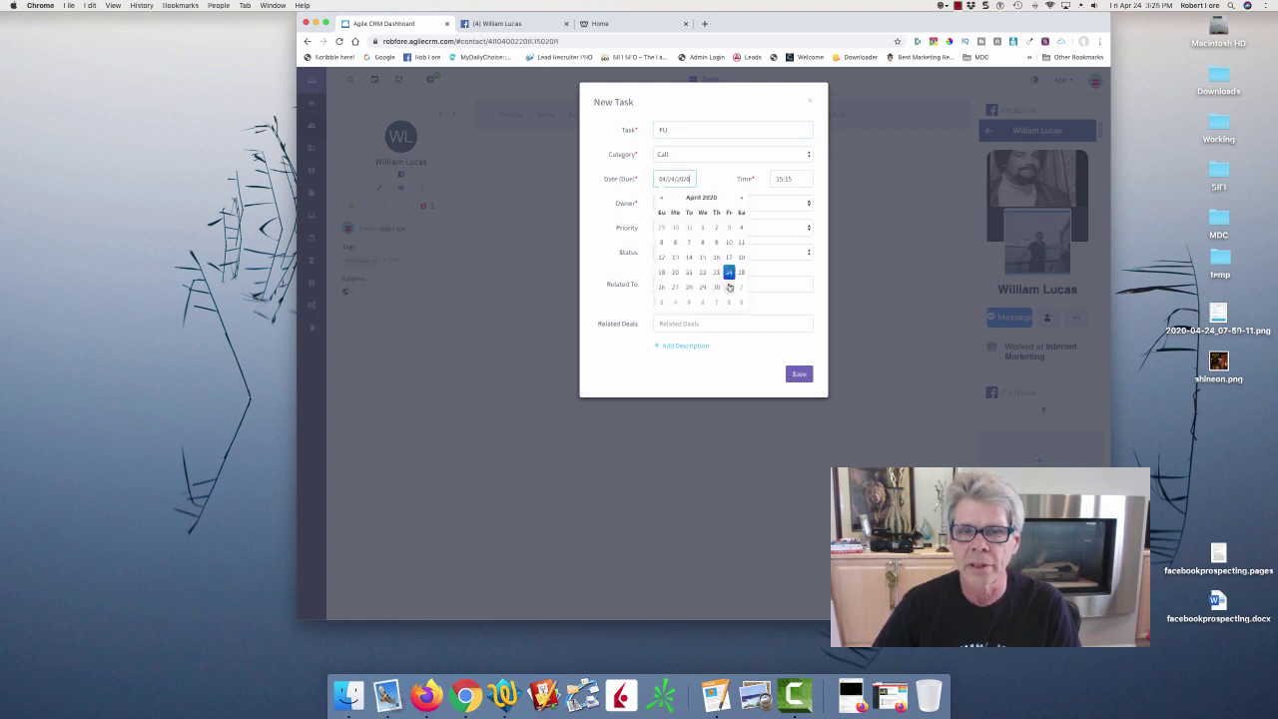
{"action": "left_click", "coordinate": [661, 287]}
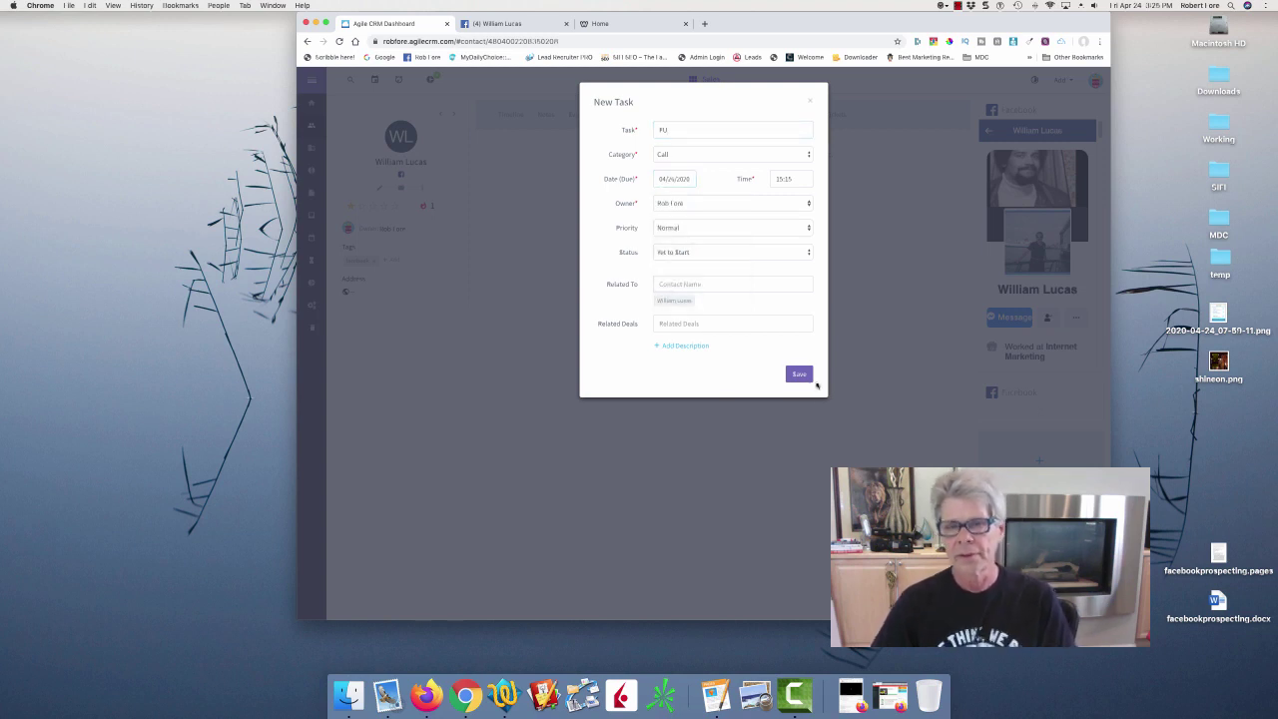
{"action": "left_click", "coordinate": [799, 375]}
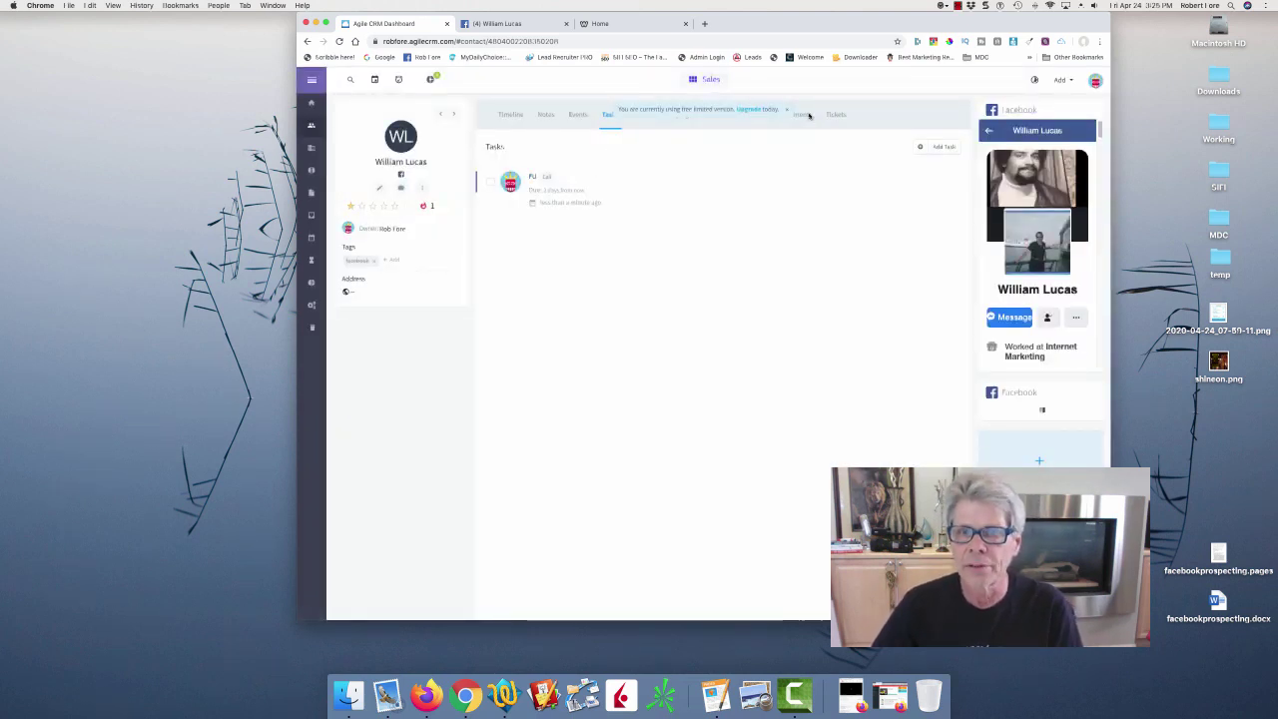
Add a 'Last Contact' note containing the pasted Messenger check-in message.
{"action": "left_click", "coordinate": [547, 116]}
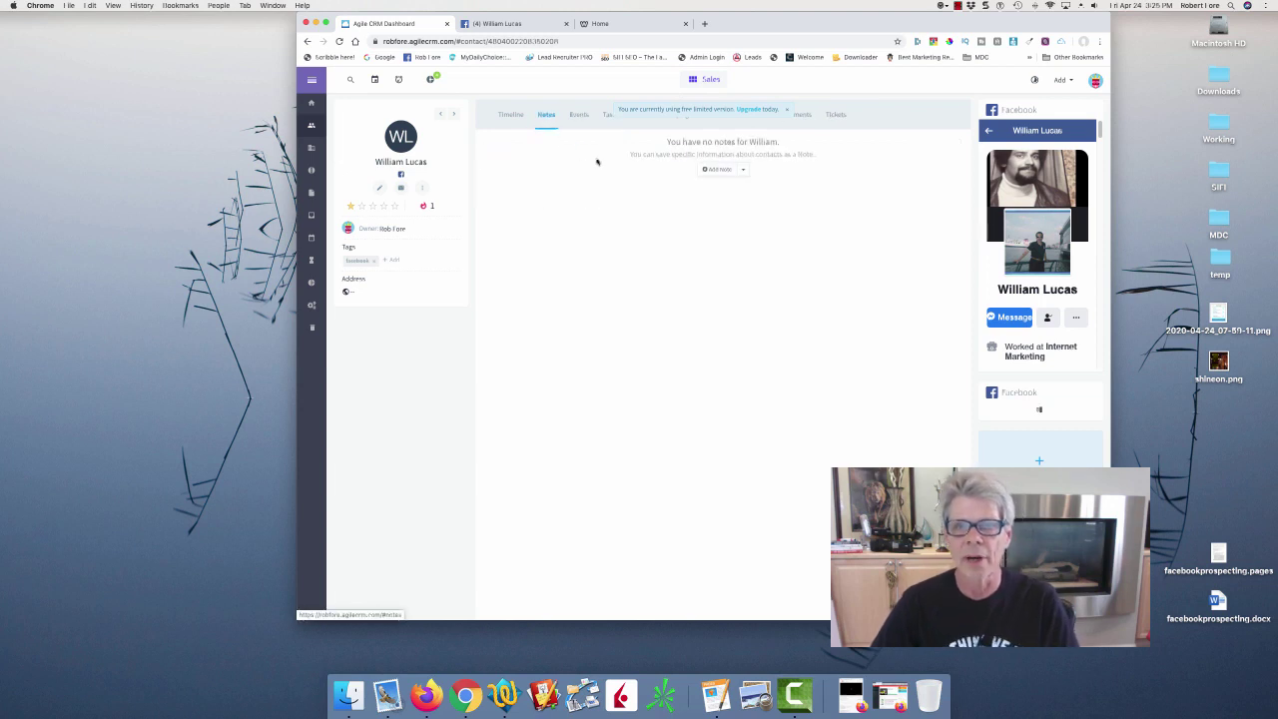
{"action": "left_click", "coordinate": [709, 167]}
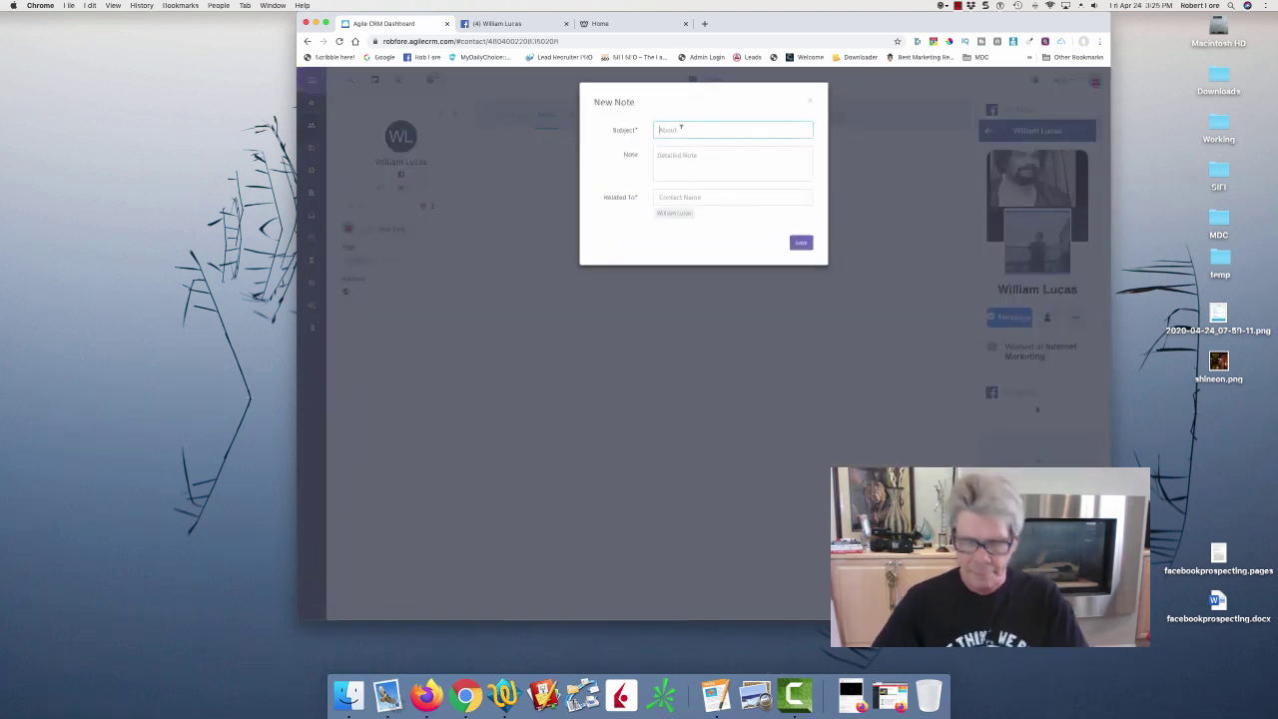
{"action": "type", "text": "Unfrie"}
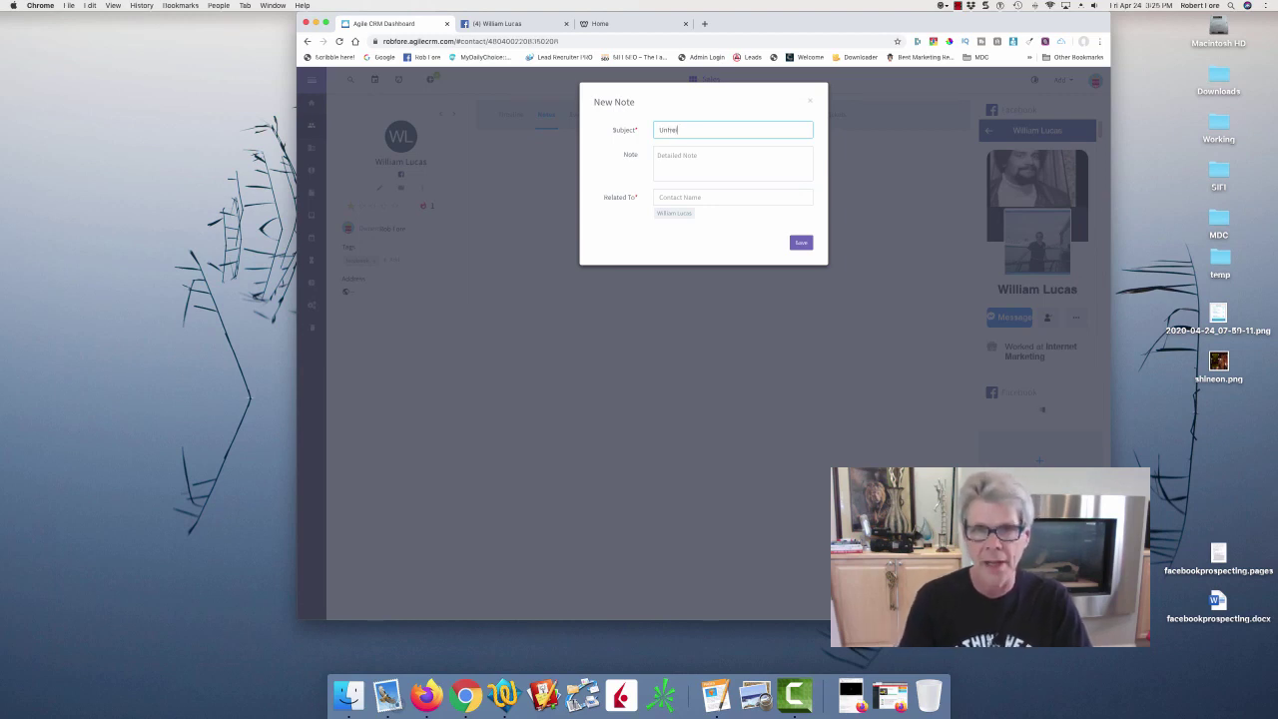
{"action": "type", "text": "nd"}
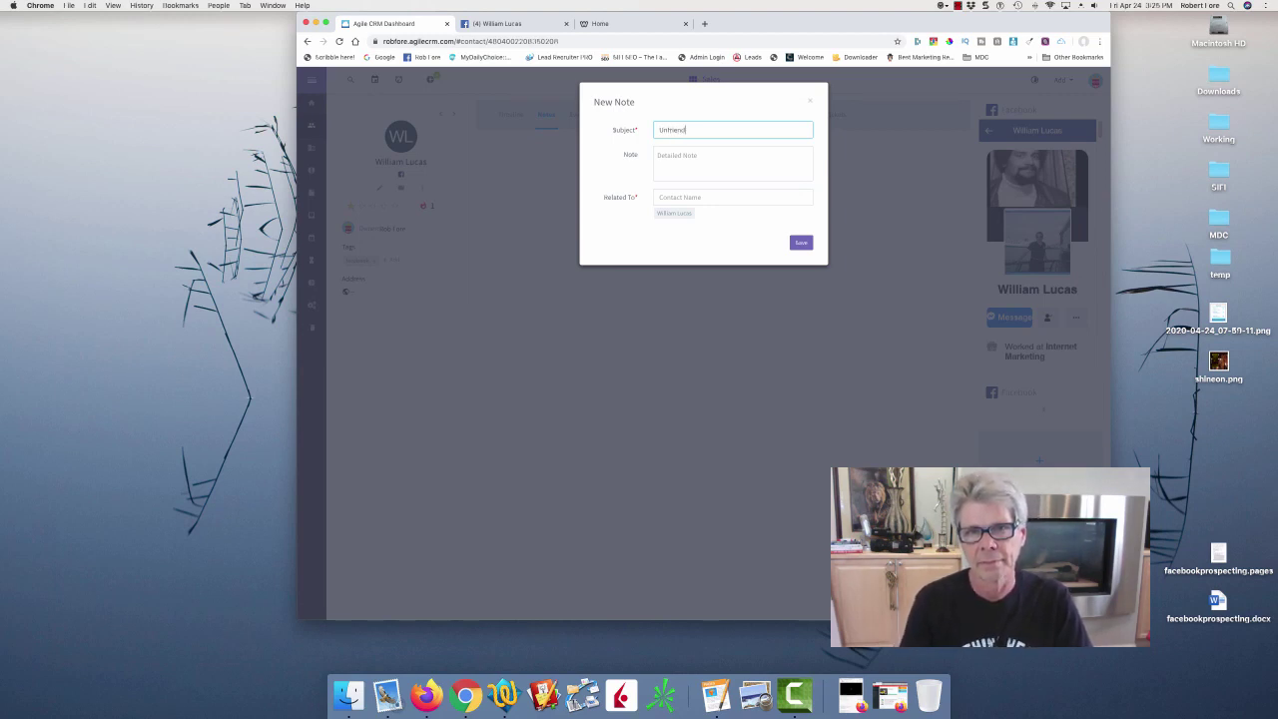
{"action": "left_click", "coordinate": [675, 156]}
{"action": "type", "text": "Hey... You and yours still breathing over there? How's Operation Recession working out for you?"}
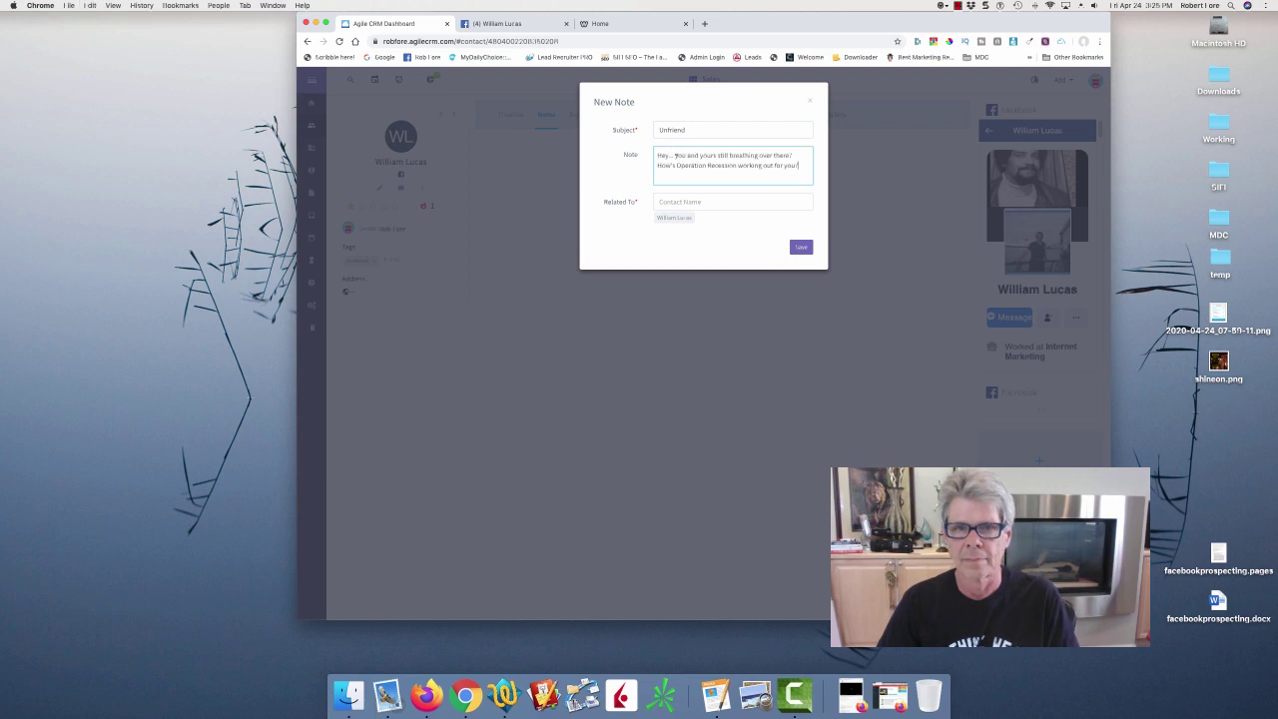
{"action": "left_click", "coordinate": [695, 128]}
{"action": "double_click", "coordinate": [695, 128]}
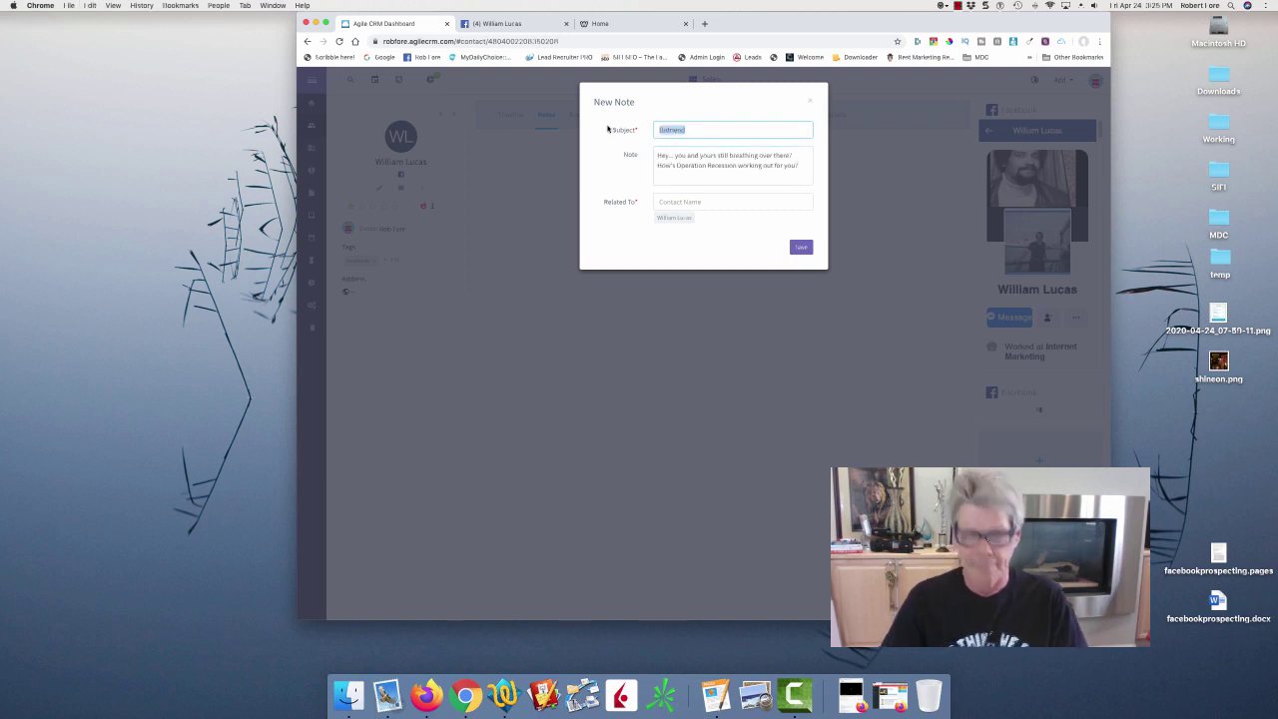
{"action": "type", "text": "Last Contact"}
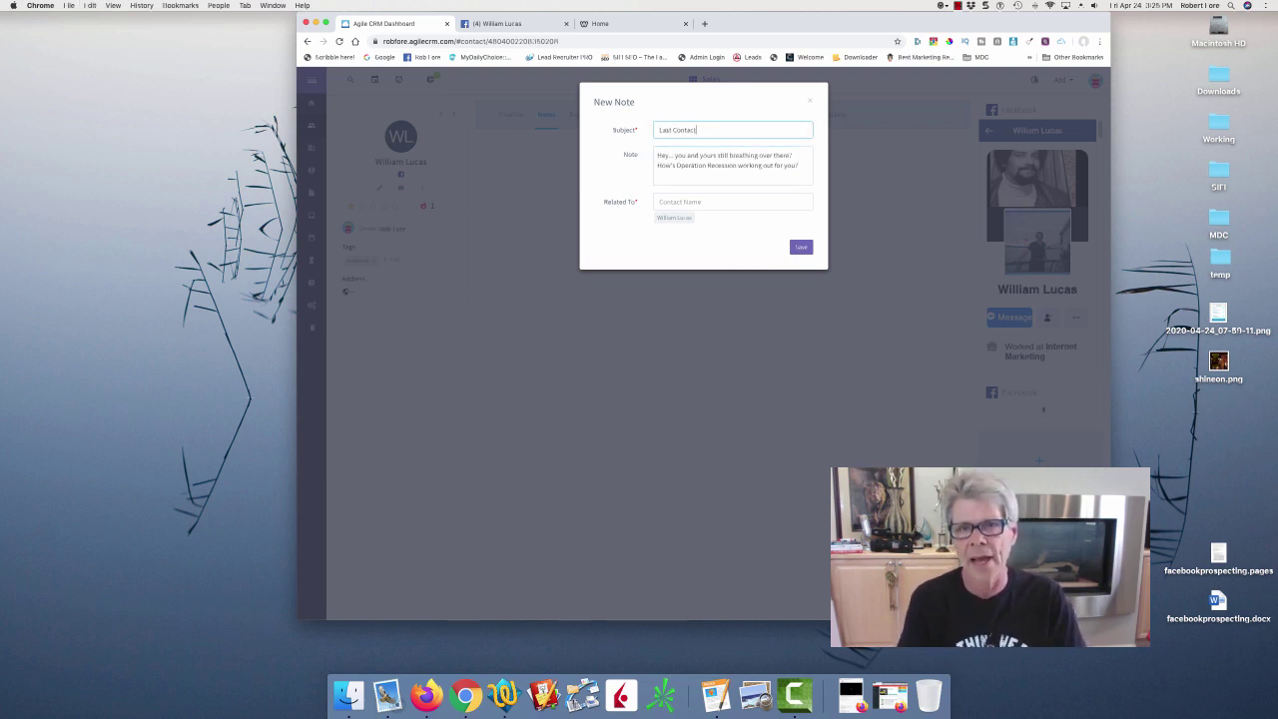
{"action": "left_click", "coordinate": [803, 246]}
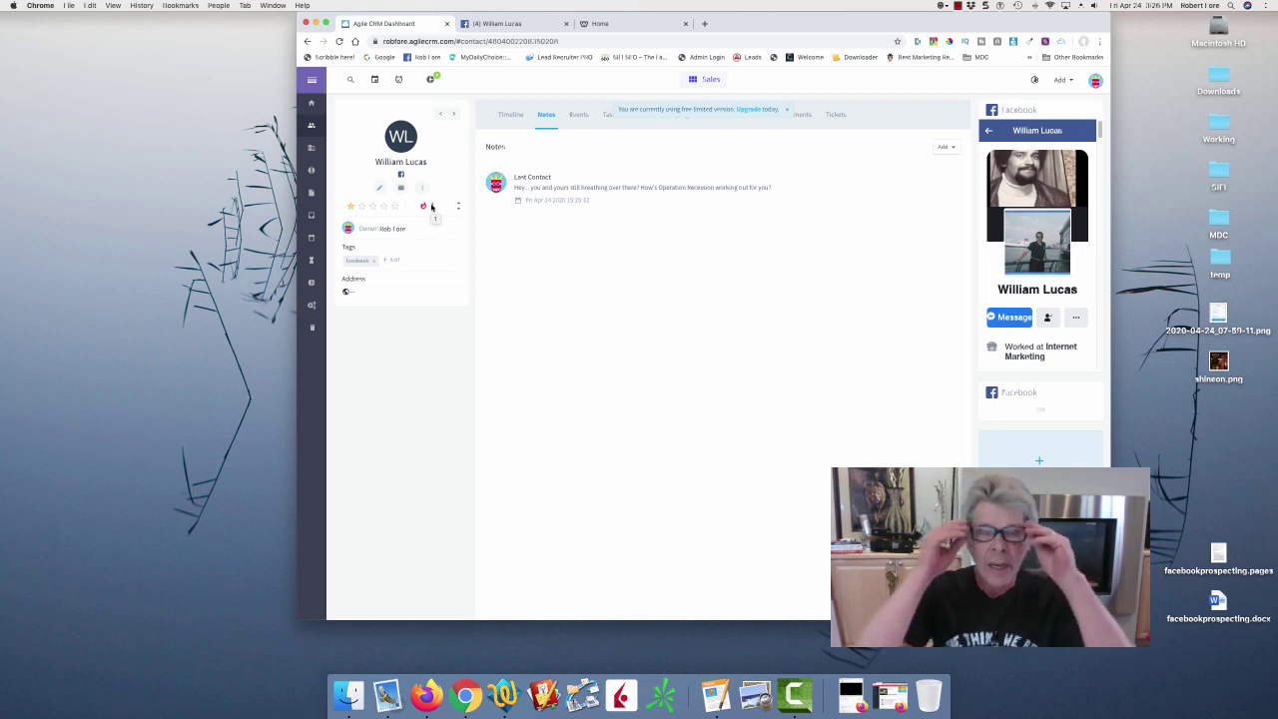
Close the old tabs, rate a contact one star, and open the next contact's Facebook profile.
{"action": "left_click", "coordinate": [566, 23]}
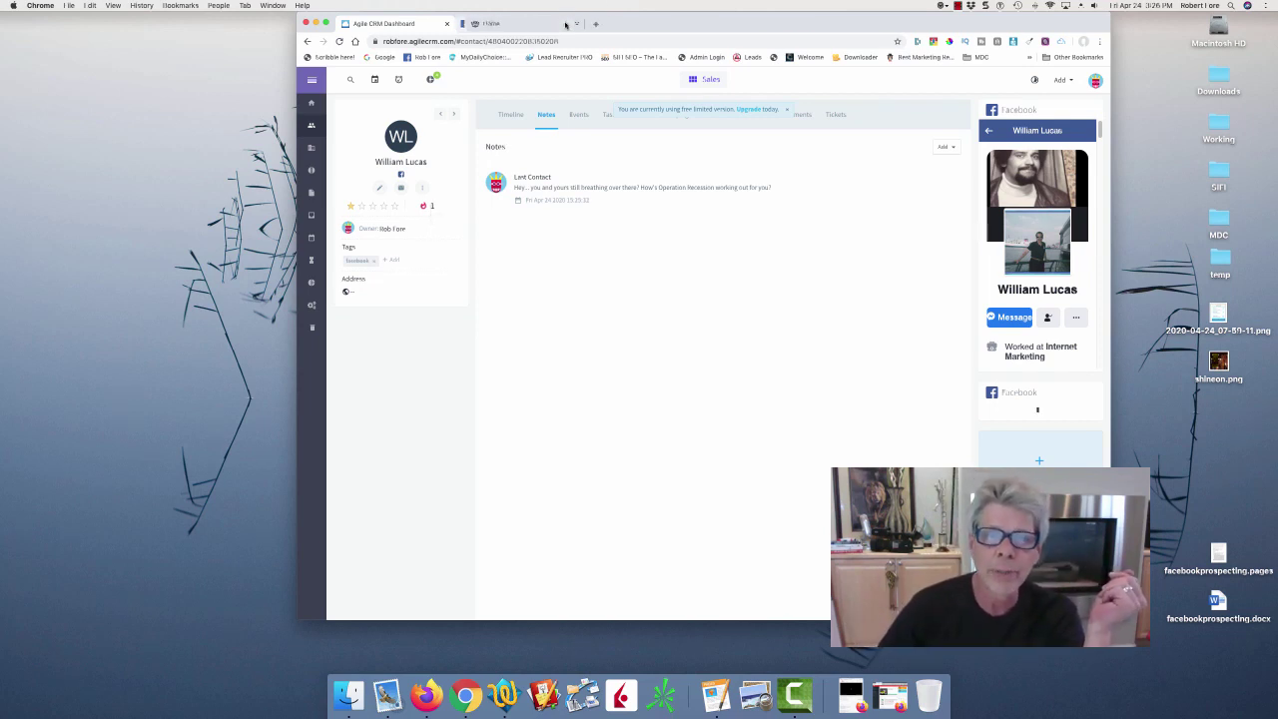
{"action": "left_click", "coordinate": [565, 23]}
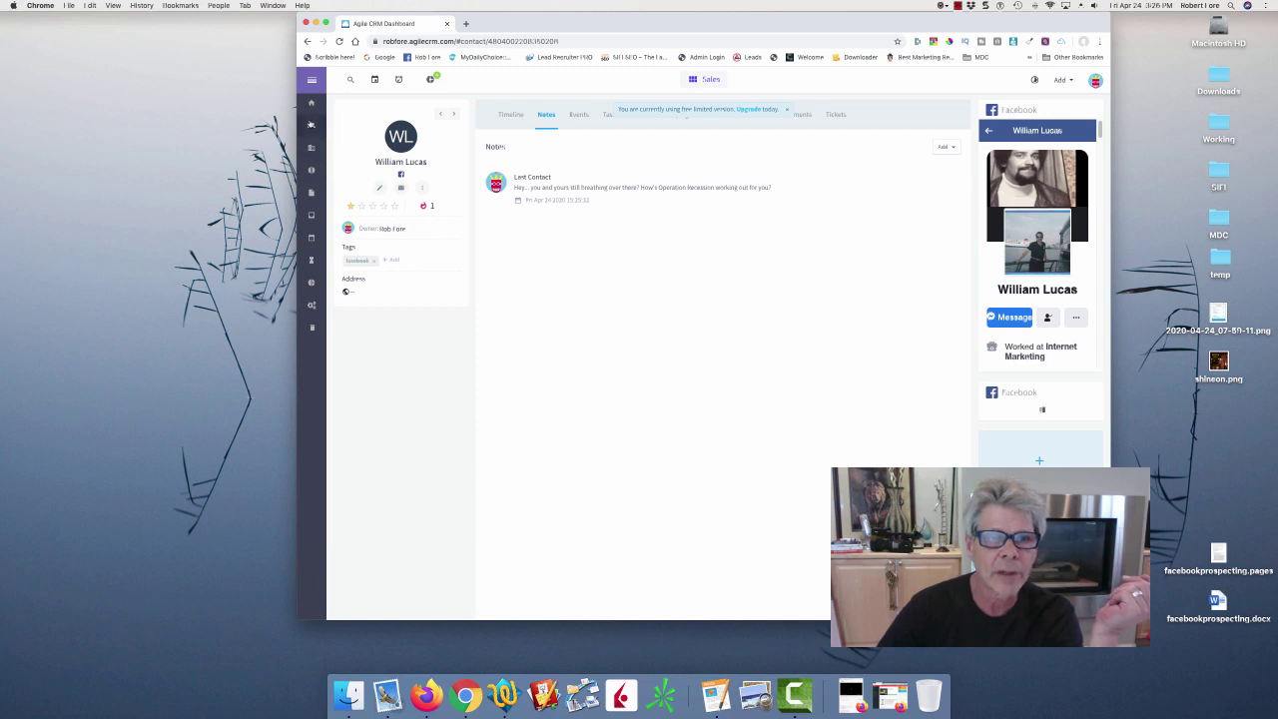
{"action": "left_click", "coordinate": [314, 152]}
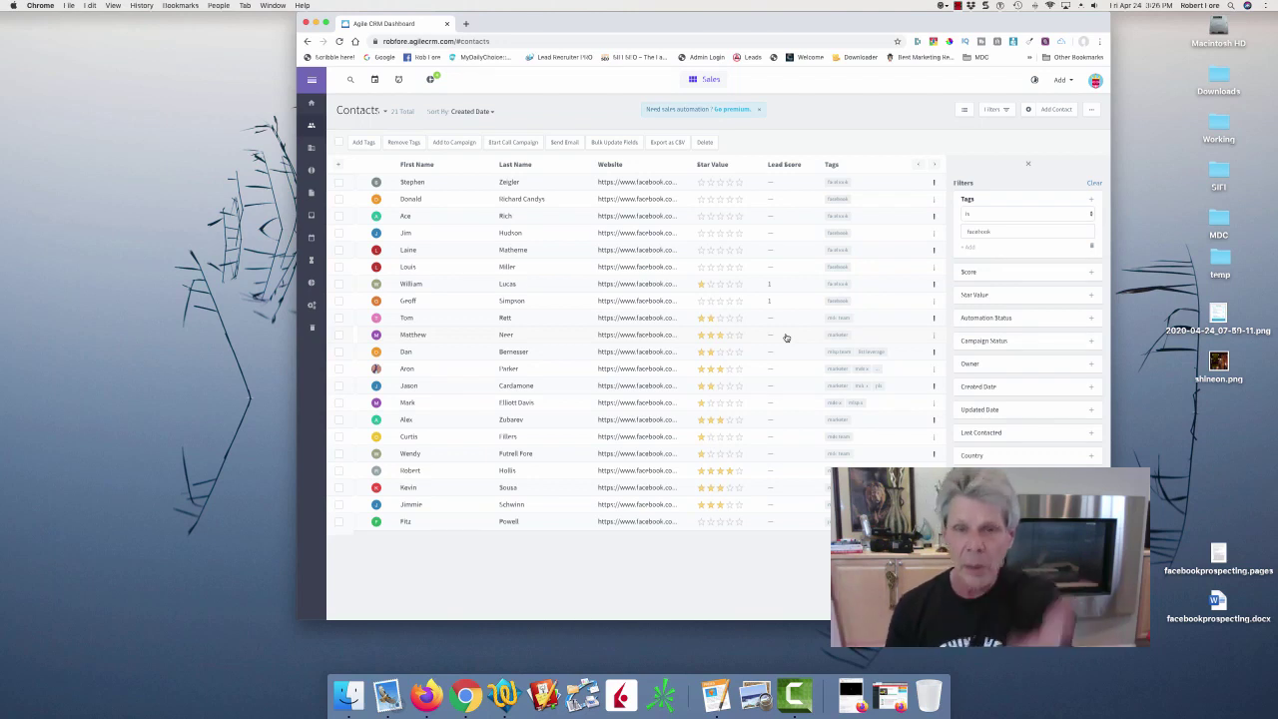
{"action": "left_click", "coordinate": [701, 286]}
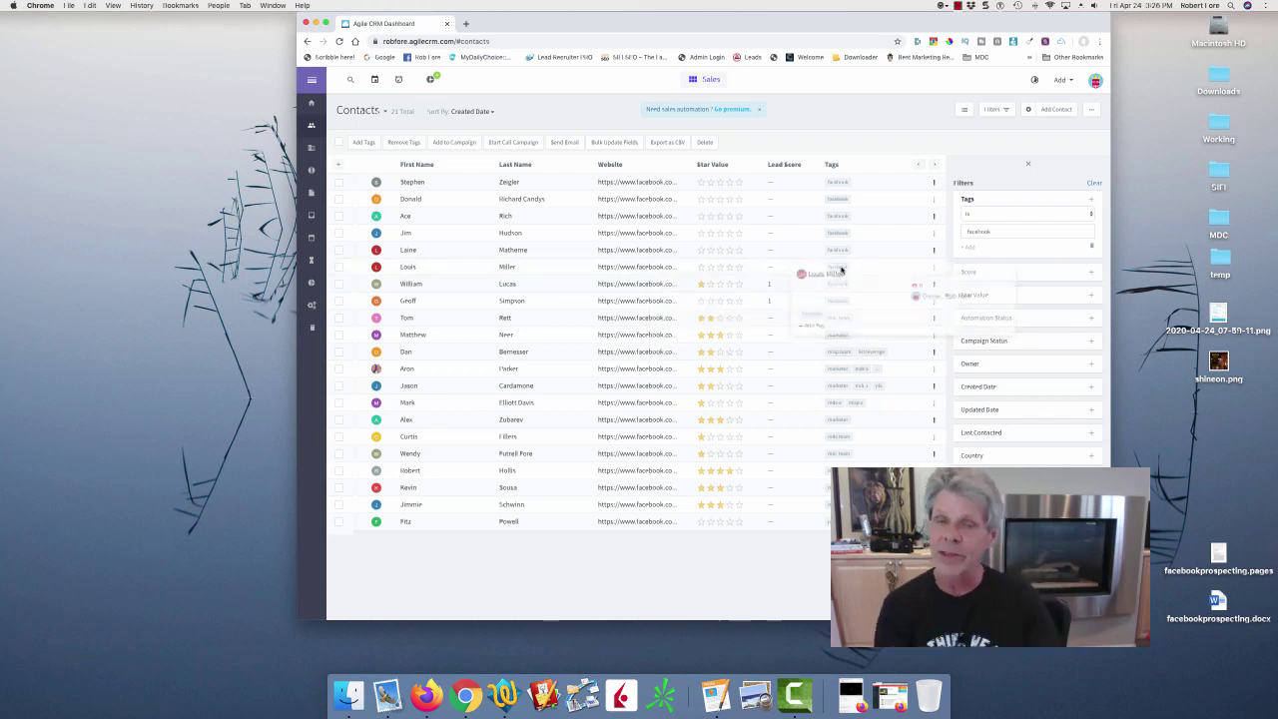
{"action": "left_click", "coordinate": [406, 267]}
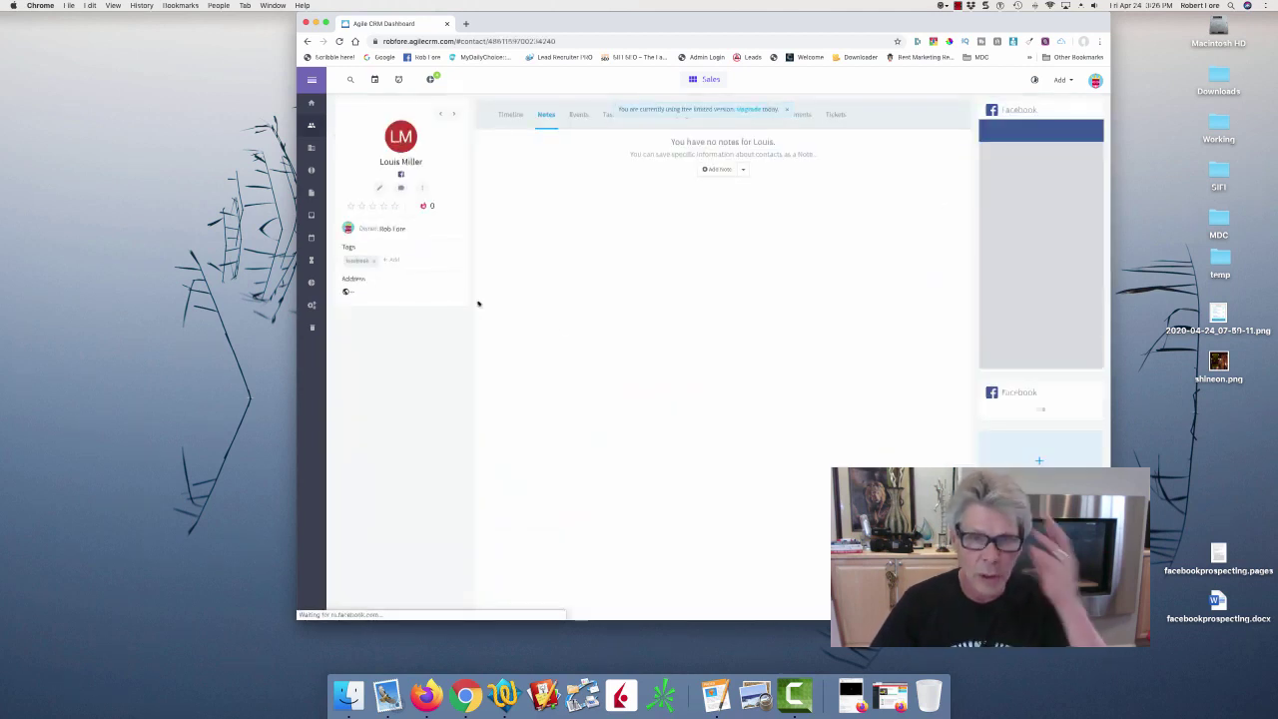
{"action": "left_click", "coordinate": [400, 174]}
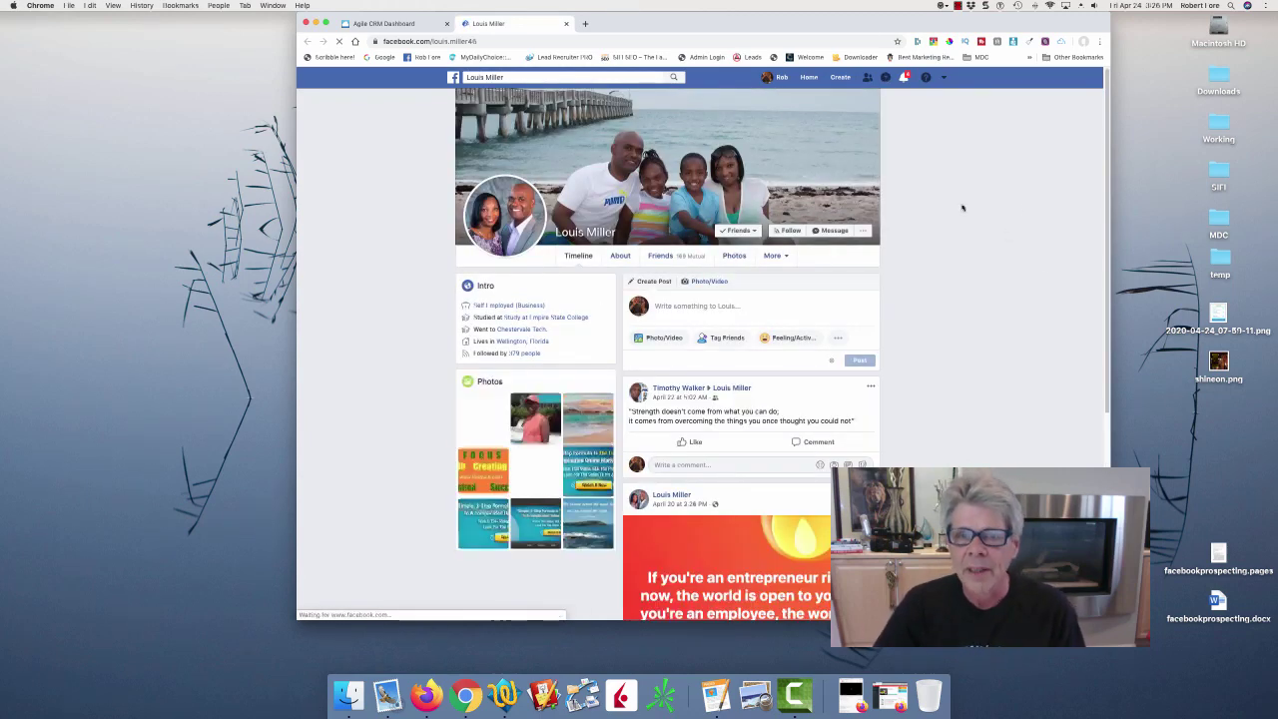
Scroll to the friend's Robert Kiyosaki entrepreneur quote post and like it.
{"action": "left_click_drag", "start_coordinate": [1107, 136], "coordinate": [1106, 145]}
{"action": "scroll", "coordinate": [1106, 145], "scroll_direction": "down", "scroll_amount": 5}
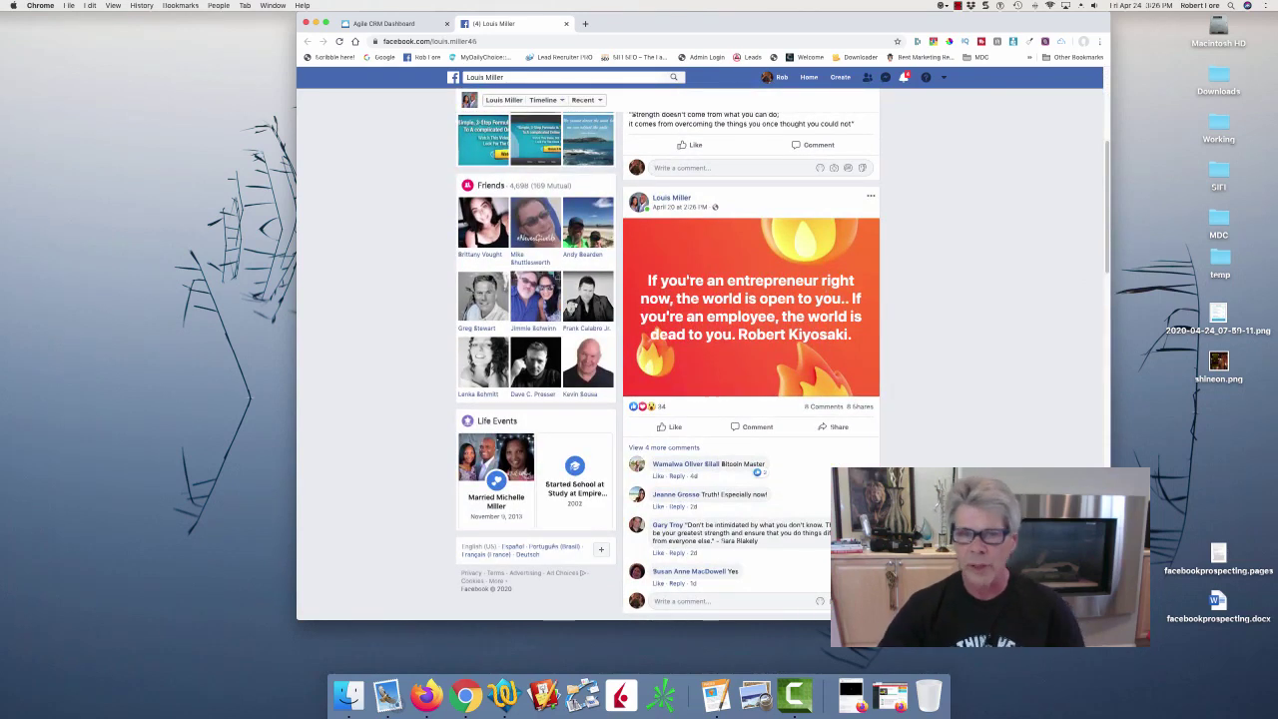
{"action": "scroll", "coordinate": [718, 380], "scroll_direction": "down", "scroll_amount": 3}
{"action": "scroll", "coordinate": [719, 380], "scroll_direction": "up", "scroll_amount": 2}
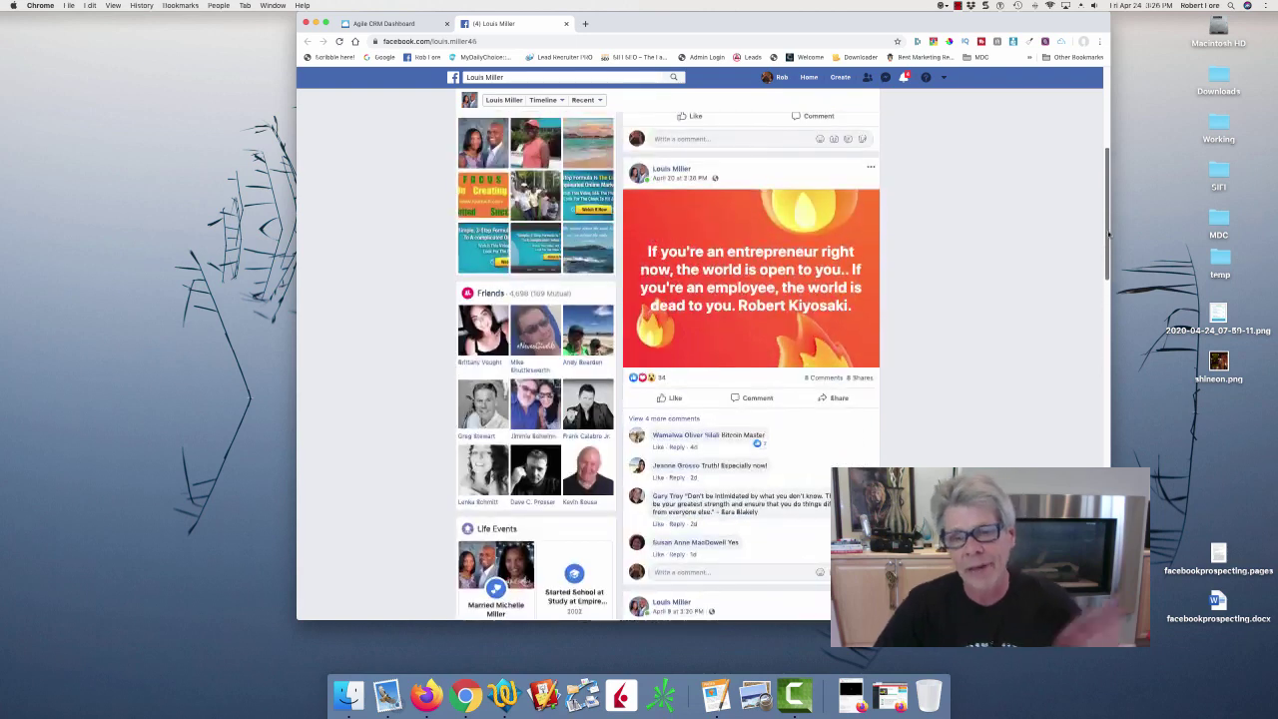
{"action": "left_click", "coordinate": [672, 398]}
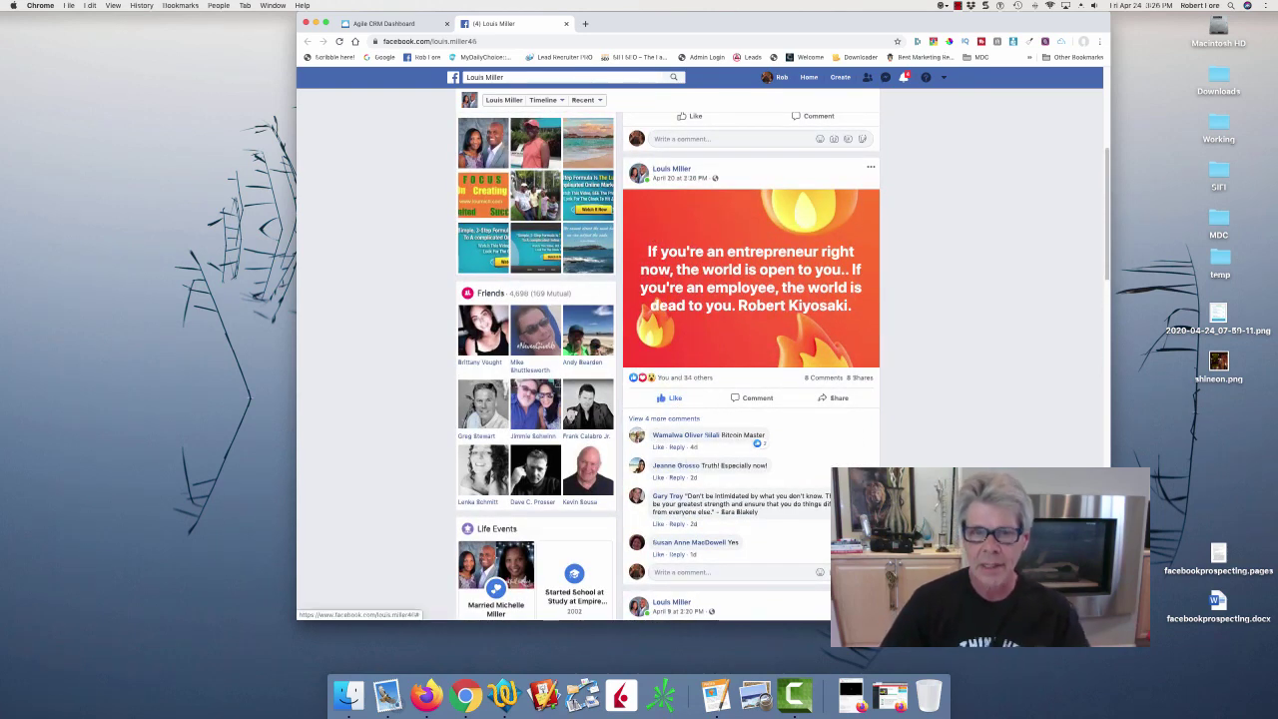
Comment 'Very true... eyes wide OPEN!' on the quote post.
{"action": "left_click", "coordinate": [744, 570]}
{"action": "type", "text": "Ver"}
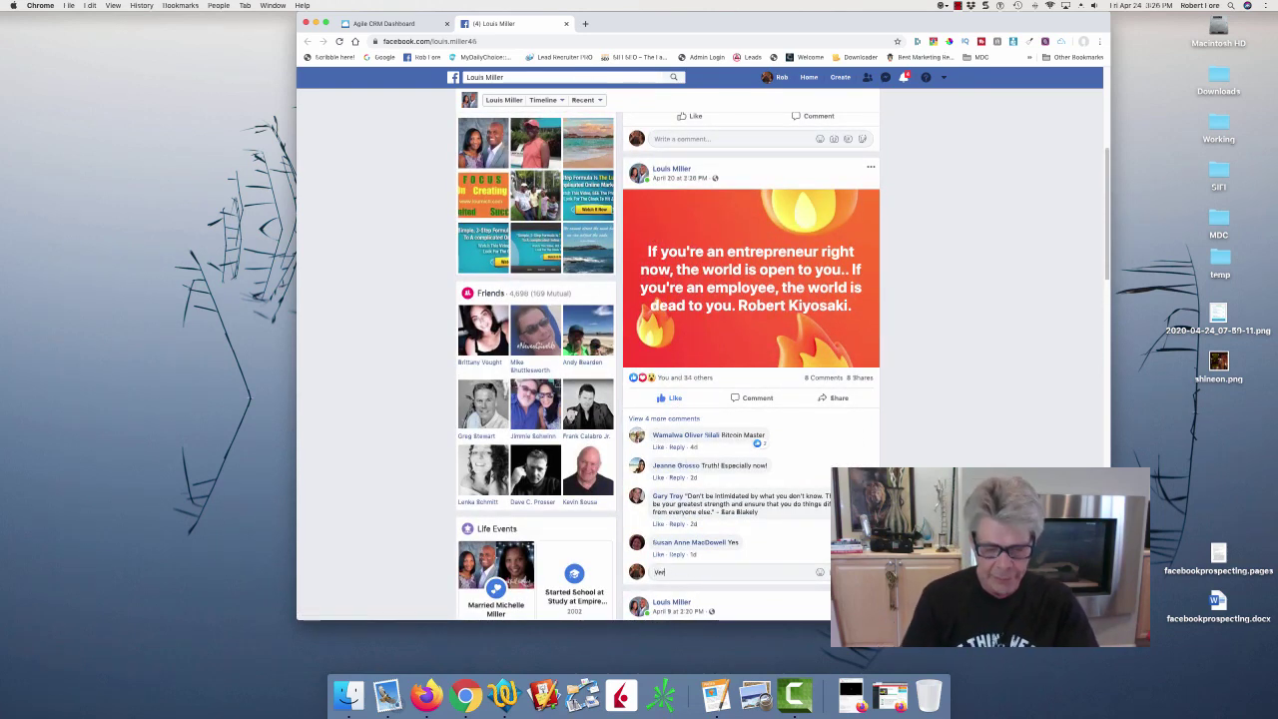
{"action": "type", "text": "y trude..."}
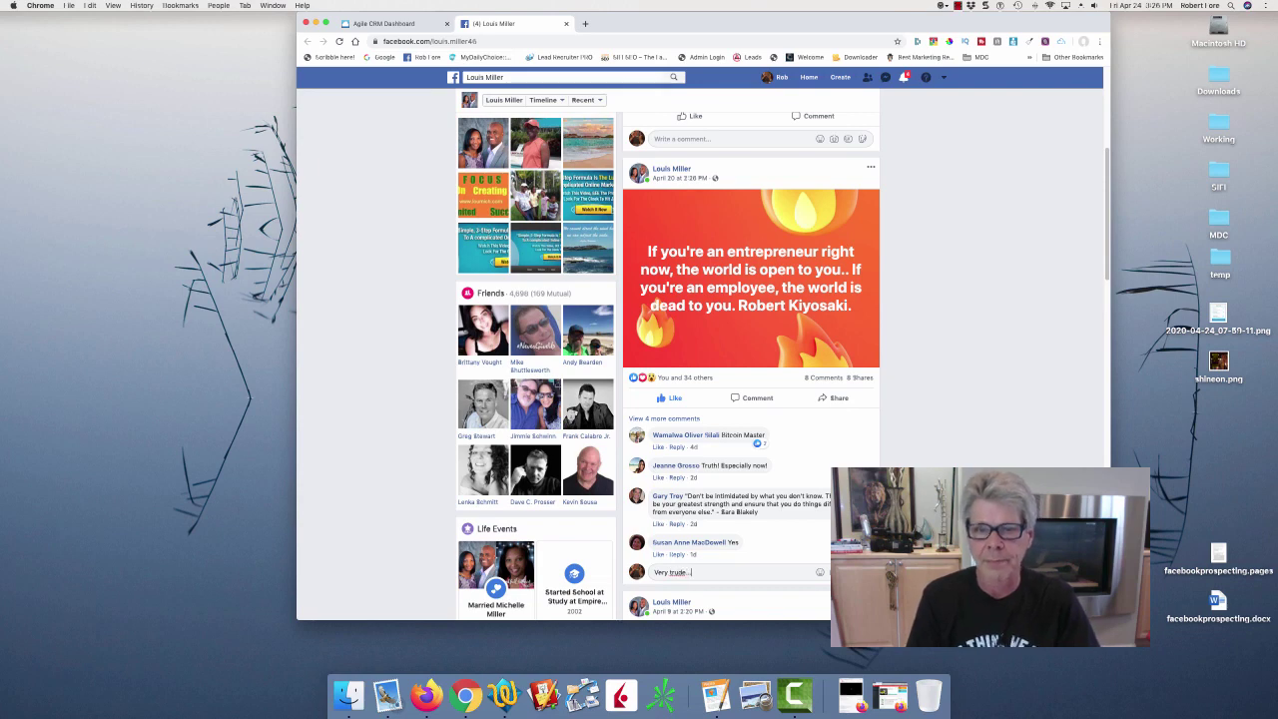
{"action": "key", "text": "BackSpace"}
{"action": "key", "text": "BackSpace"}
{"action": "key", "text": "BackSpace"}
{"action": "key", "text": "BackSpace"}
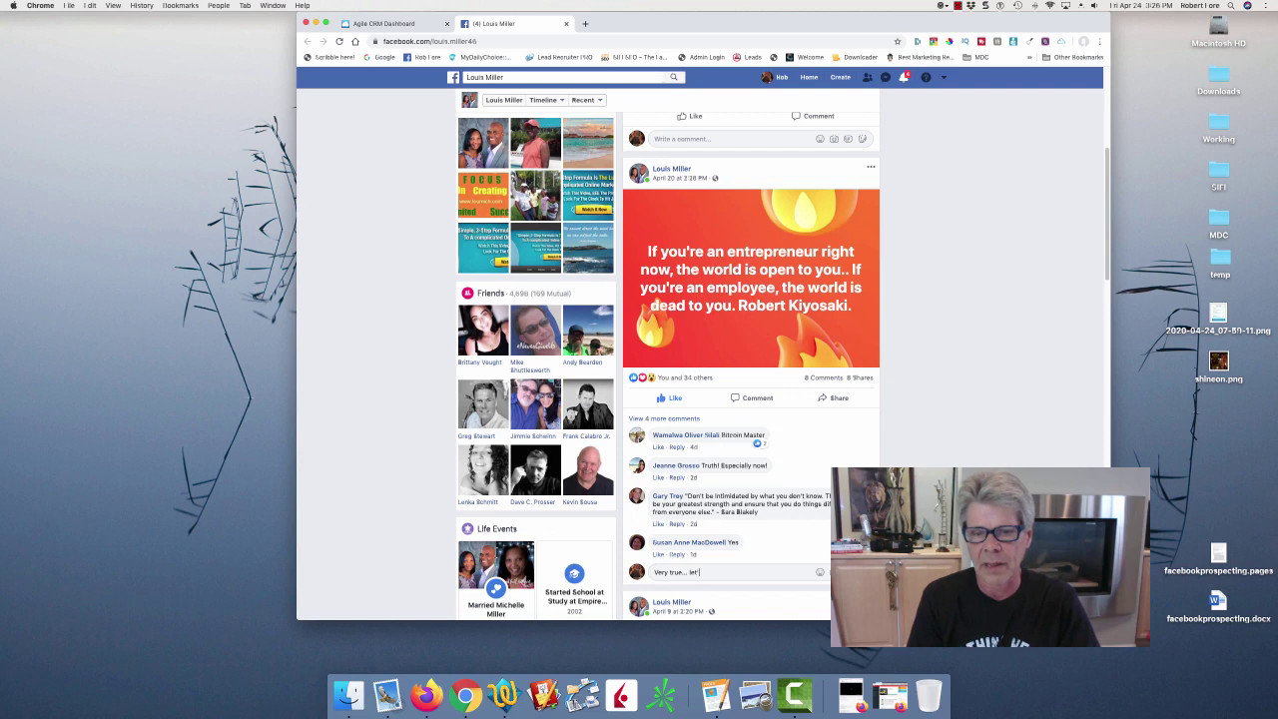
{"action": "type", "text": "e... guys"}
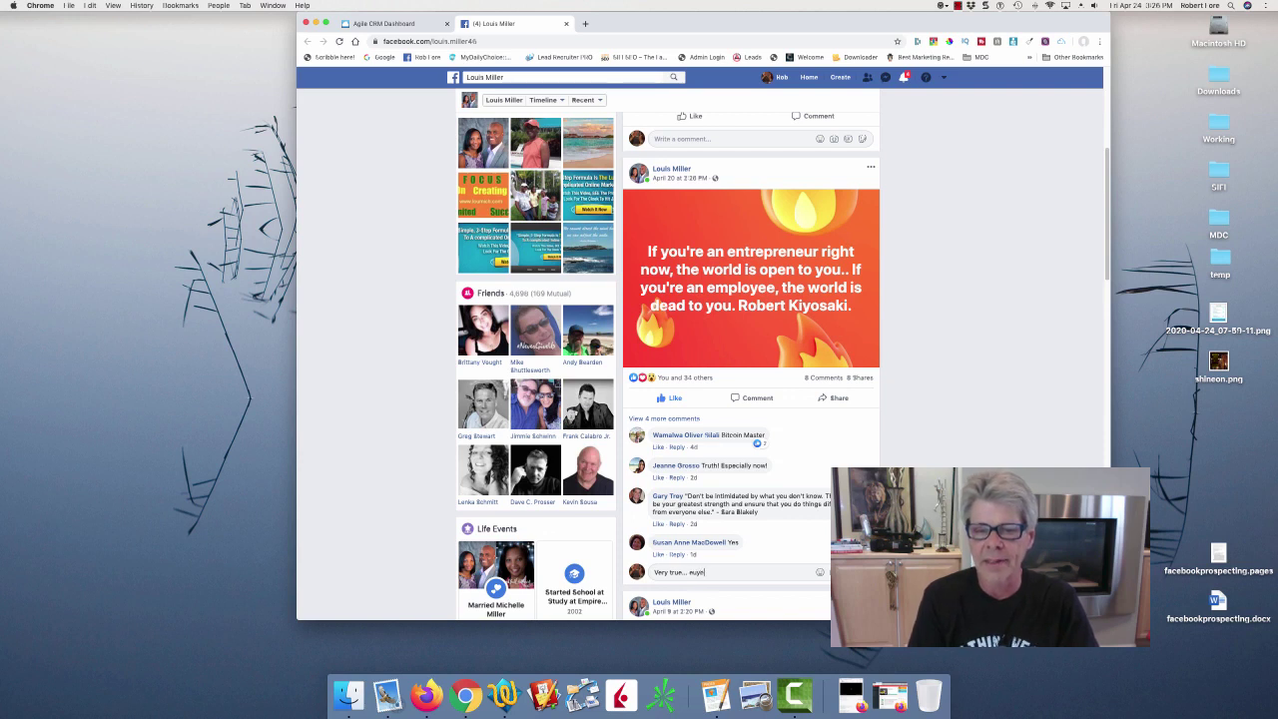
{"action": "type", "text": " wide"}
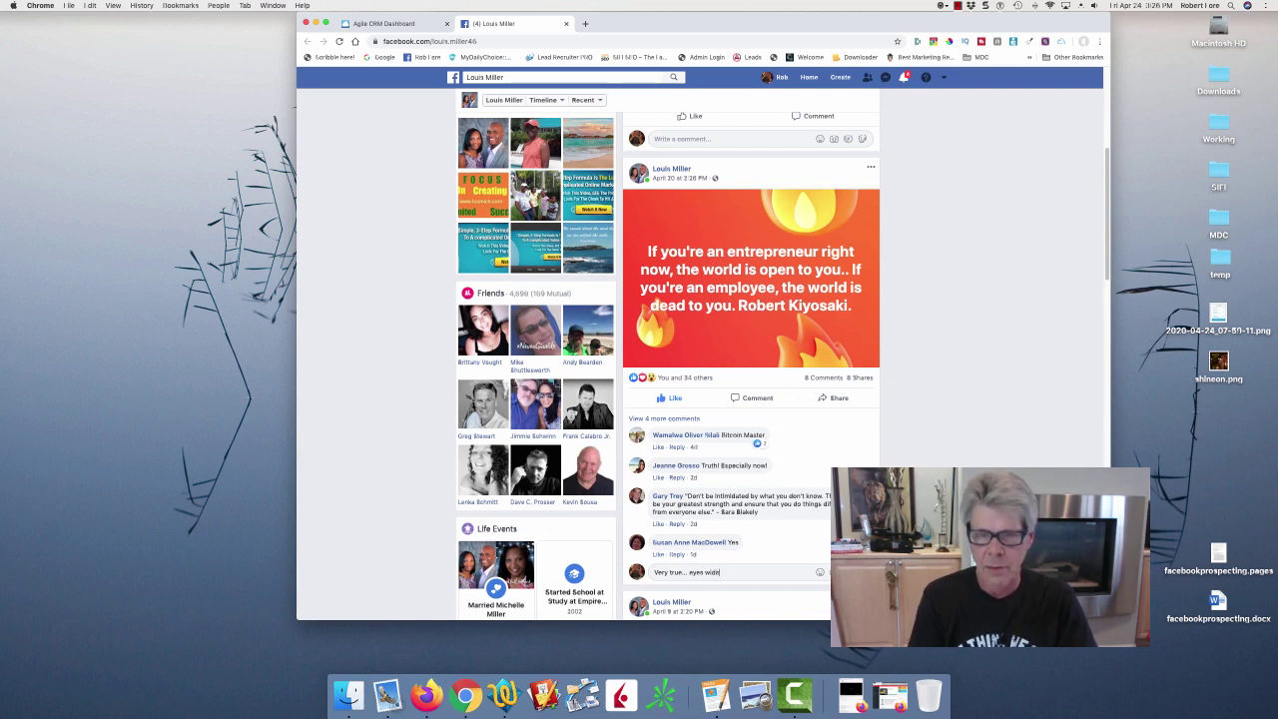
{"action": "type", "text": " OPE"}
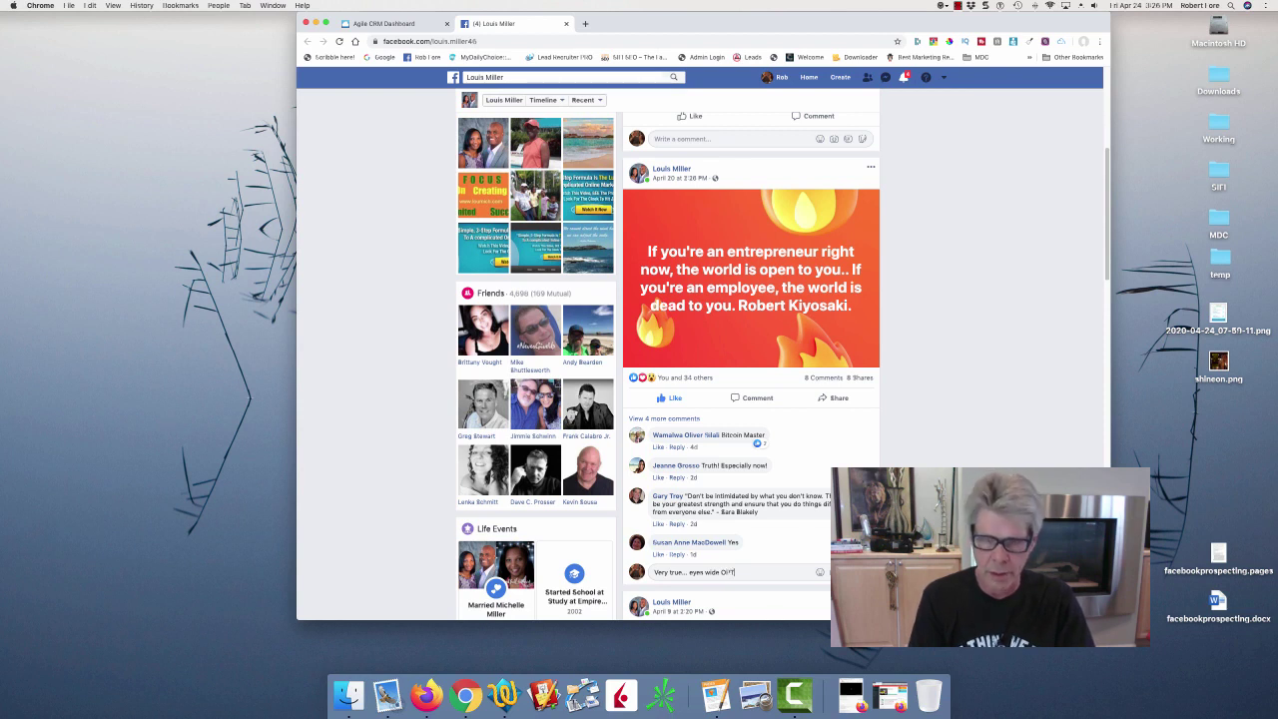
{"action": "type", "text": "N!"}
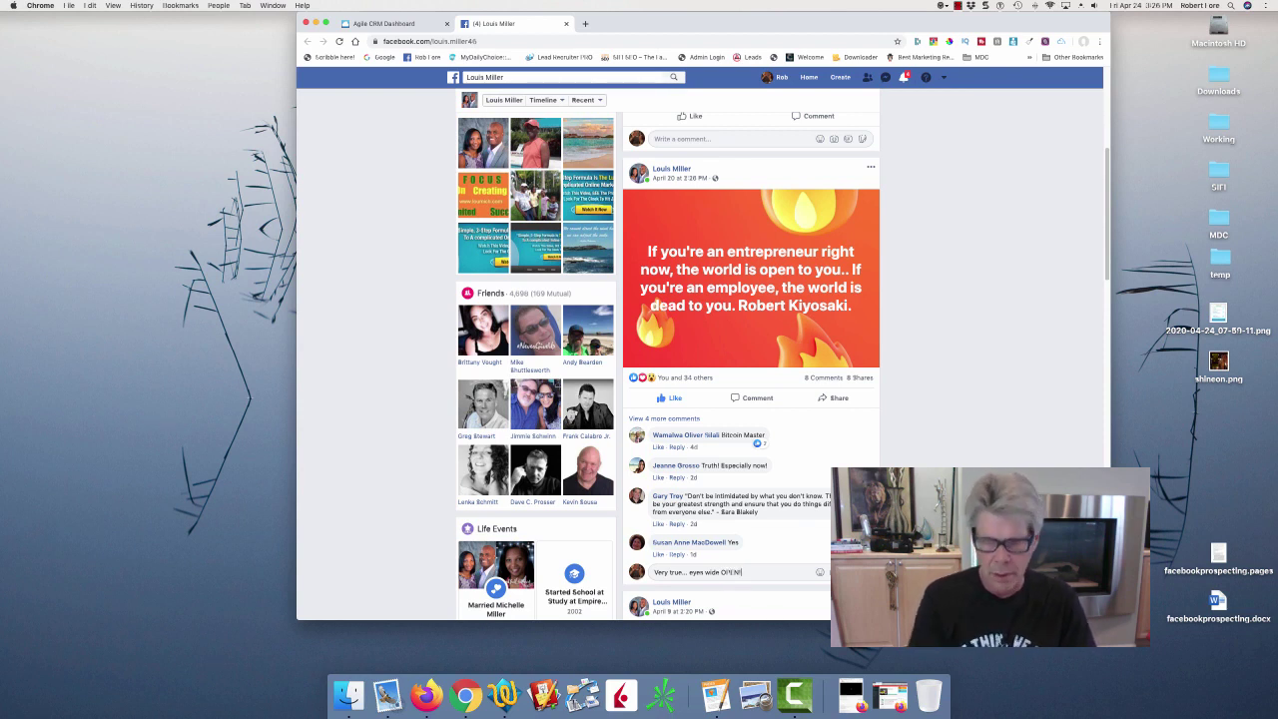
{"action": "key", "text": "Return"}
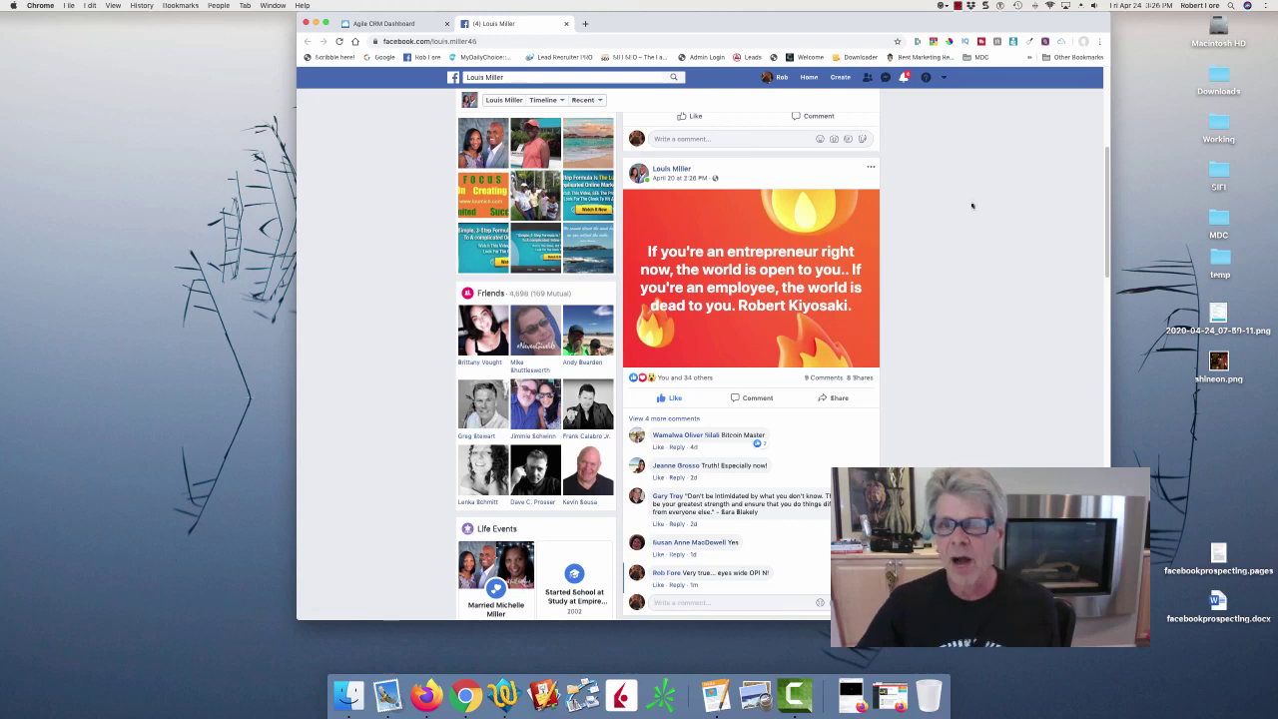
{"action": "scroll", "coordinate": [1004, 191], "scroll_direction": "up", "scroll_amount": 5}
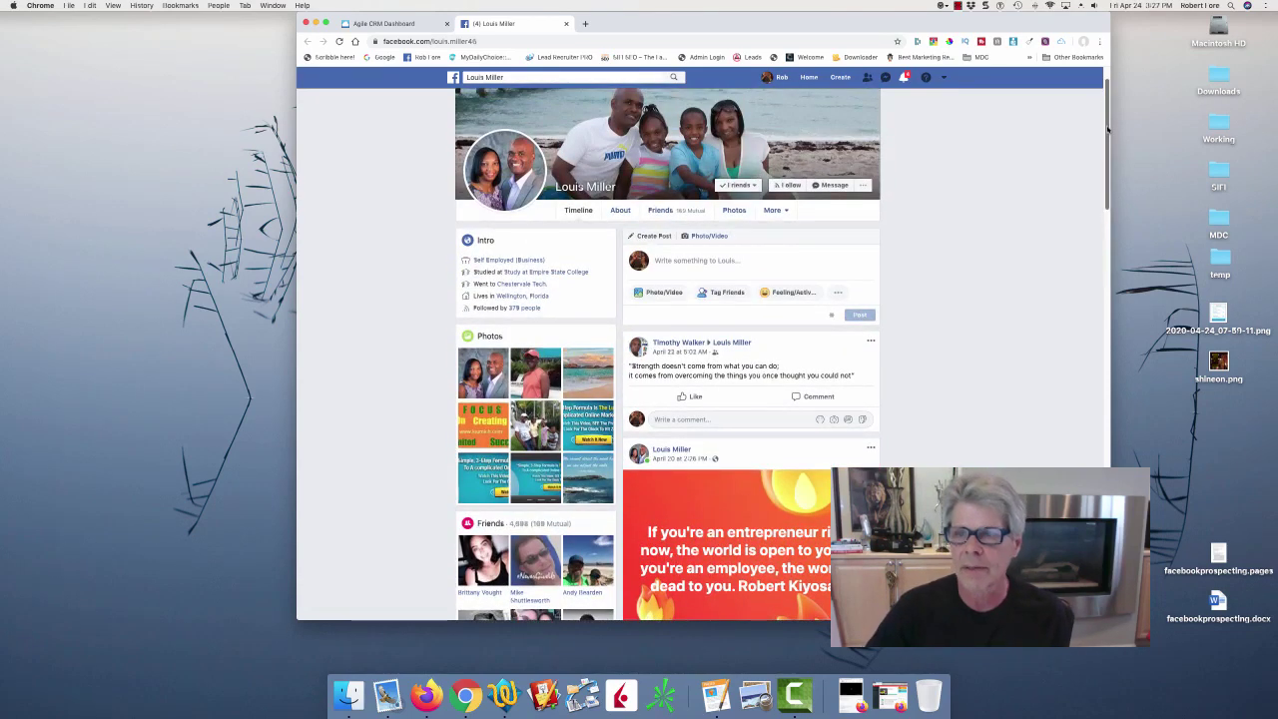
{"action": "scroll", "coordinate": [1102, 149], "scroll_direction": "down", "scroll_amount": 1}
{"action": "scroll", "coordinate": [1102, 150], "scroll_direction": "down", "scroll_amount": 10}
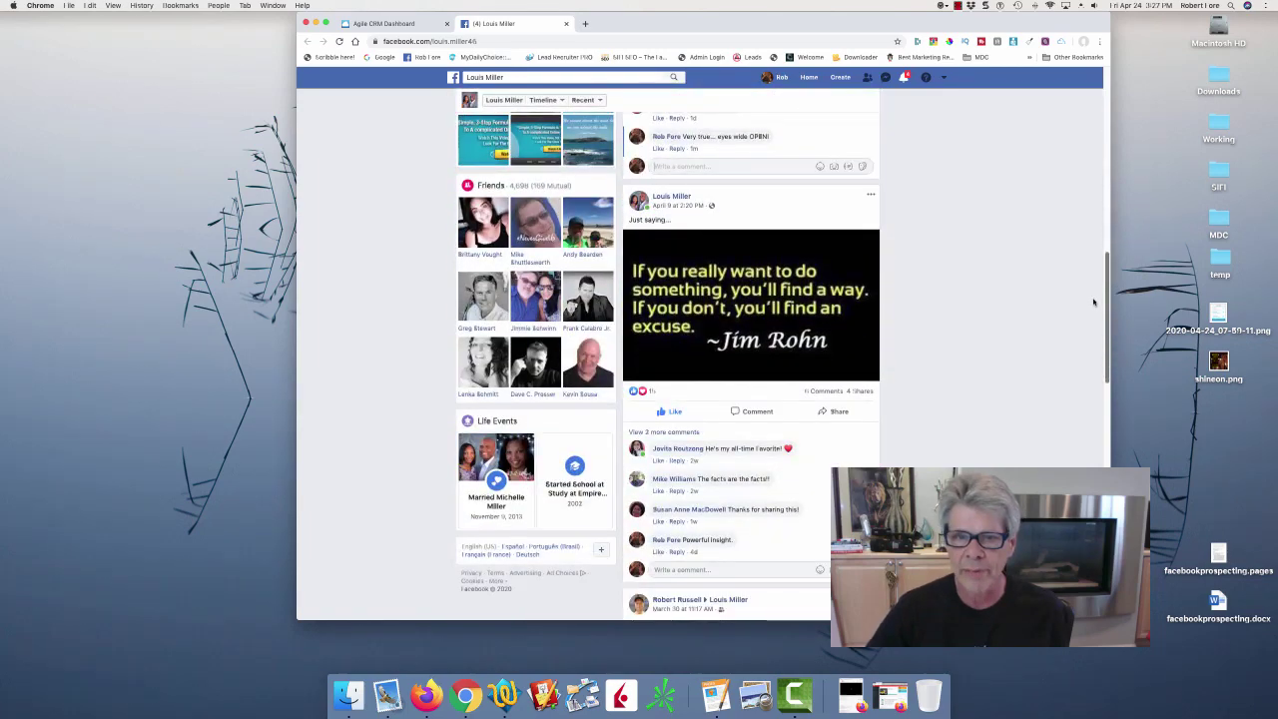
{"action": "scroll", "coordinate": [1090, 328], "scroll_direction": "up", "scroll_amount": 3}
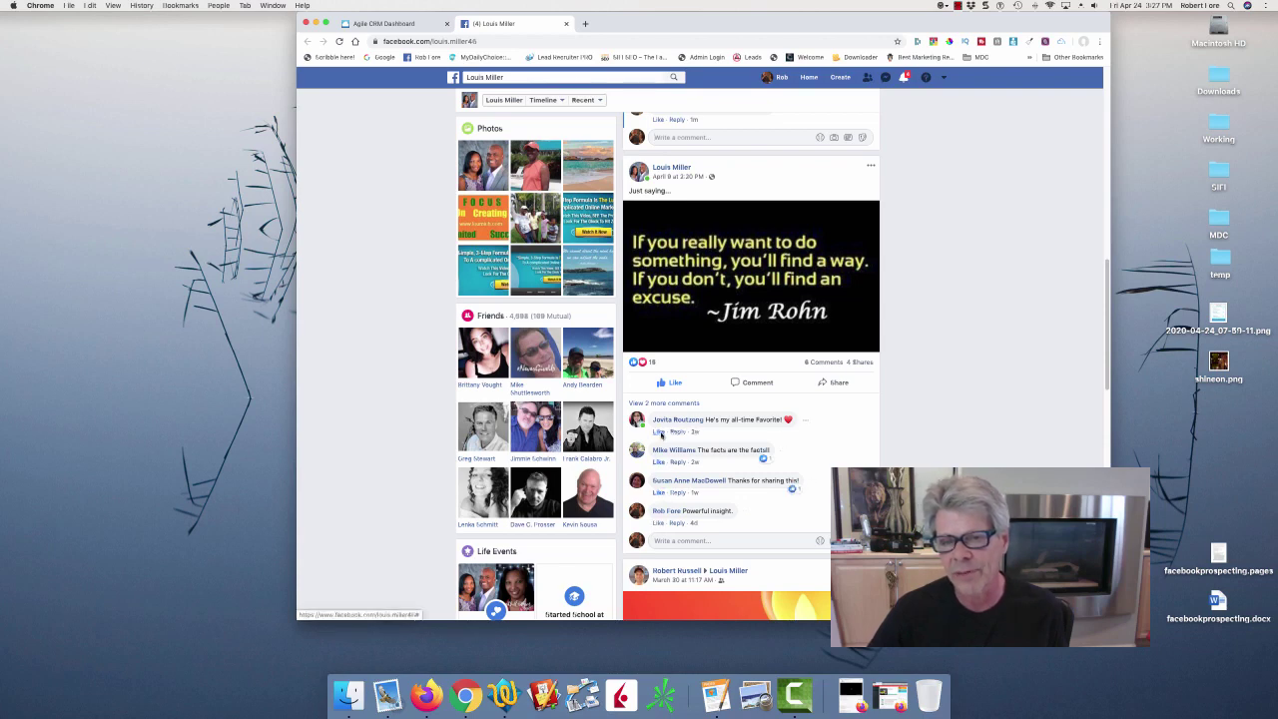
{"action": "scroll", "coordinate": [1105, 265], "scroll_direction": "down", "scroll_amount": 4}
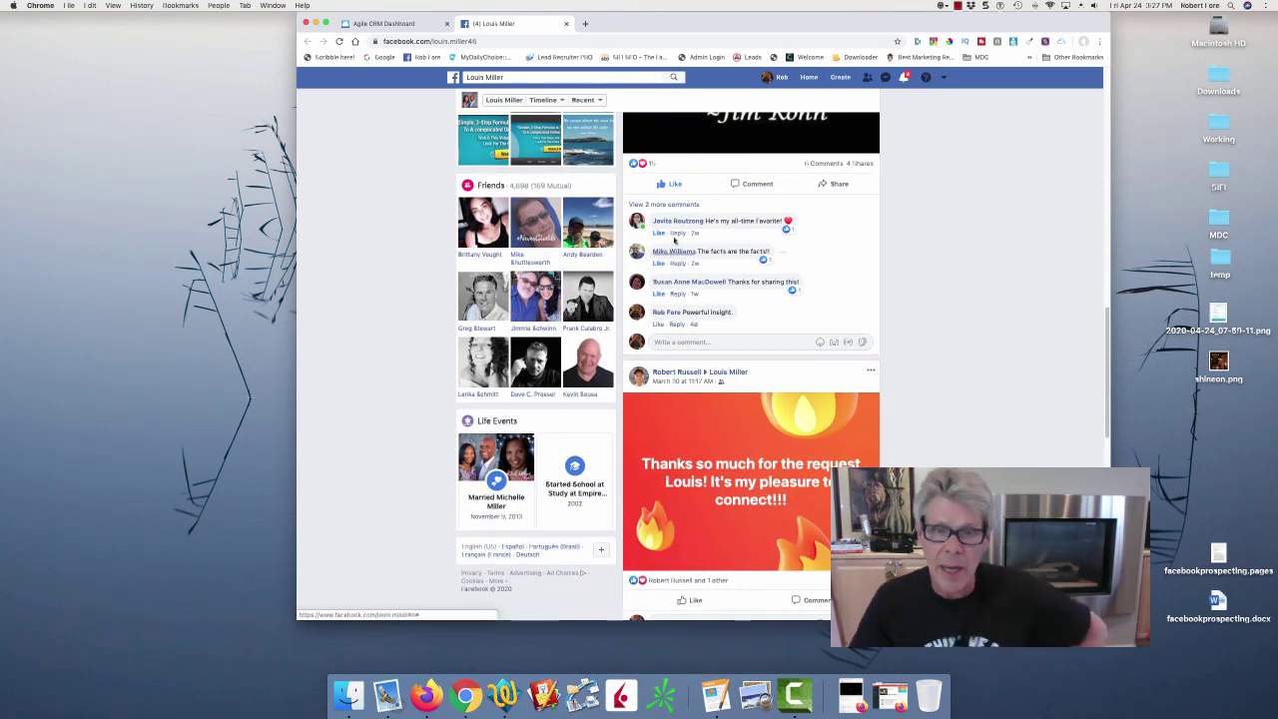
{"action": "right_click", "coordinate": [687, 222]}
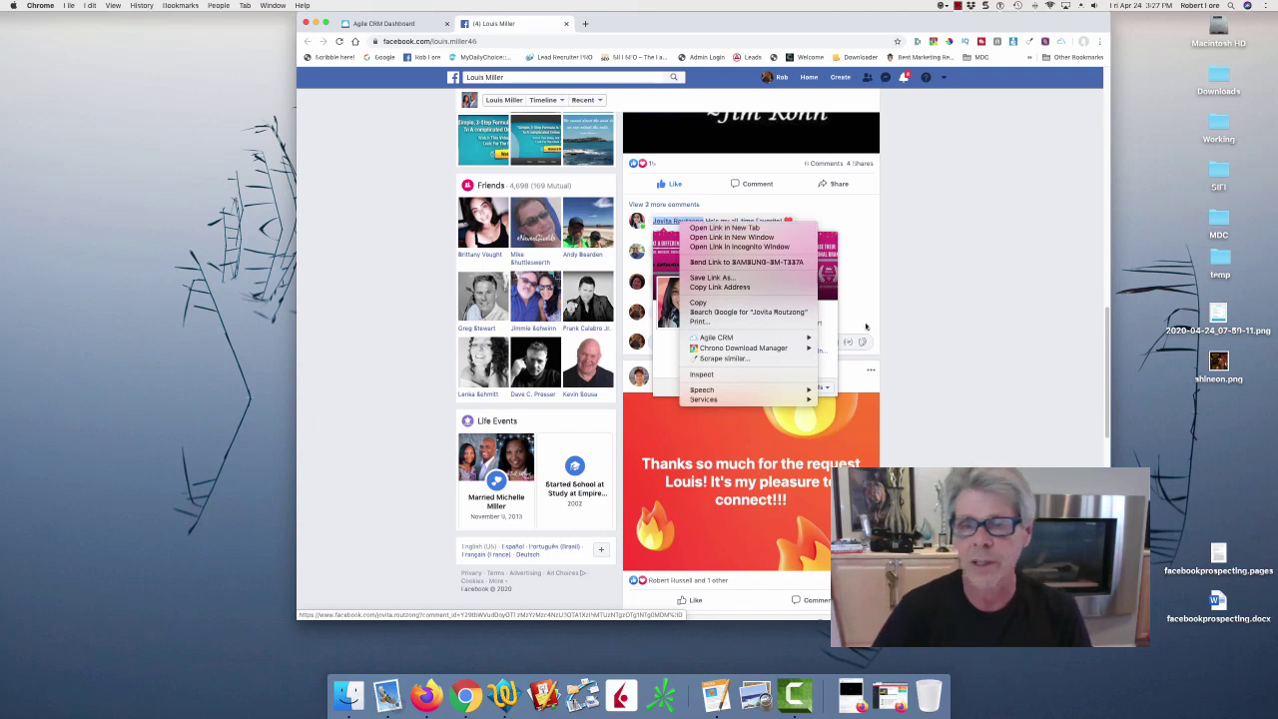
{"action": "left_click", "coordinate": [979, 296]}
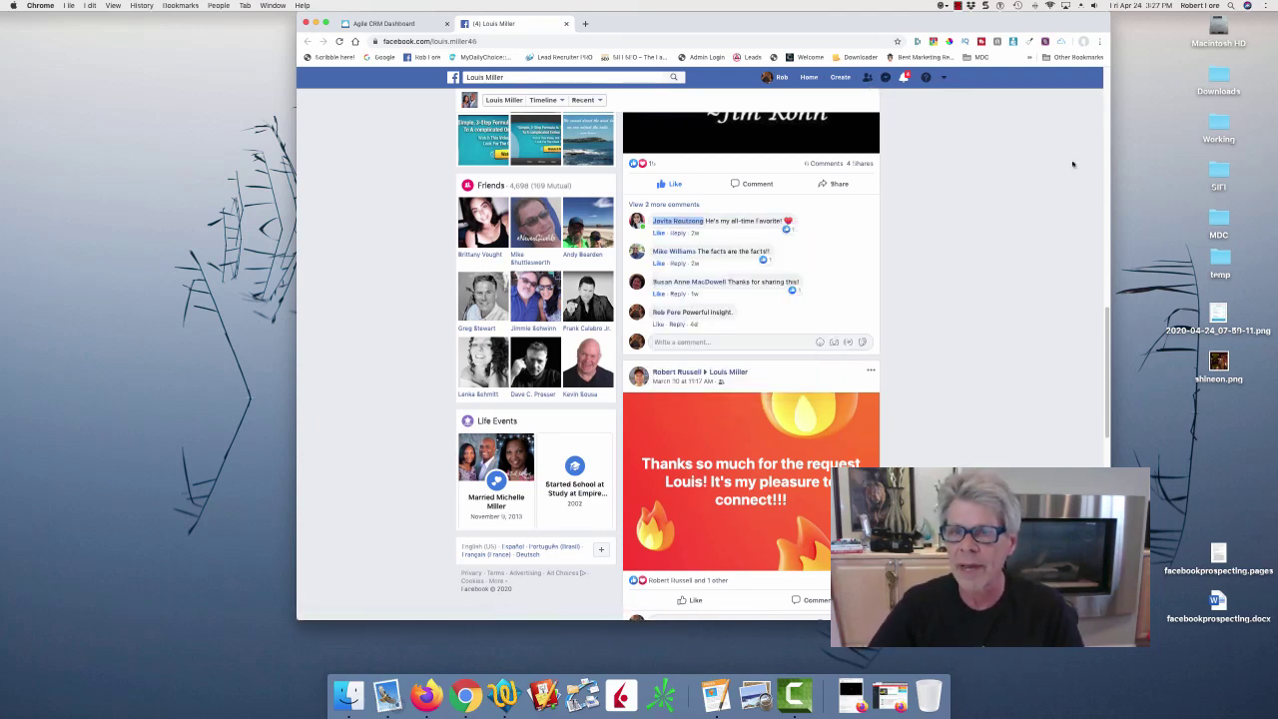
{"action": "scroll", "coordinate": [459, 260], "scroll_direction": "up", "scroll_amount": 10}
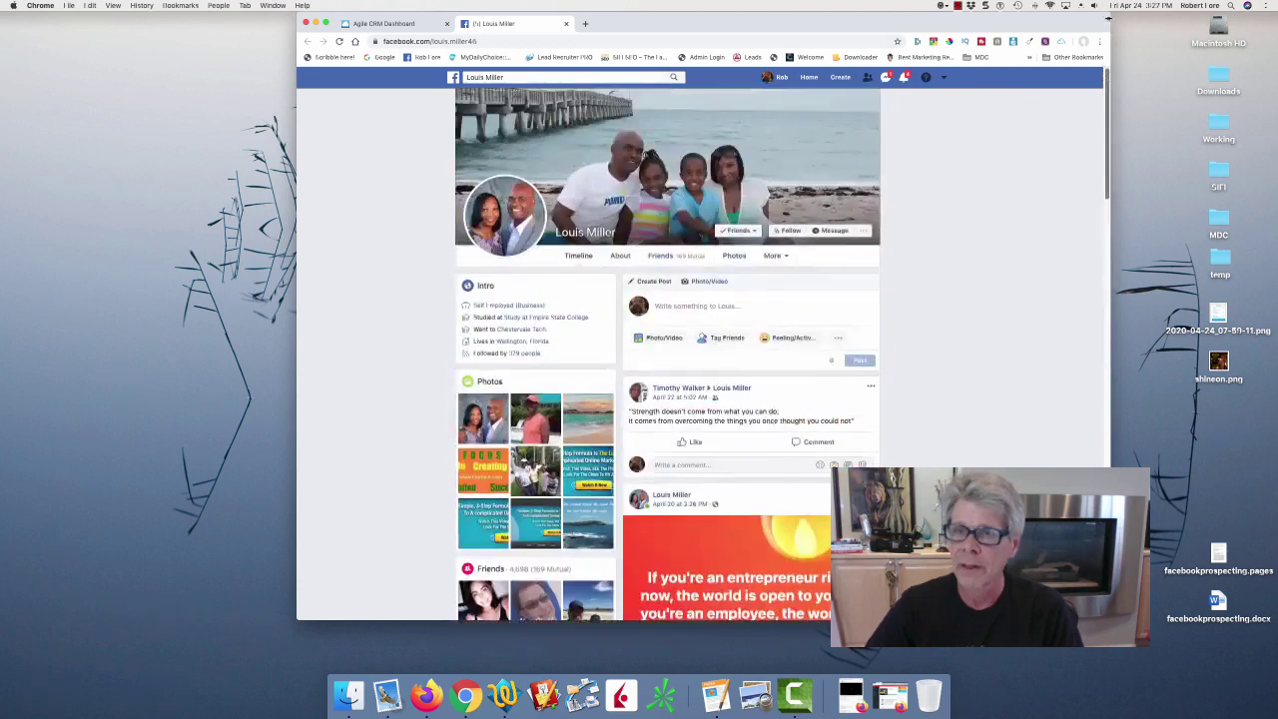
Open a Messenger chat with the friend and scroll through the earlier conversation.
{"action": "left_click", "coordinate": [833, 231]}
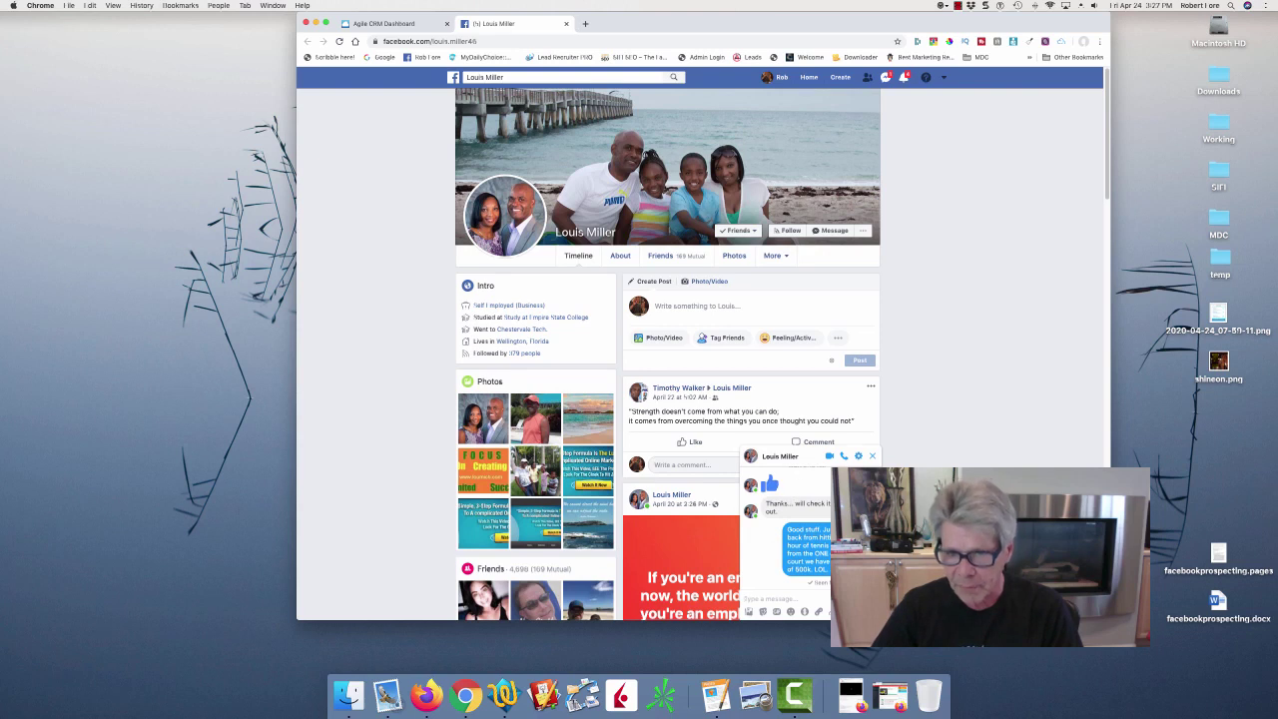
{"action": "scroll", "coordinate": [799, 529], "scroll_direction": "up", "scroll_amount": 5}
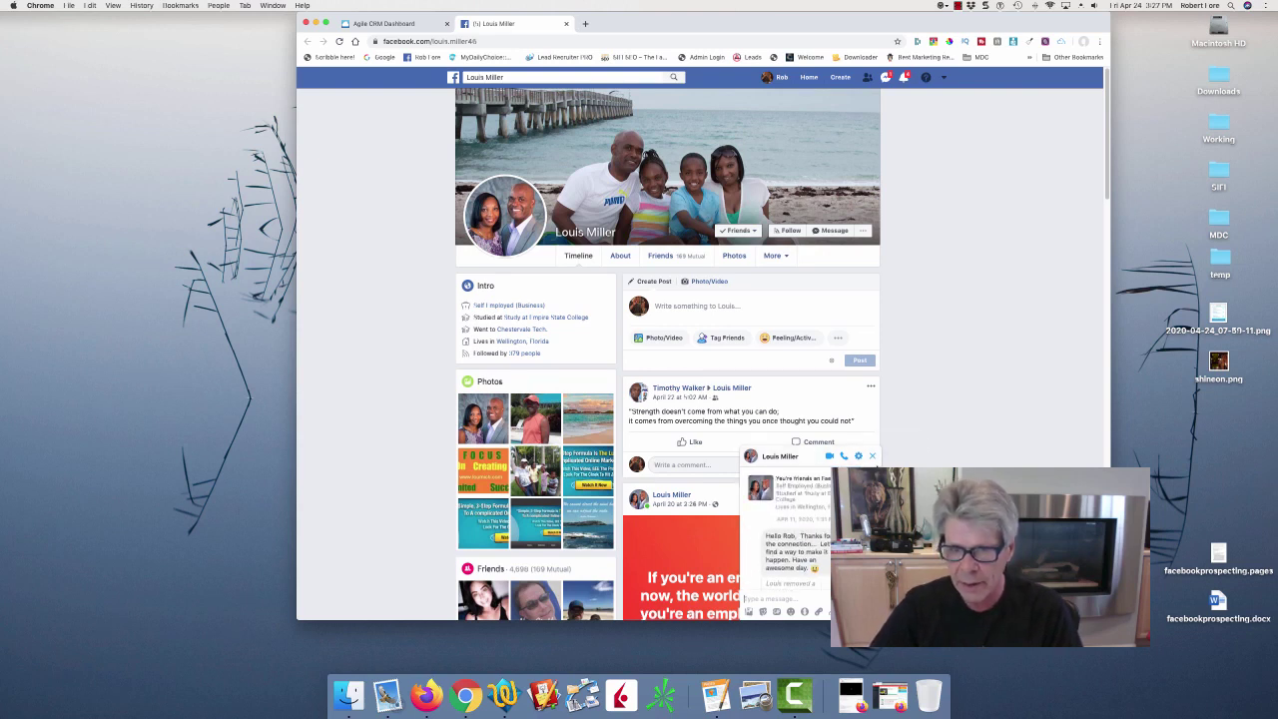
{"action": "scroll", "coordinate": [789, 529], "scroll_direction": "down", "scroll_amount": 5}
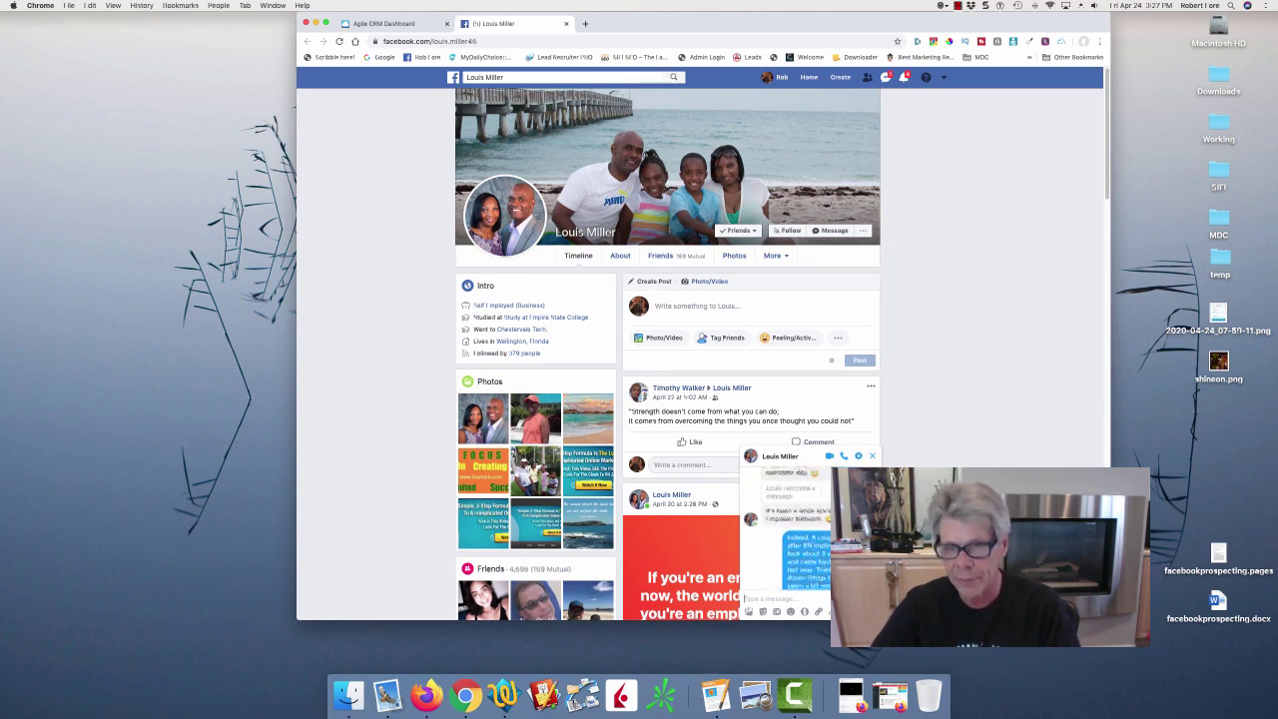
{"action": "scroll", "coordinate": [789, 529], "scroll_direction": "down", "scroll_amount": 5}
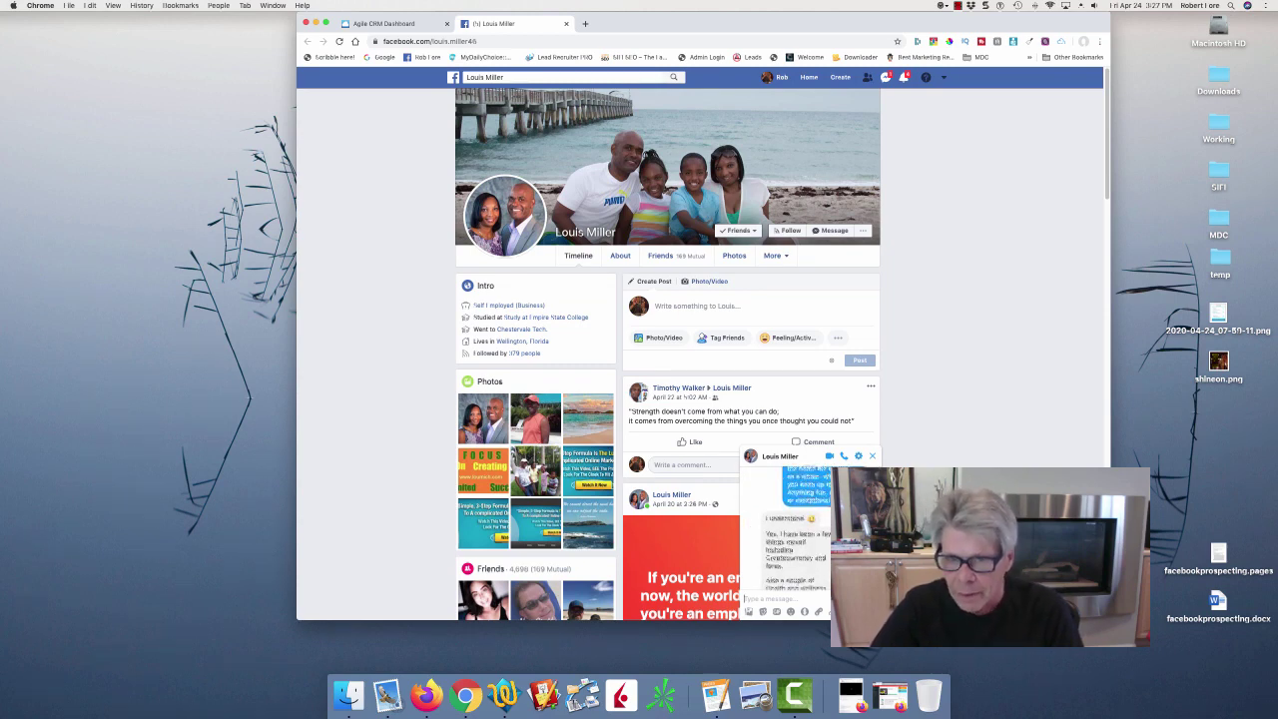
{"action": "scroll", "coordinate": [789, 529], "scroll_direction": "down", "scroll_amount": 8}
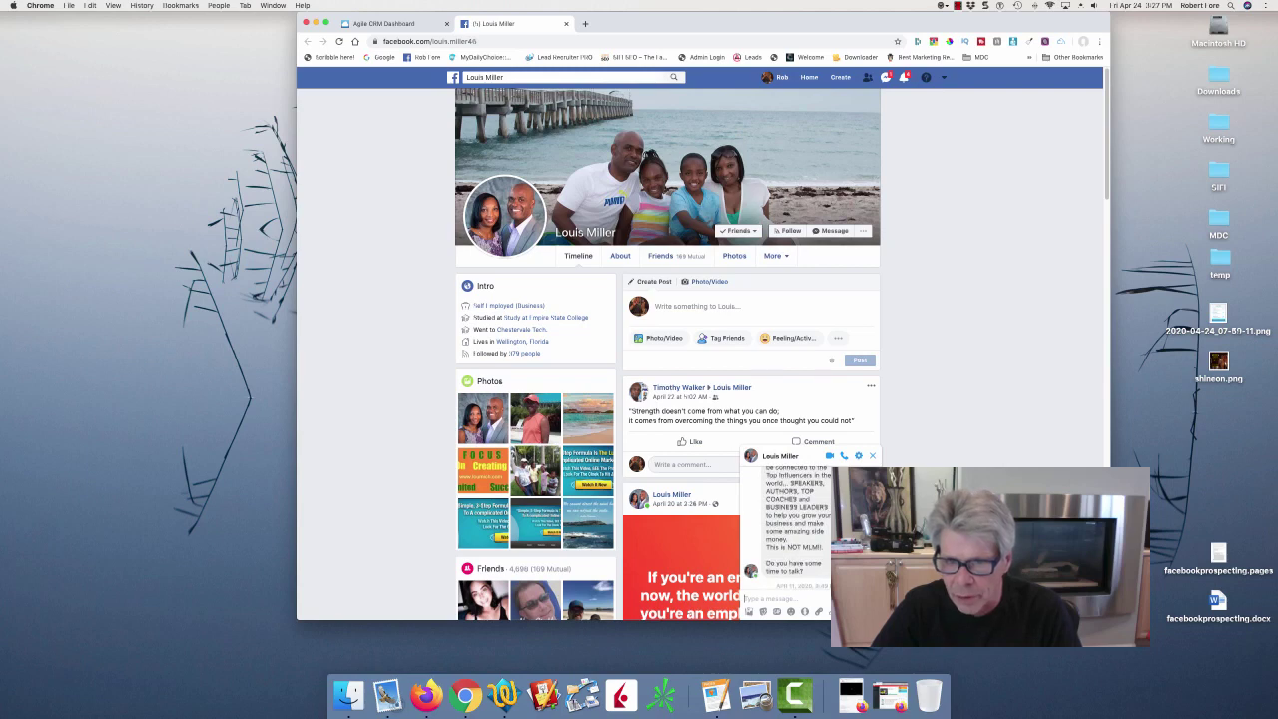
{"action": "scroll", "coordinate": [789, 529], "scroll_direction": "up", "scroll_amount": 5}
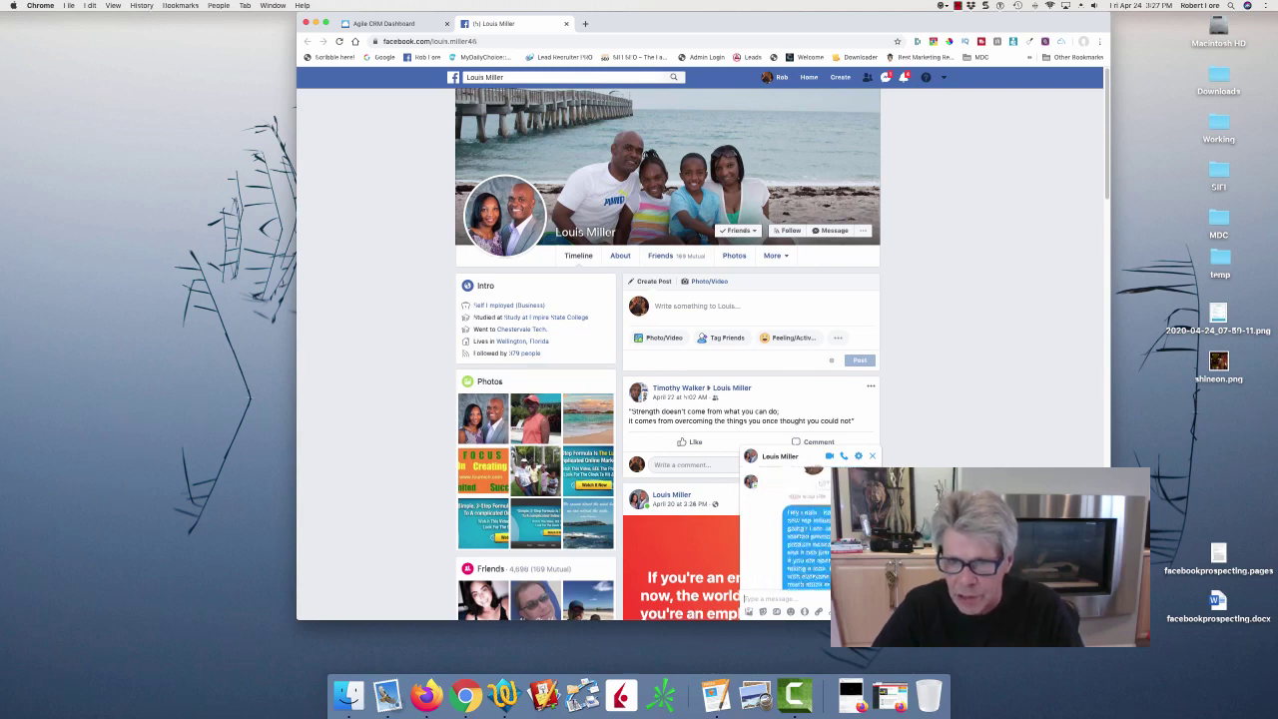
{"action": "scroll", "coordinate": [789, 529], "scroll_direction": "up", "scroll_amount": 5}
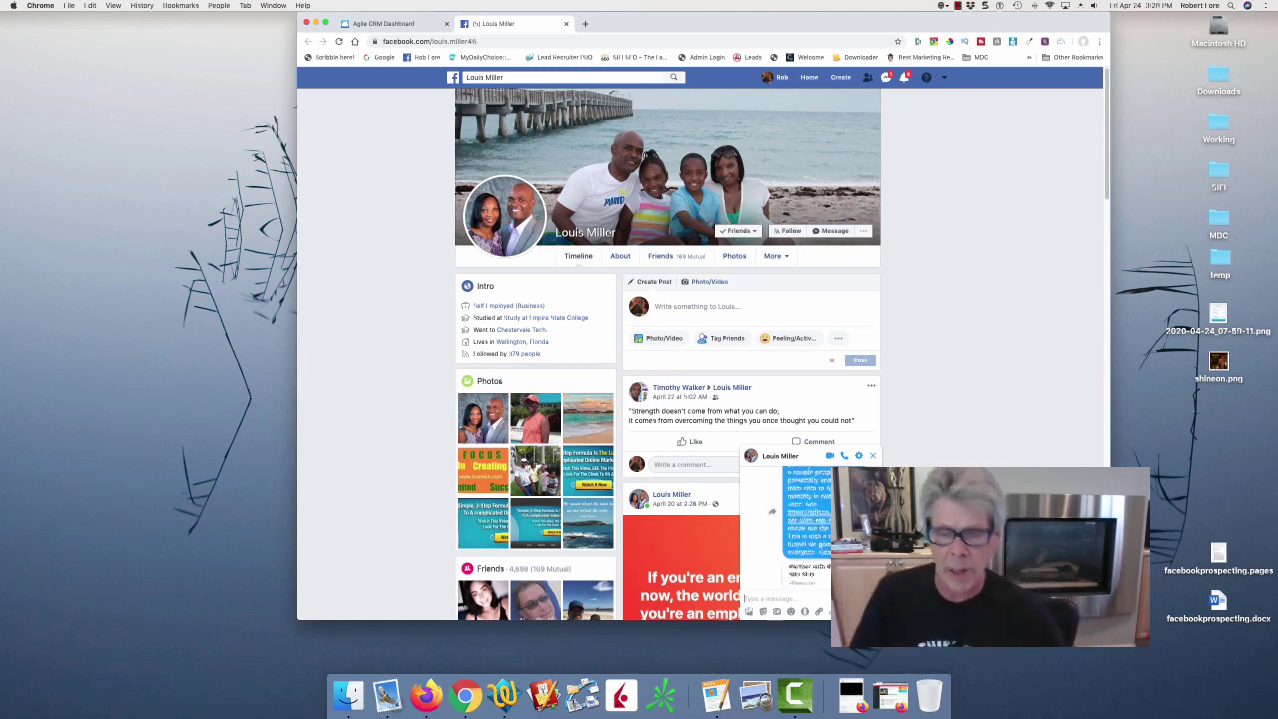
{"action": "scroll", "coordinate": [789, 529], "scroll_direction": "up", "scroll_amount": 5}
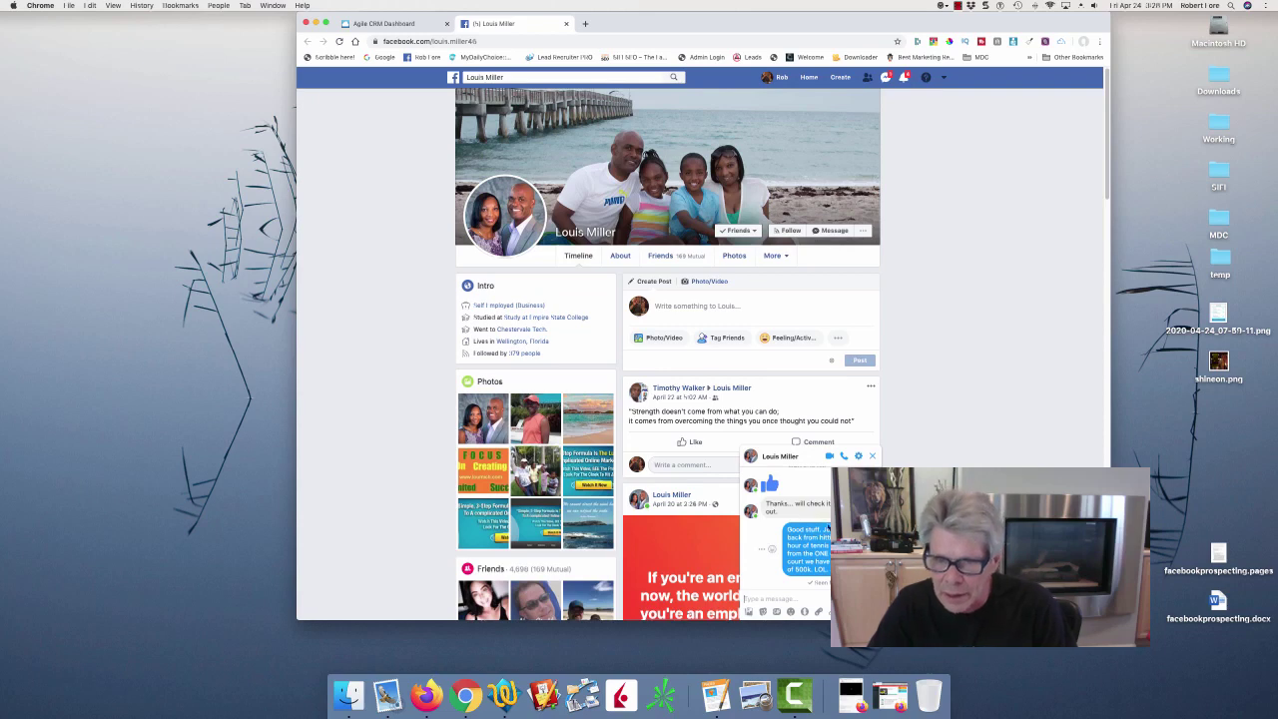
Put the cursor in the chat's message box, ready to write.
{"action": "left_click", "coordinate": [745, 599]}
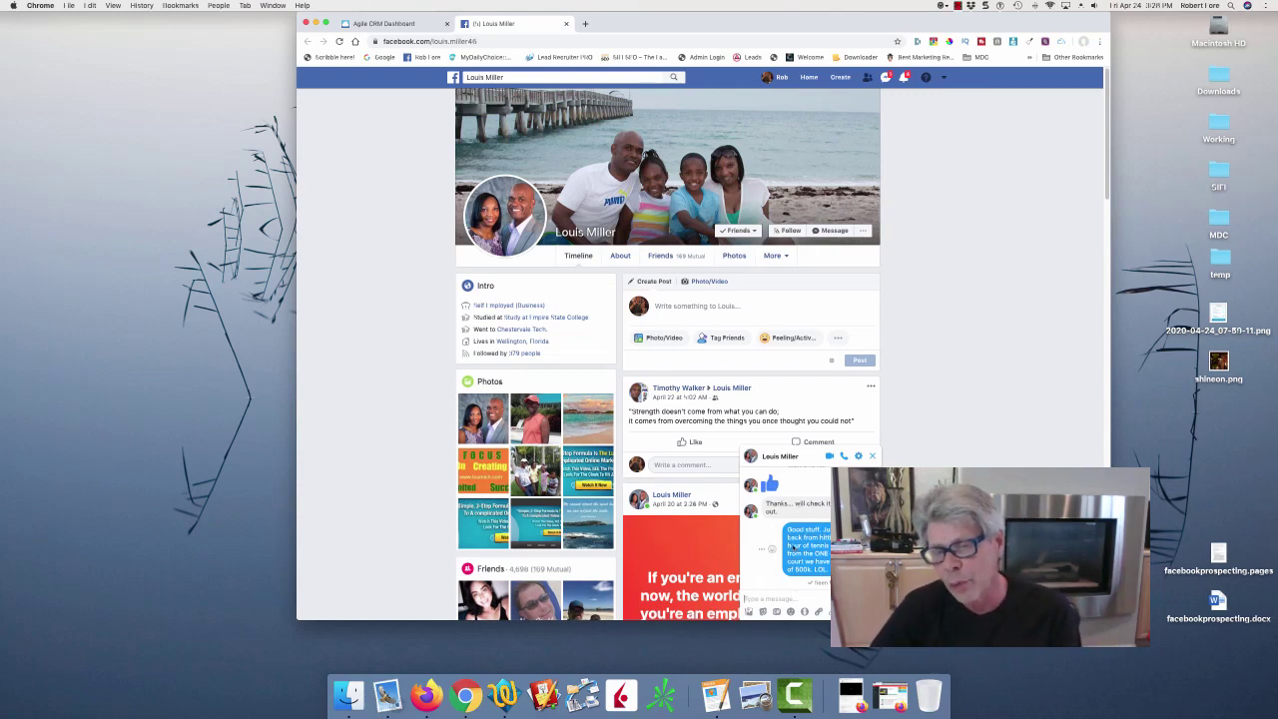
{"action": "left_click", "coordinate": [813, 539]}
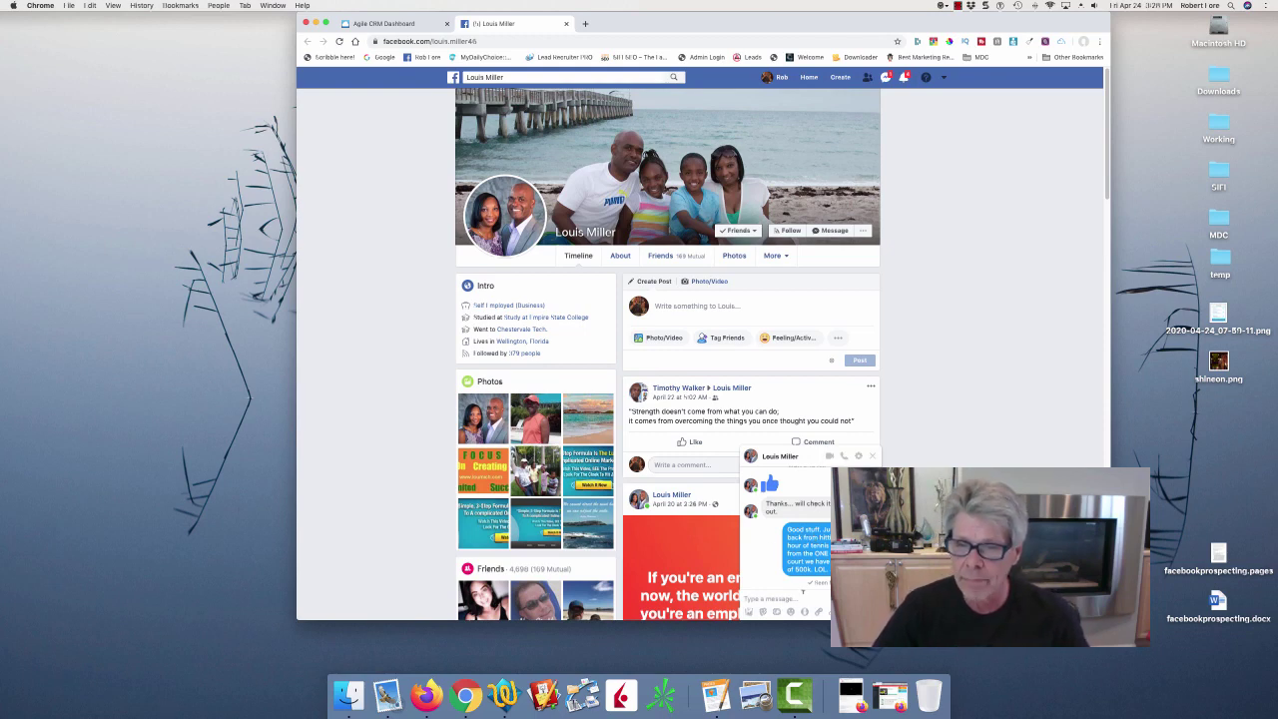
{"action": "left_click", "coordinate": [796, 600]}
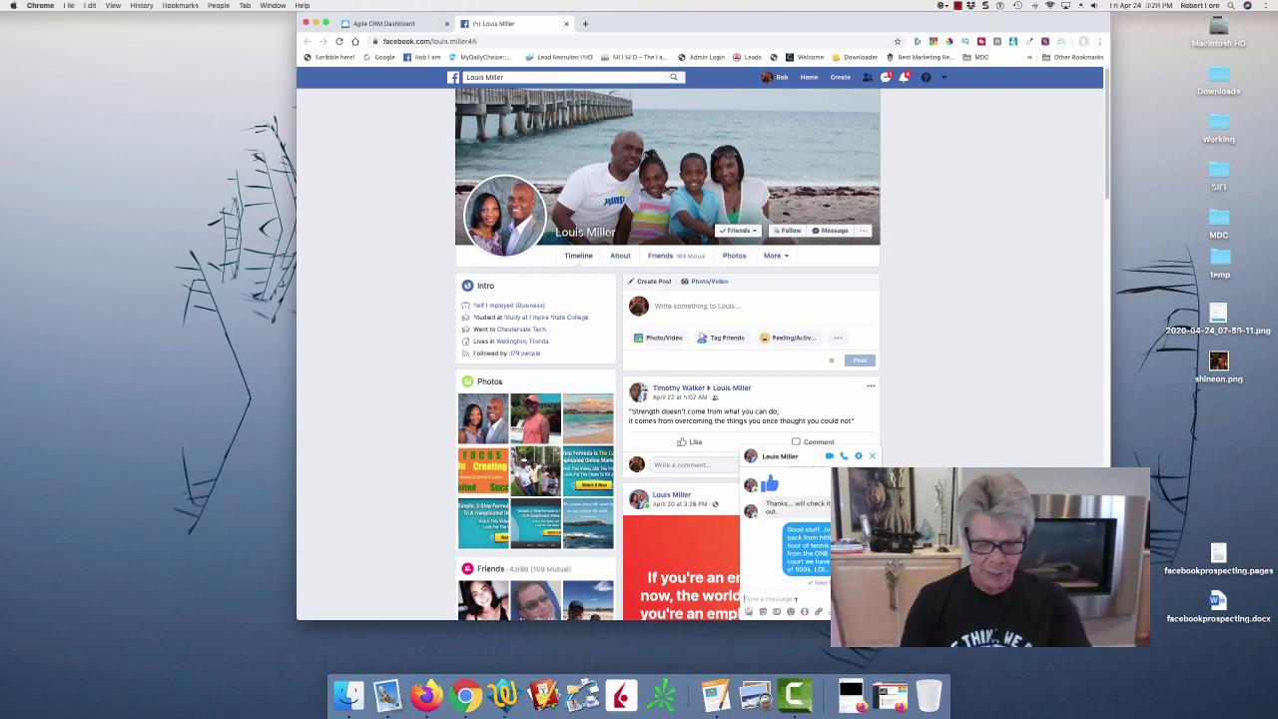
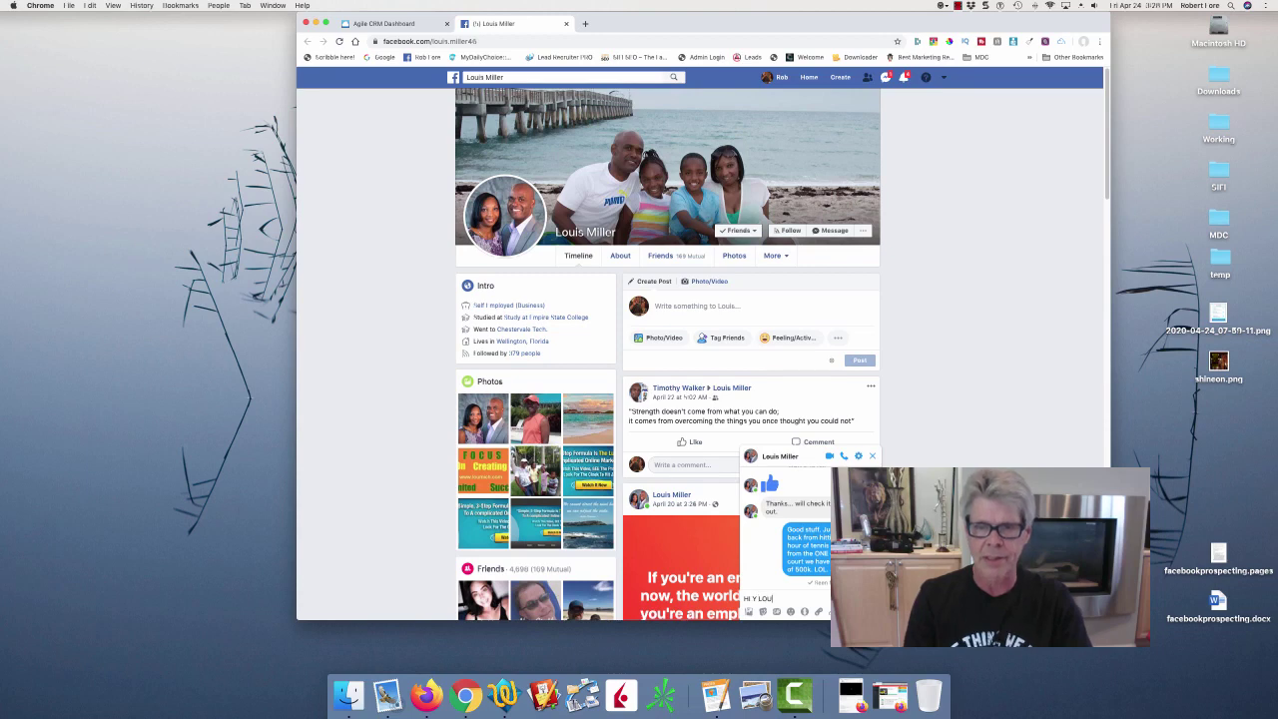
Type a touching-base greeting, then mention catching their attention and the team's 120 NEW members.
{"action": "type", "text": "i"}
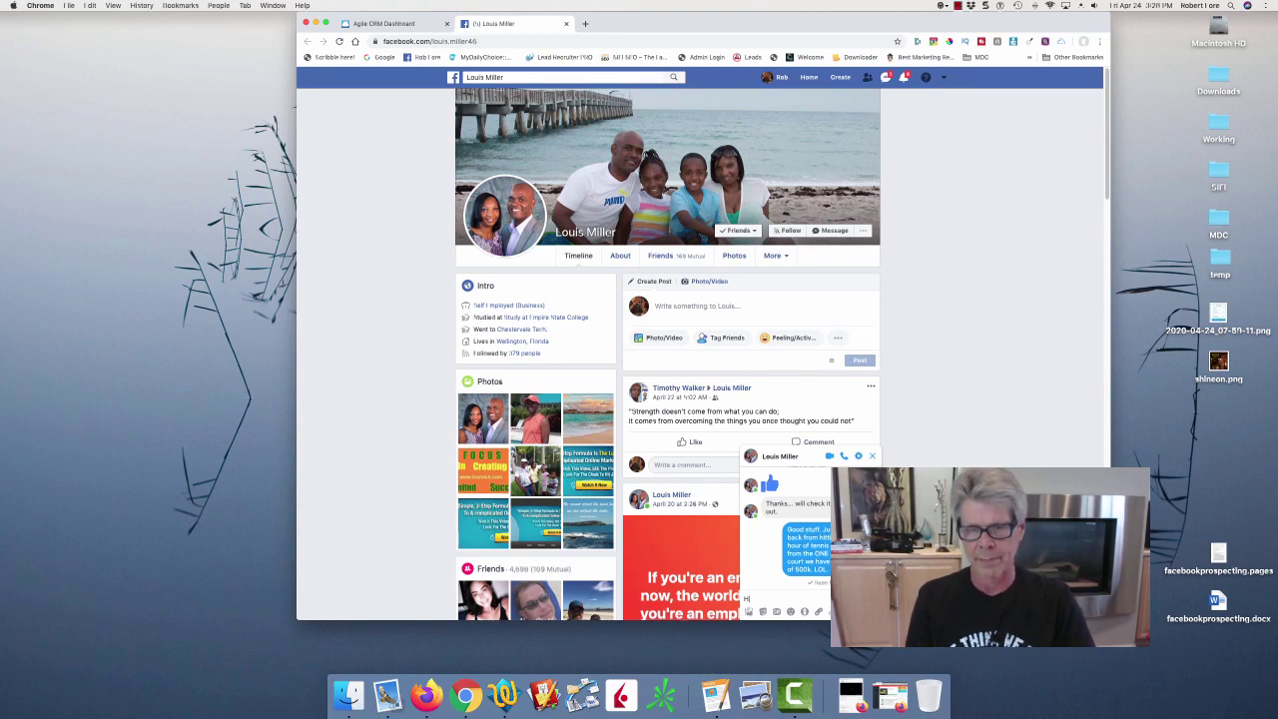
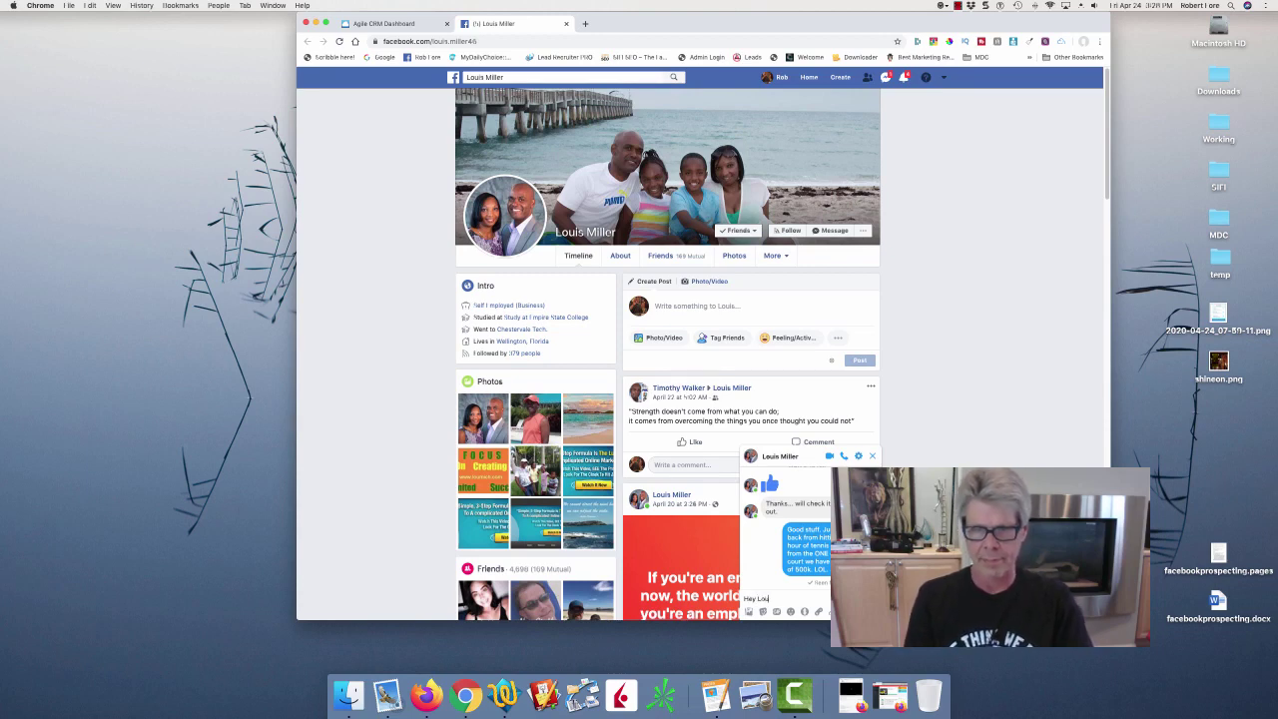
{"action": "type", "text": "is -"}
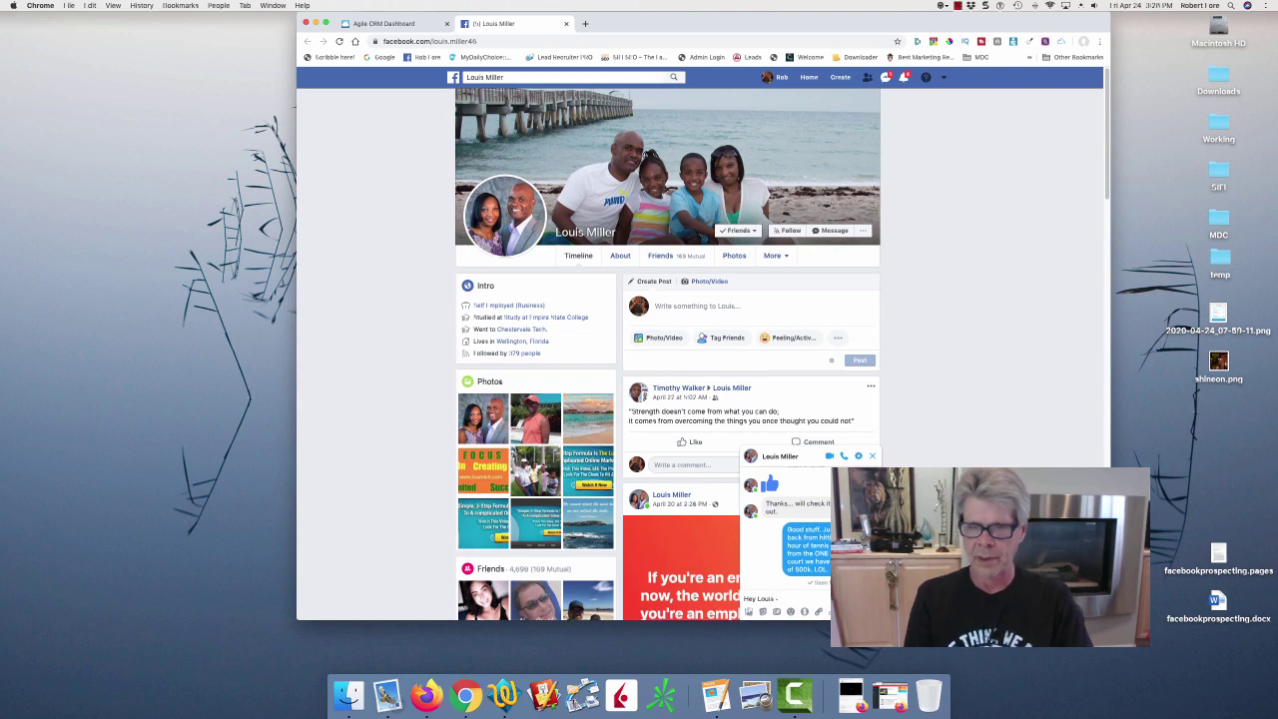
{"action": "type", "text": " touching base"}
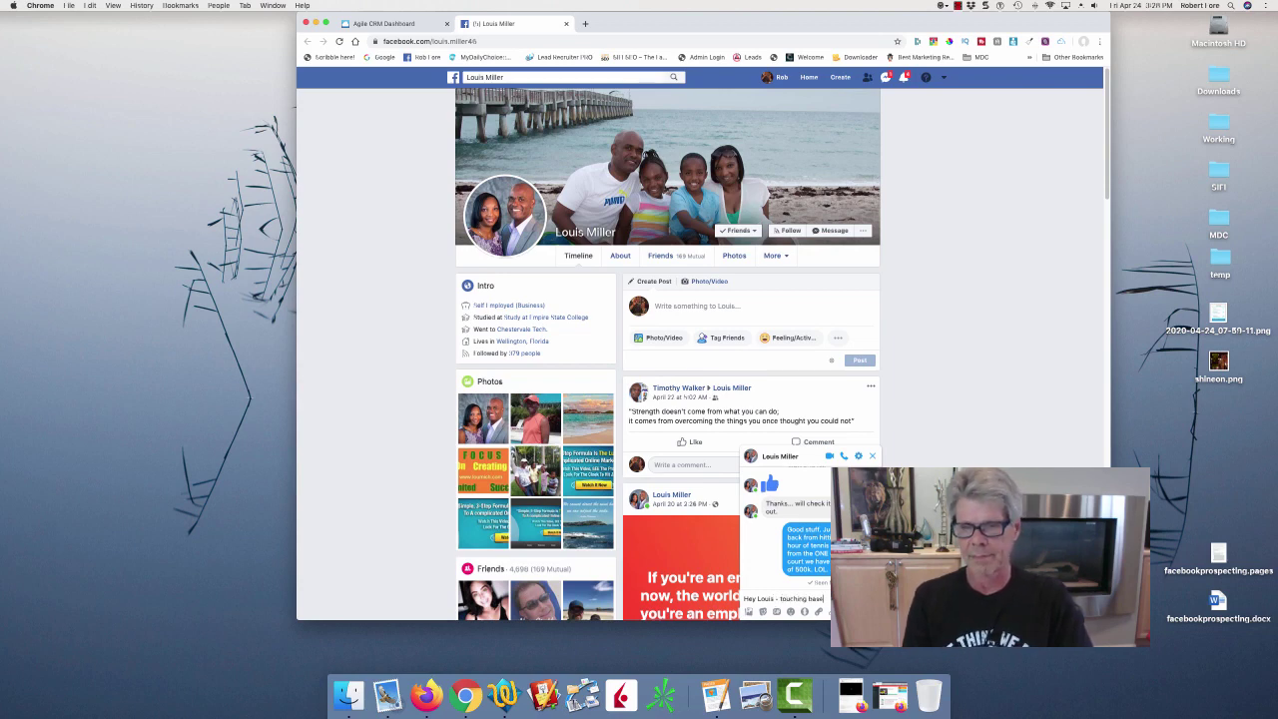
{"action": "type", "text": ". D"}
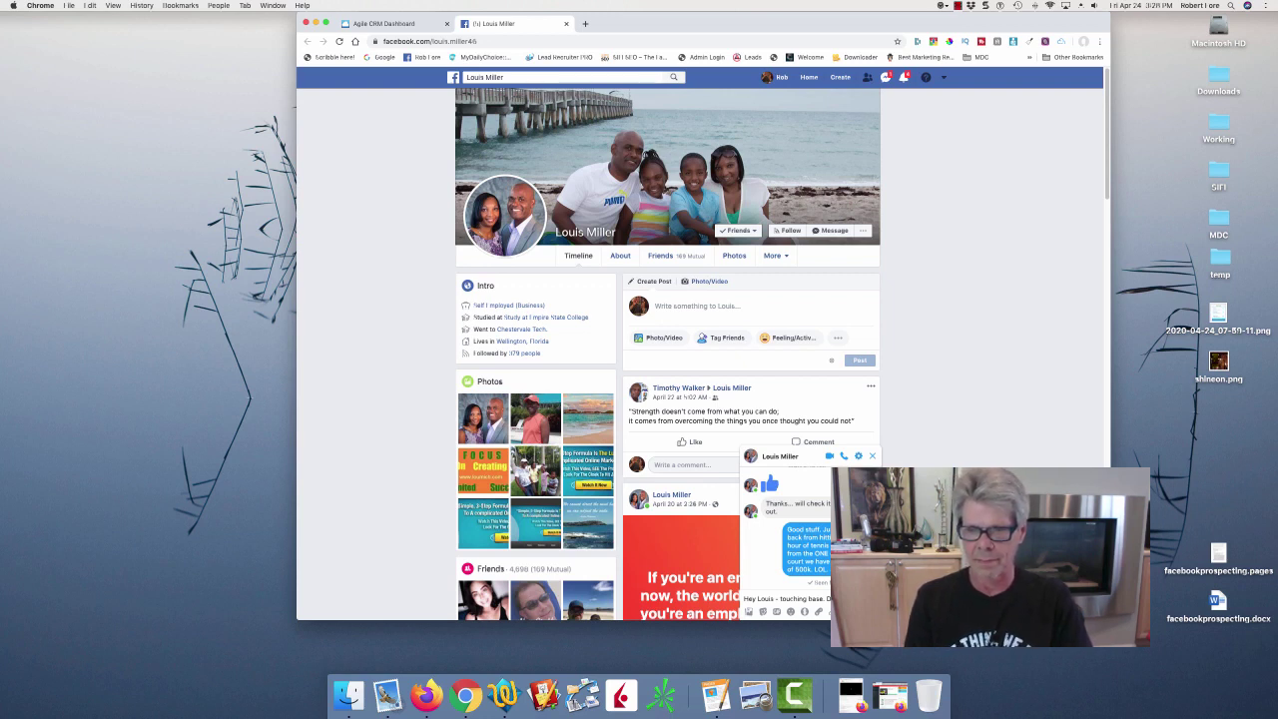
{"action": "type", "text": "catch your"}
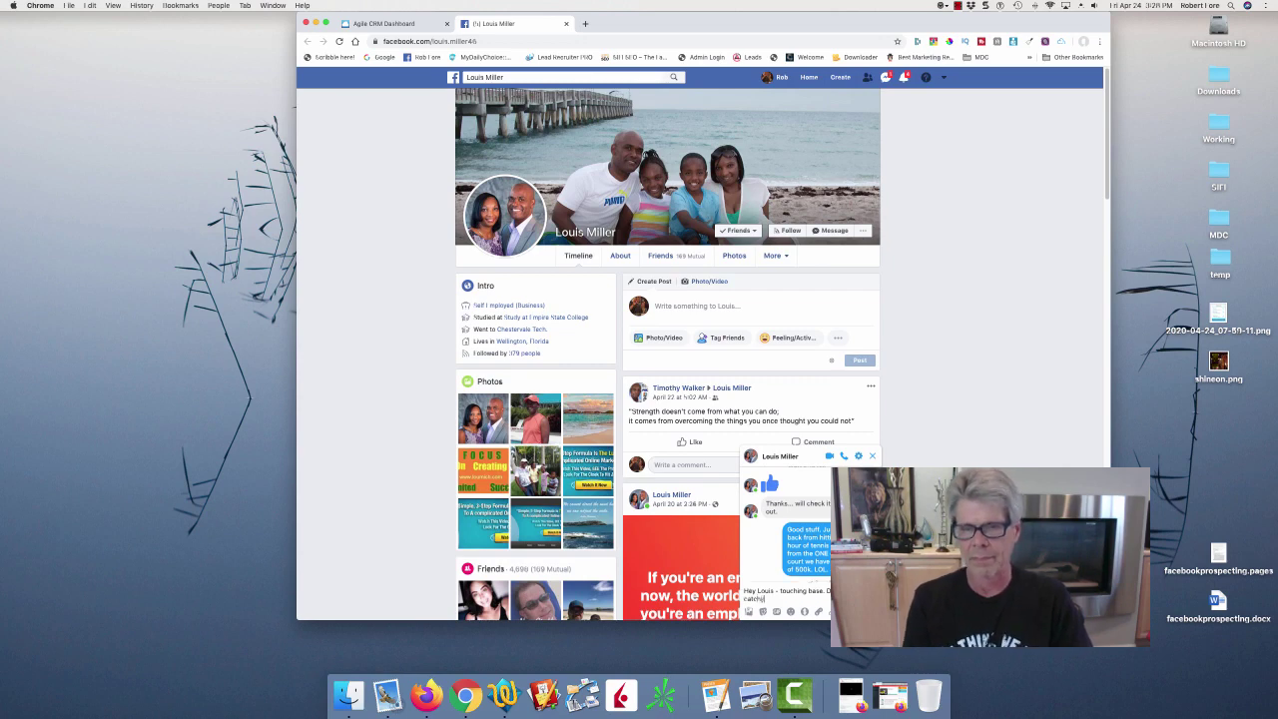
{"action": "key", "text": "BackSpace"}
{"action": "key", "text": "BackSpace"}
{"action": "type", "text": "your"}
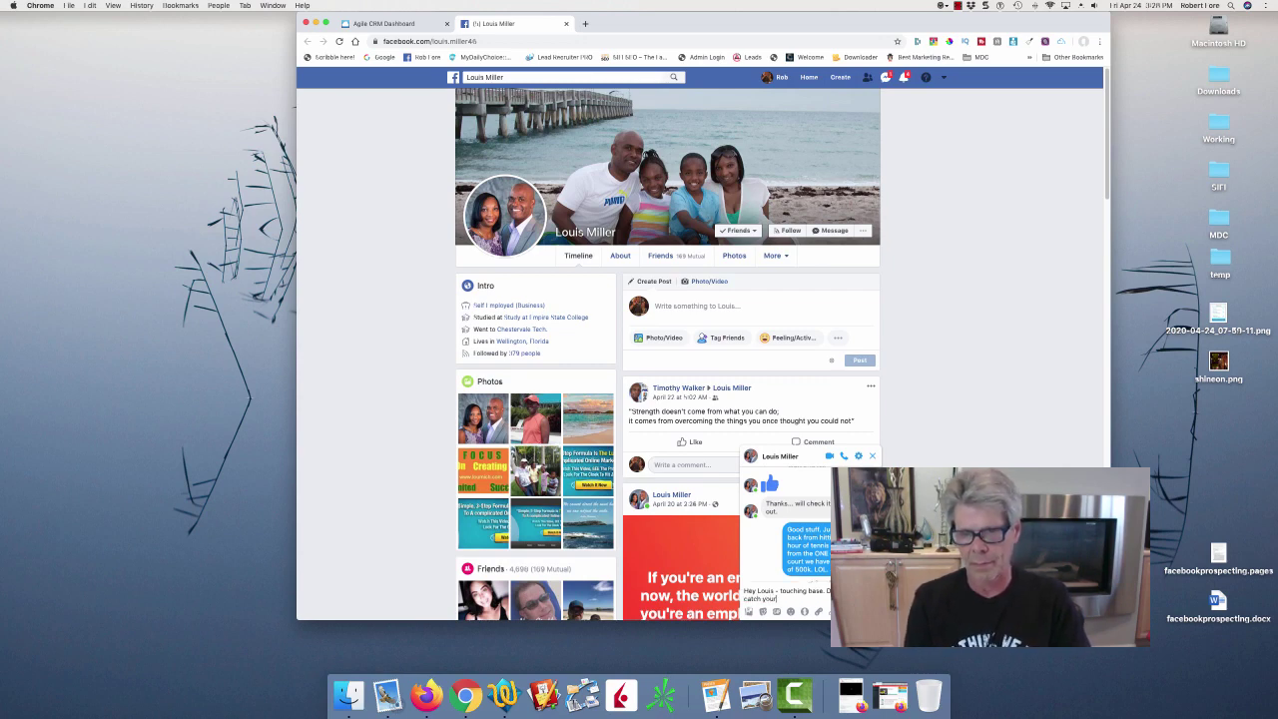
{"action": "type", "text": " attention wi"}
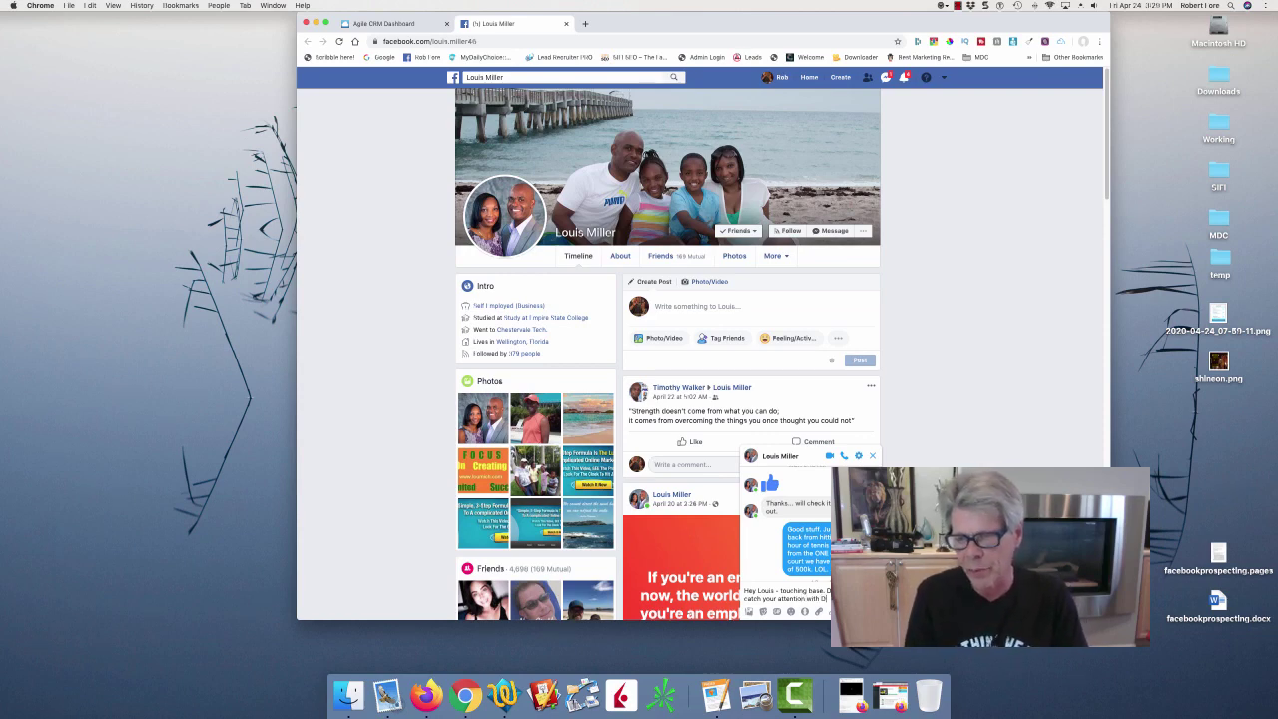
{"action": "type", "text": "th D"}
{"action": "key", "text": "BackSpace"}
{"action": "type", "text": "My"}
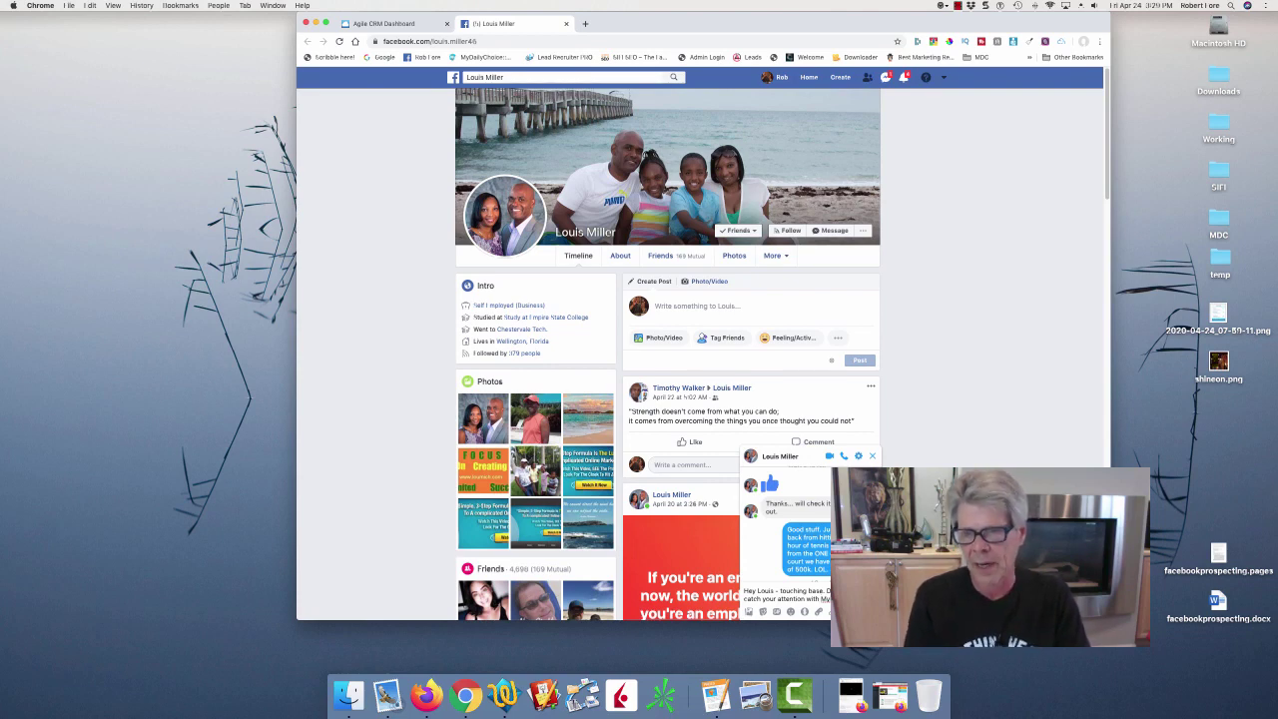
{"action": "type", "text": "our team"}
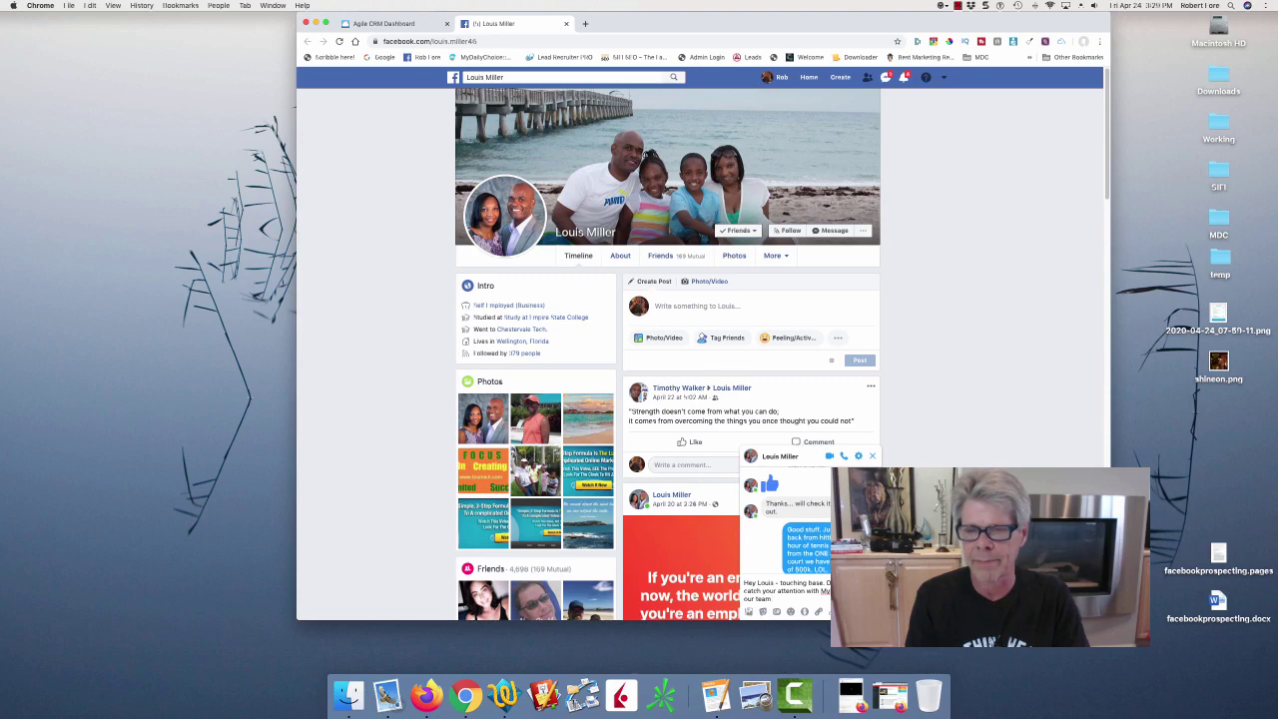
{"action": "type", "text": " is exc"}
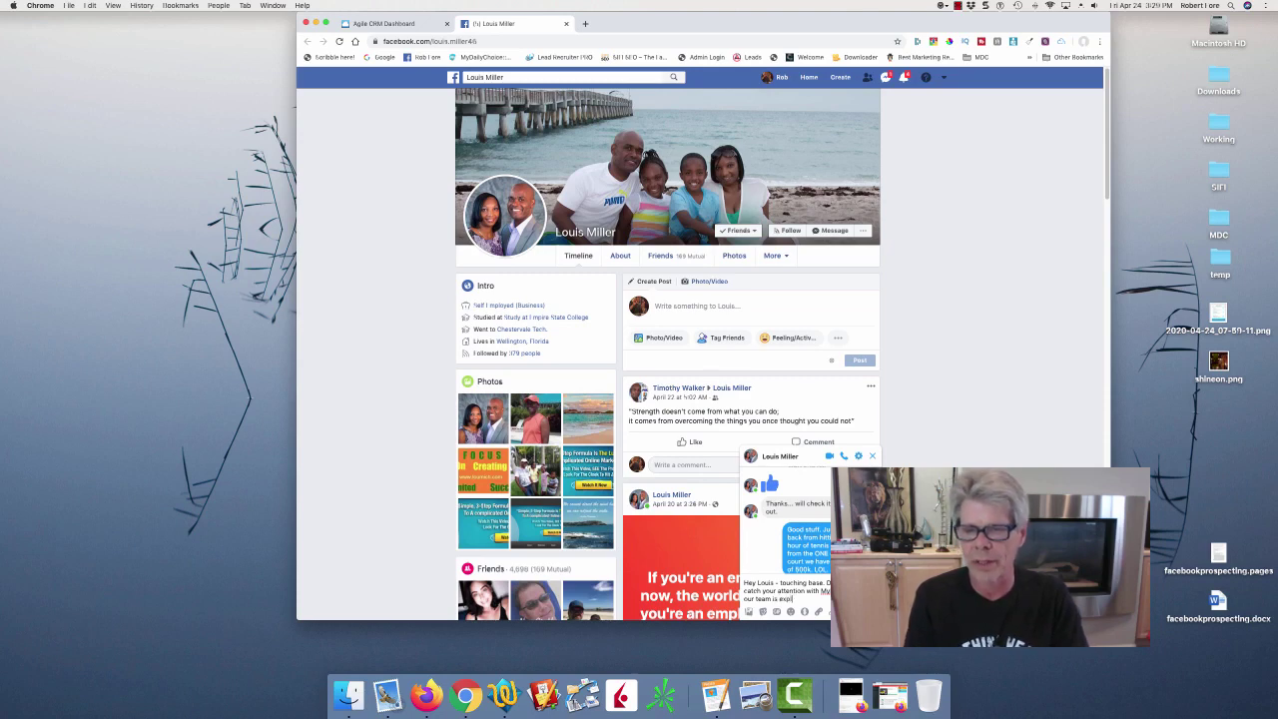
{"action": "type", "text": "loding... 11 pe"}
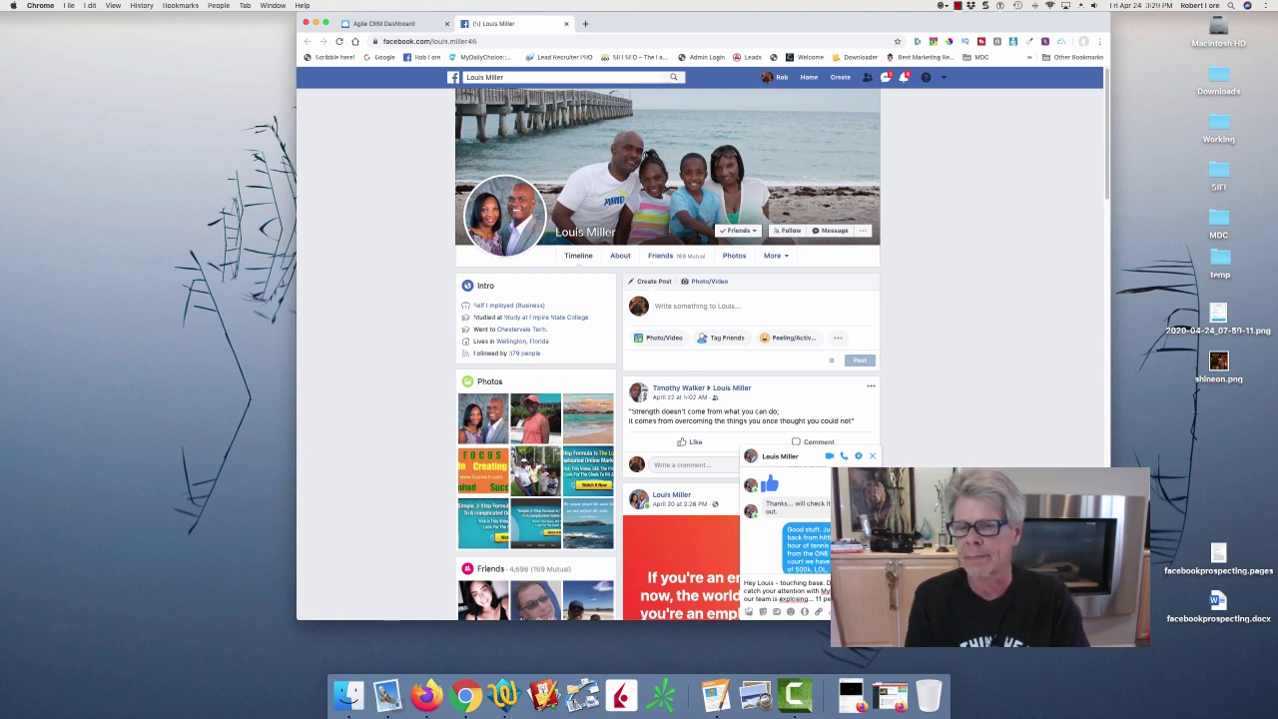
{"action": "type", "text": "and 120"}
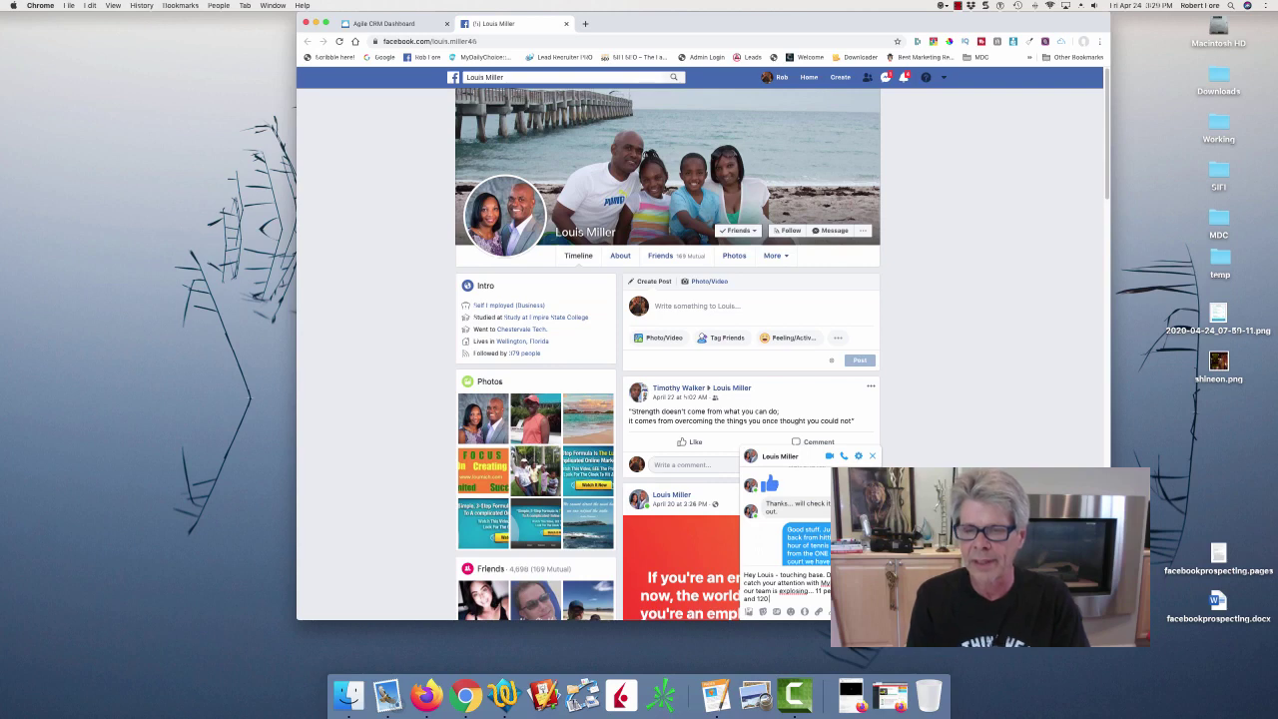
{"action": "type", "text": " NEW"}
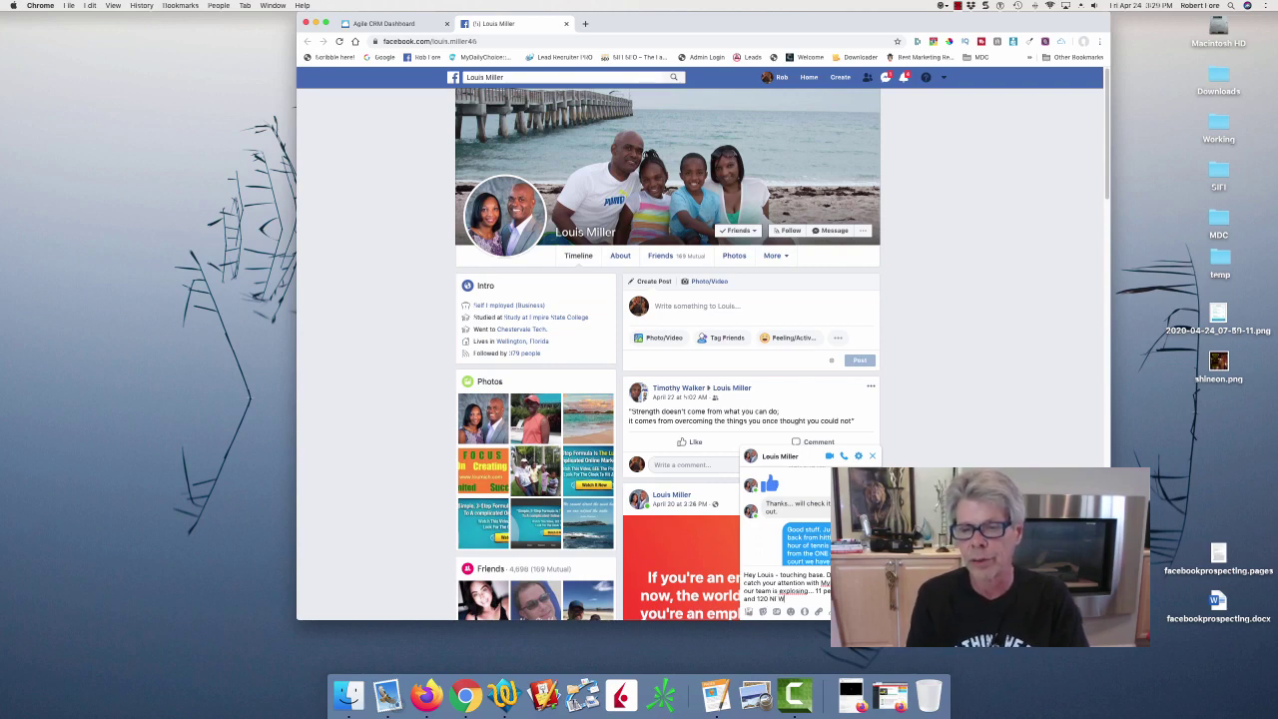
{"action": "type", "text": " team"}
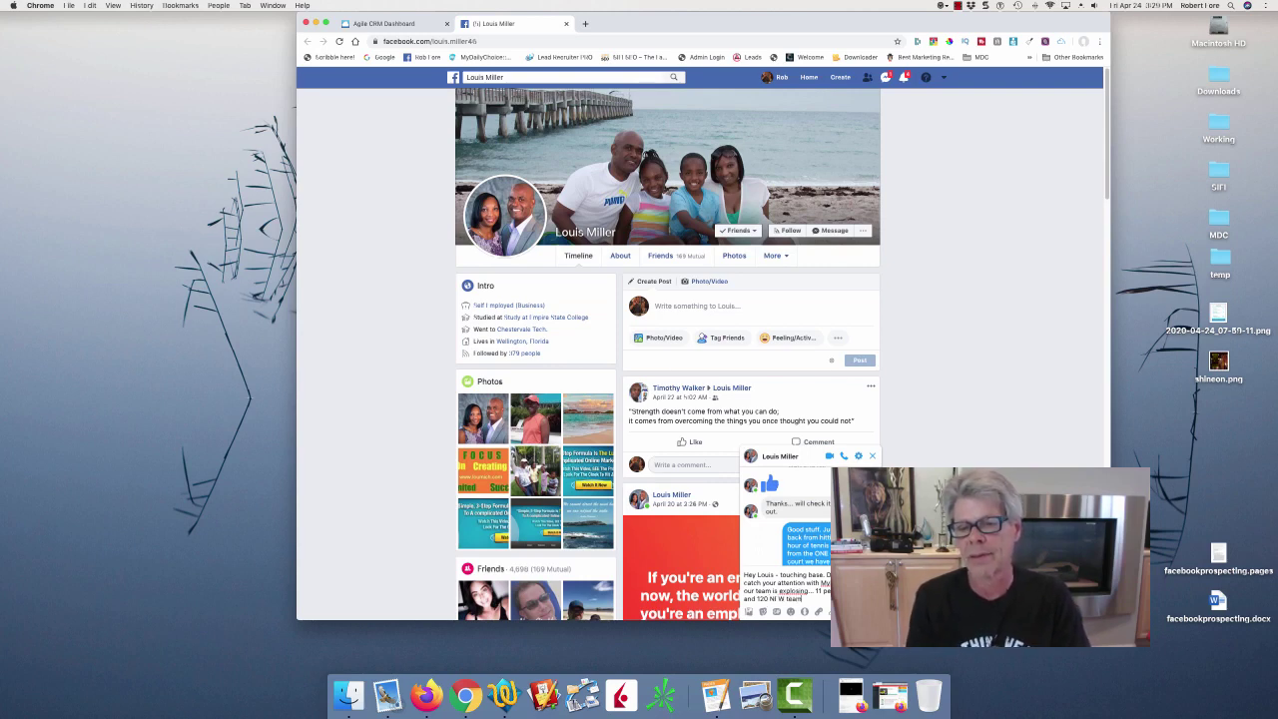
{"action": "type", "text": " members"}
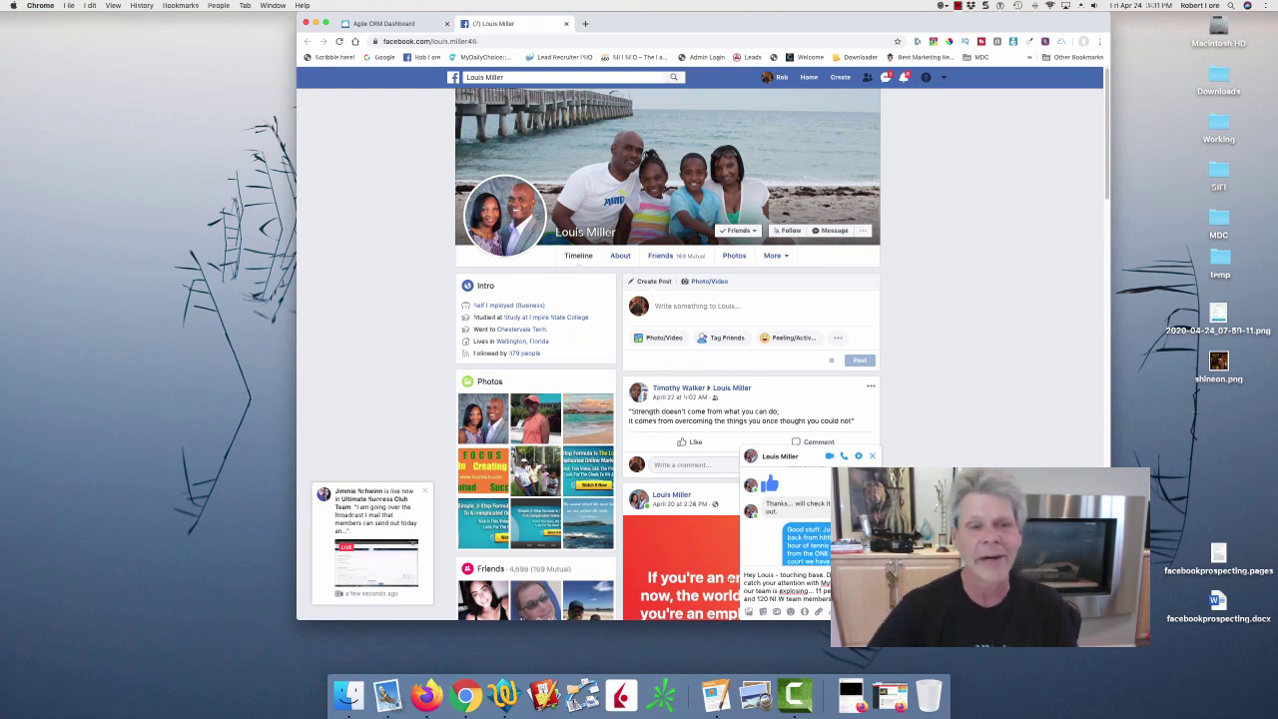
{"action": "left_click", "coordinate": [429, 490]}
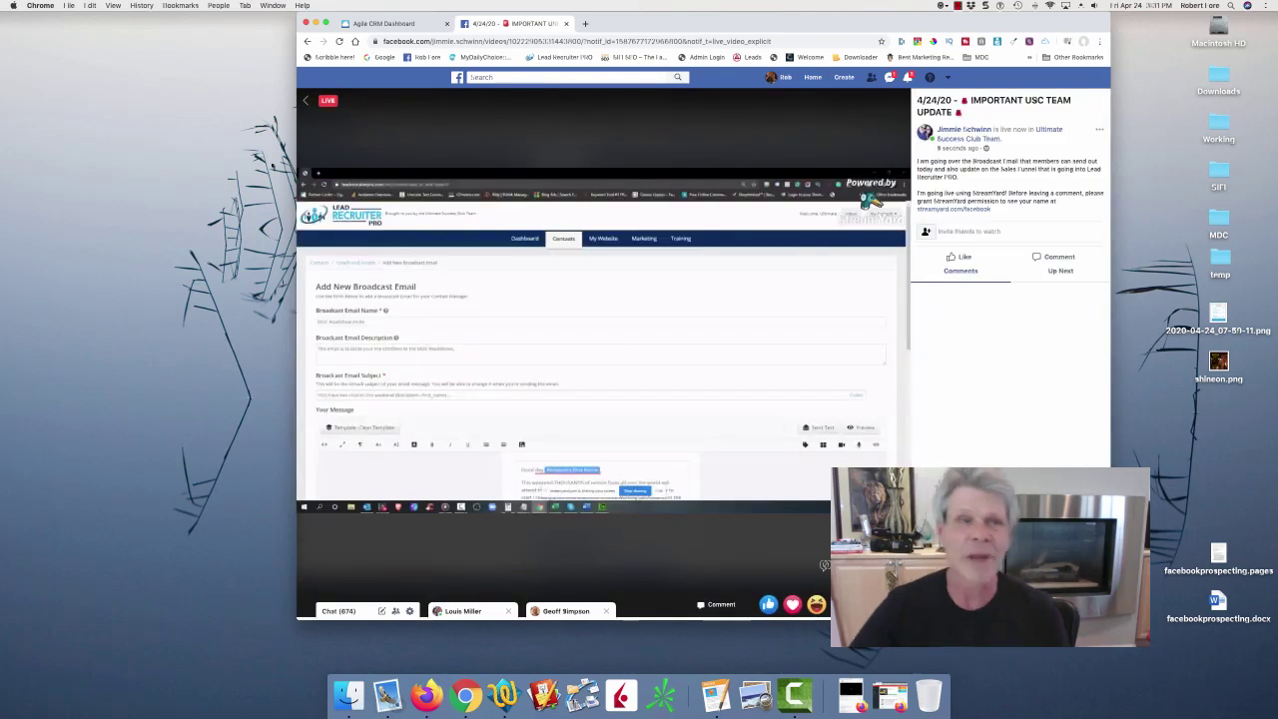
{"action": "left_click", "coordinate": [305, 41]}
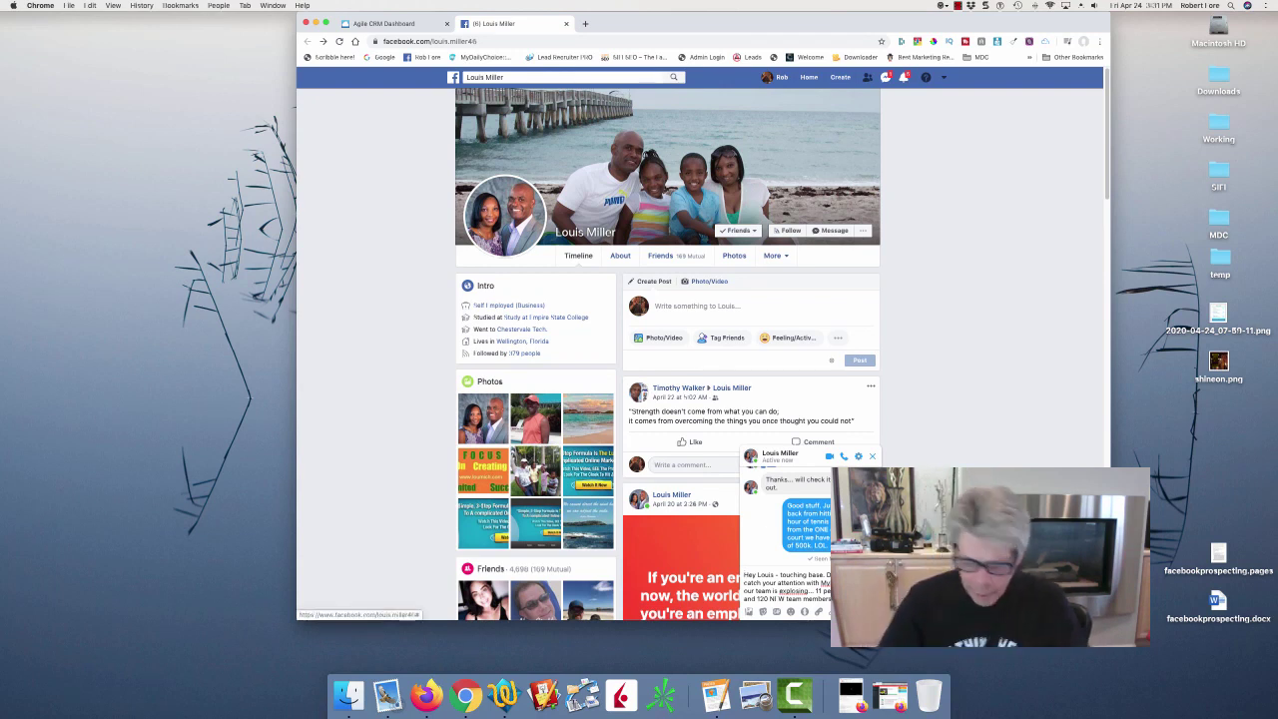
End the message with 'Let me know... I'm confident you could crush this' and send it.
{"action": "type", "text": "Let s"}
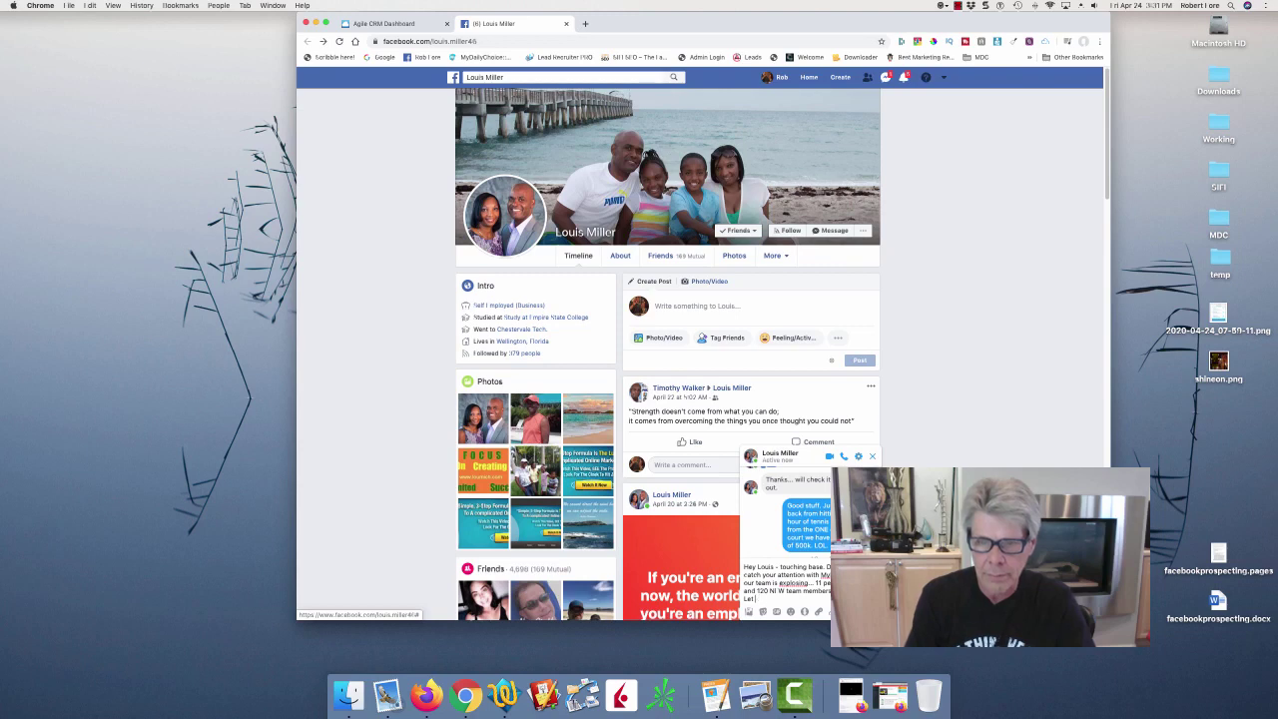
{"action": "type", "text": "me know..."}
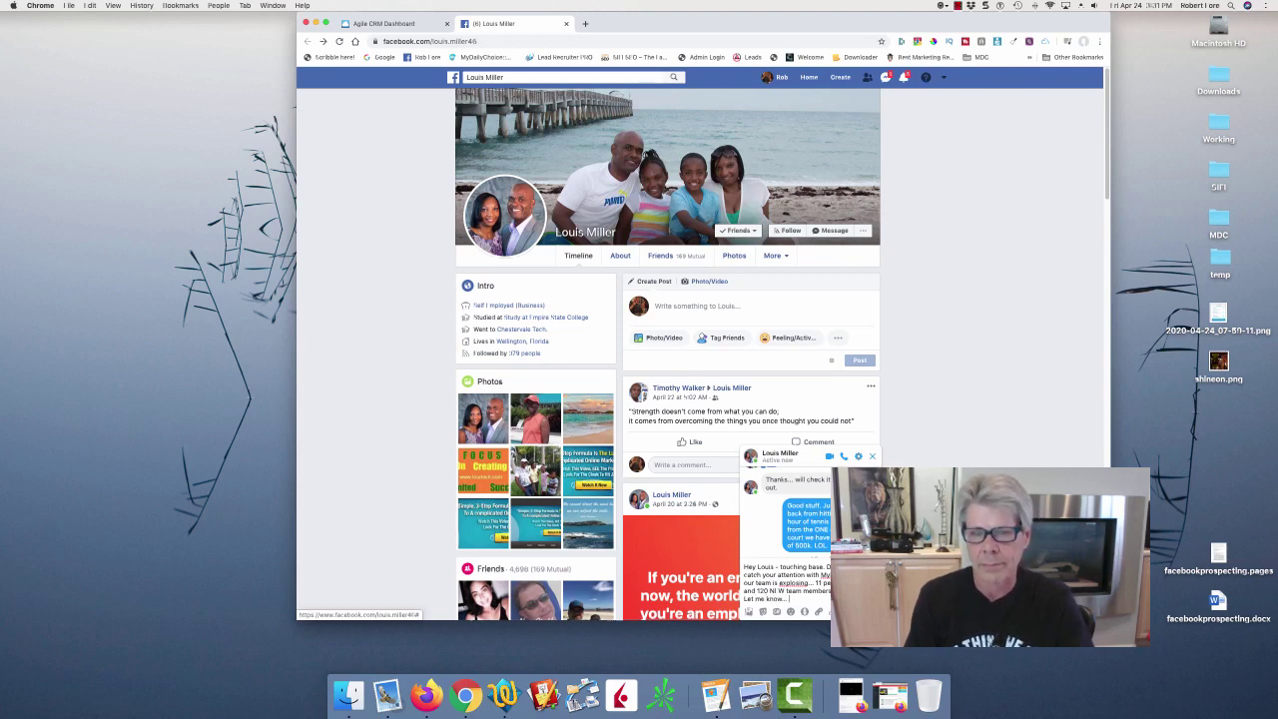
{"action": "type", "text": " I'm confid"}
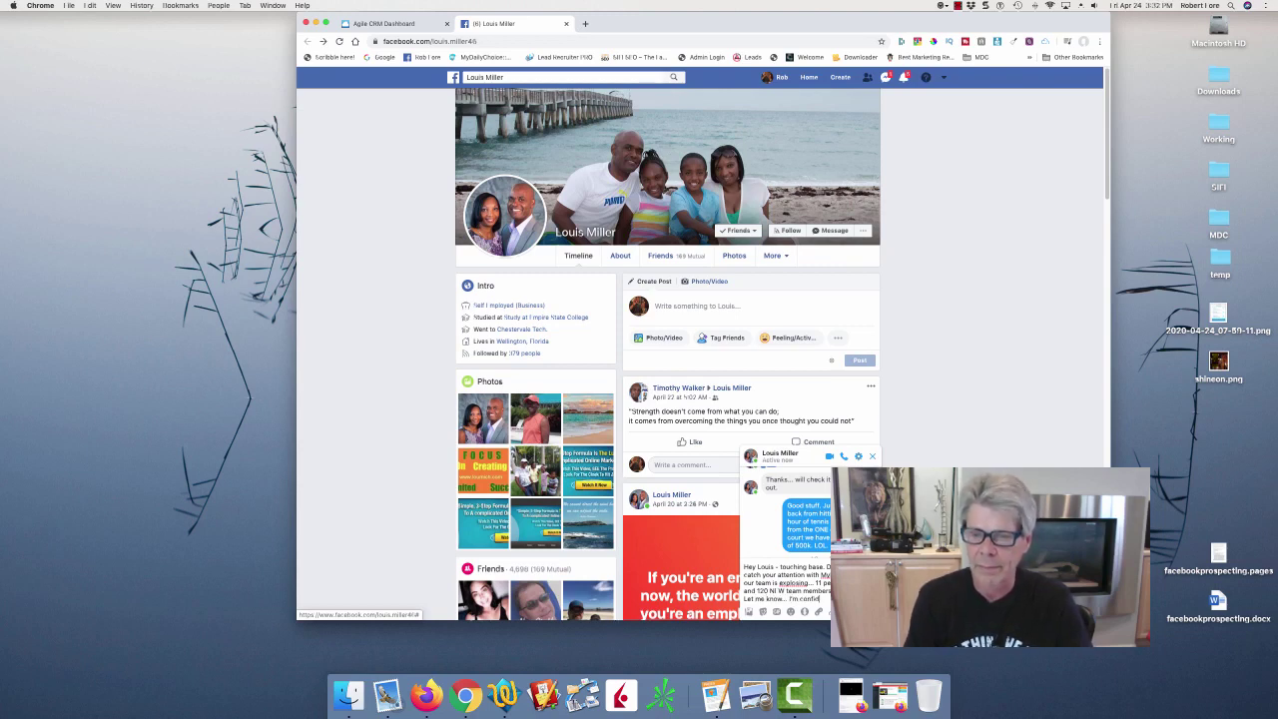
{"action": "type", "text": "ent"}
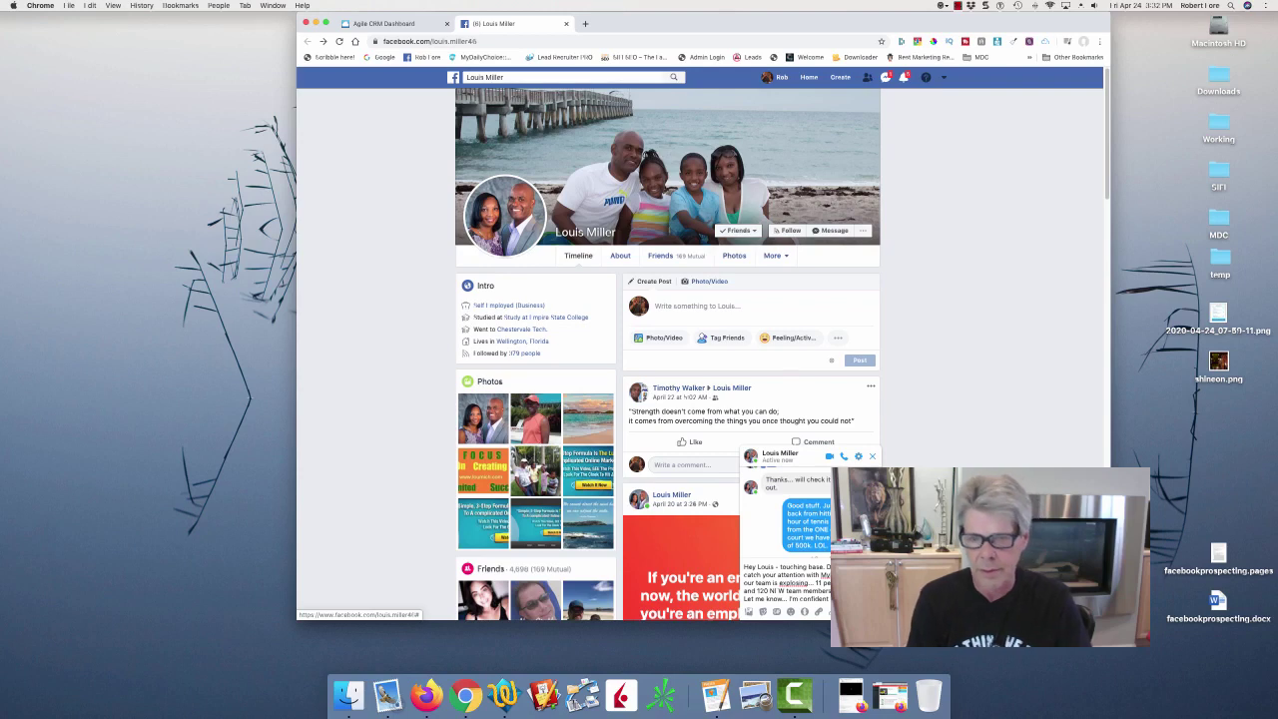
{"action": "type", "text": "you could crush th"}
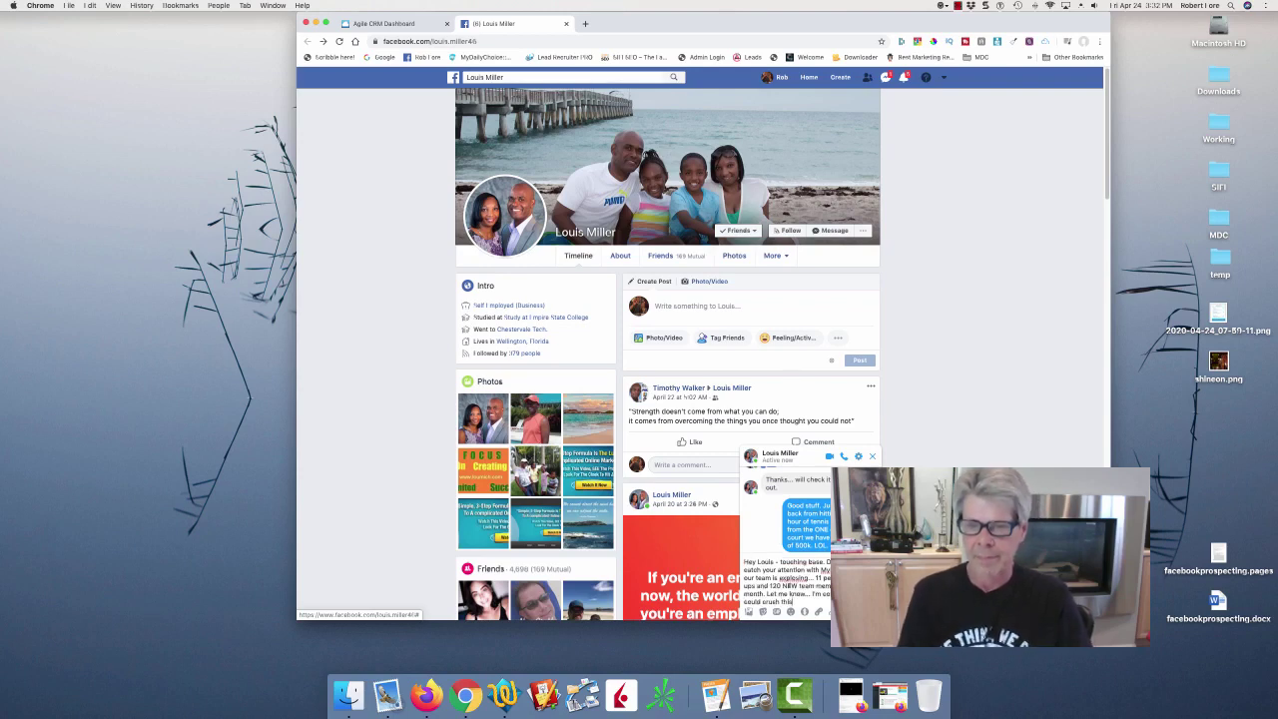
{"action": "key", "text": "Return"}
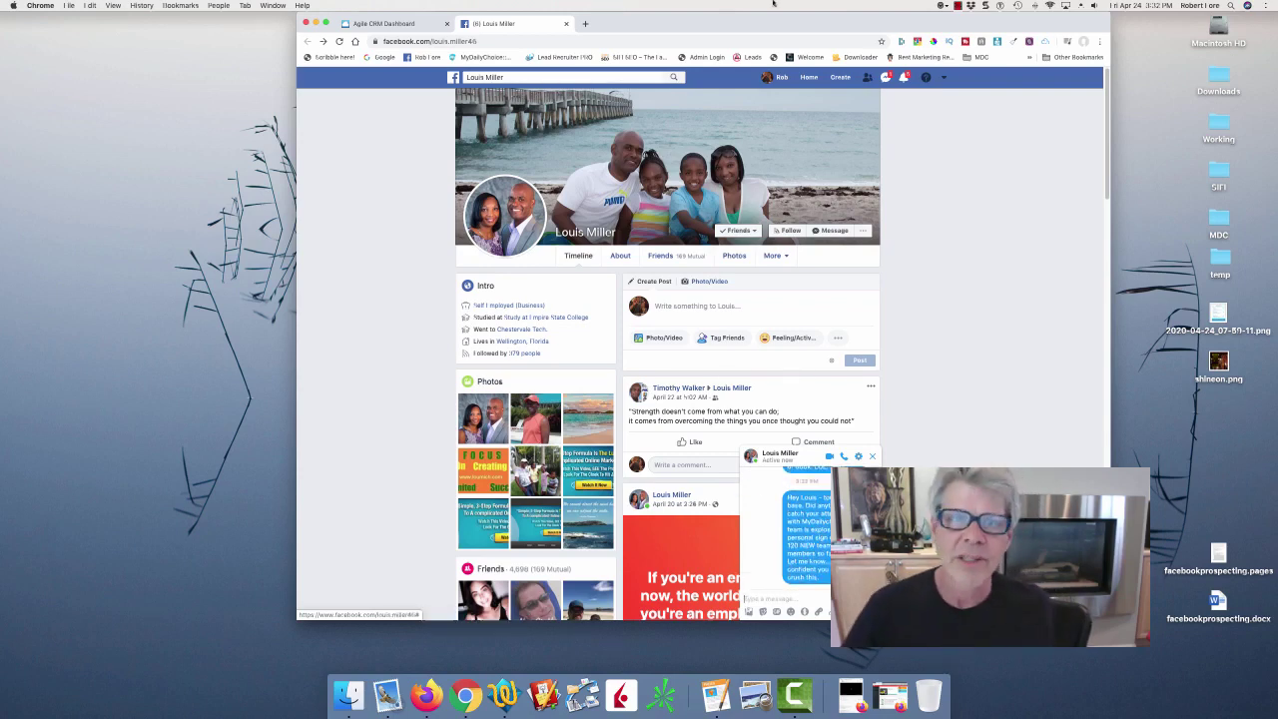
Return to the contact's CRM record, close the Facebook tab, and give a one-star rating.
{"action": "left_click", "coordinate": [370, 24]}
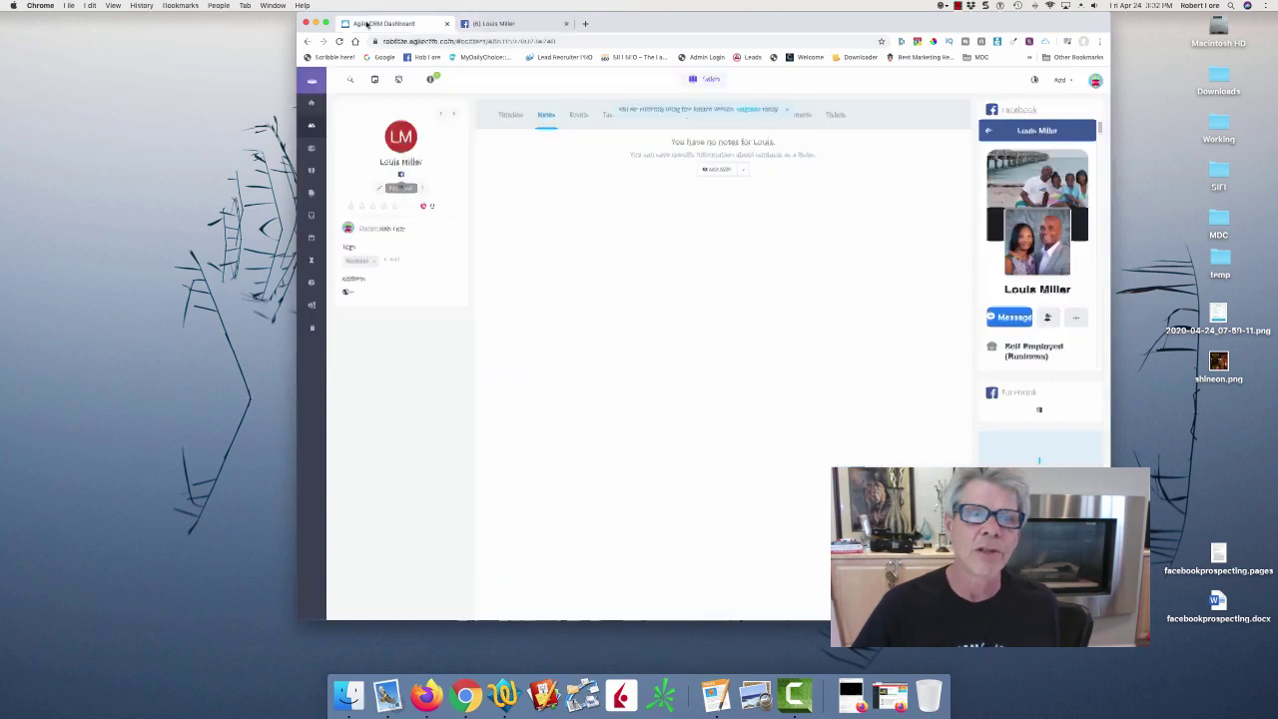
{"action": "left_click", "coordinate": [566, 23]}
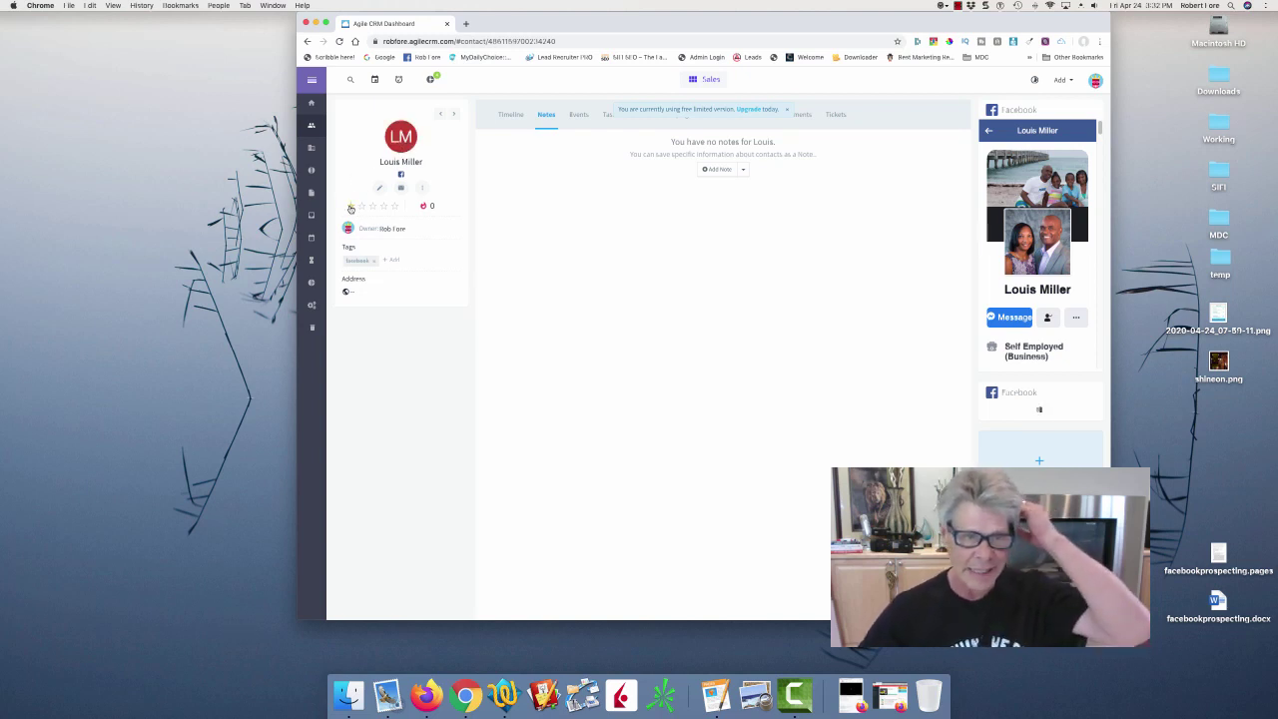
{"action": "left_click", "coordinate": [351, 207]}
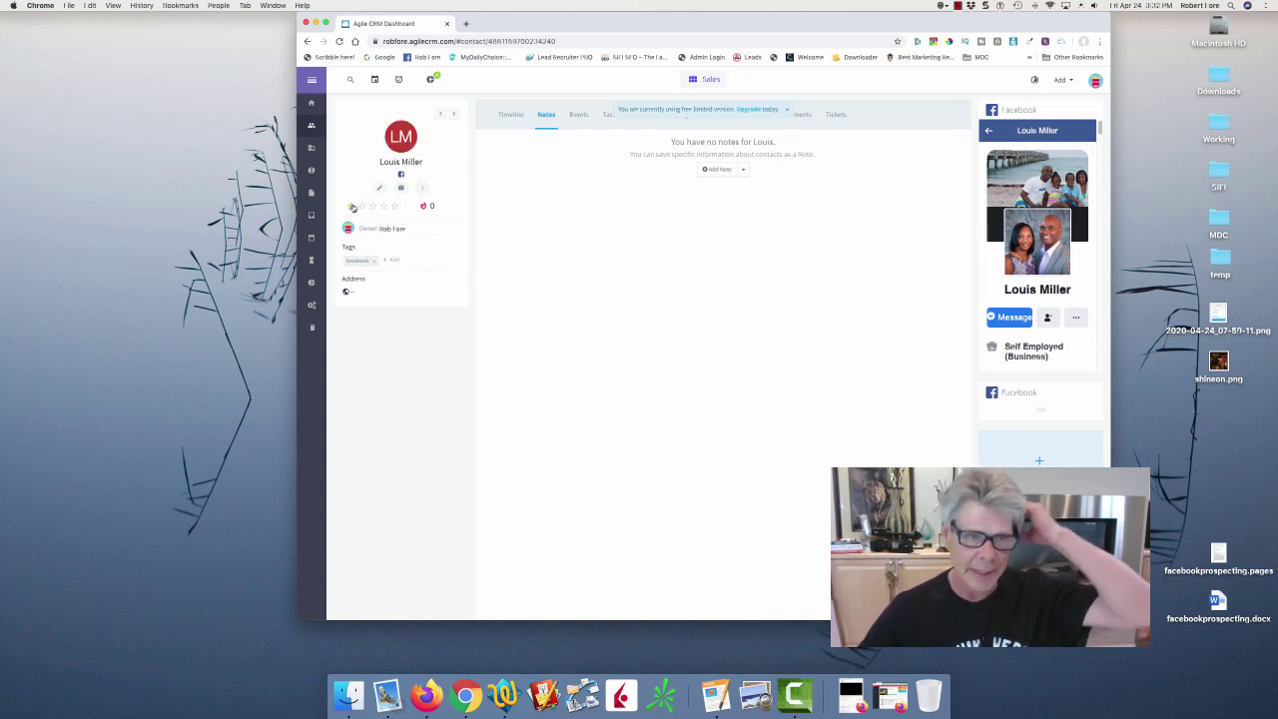
Set the contact's lead score to 4, correcting an initial entry of 2.
{"action": "left_click", "coordinate": [436, 207]}
{"action": "mouse_move", "coordinate": [423, 207]}
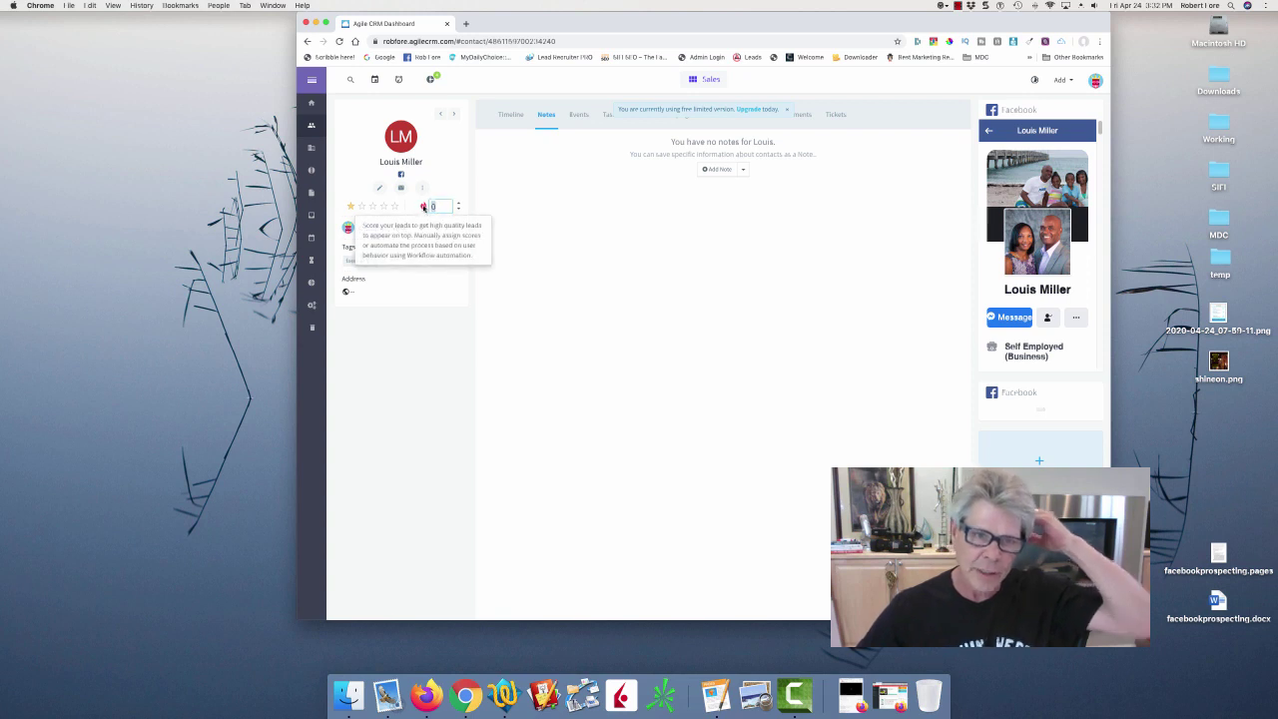
{"action": "type", "text": "2"}
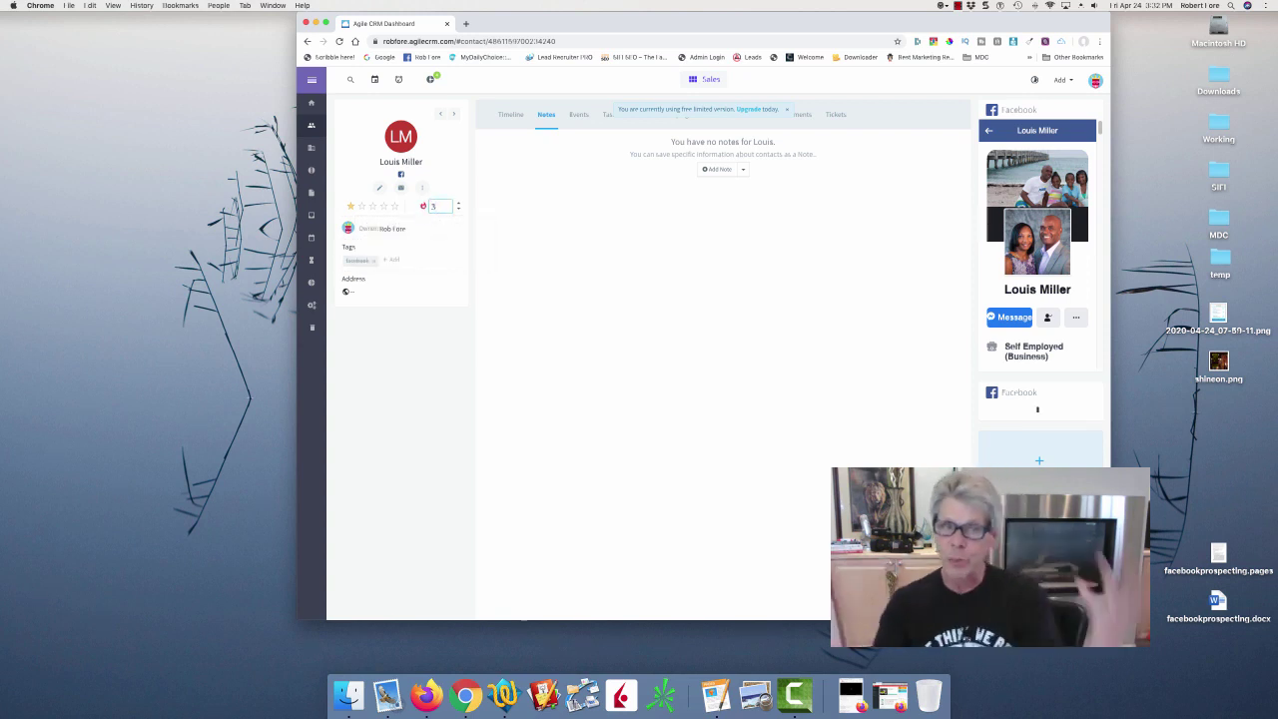
{"action": "left_click", "coordinate": [536, 164]}
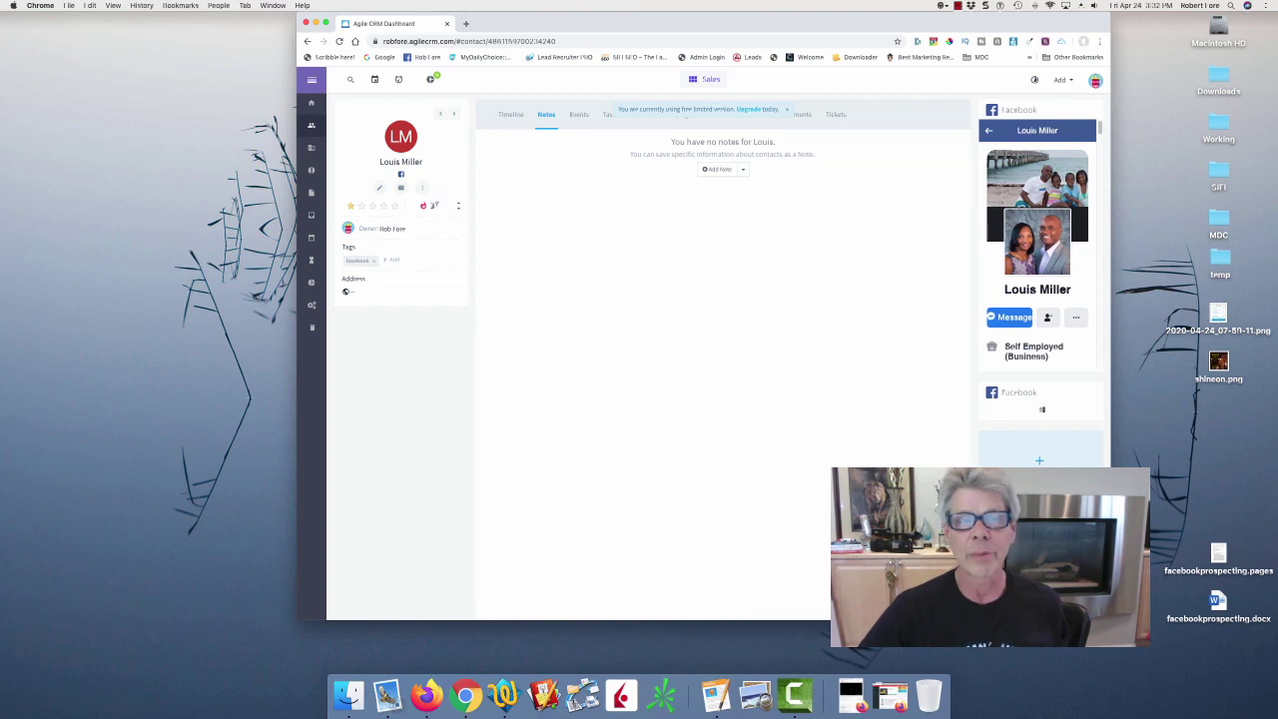
{"action": "left_click", "coordinate": [437, 207]}
{"action": "left_click_drag", "start_coordinate": [437, 207], "coordinate": [428, 208]}
{"action": "type", "text": "4"}
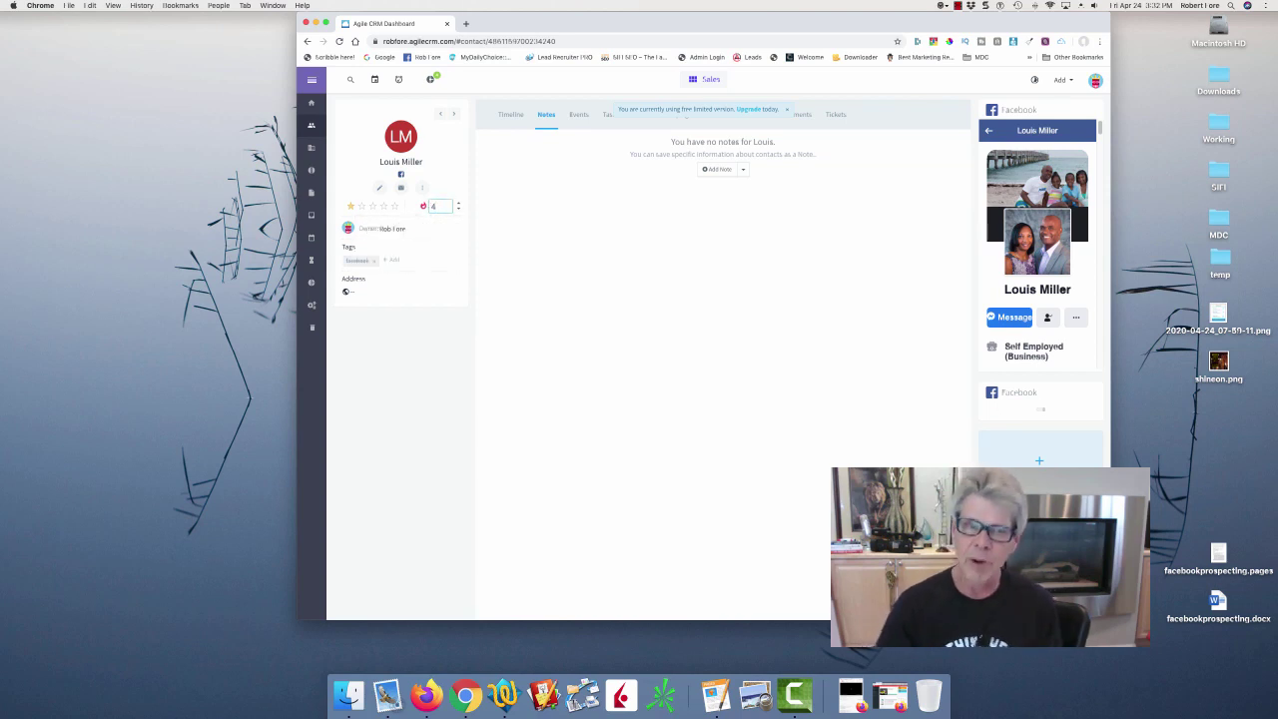
{"action": "left_click", "coordinate": [533, 195]}
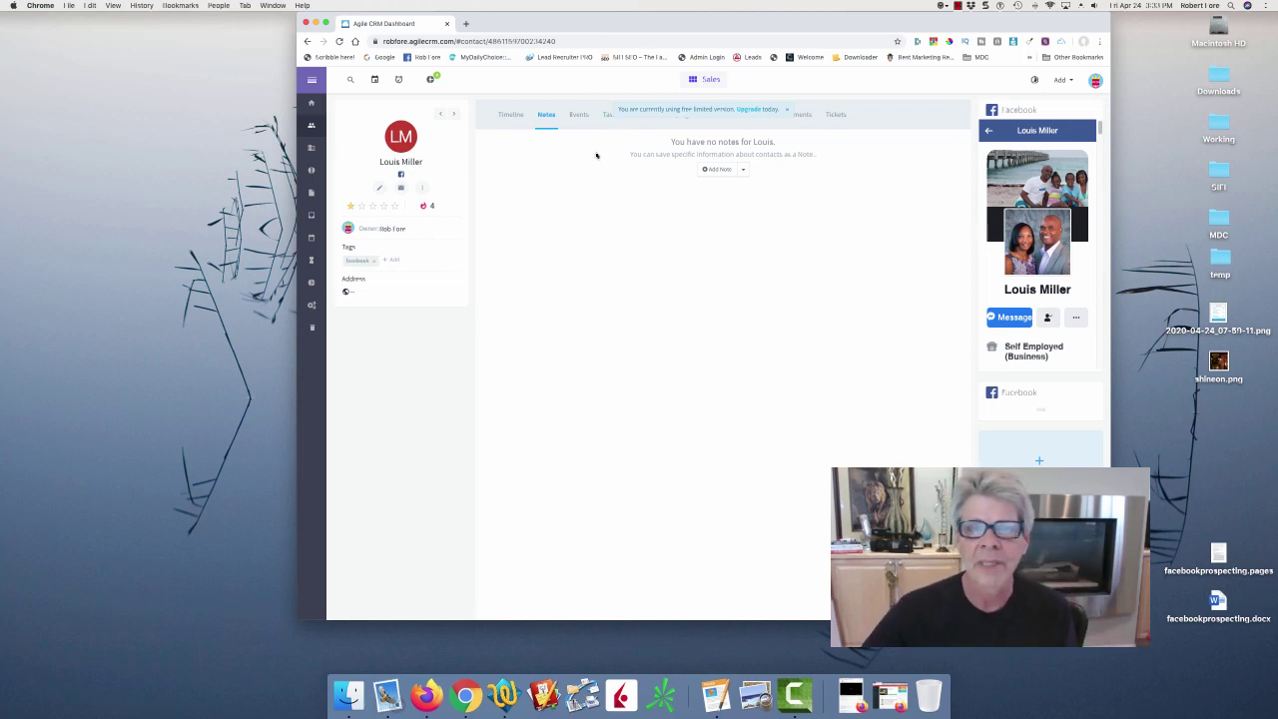
Add a Call task named FU to the contact, due April 26, 2020.
{"action": "left_click", "coordinate": [608, 118]}
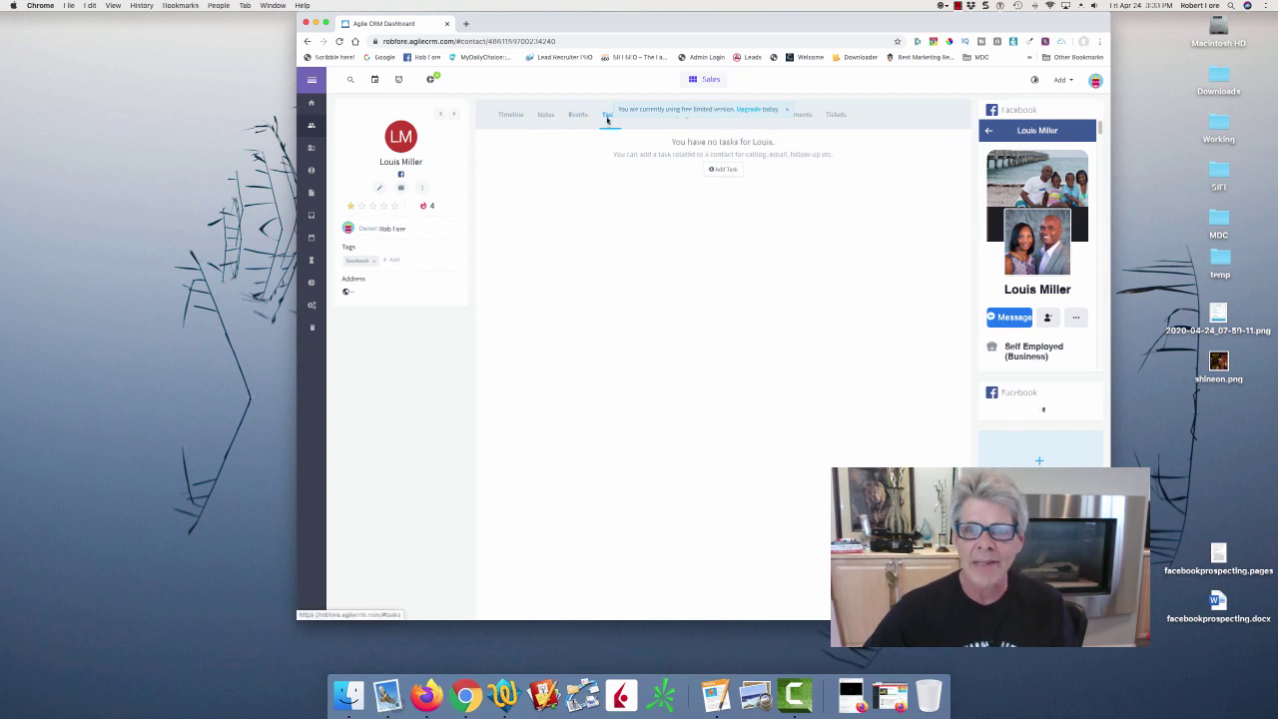
{"action": "left_click", "coordinate": [720, 173]}
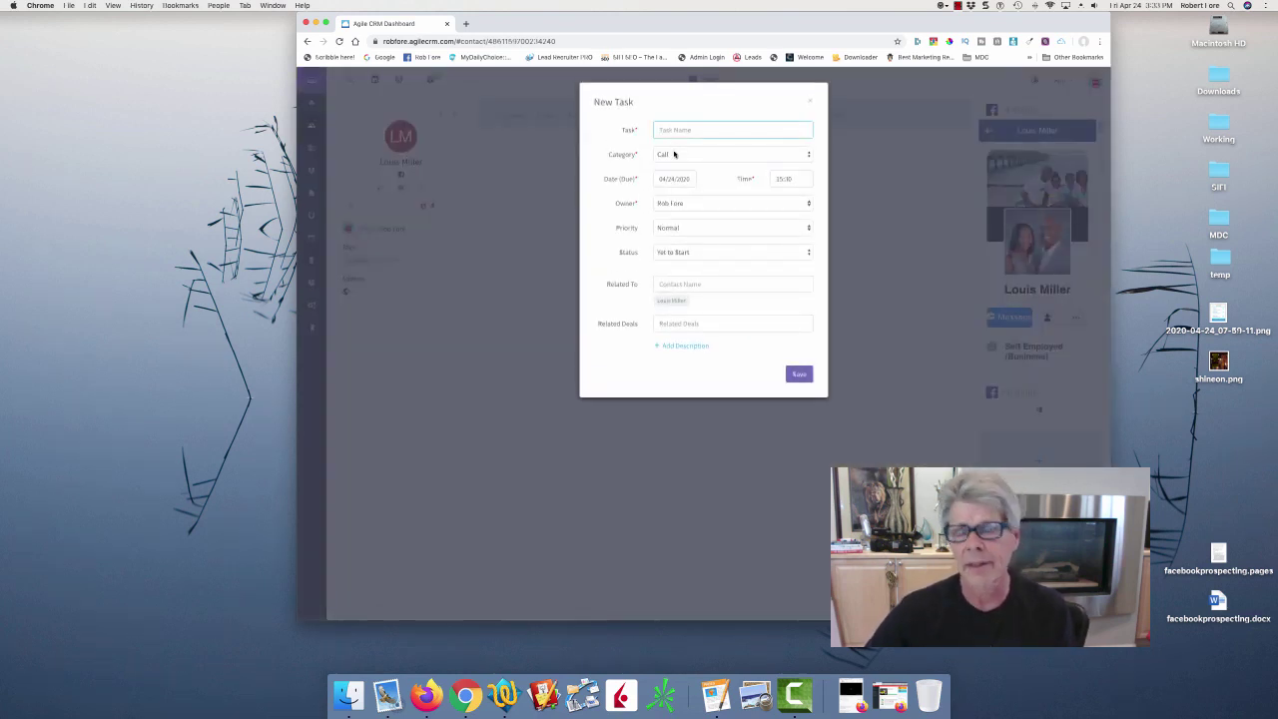
{"action": "type", "text": "FU"}
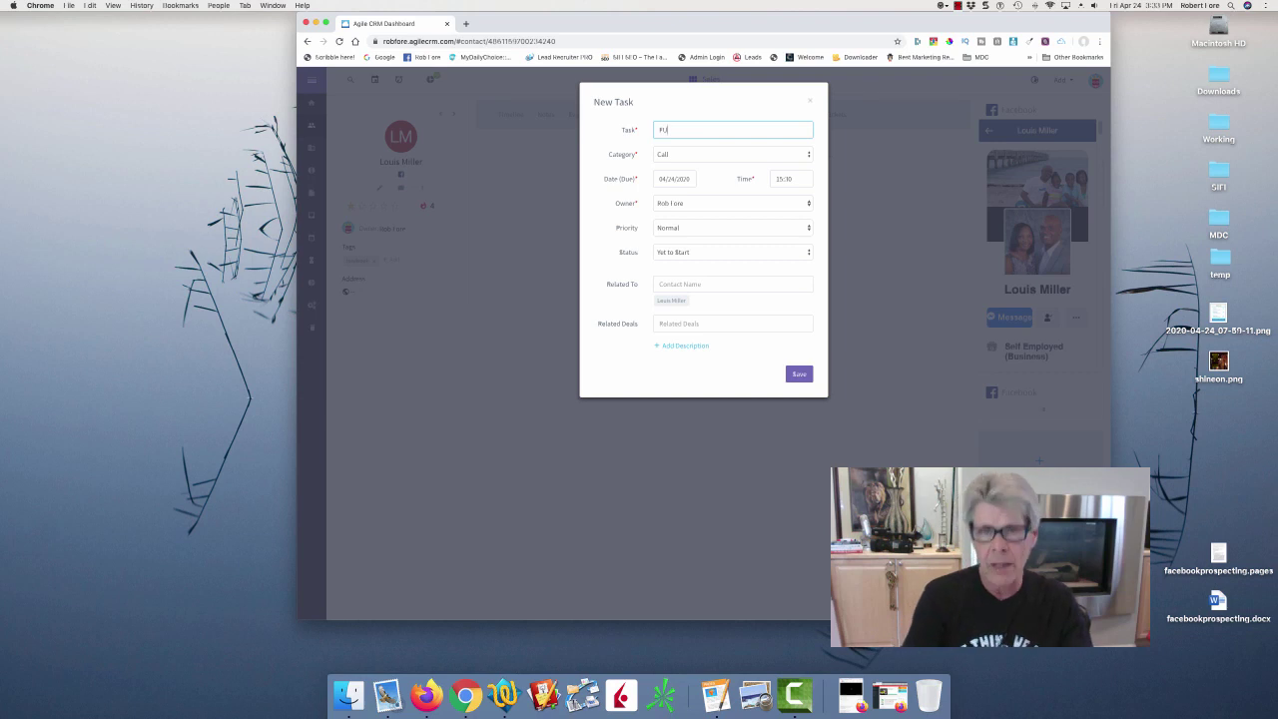
{"action": "left_click", "coordinate": [660, 179]}
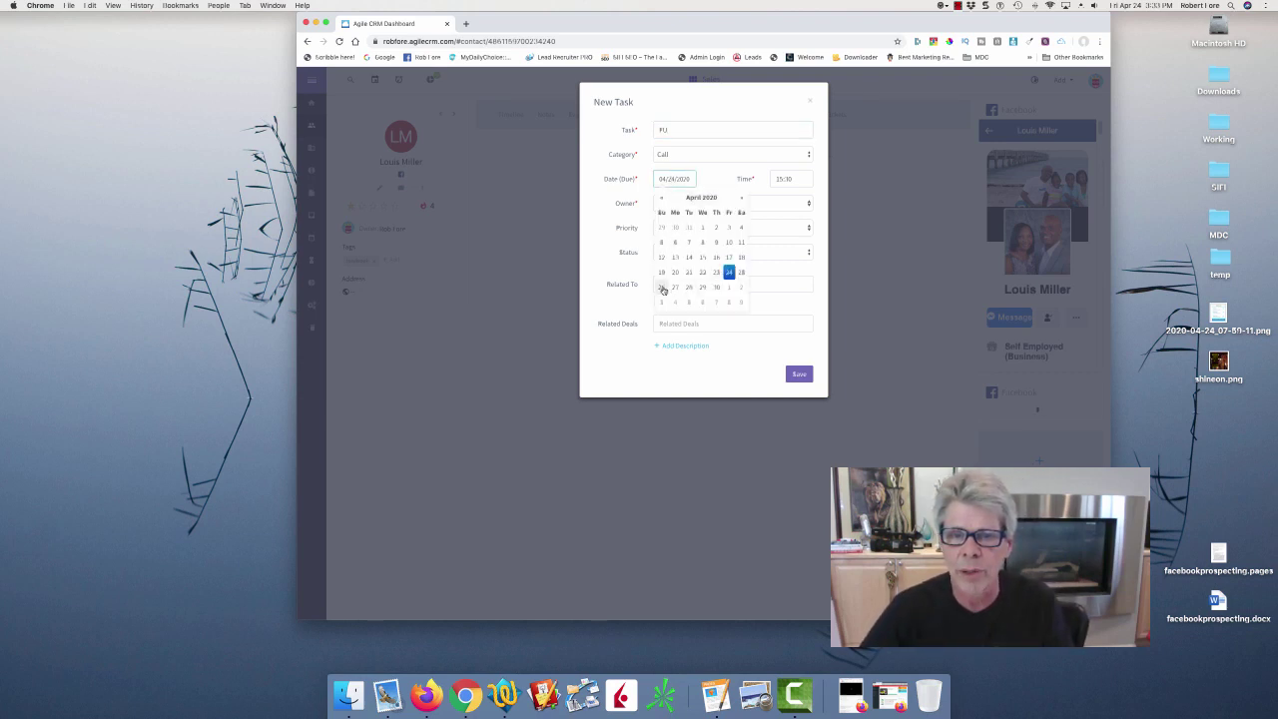
{"action": "left_click", "coordinate": [662, 288]}
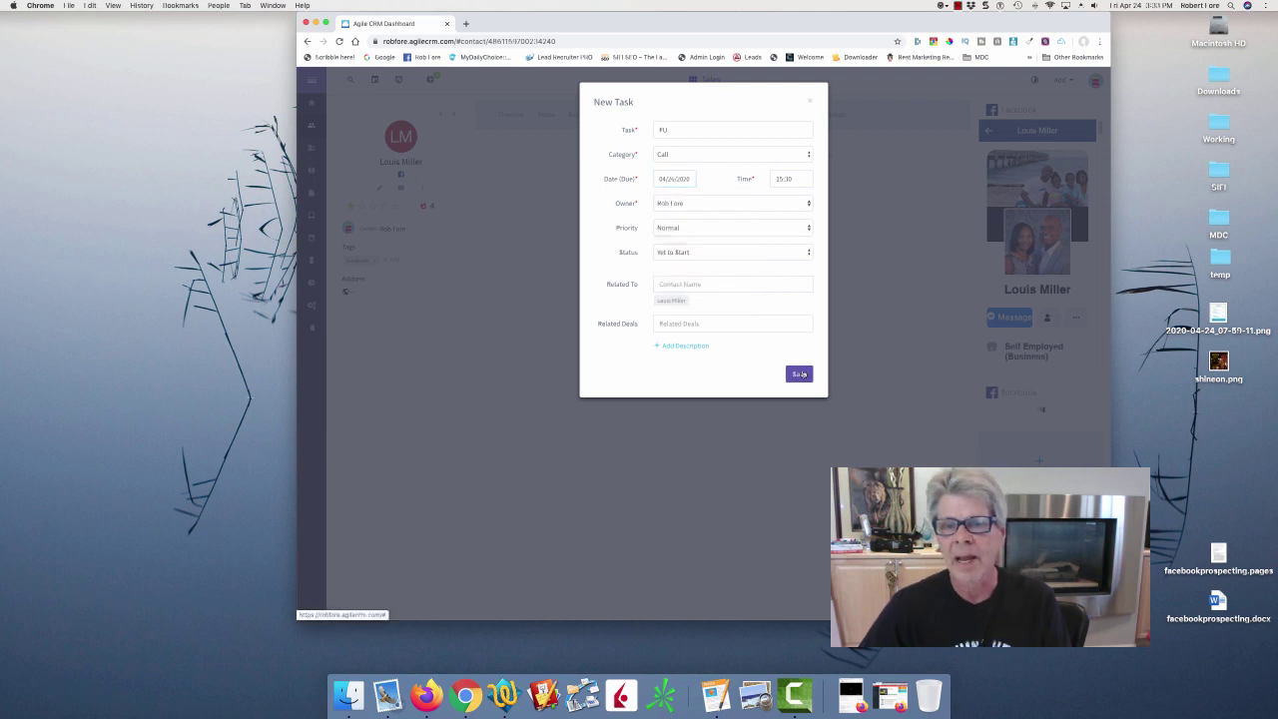
{"action": "left_click", "coordinate": [801, 374]}
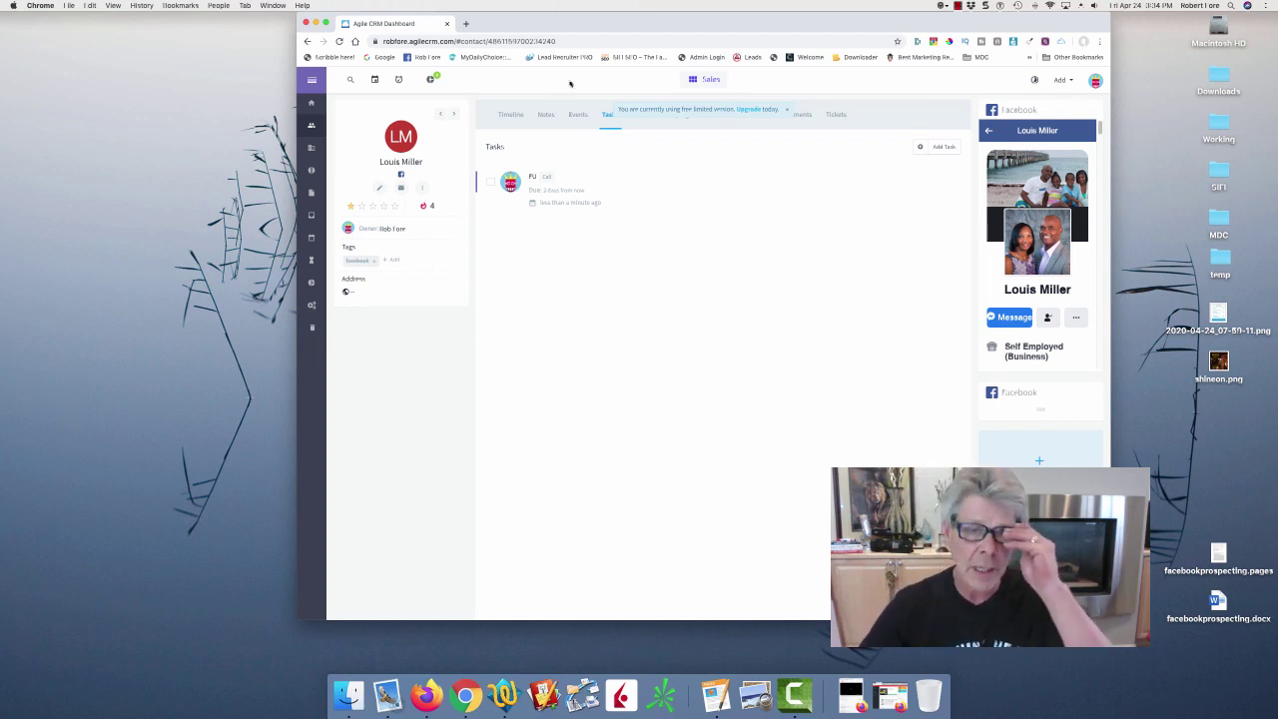
Start a new note for the contact with subject 'MDC Invite - Not Response'.
{"action": "left_click", "coordinate": [546, 114]}
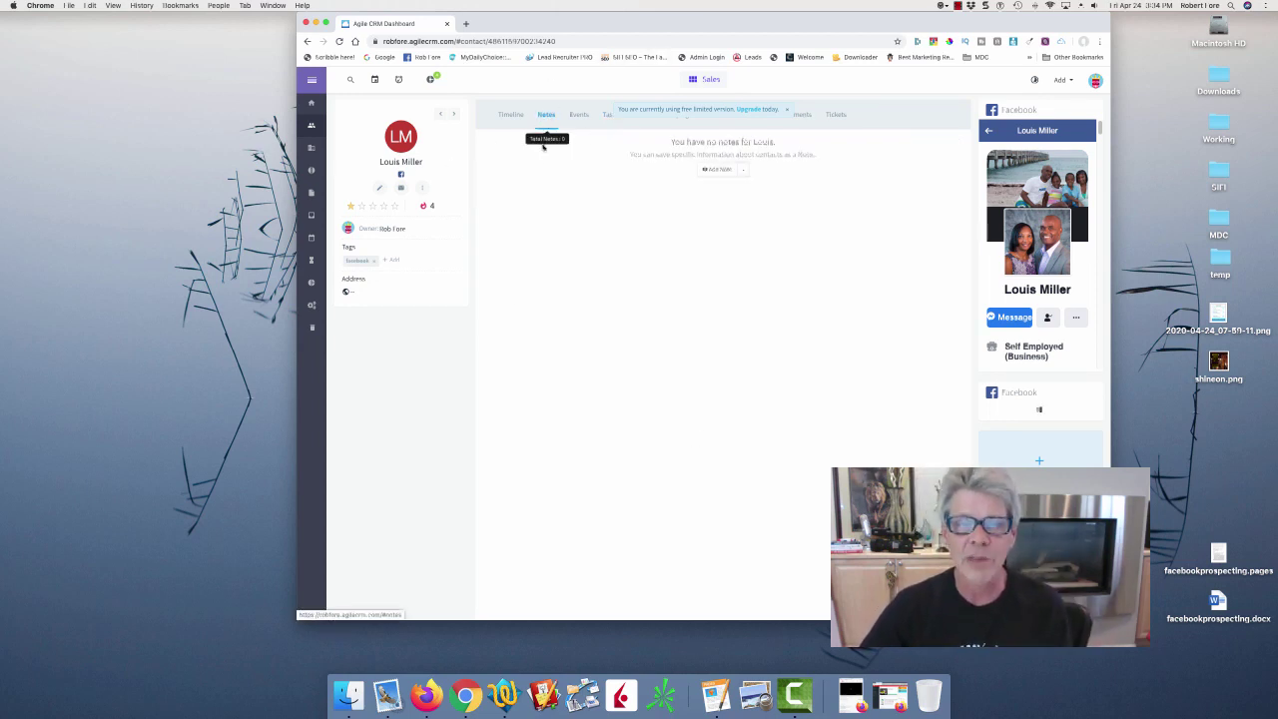
{"action": "left_click", "coordinate": [720, 169]}
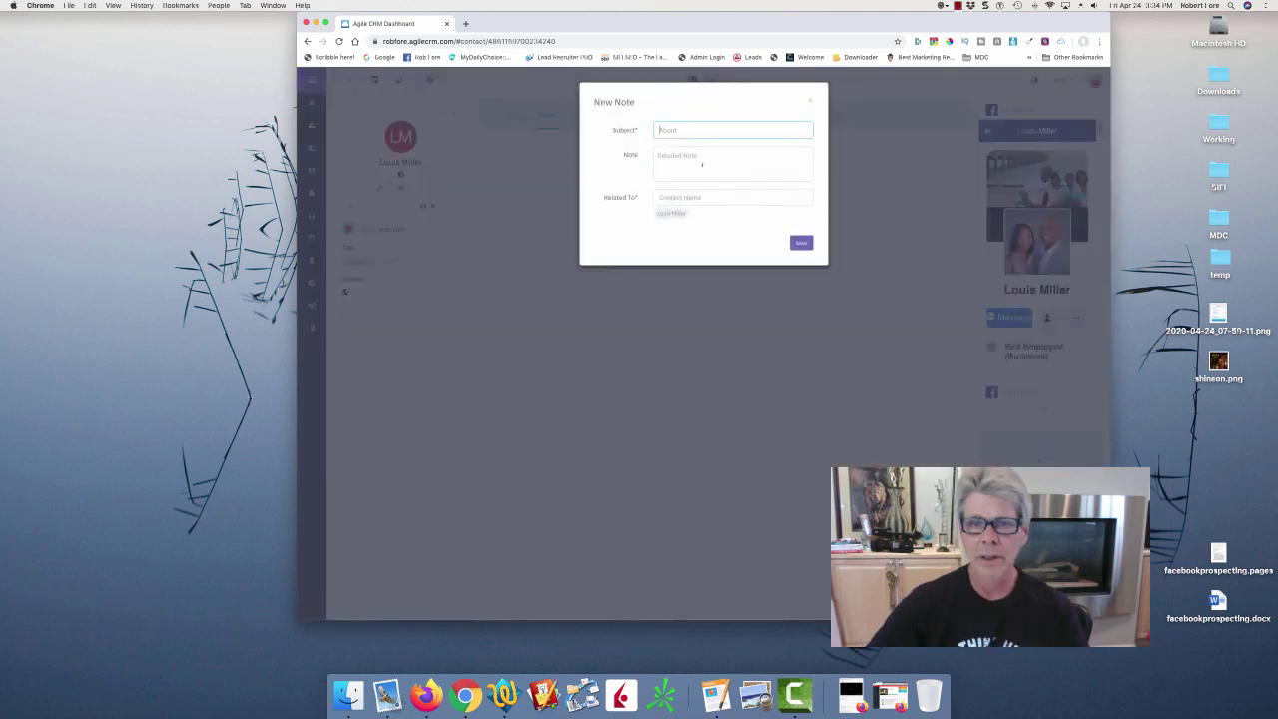
{"action": "type", "text": "Activitie"}
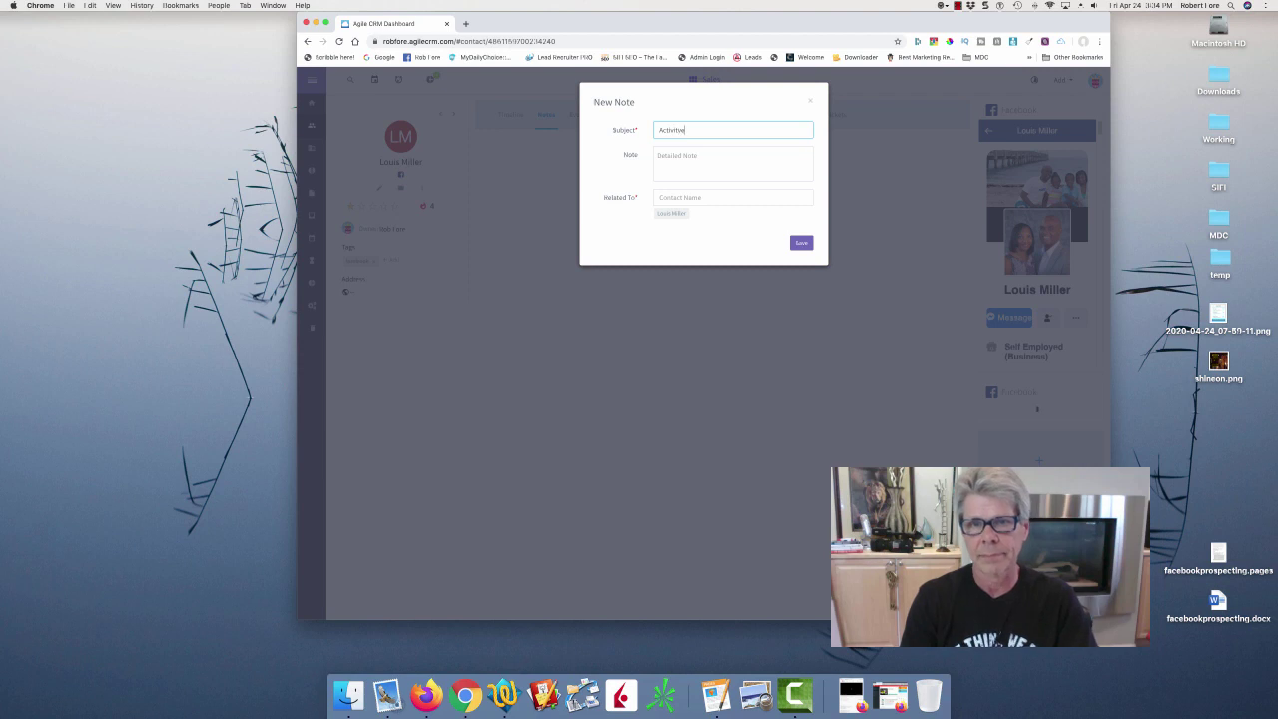
{"action": "key", "text": "BackSpace"}
{"action": "key", "text": "BackSpace"}
{"action": "key", "text": "BackSpace"}
{"action": "key", "text": "BackSpace"}
{"action": "key", "text": "BackSpace"}
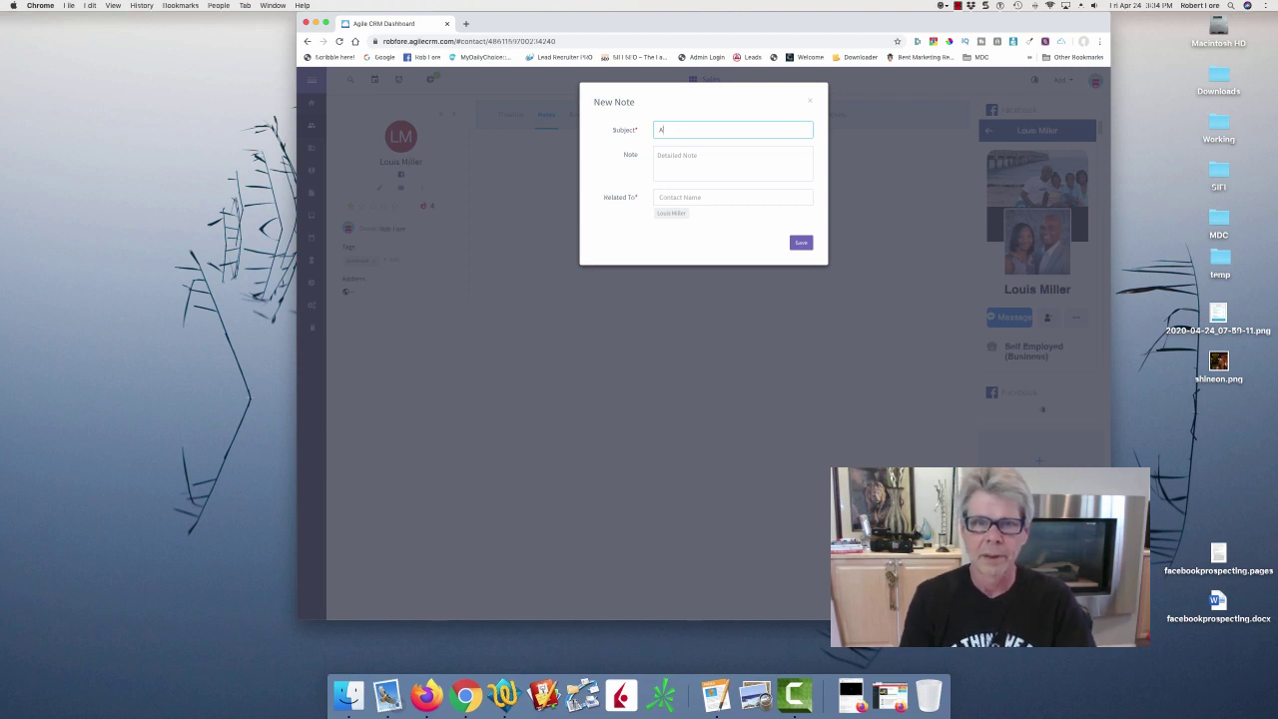
{"action": "type", "text": "MDC"}
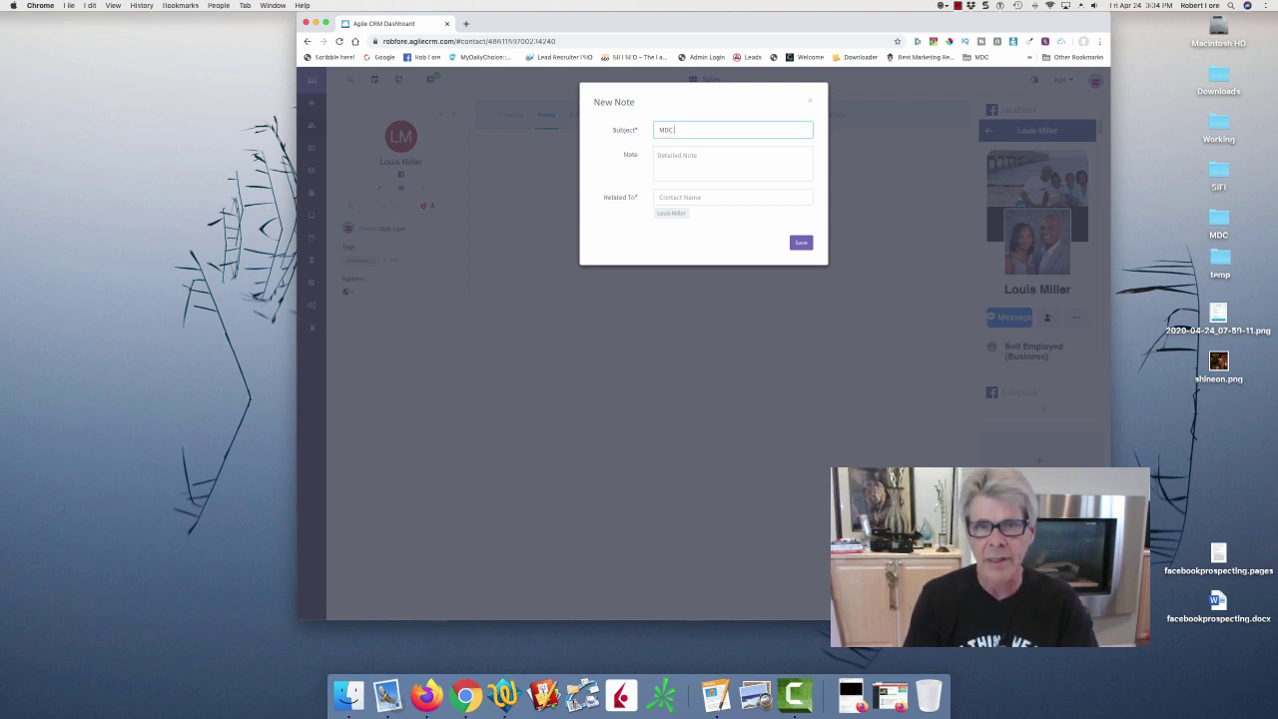
{"action": "type", "text": " Invite - N"}
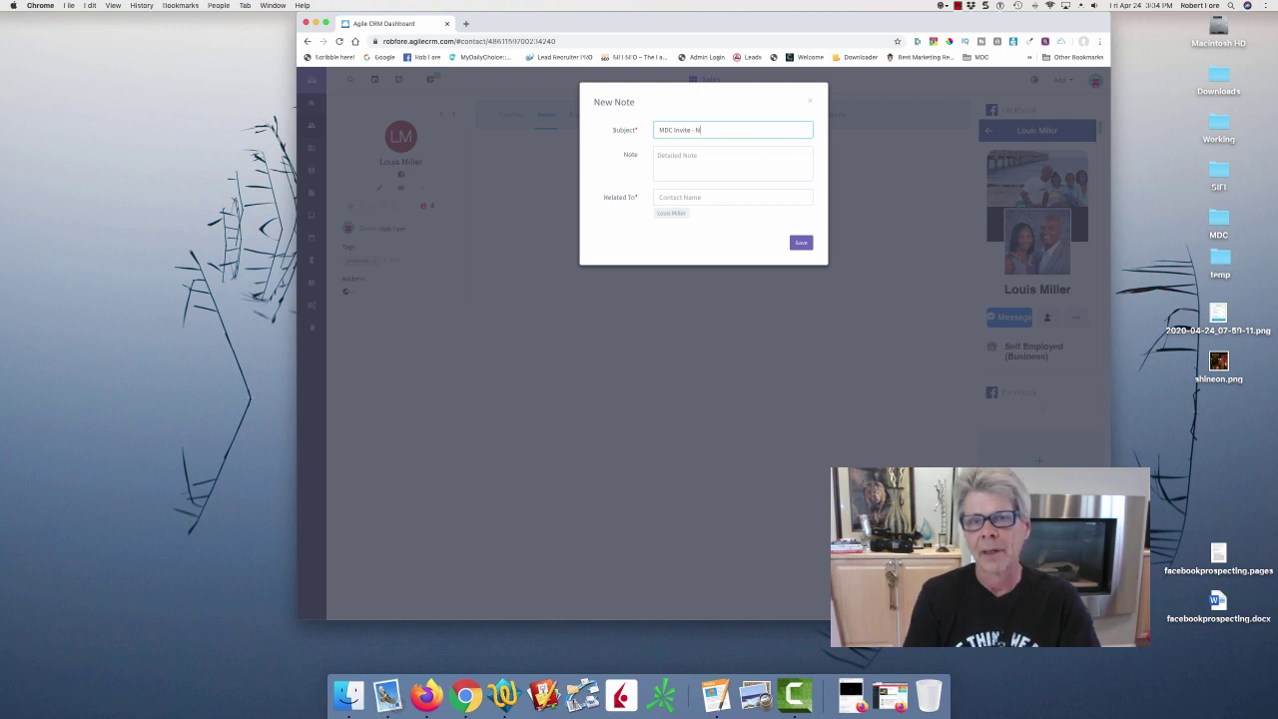
{"action": "type", "text": "ot Respons"}
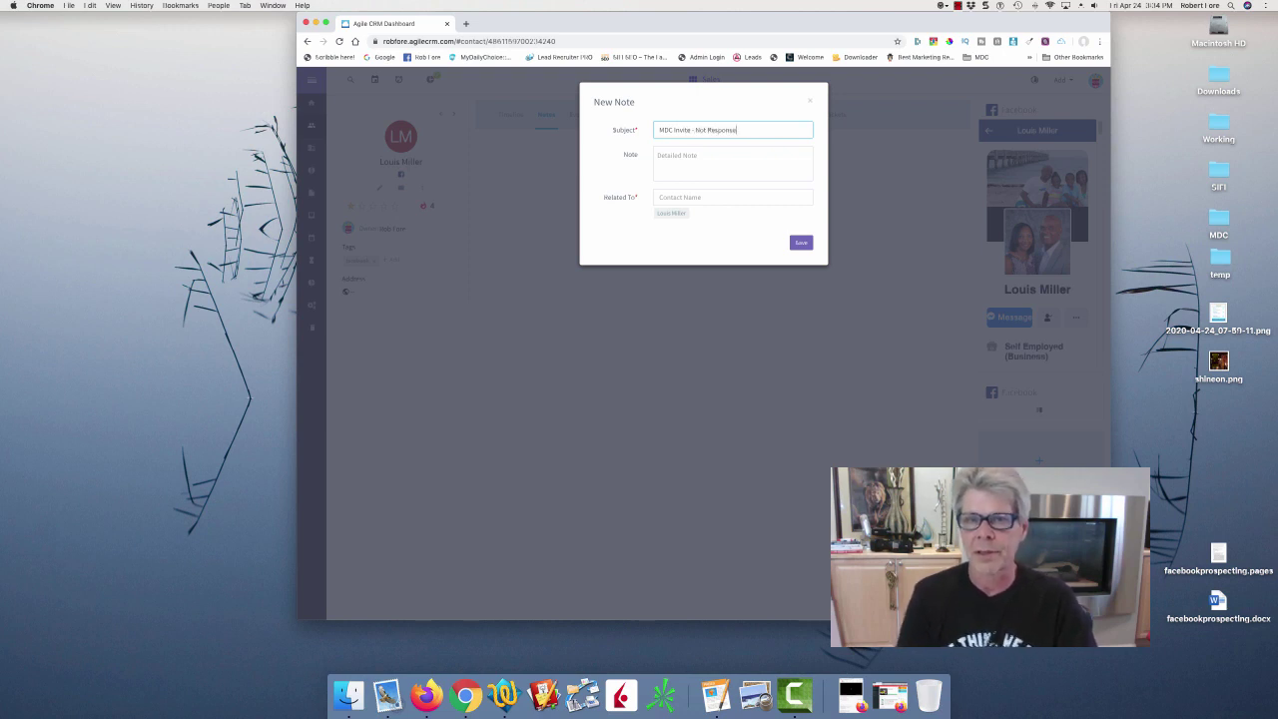
{"action": "type", "text": "e"}
Type the note body about following up after the invite, marketer.
{"action": "left_click", "coordinate": [684, 150]}
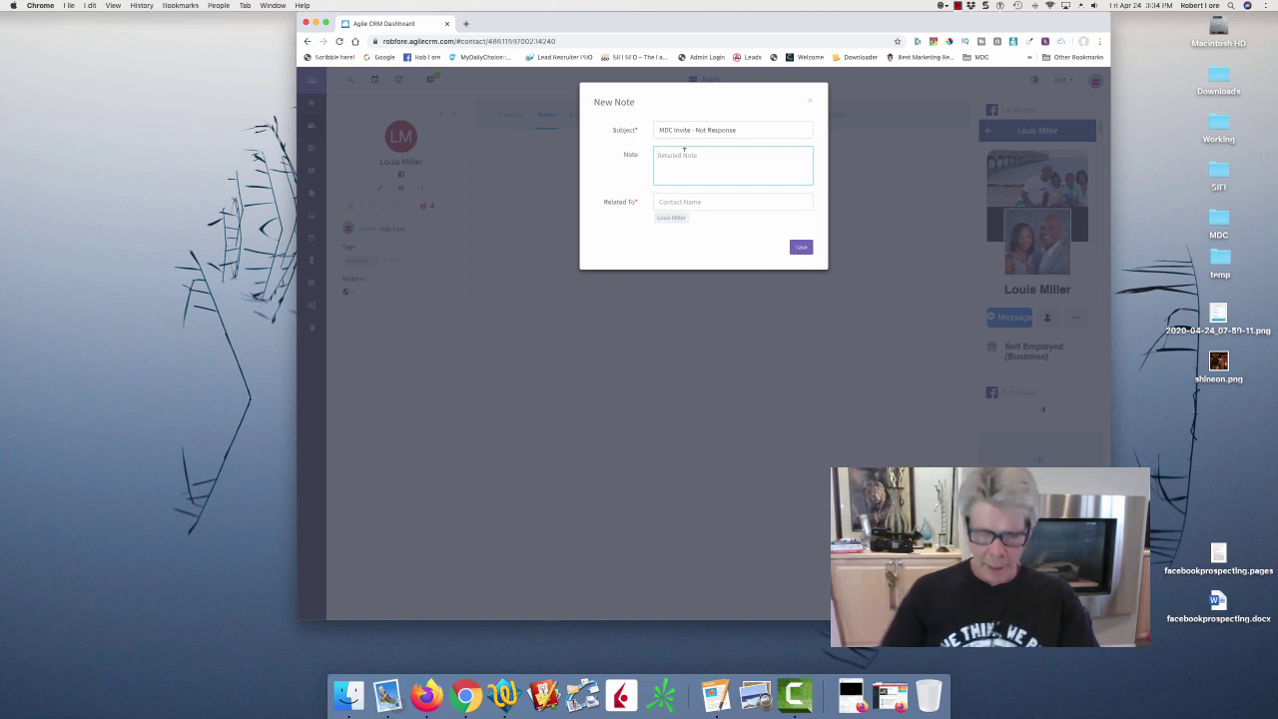
{"action": "type", "text": "S"}
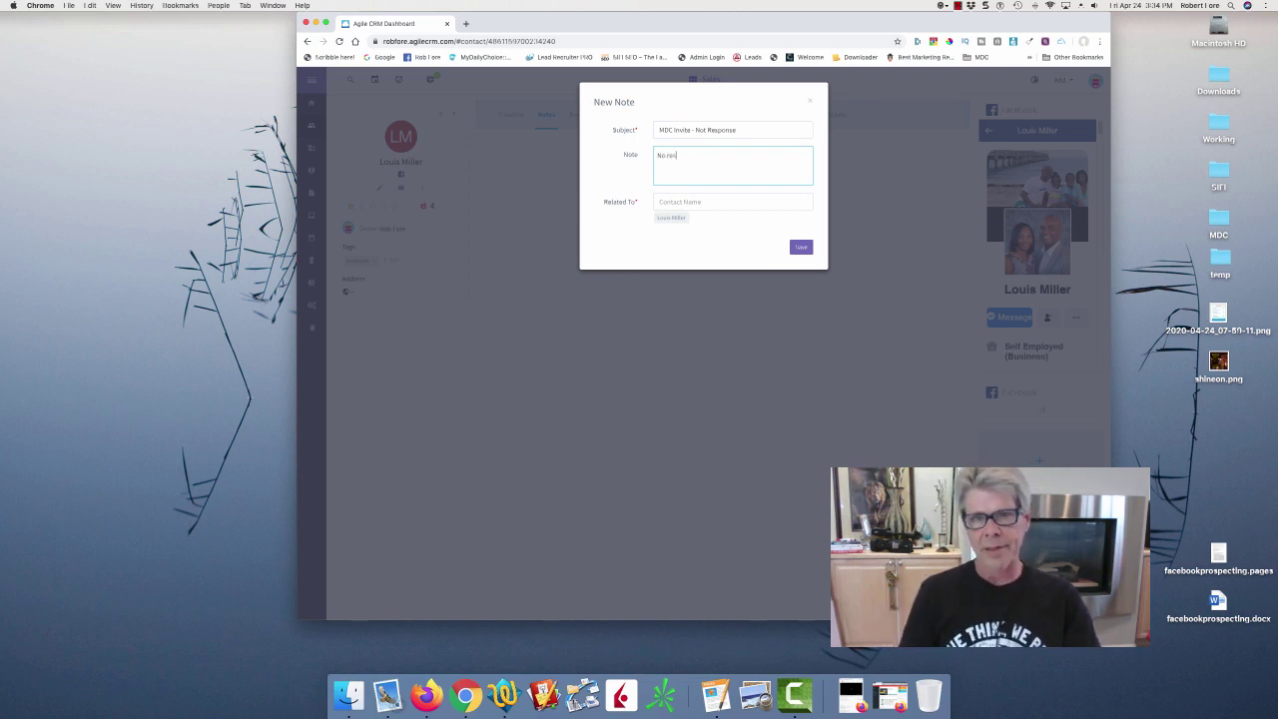
{"action": "key", "text": "BackSpace"}
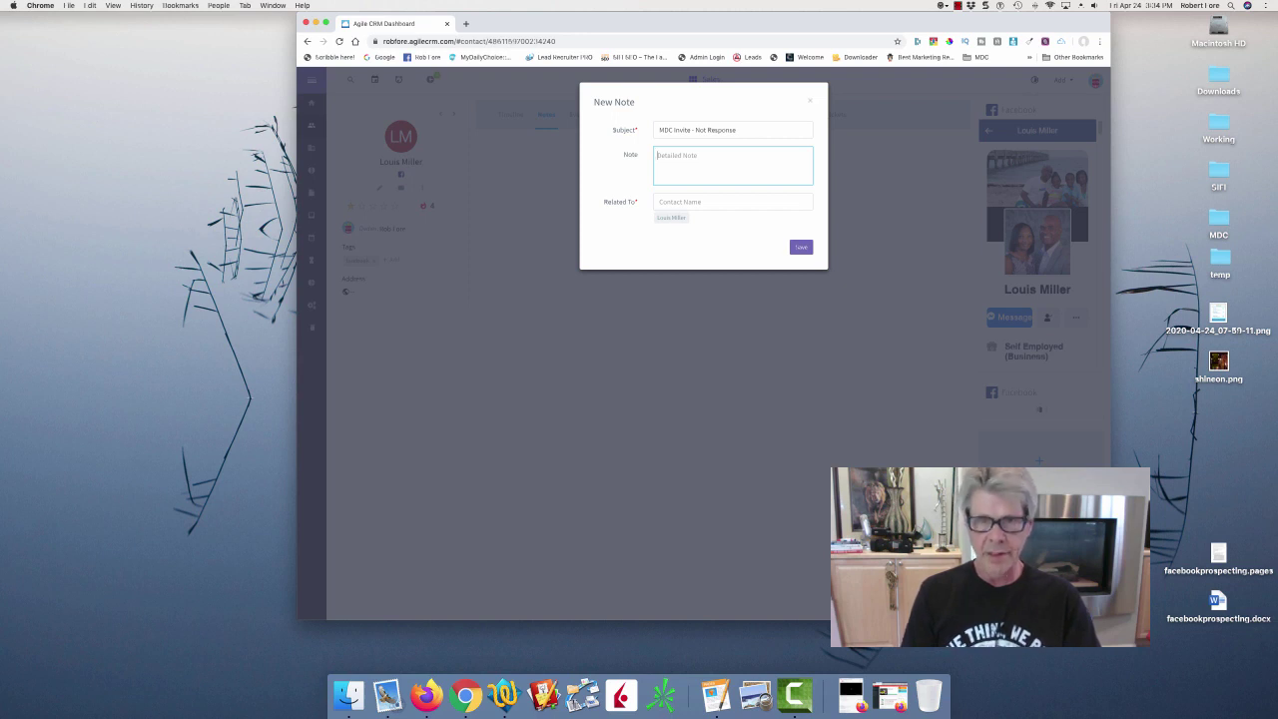
{"action": "type", "text": "I'll af"}
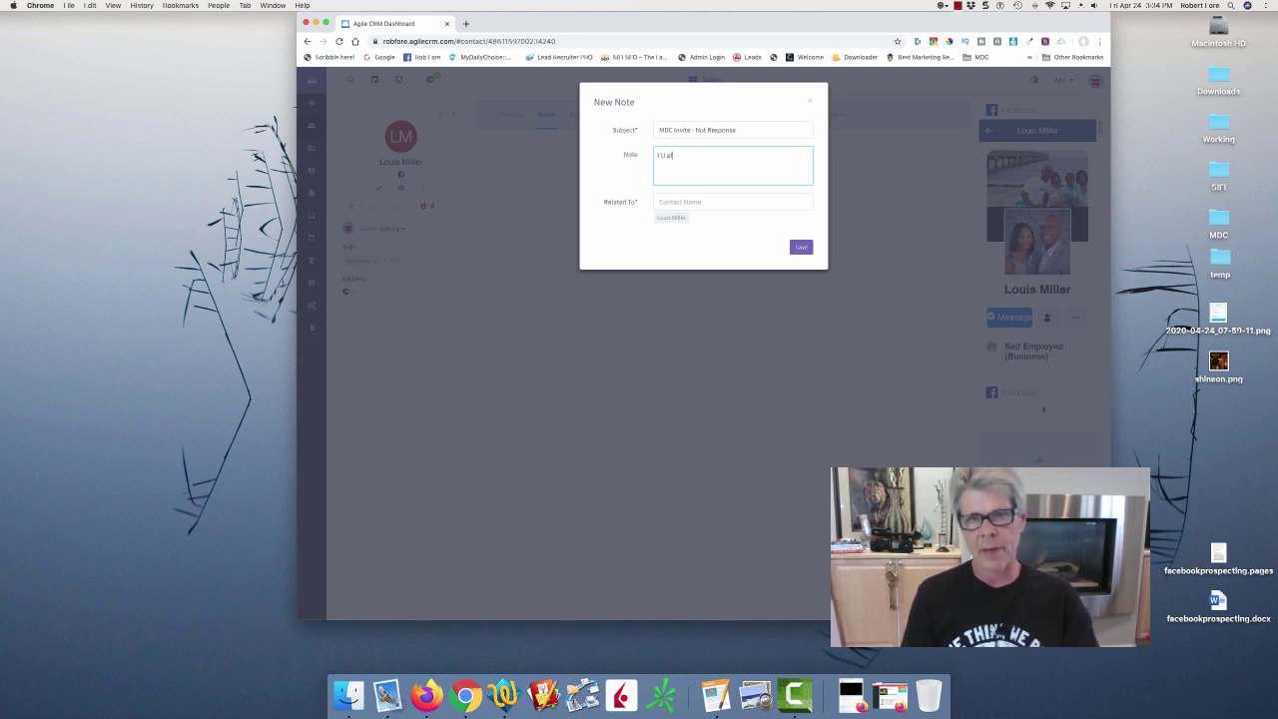
{"action": "type", "text": "ter invite."}
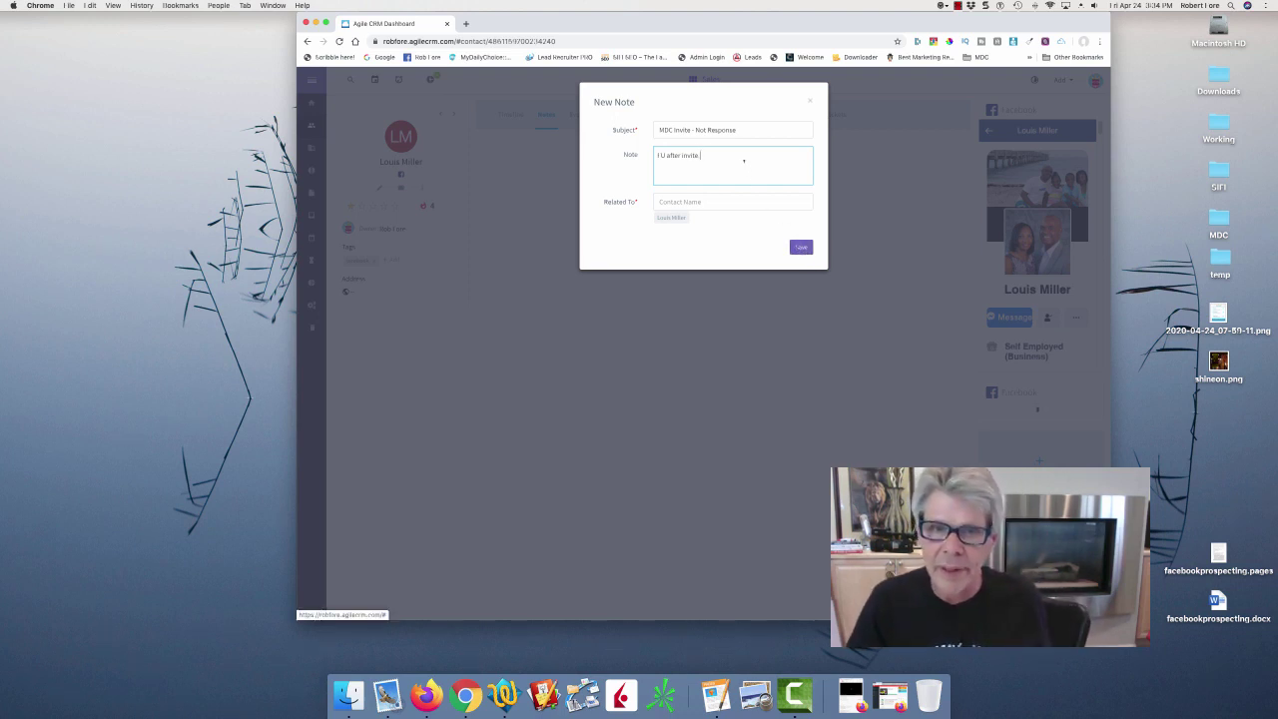
{"action": "type", "text": " ma"}
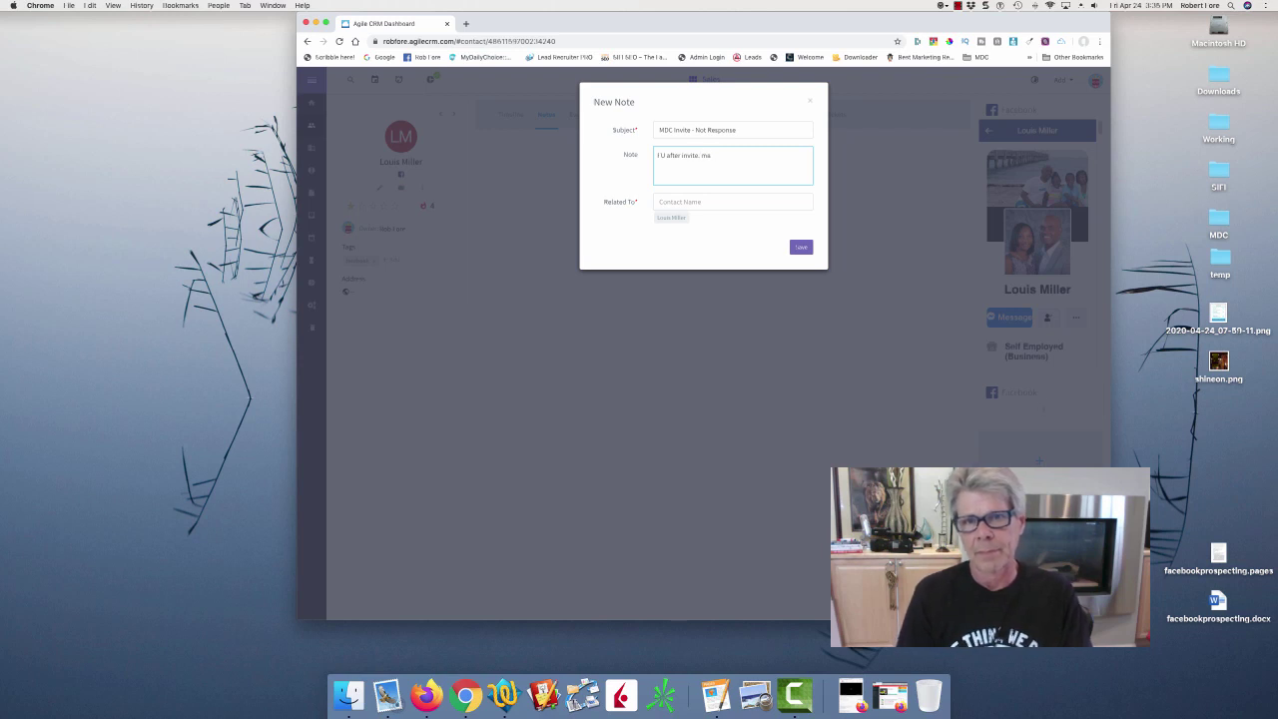
{"action": "type", "text": "rketketer."}
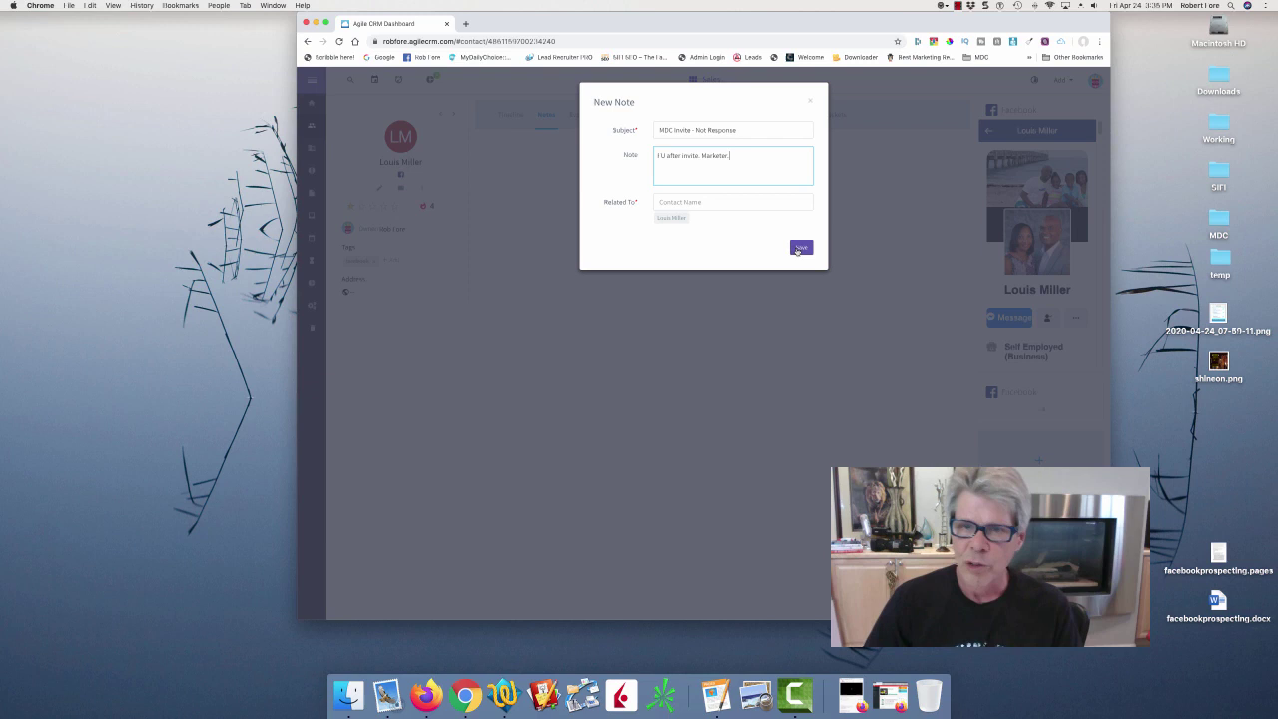
Save the note and add the existing 'marketer' tag to the contact.
{"action": "left_click", "coordinate": [801, 247]}
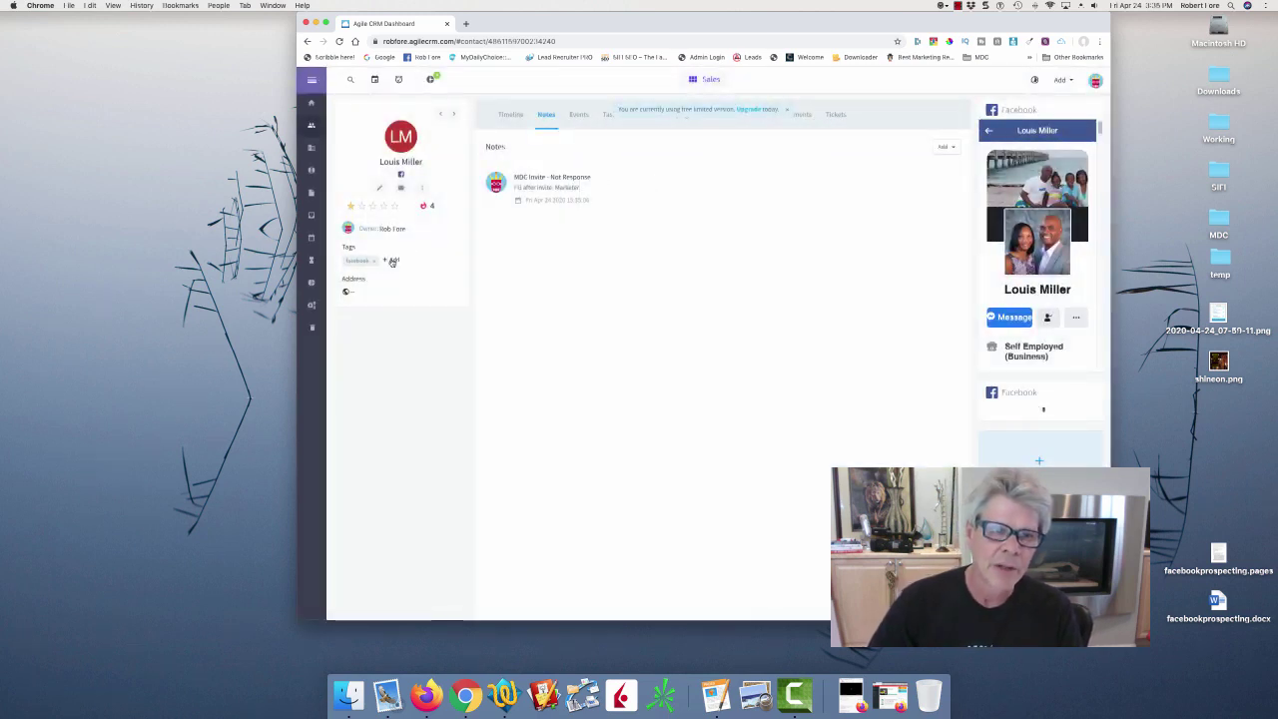
{"action": "left_click", "coordinate": [391, 261]}
{"action": "left_click", "coordinate": [391, 275]}
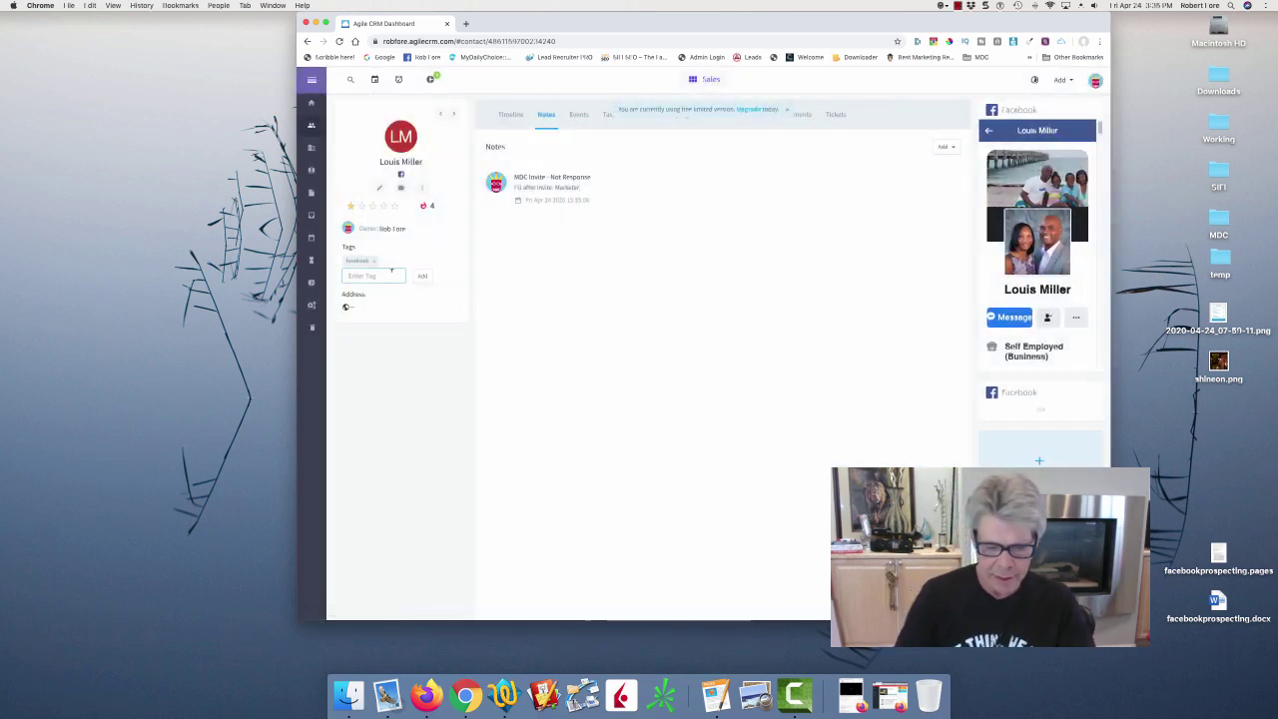
{"action": "type", "text": "makerk"}
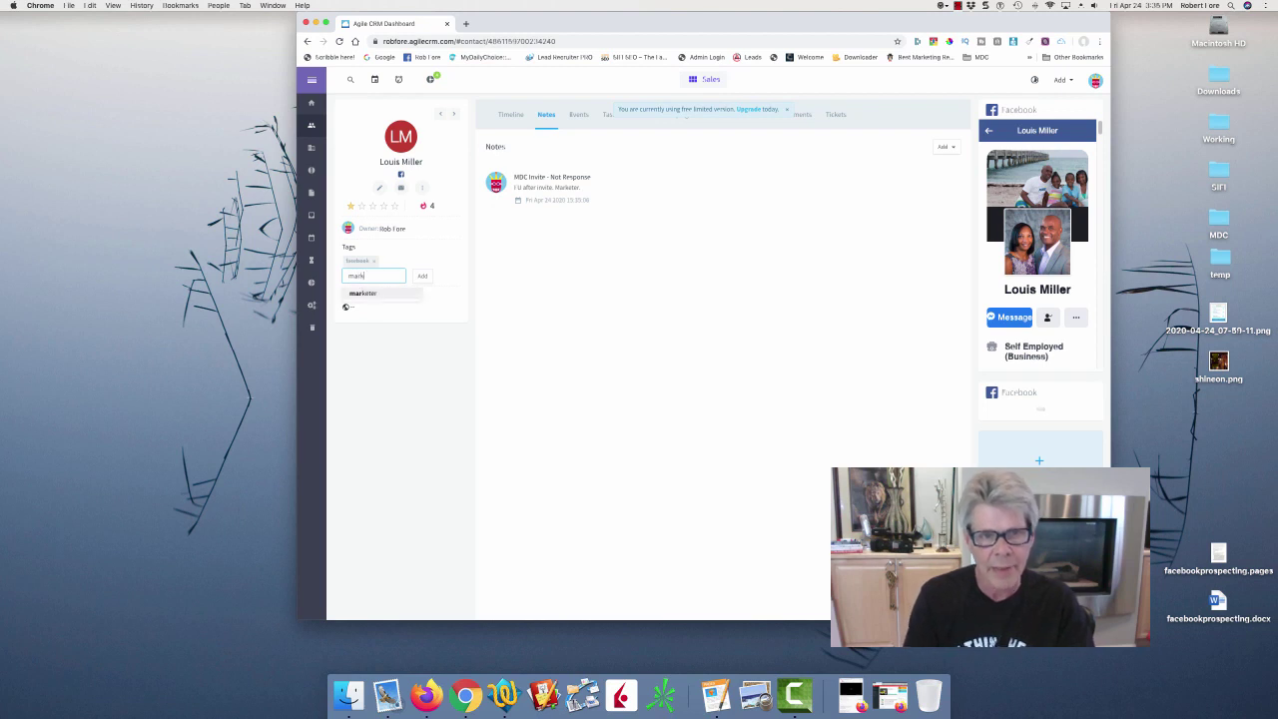
{"action": "type", "text": "eter"}
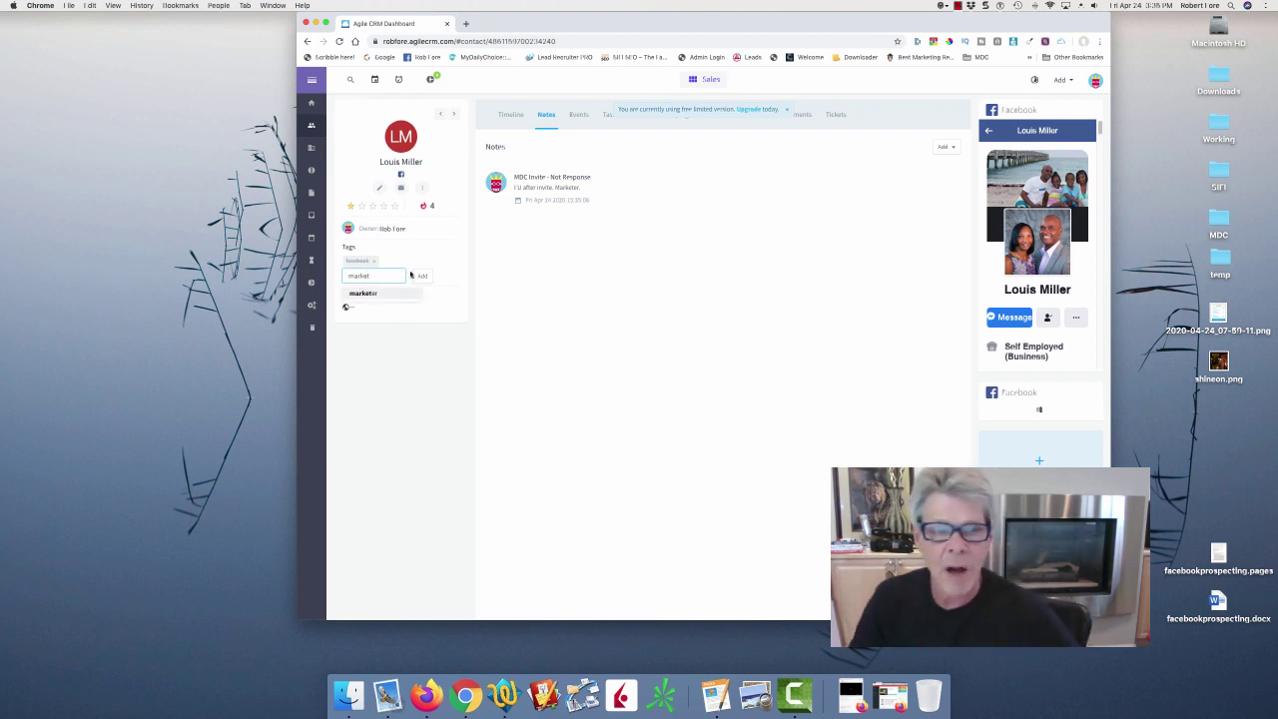
{"action": "left_click", "coordinate": [379, 296]}
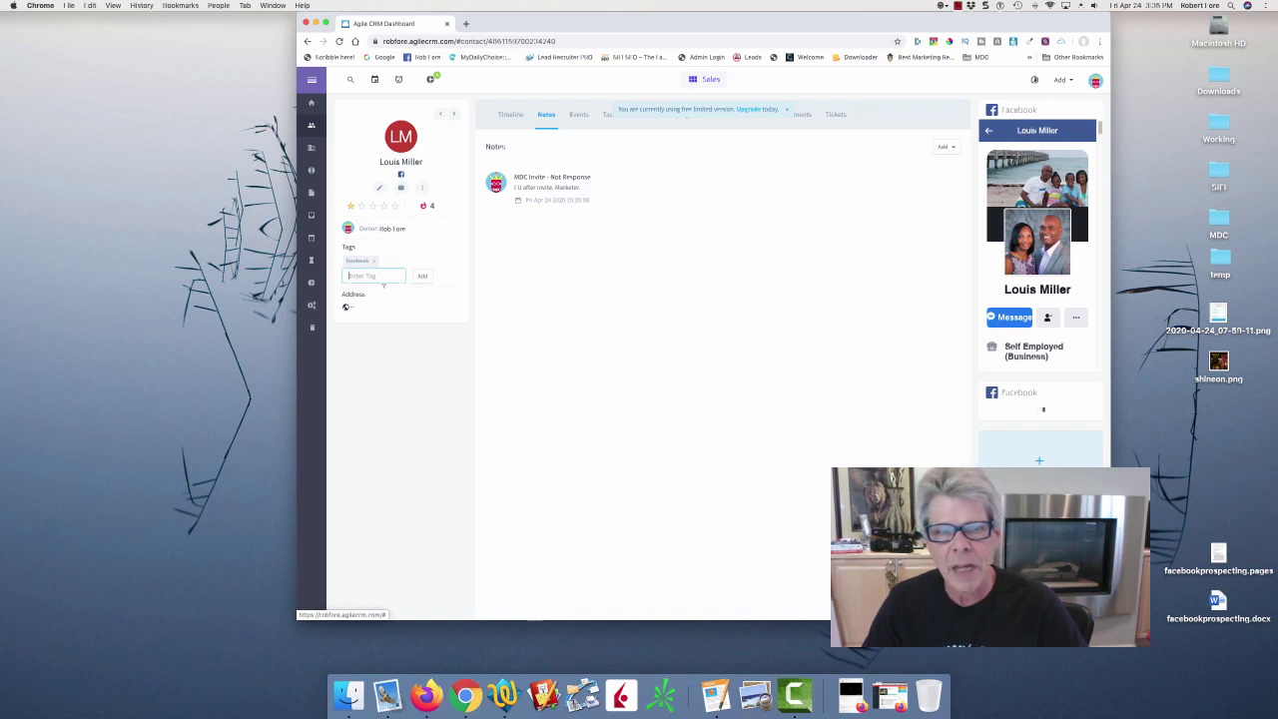
{"action": "left_click", "coordinate": [422, 276]}
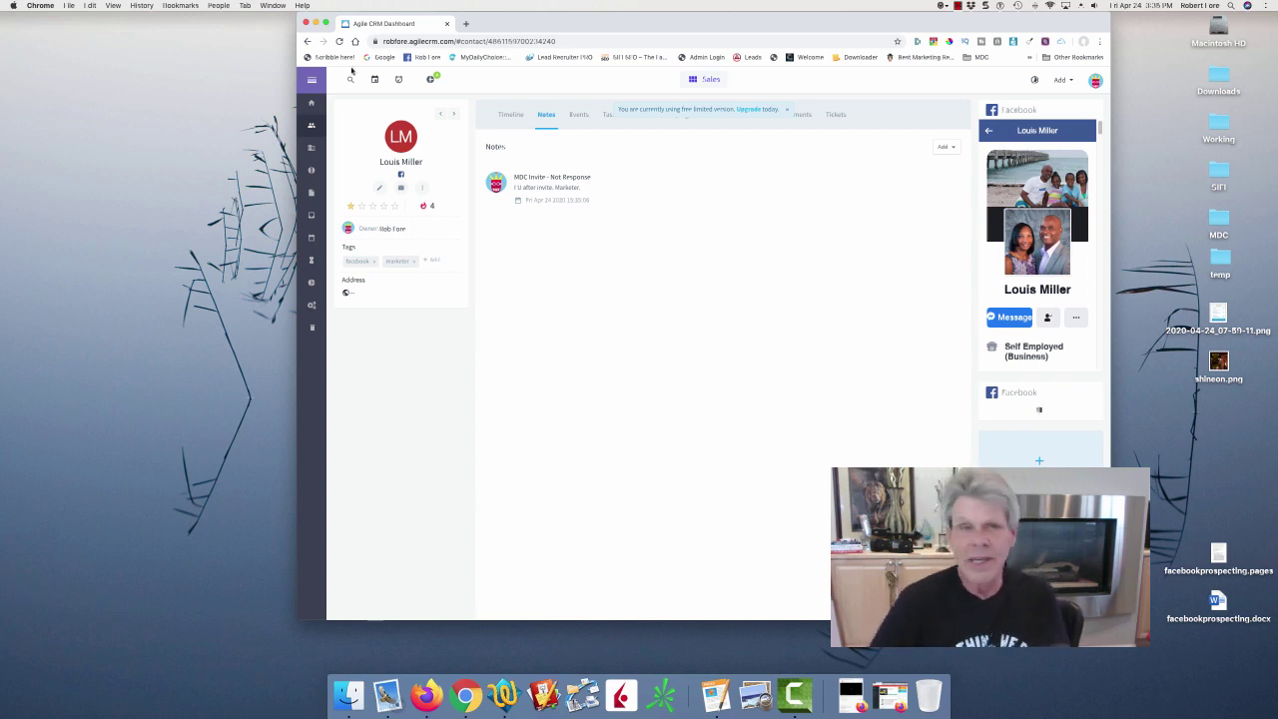
From the Contacts list, open the next Facebook contact and launch their Facebook profile.
{"action": "left_click", "coordinate": [310, 125]}
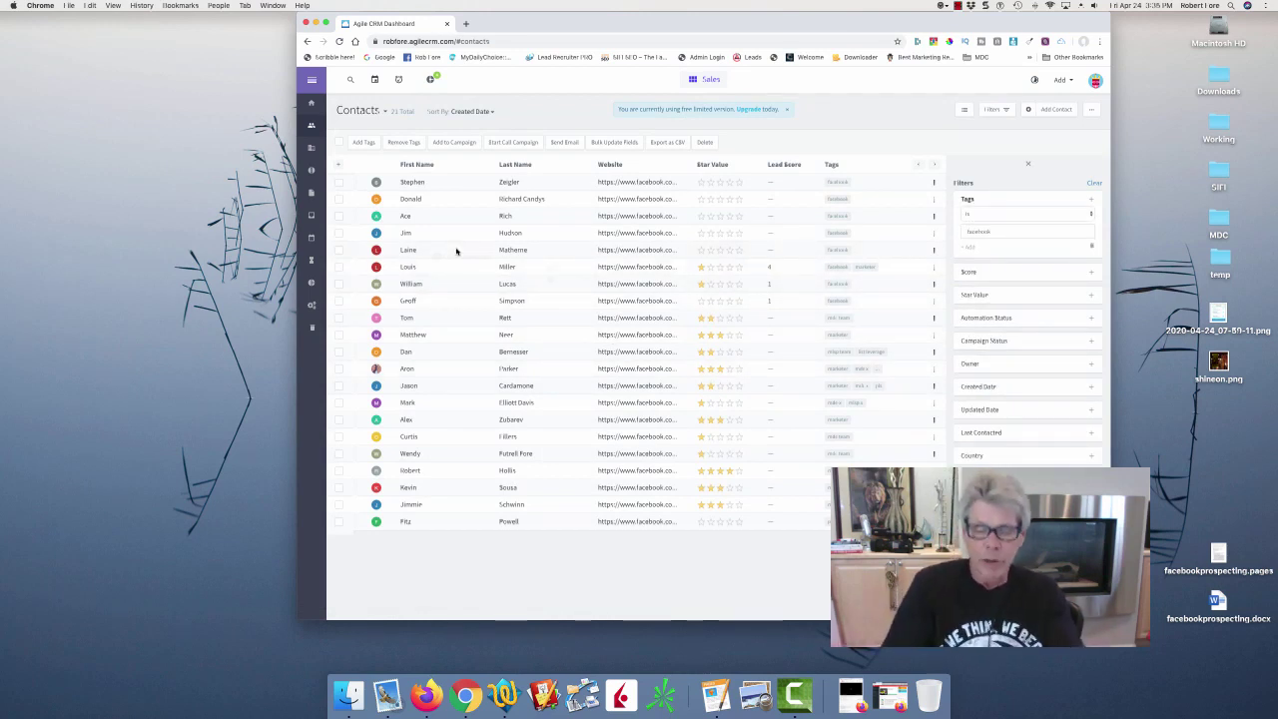
{"action": "mouse_move", "coordinate": [456, 250]}
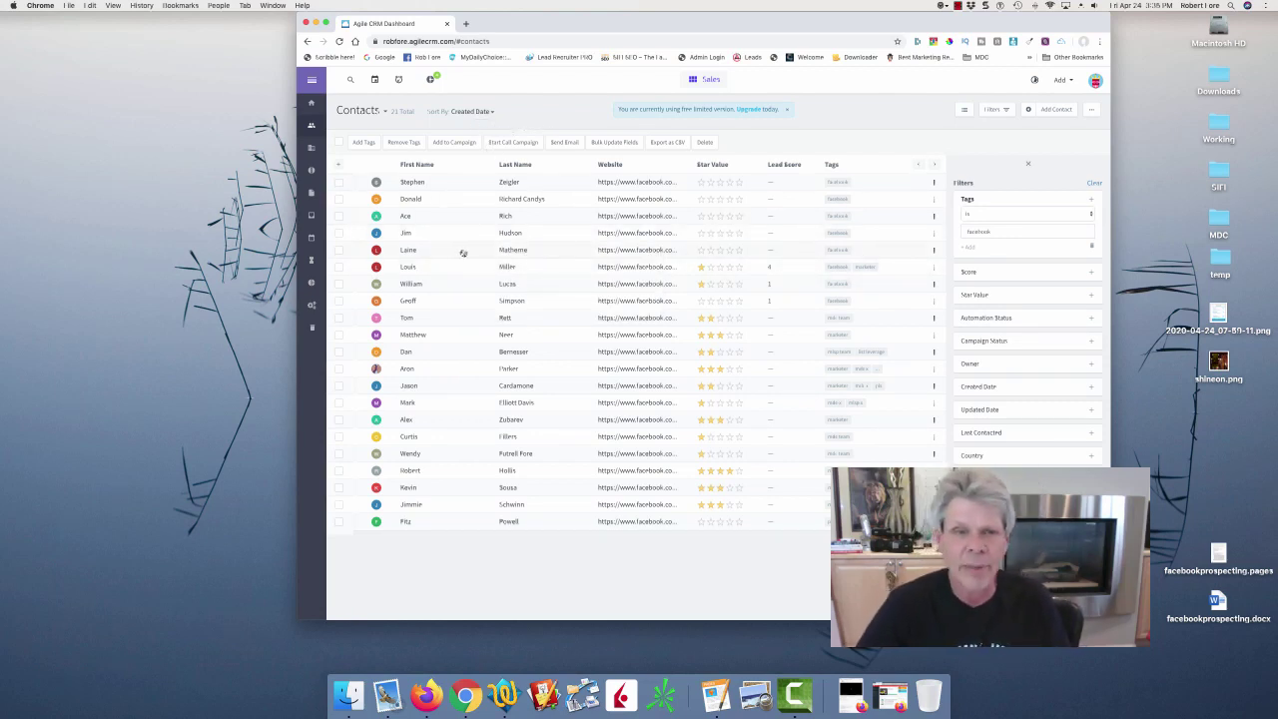
{"action": "left_click", "coordinate": [412, 250]}
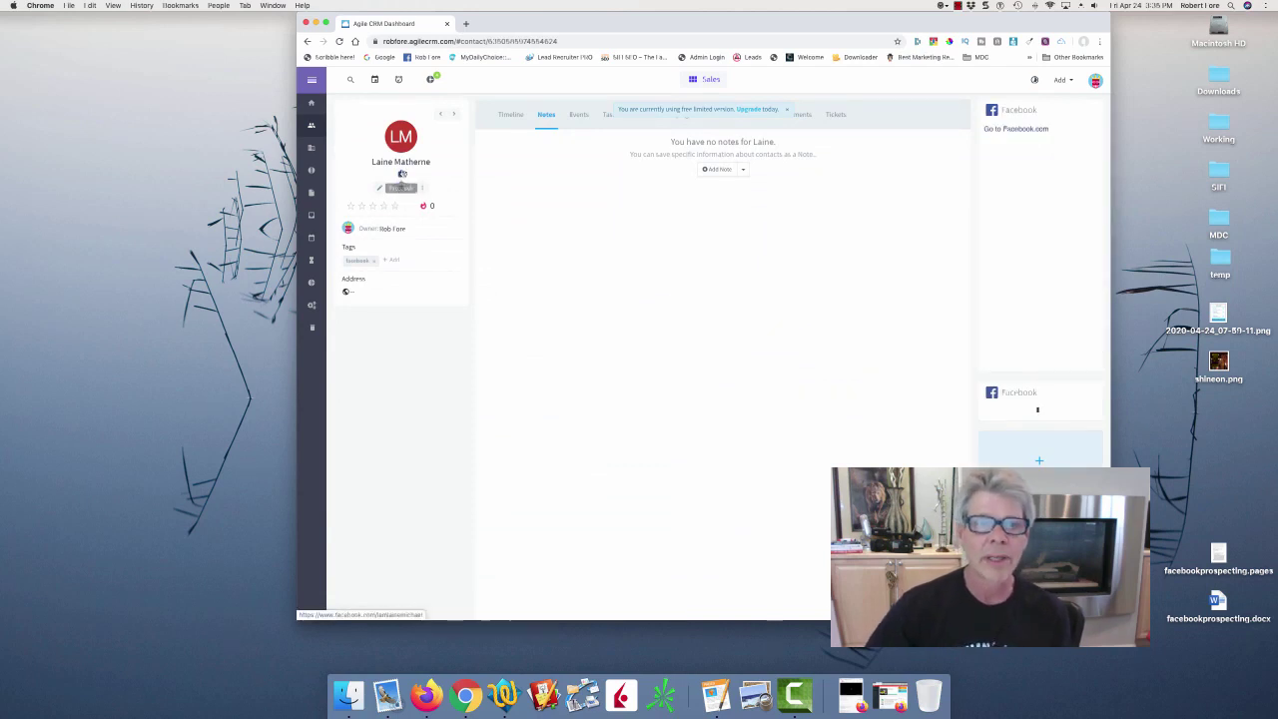
{"action": "left_click", "coordinate": [400, 175]}
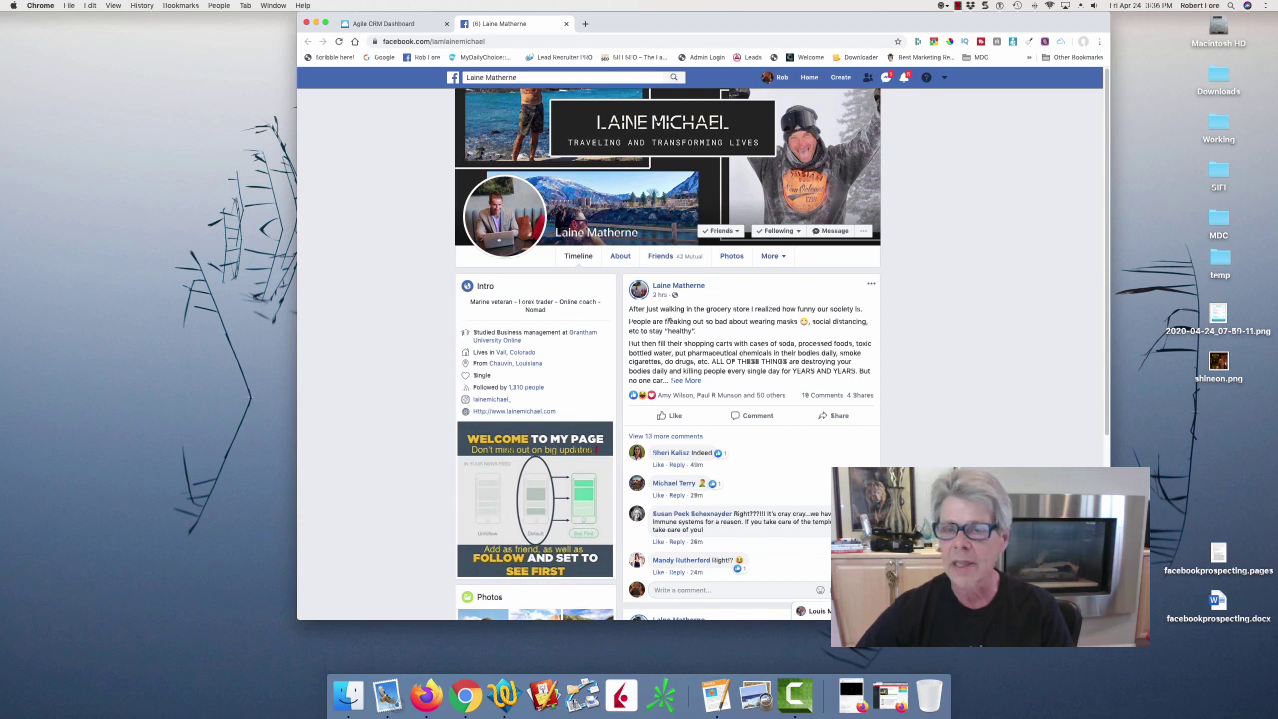
Expand the friend's latest Facebook post to read it fully and like it.
{"action": "left_click_drag", "start_coordinate": [667, 321], "coordinate": [761, 321]}
{"action": "left_click", "coordinate": [792, 317]}
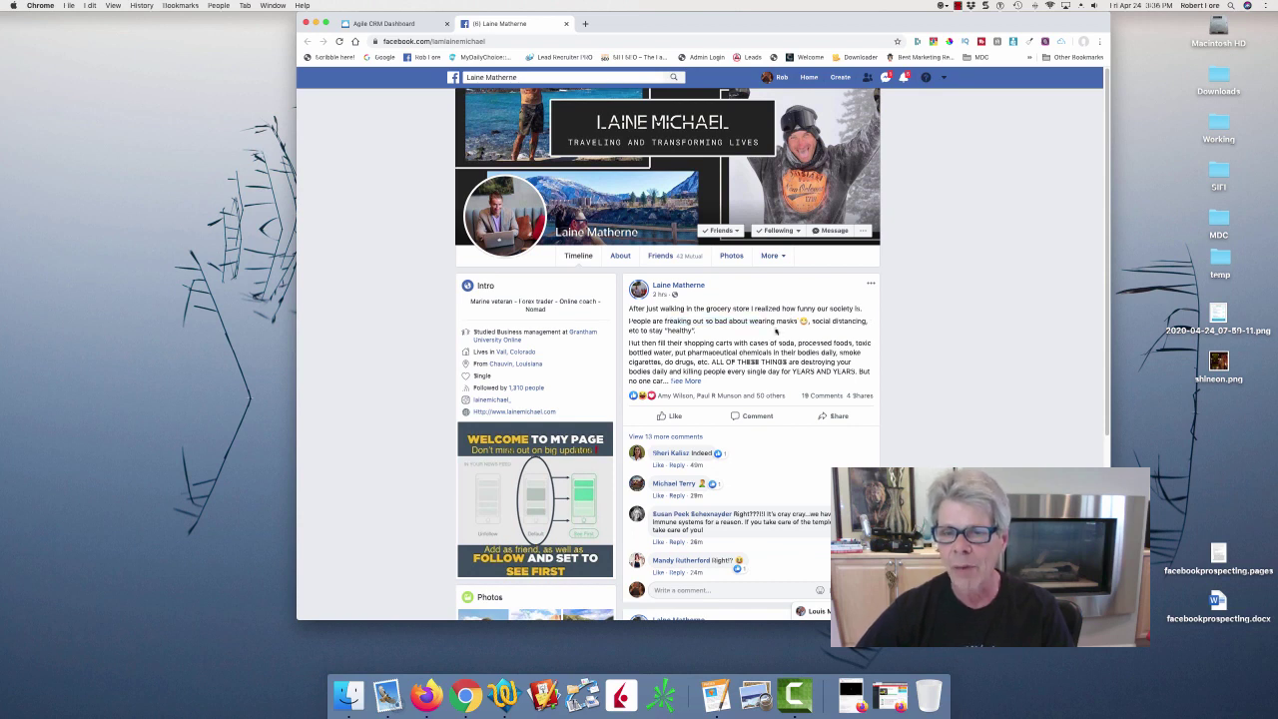
{"action": "left_click", "coordinate": [688, 381]}
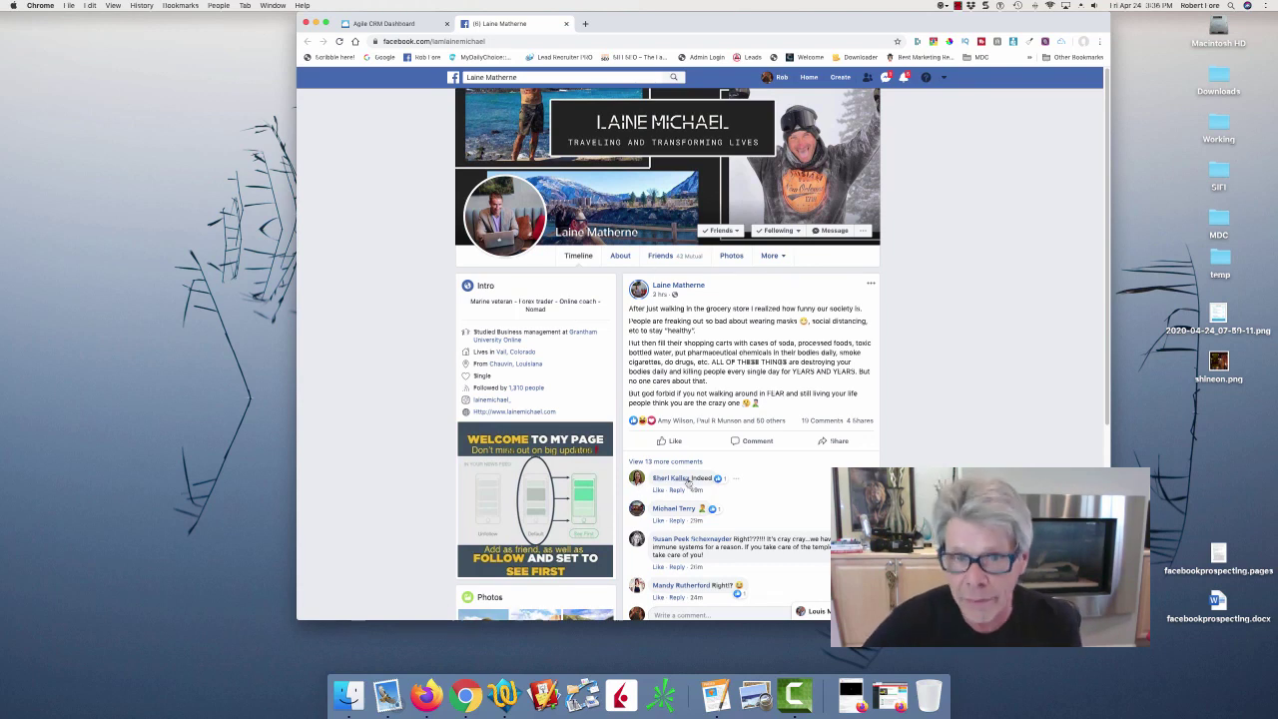
{"action": "left_click", "coordinate": [675, 441]}
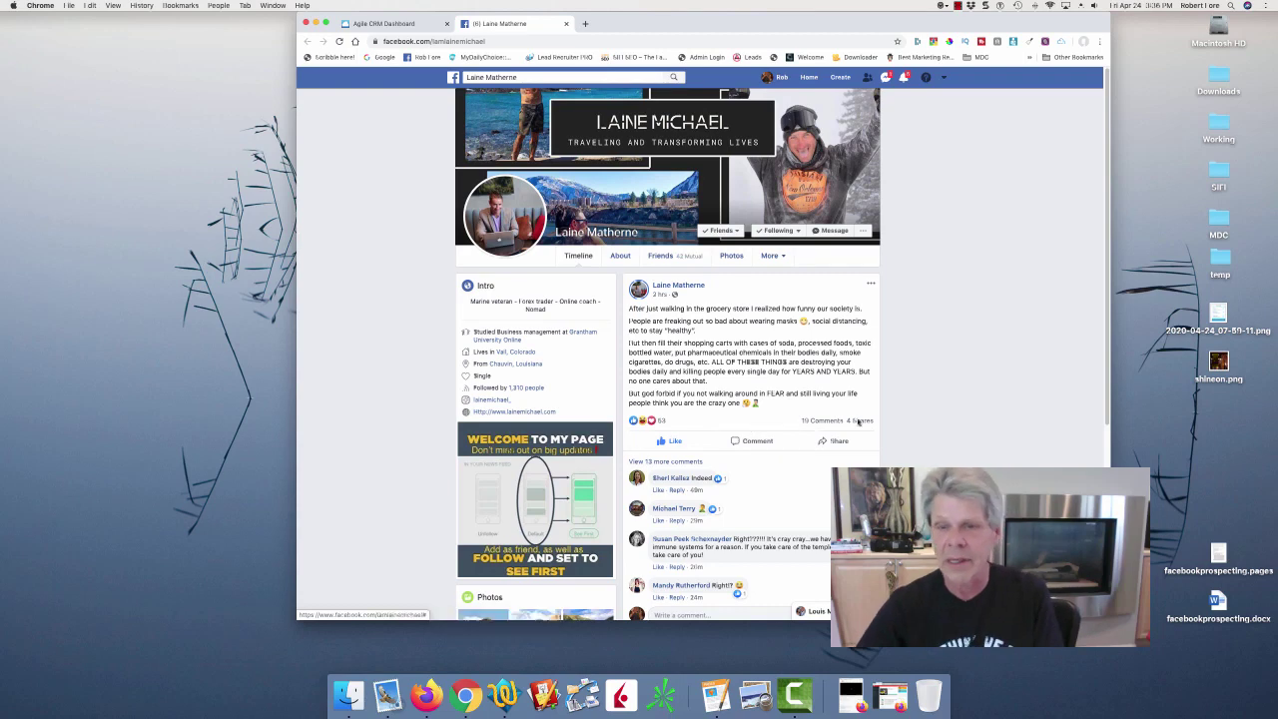
{"action": "scroll", "coordinate": [867, 235], "scroll_direction": "down", "scroll_amount": 4}
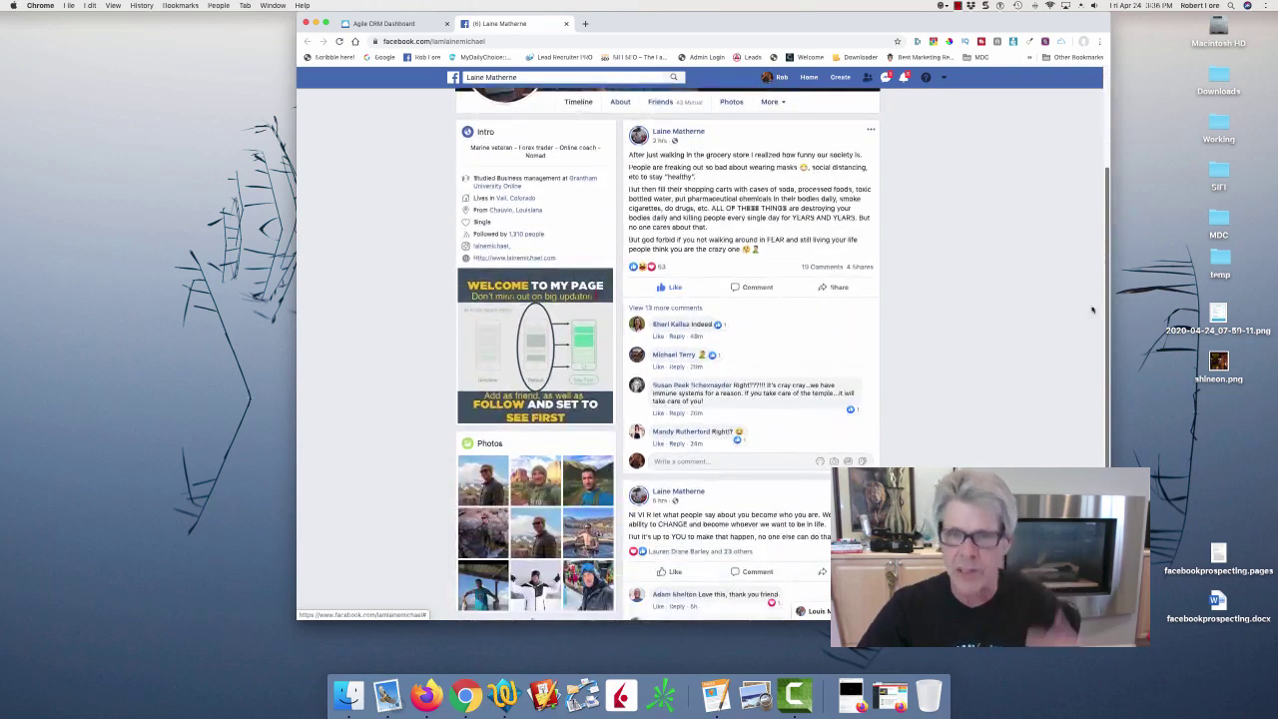
{"action": "mouse_move", "coordinate": [651, 237]}
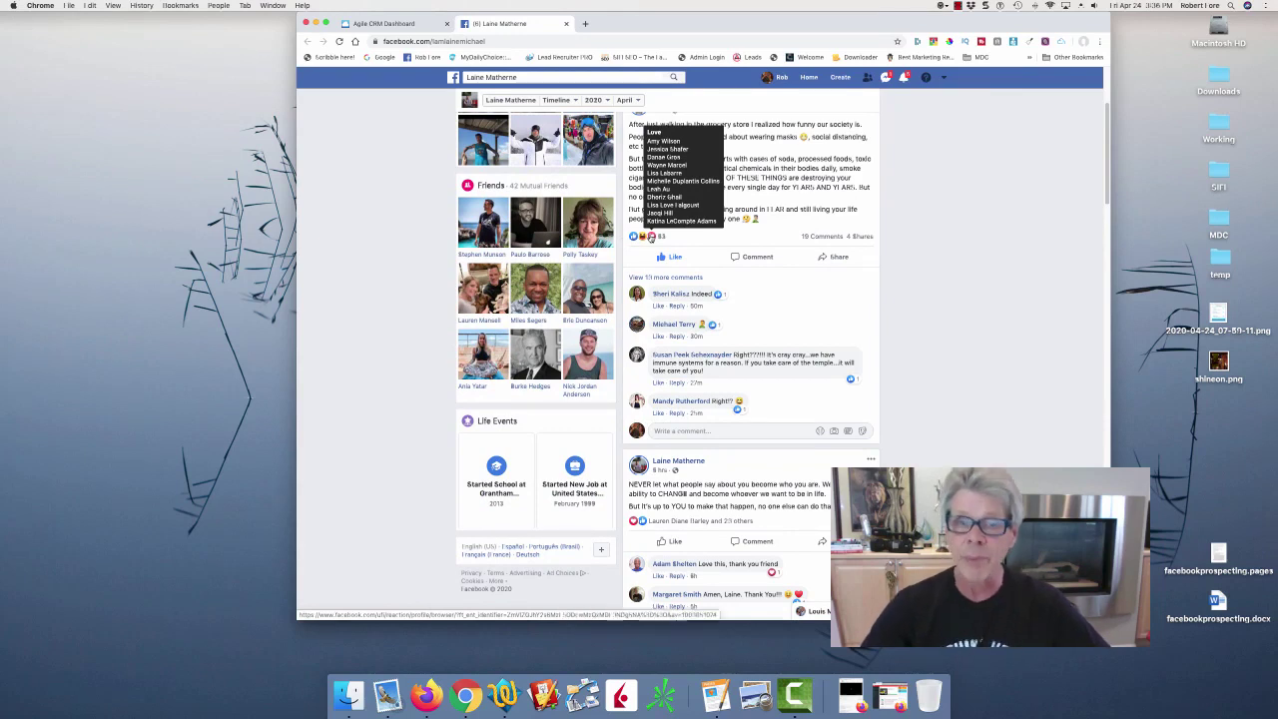
Give the contact a two-star rating in Agile CRM, then return to Facebook.
{"action": "left_click", "coordinate": [379, 23]}
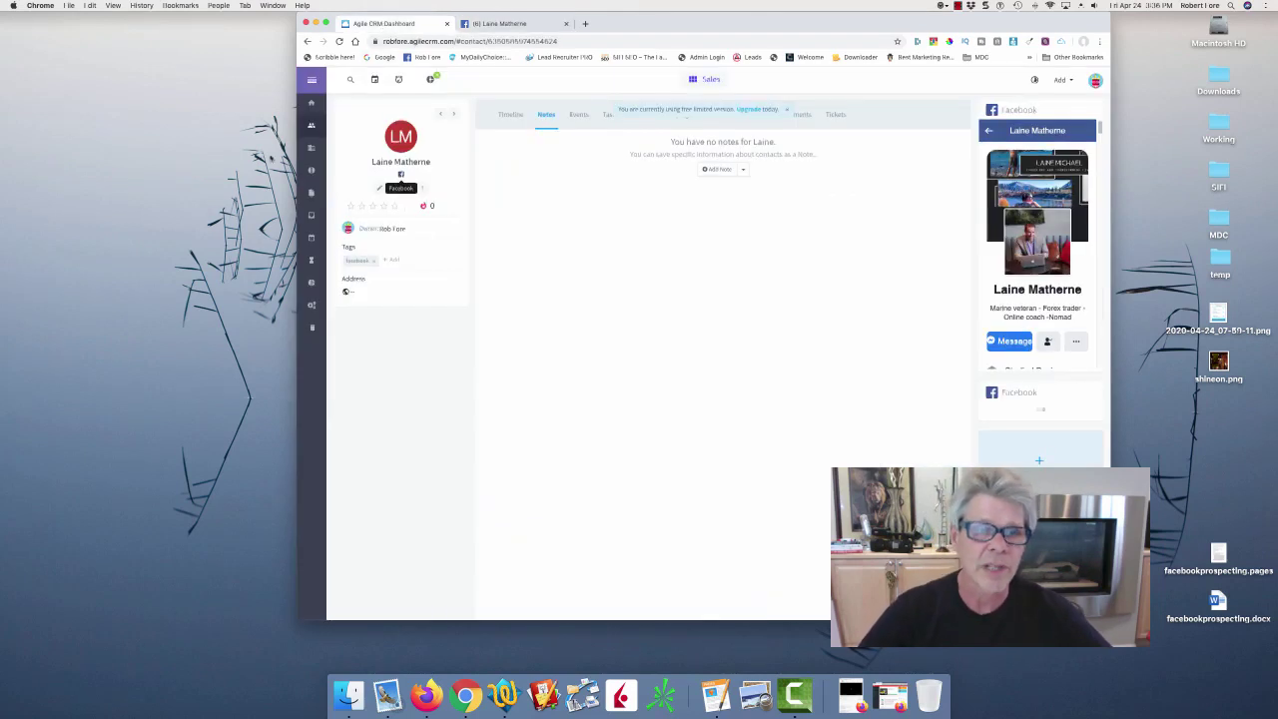
{"action": "left_click", "coordinate": [361, 205]}
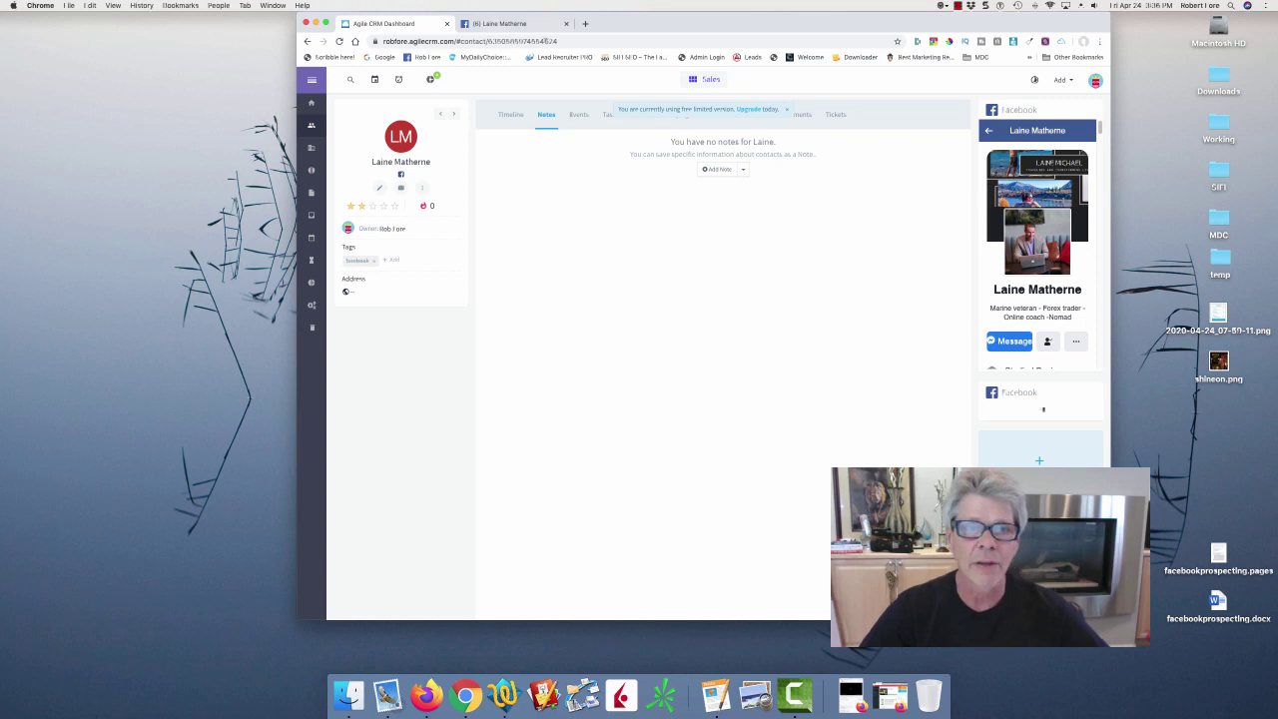
{"action": "left_click", "coordinate": [534, 23]}
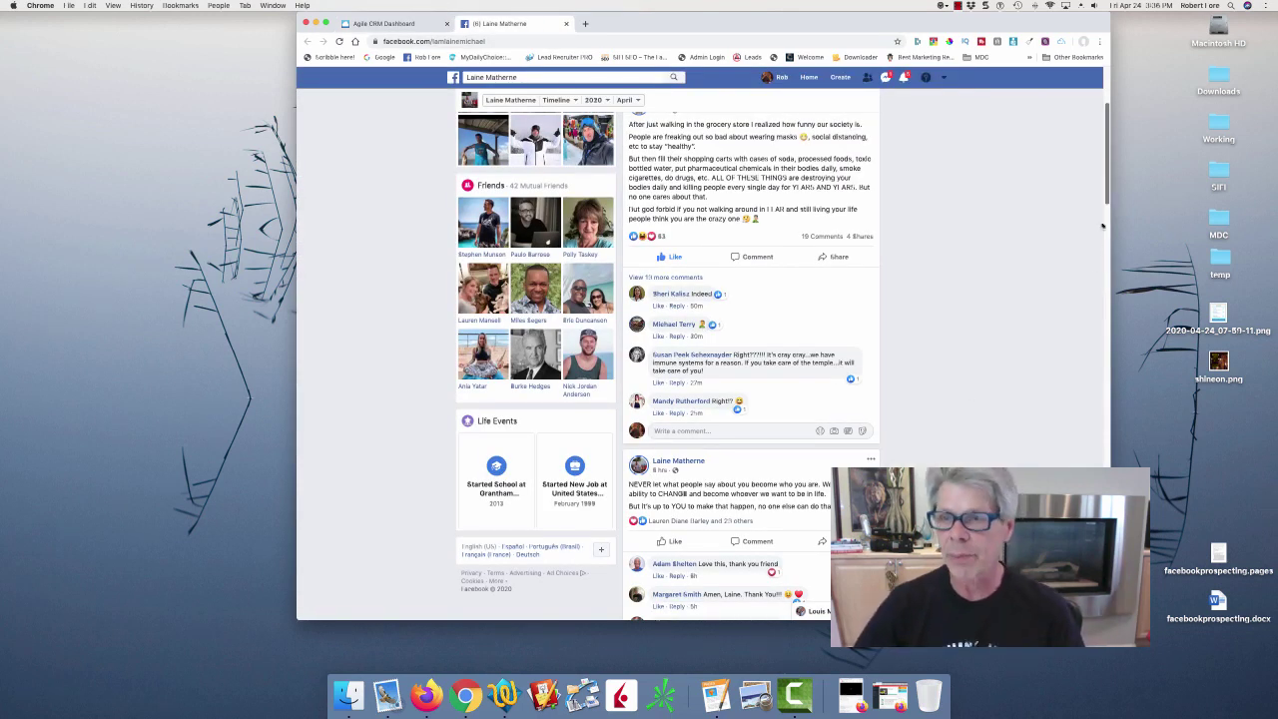
Open the website listed in the friend's Contact and Basic Info, a 'How I Make Money' page.
{"action": "left_click_drag", "start_coordinate": [1106, 175], "coordinate": [1103, 272]}
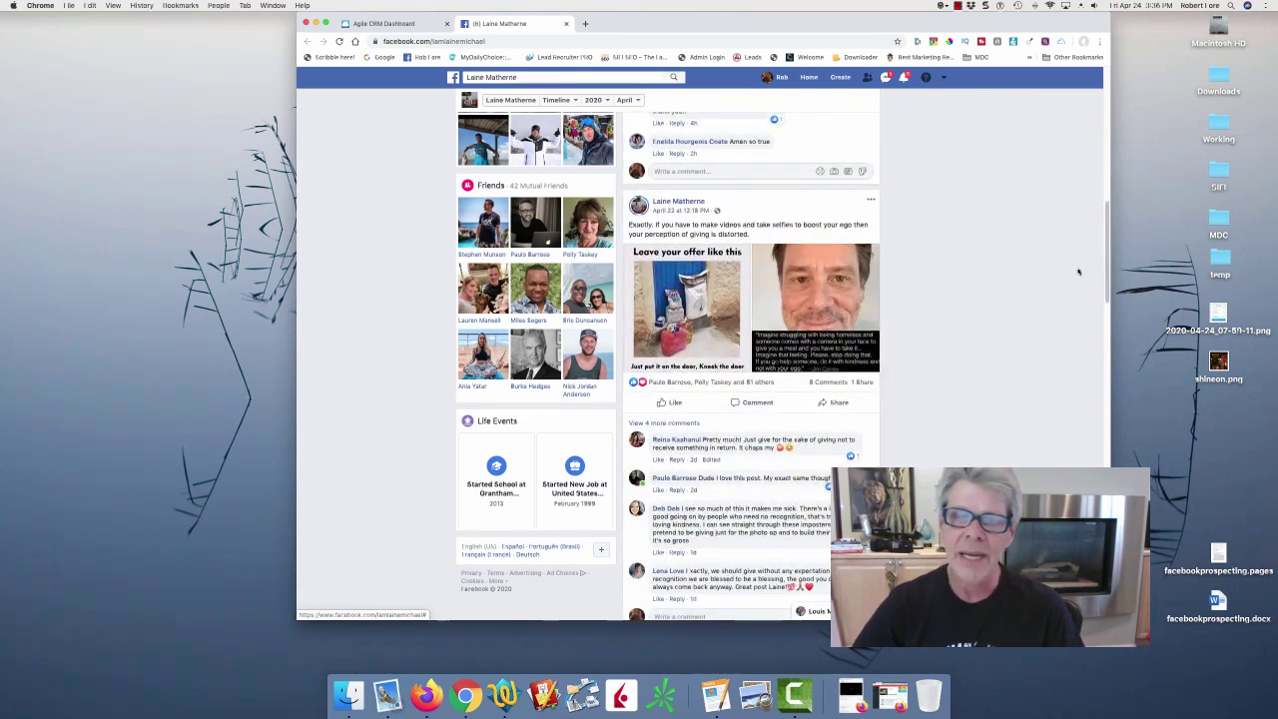
{"action": "left_click_drag", "start_coordinate": [667, 224], "coordinate": [844, 235]}
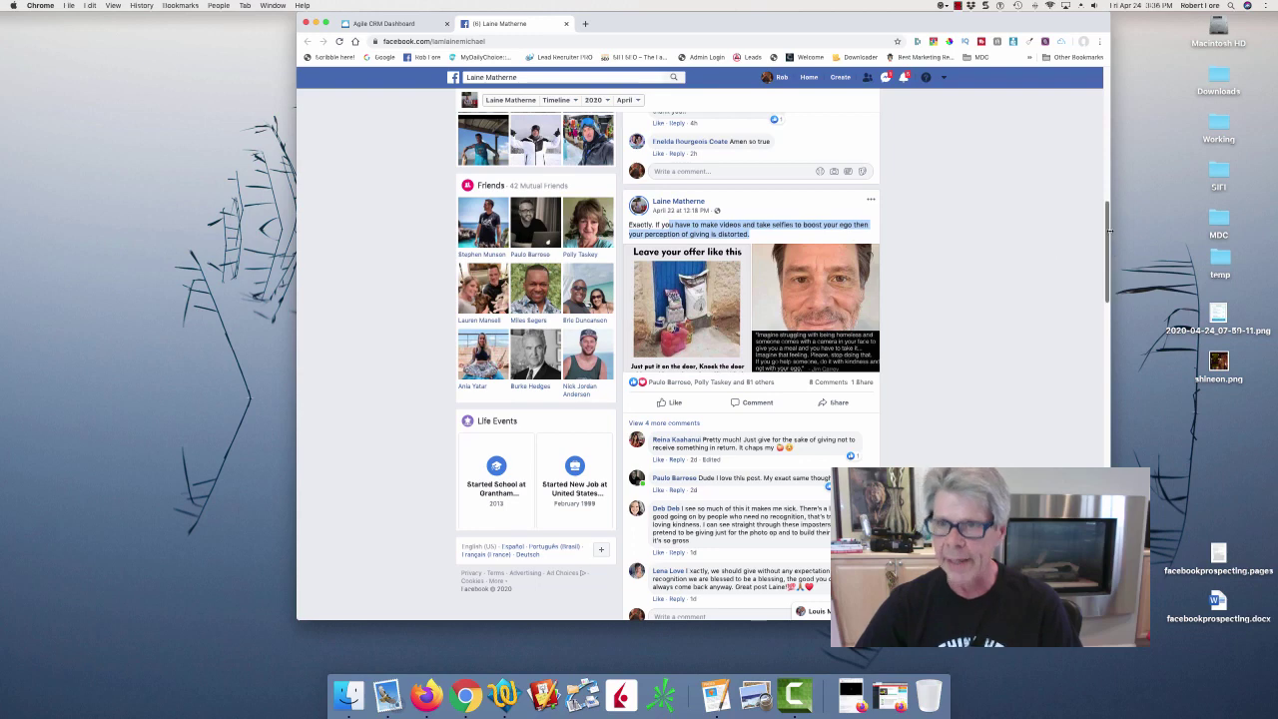
{"action": "left_click_drag", "start_coordinate": [1107, 236], "coordinate": [1102, 41]}
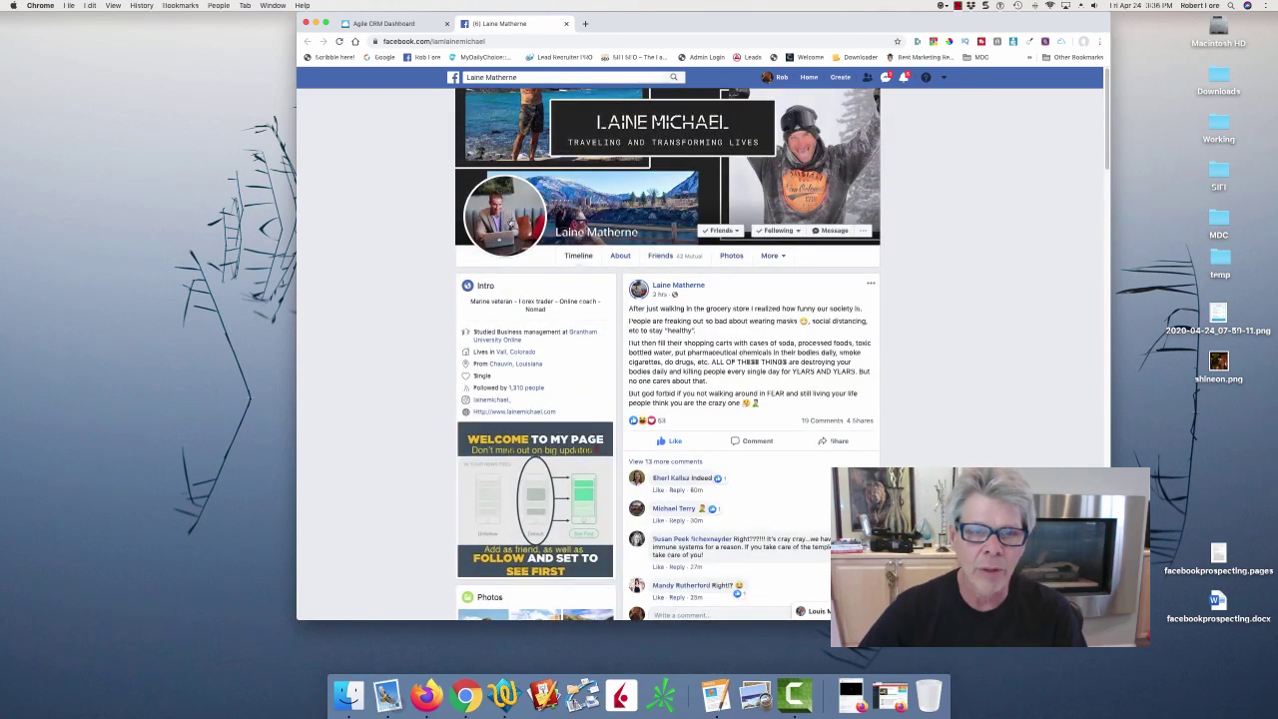
{"action": "left_click", "coordinate": [621, 256]}
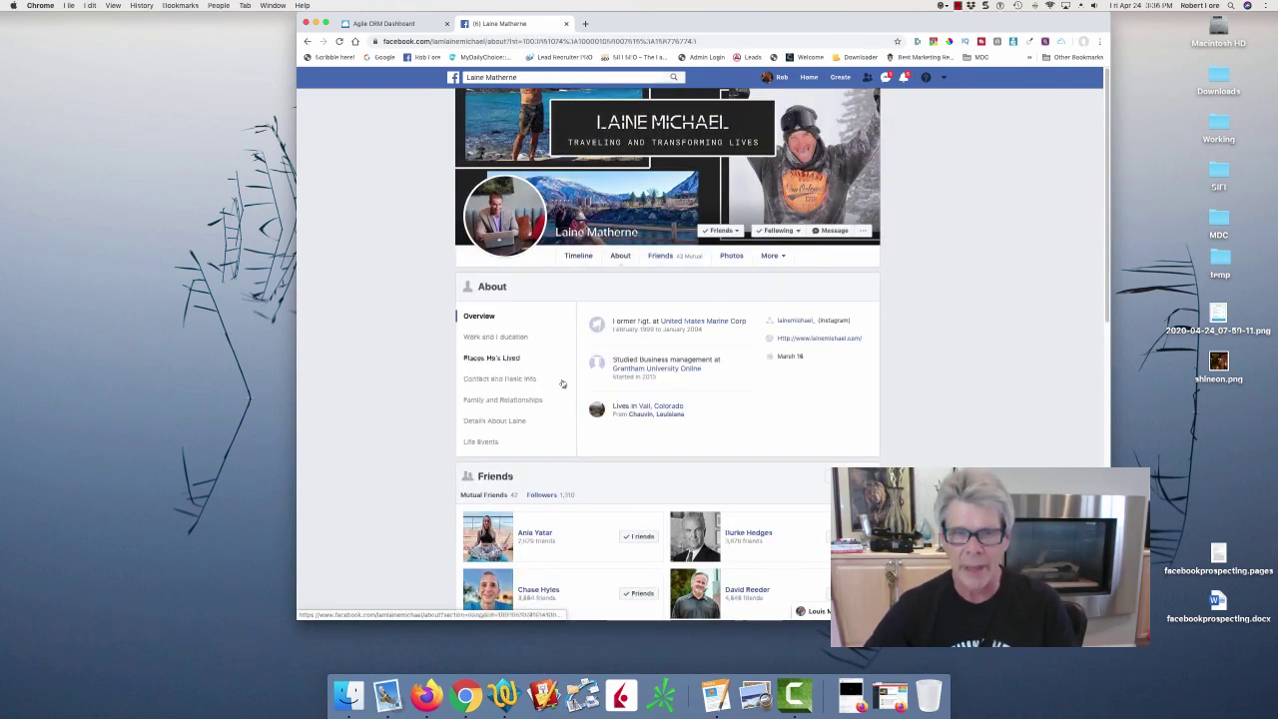
{"action": "left_click", "coordinate": [491, 377]}
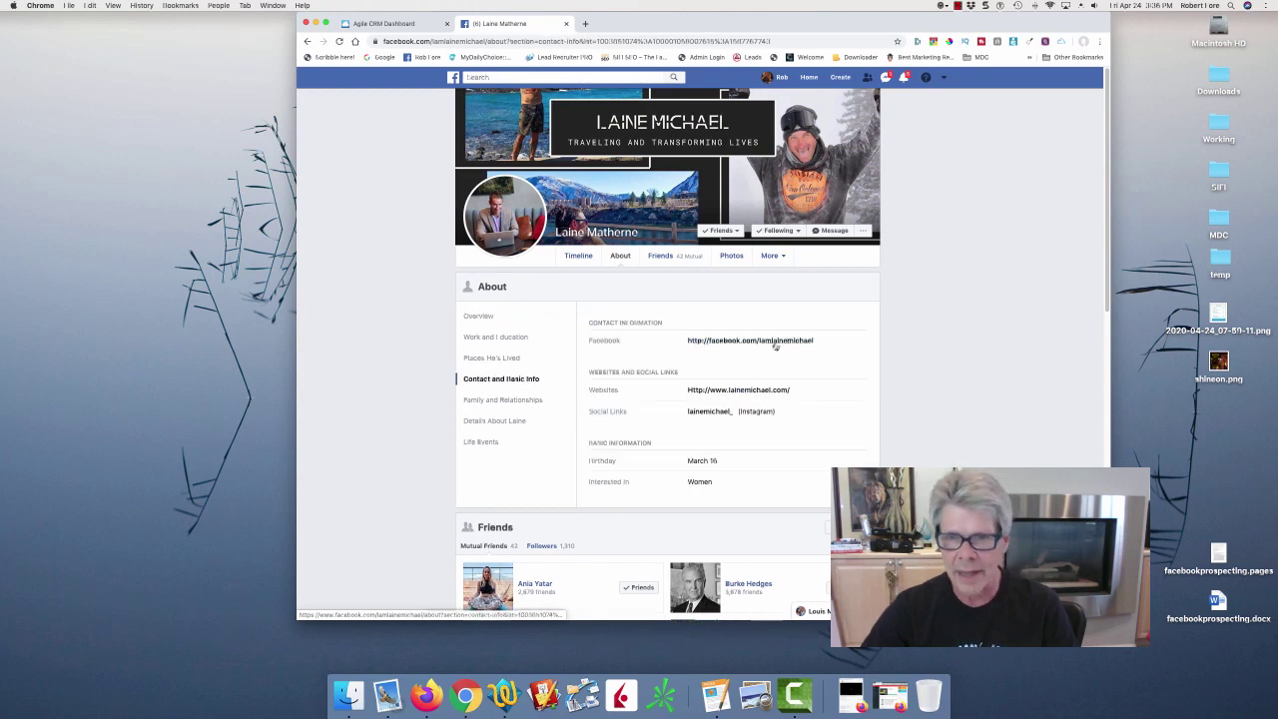
{"action": "left_click_drag", "start_coordinate": [796, 389], "coordinate": [650, 391]}
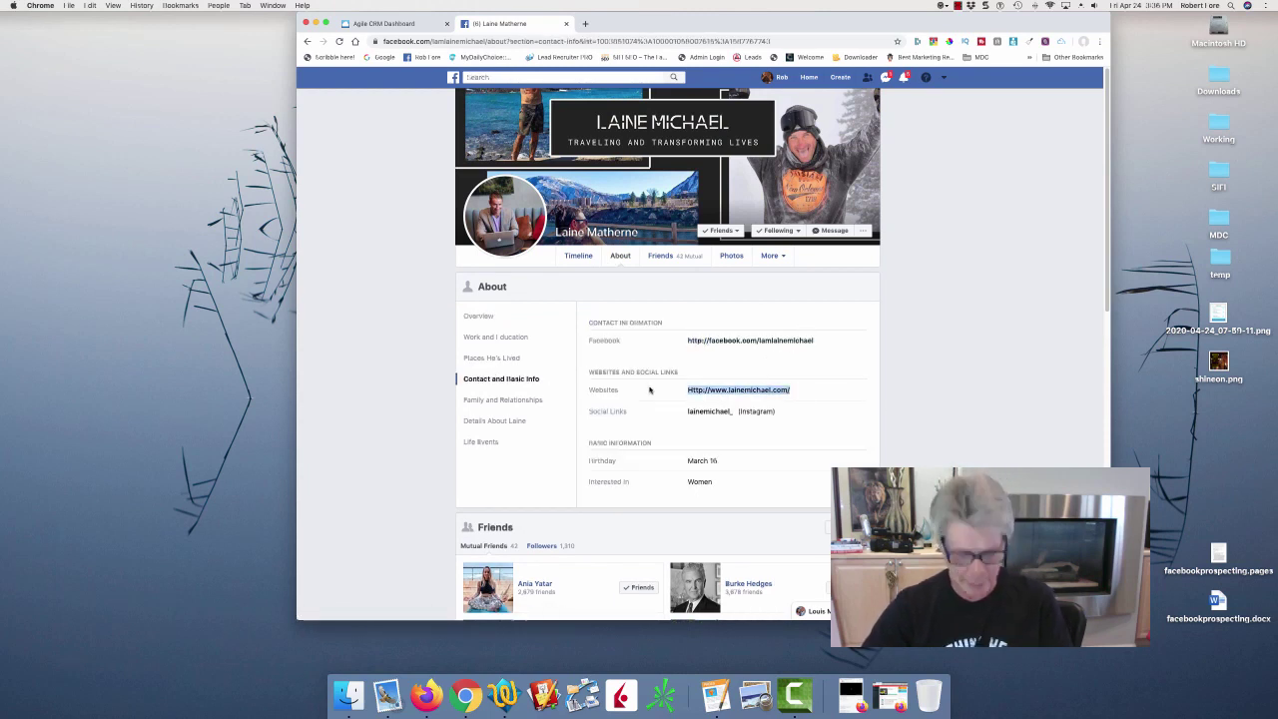
{"action": "left_click", "coordinate": [766, 395]}
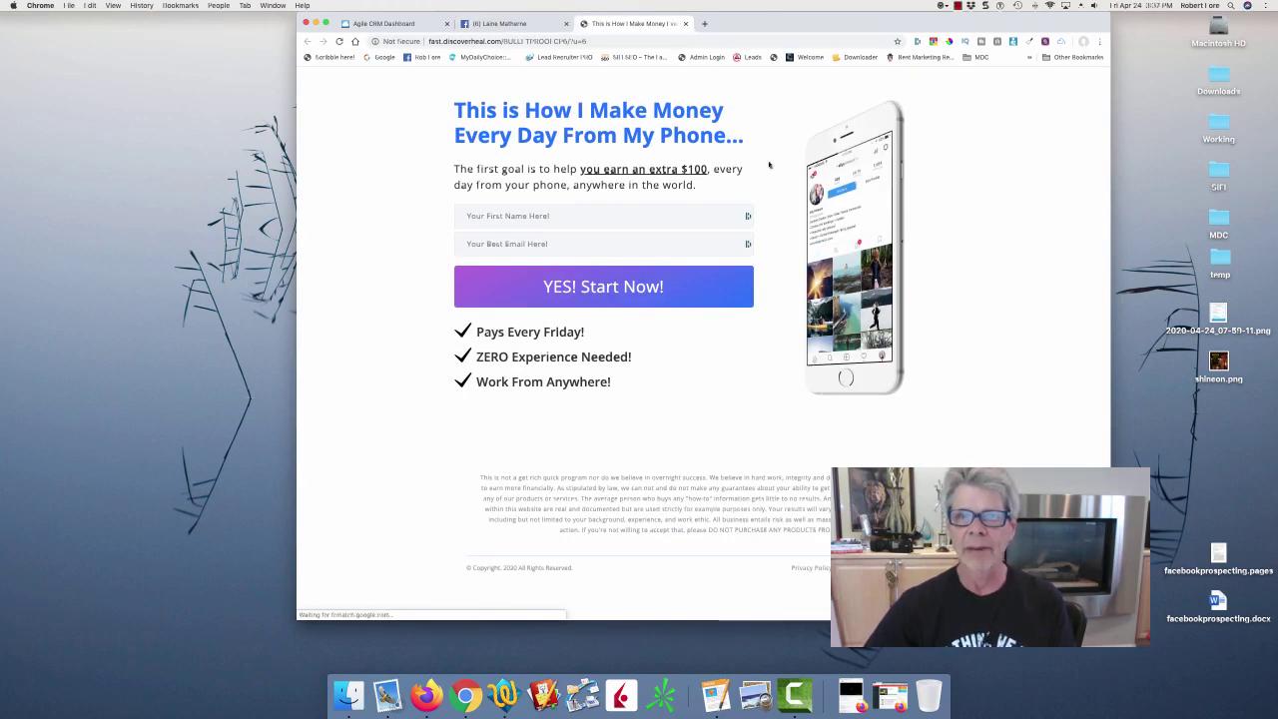
Submit the website's sign-up form with a first name and e-mail address, then return to the friend's Facebook contact info.
{"action": "left_click", "coordinate": [572, 205]}
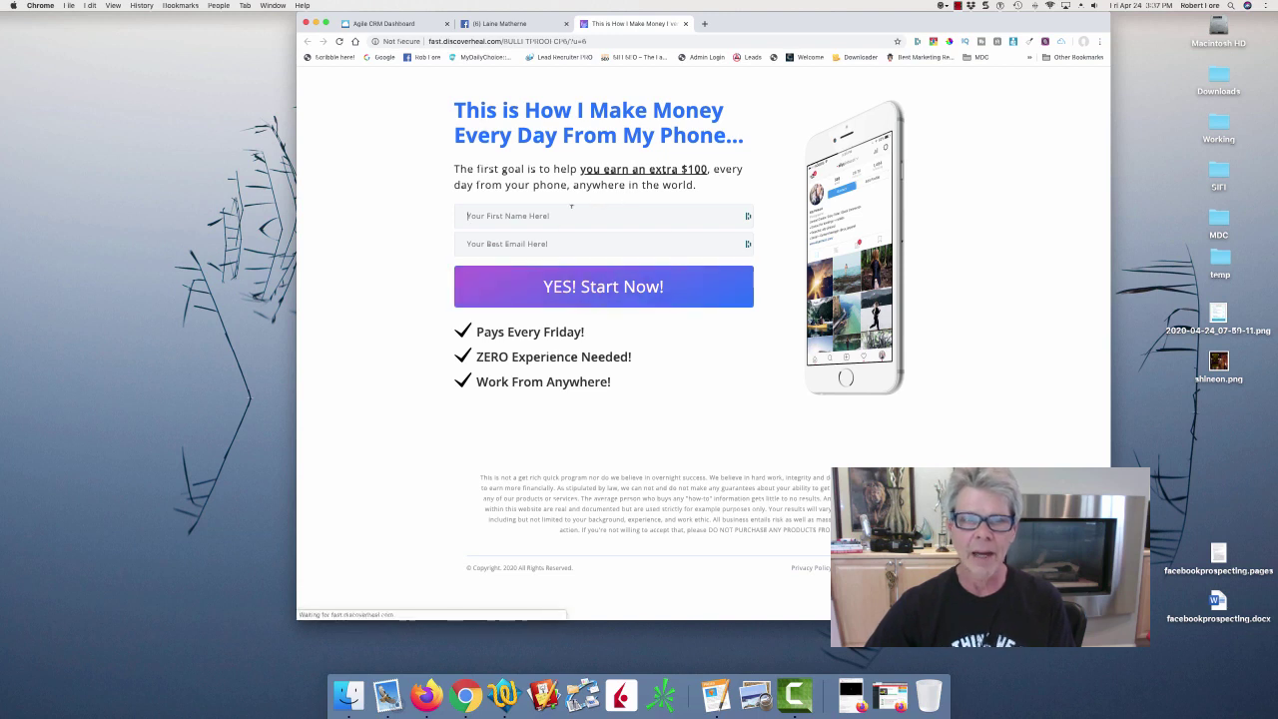
{"action": "type", "text": "Rob"}
{"action": "key", "text": "Tab"}
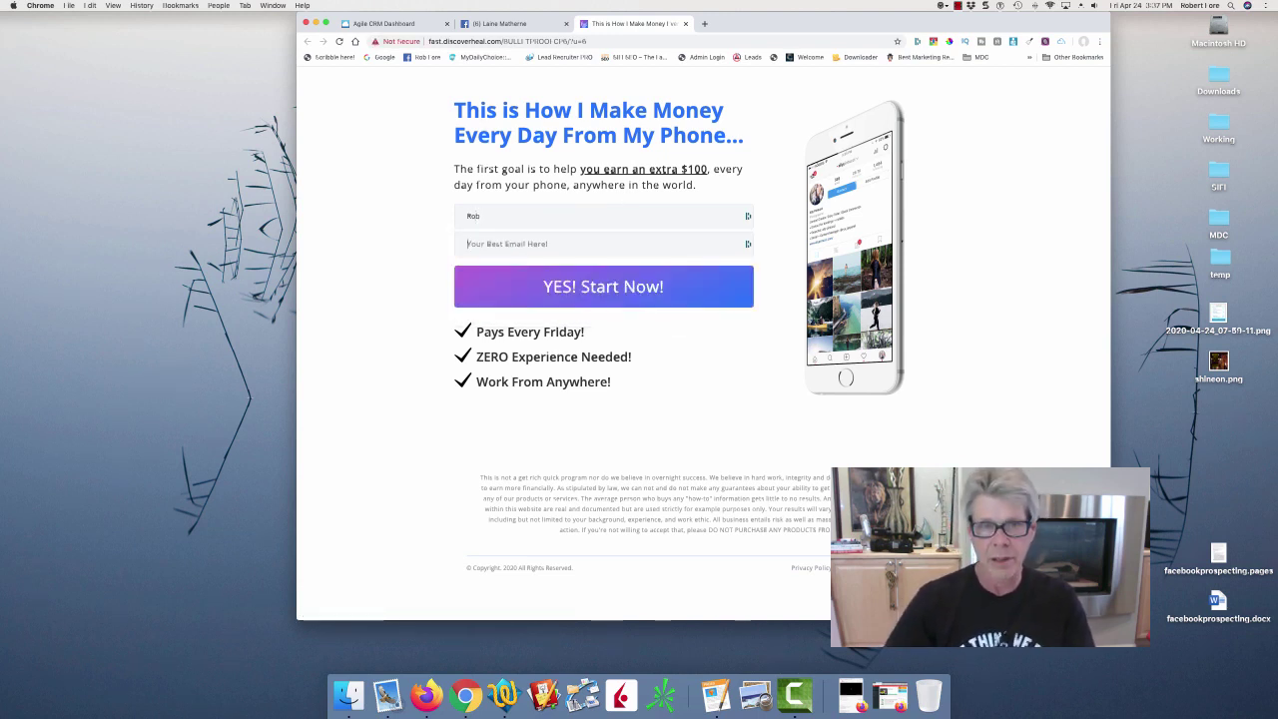
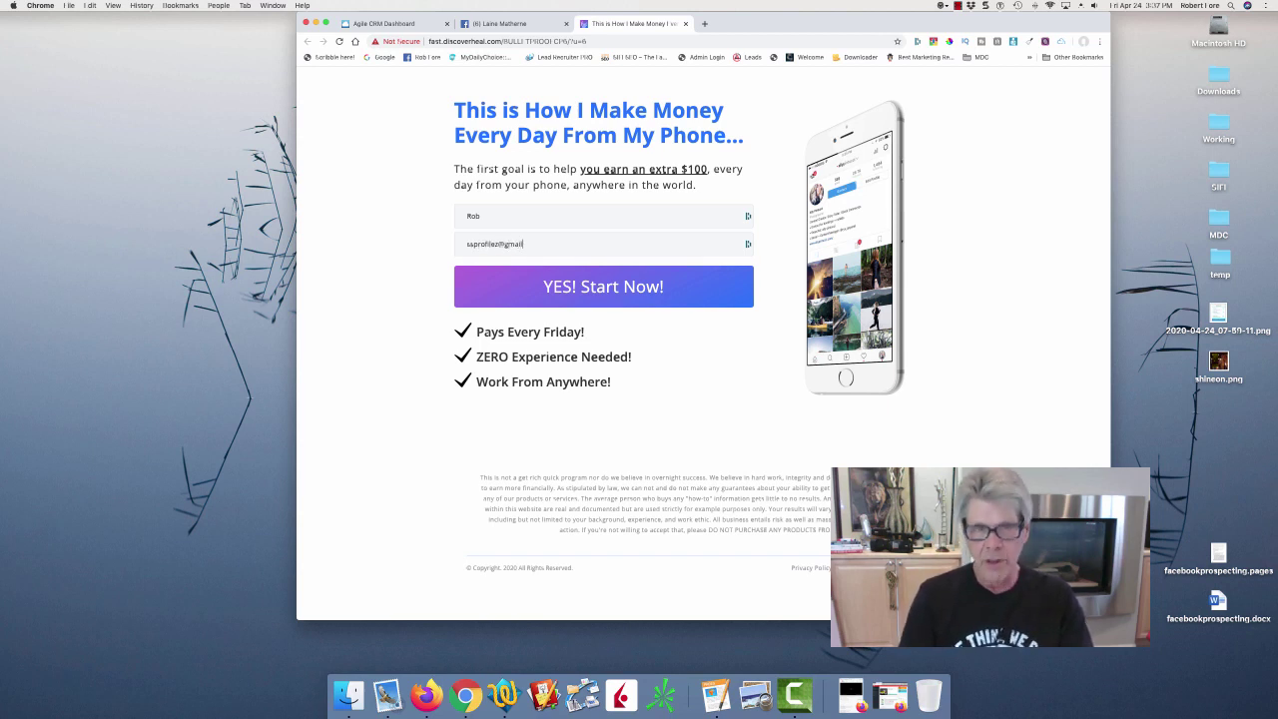
{"action": "left_click", "coordinate": [608, 290]}
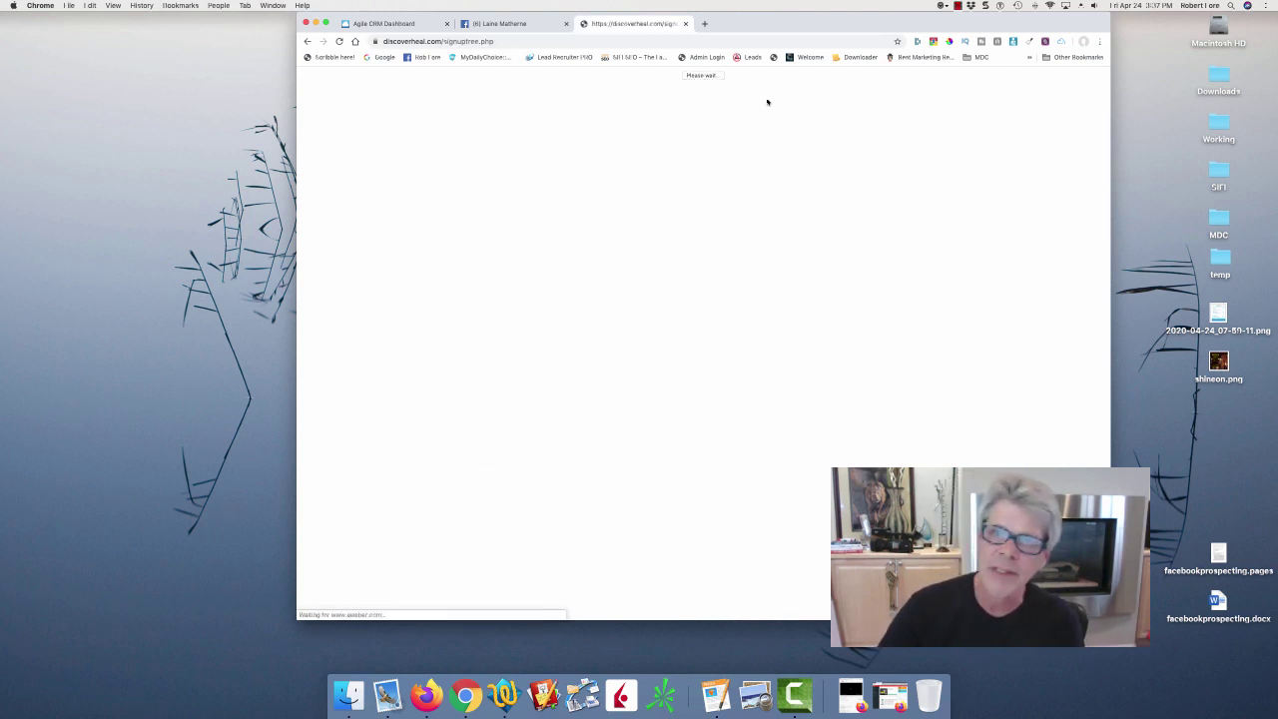
{"action": "left_click", "coordinate": [484, 25]}
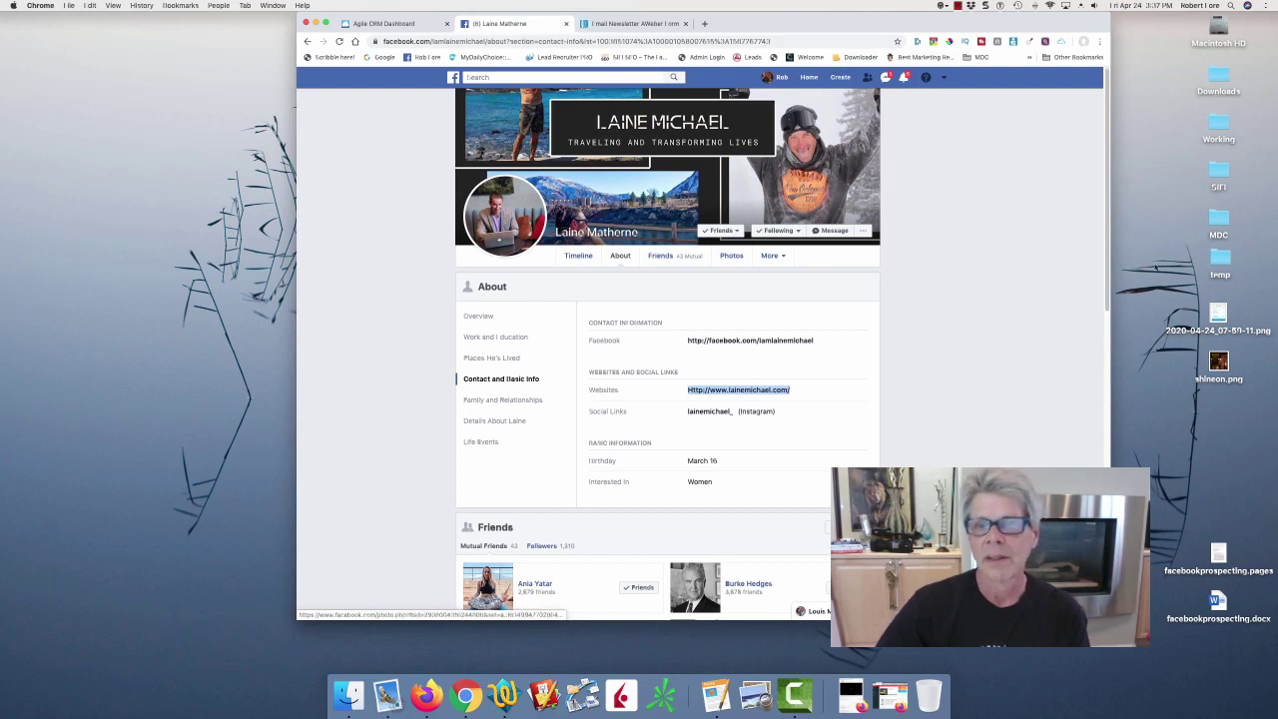
Send the friend a Messenger note praising their freaky-world post and asking what's exceptionally profitable right now.
{"action": "left_click", "coordinate": [1054, 194]}
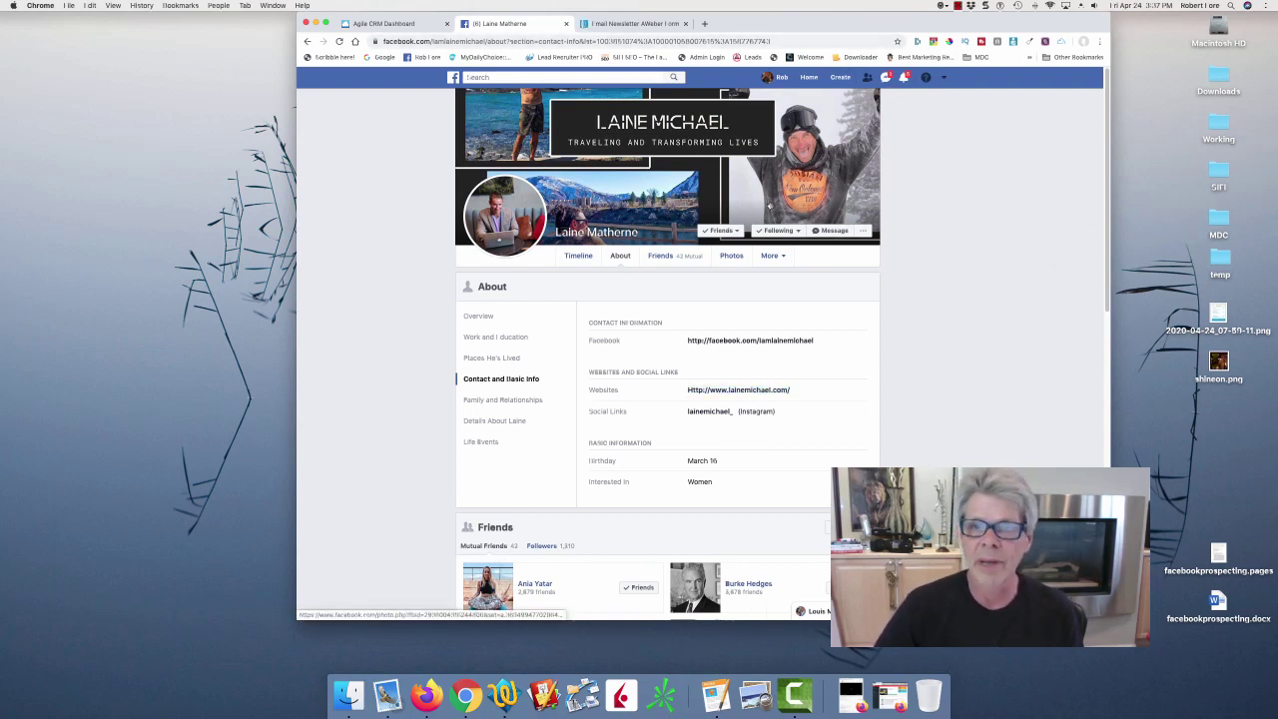
{"action": "left_click", "coordinate": [840, 231]}
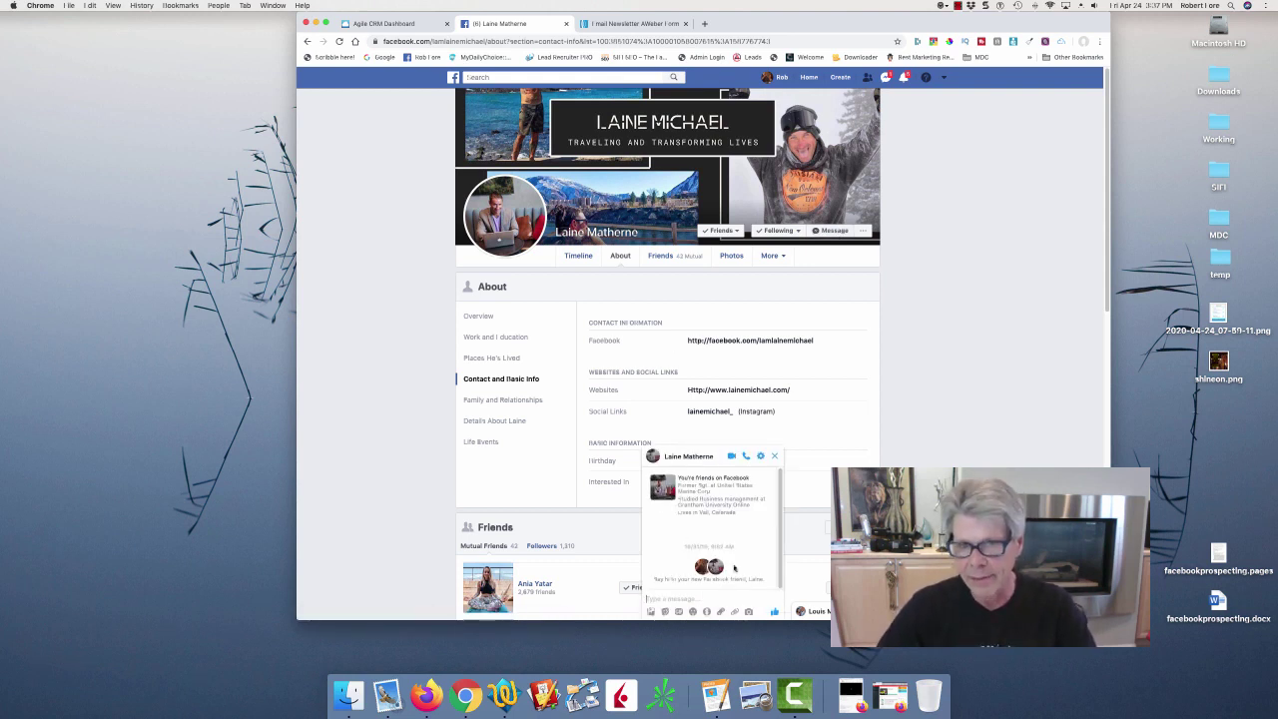
{"action": "type", "text": "Hey"}
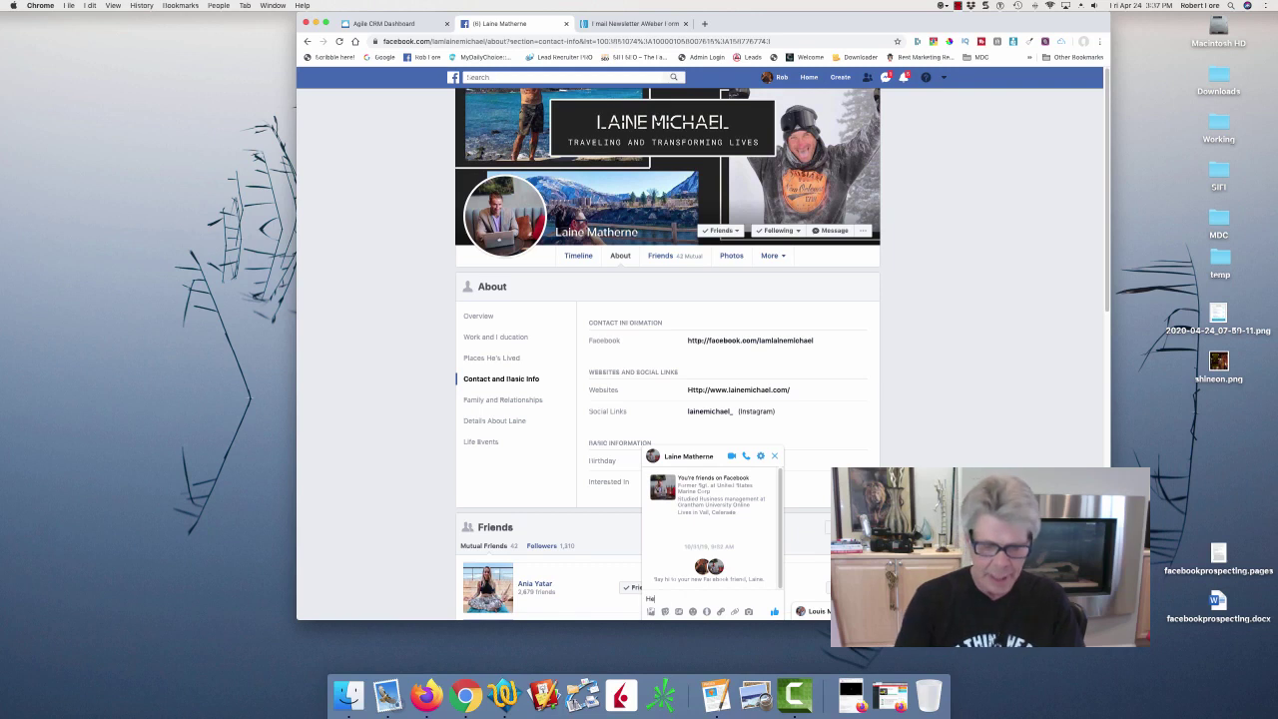
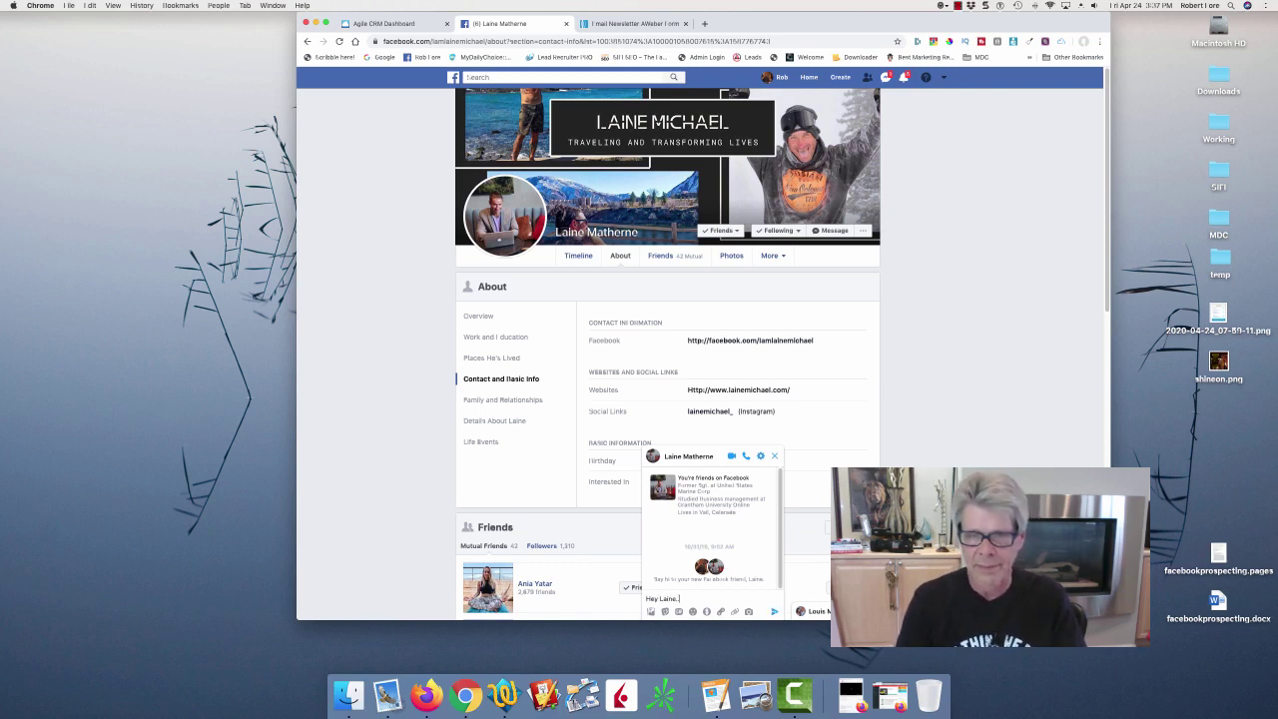
{"action": "type", "text": "... loved your p"}
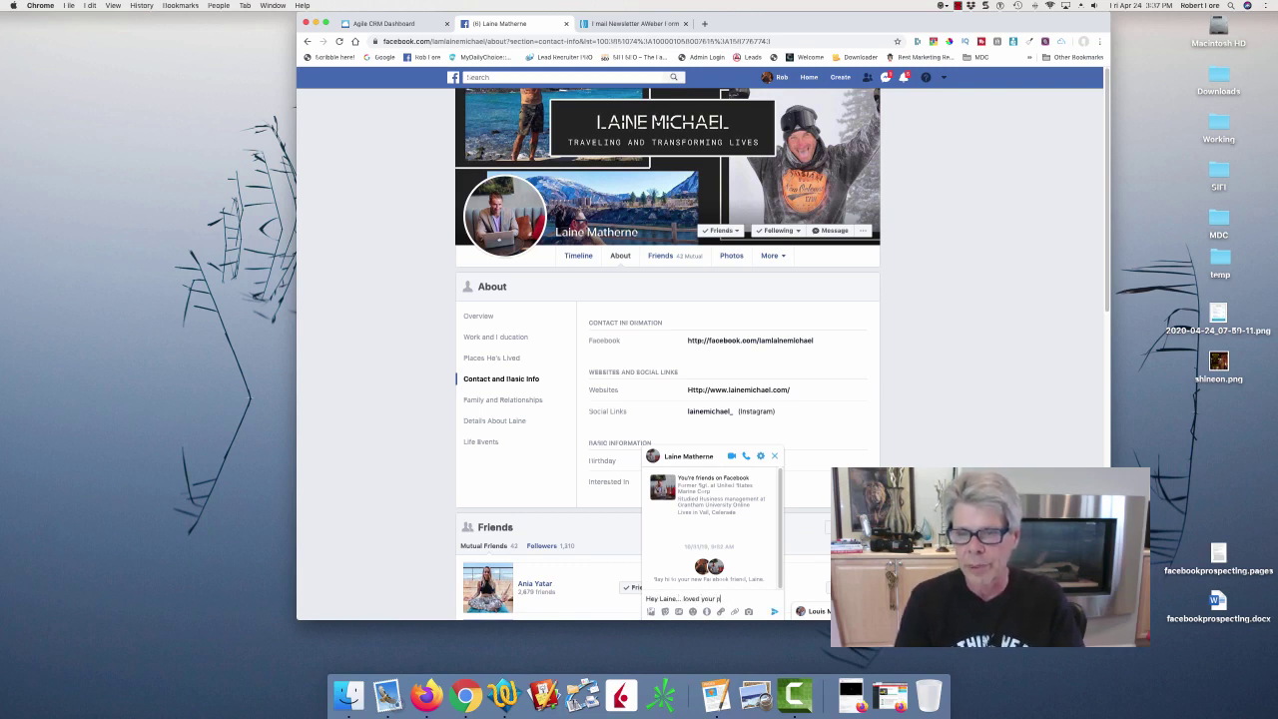
{"action": "type", "text": "ost about "}
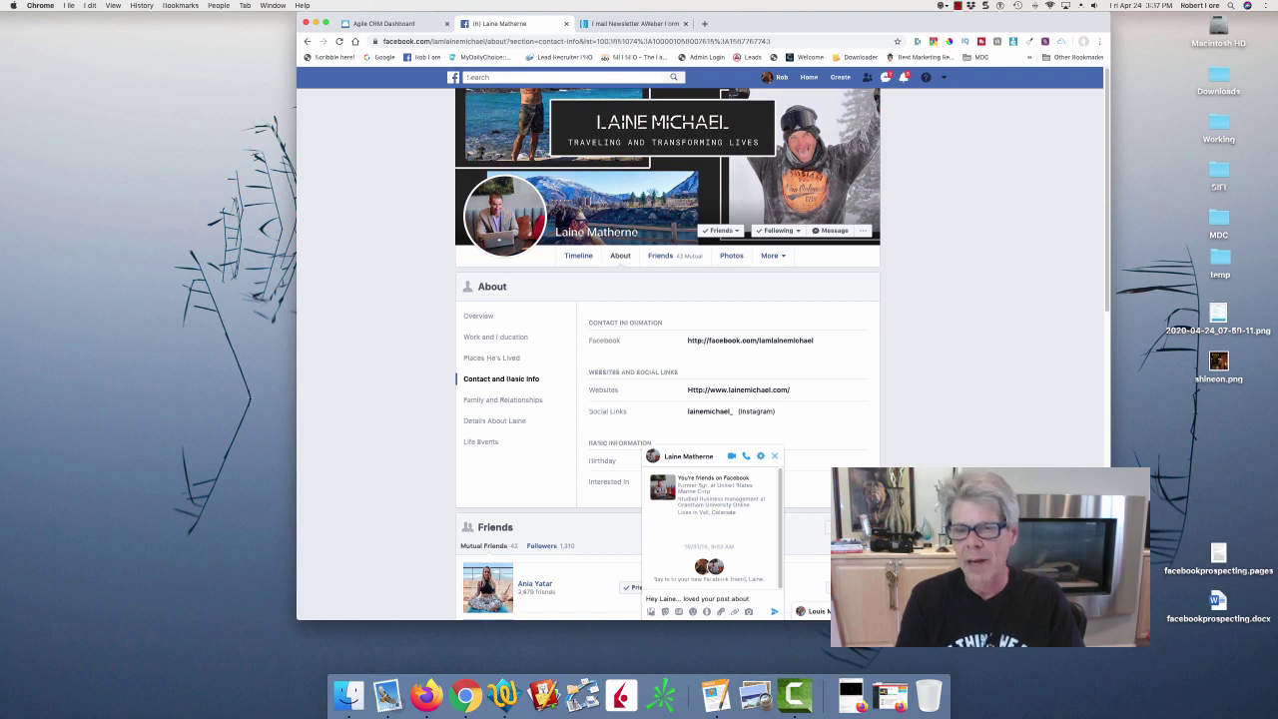
{"action": "type", "text": "now"}
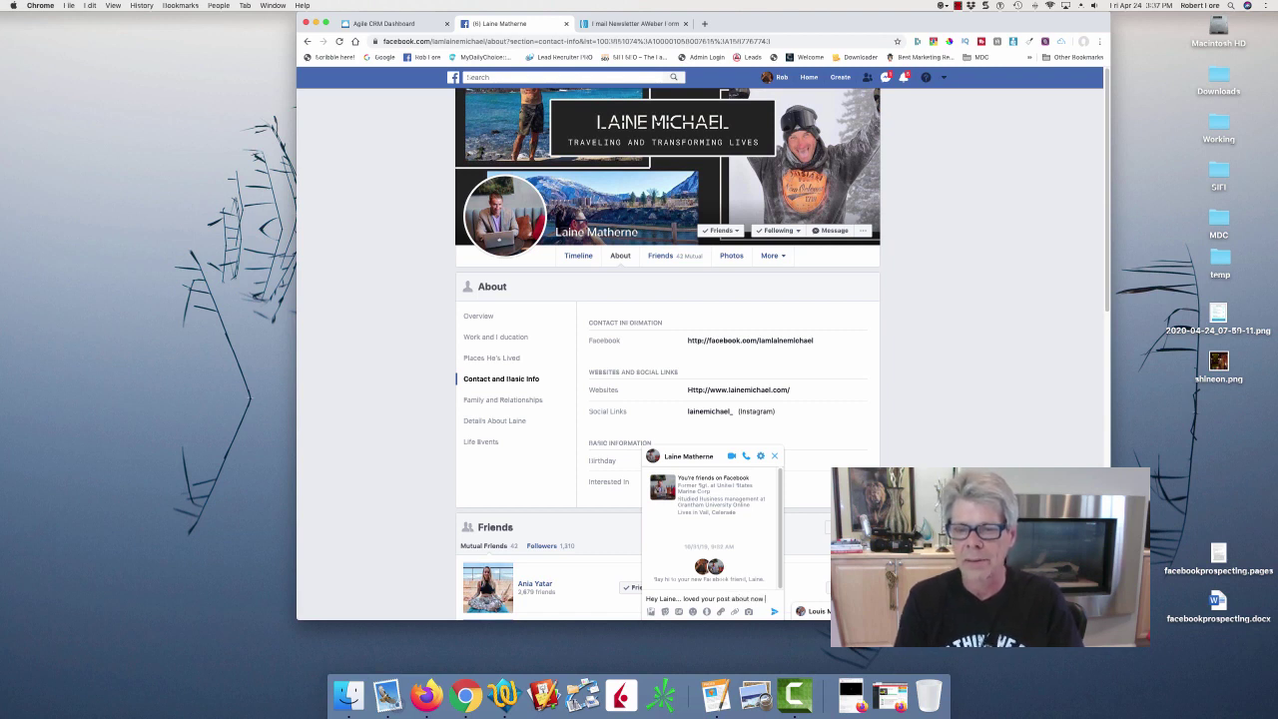
{"action": "key", "text": "BackSpace"}
{"action": "key", "text": "BackSpace"}
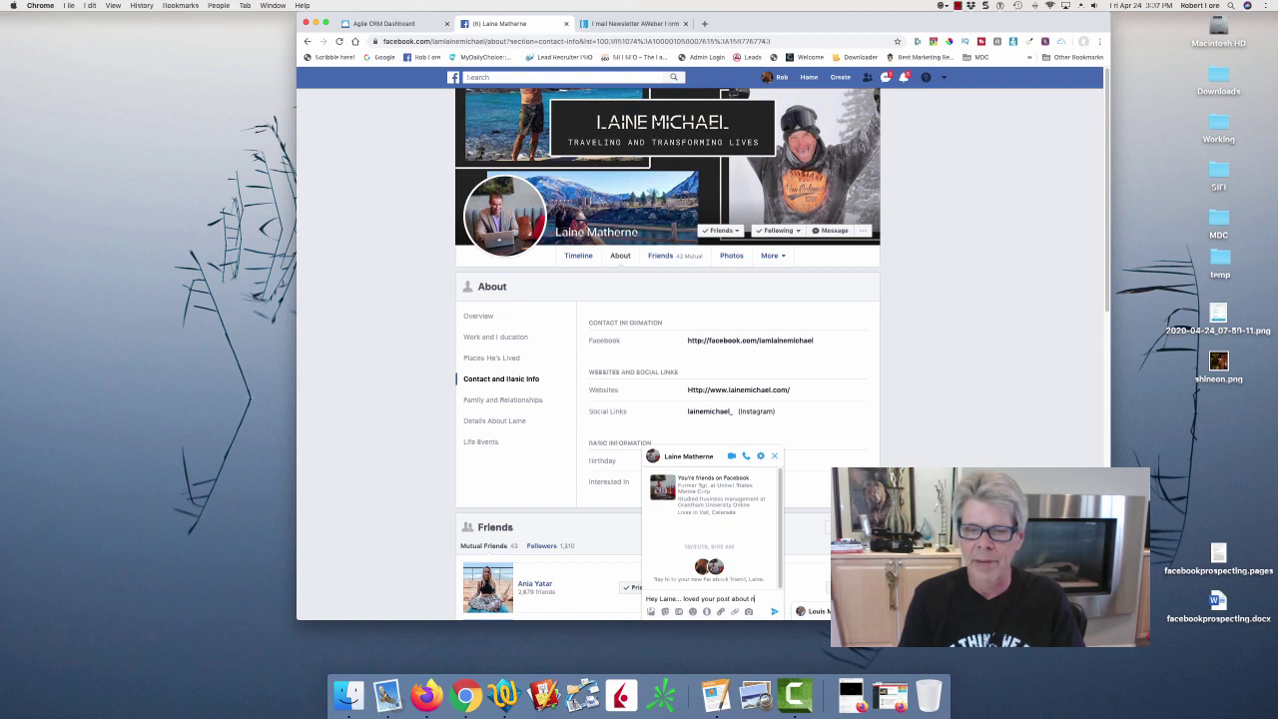
{"action": "type", "text": "how"}
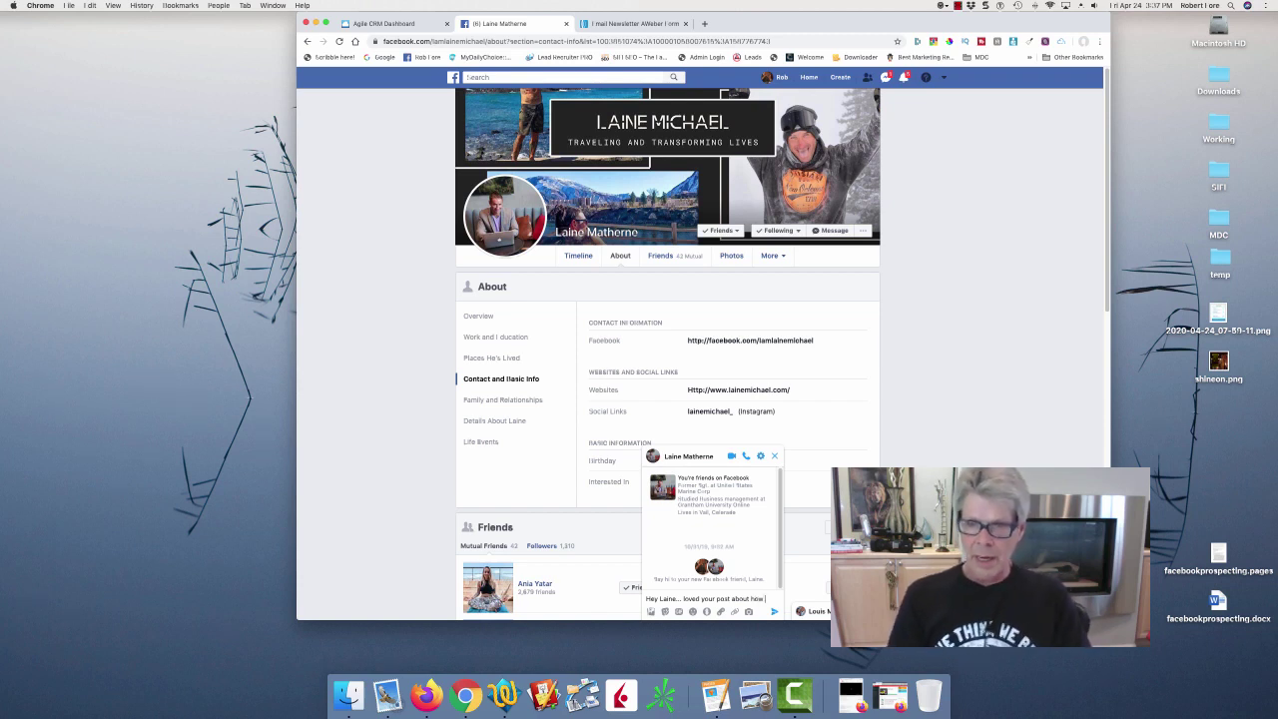
{"action": "type", "text": " you noticed the"}
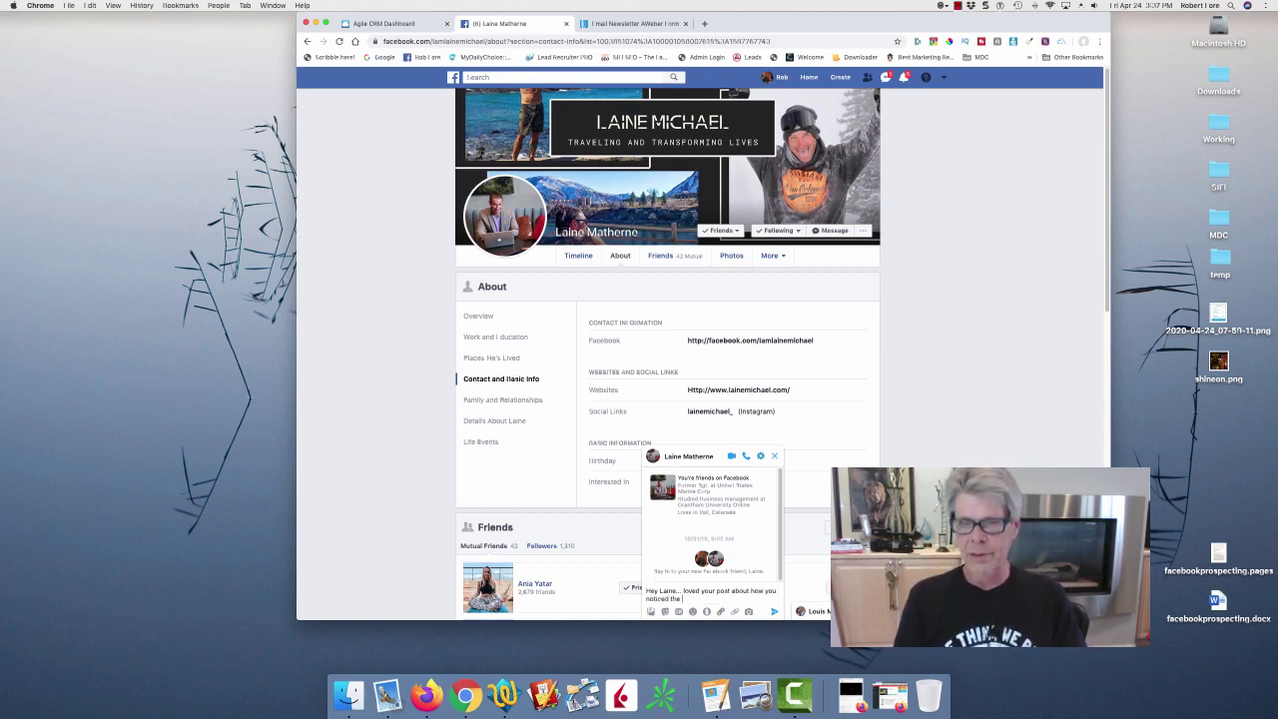
{"action": "type", "text": " world is a bit"}
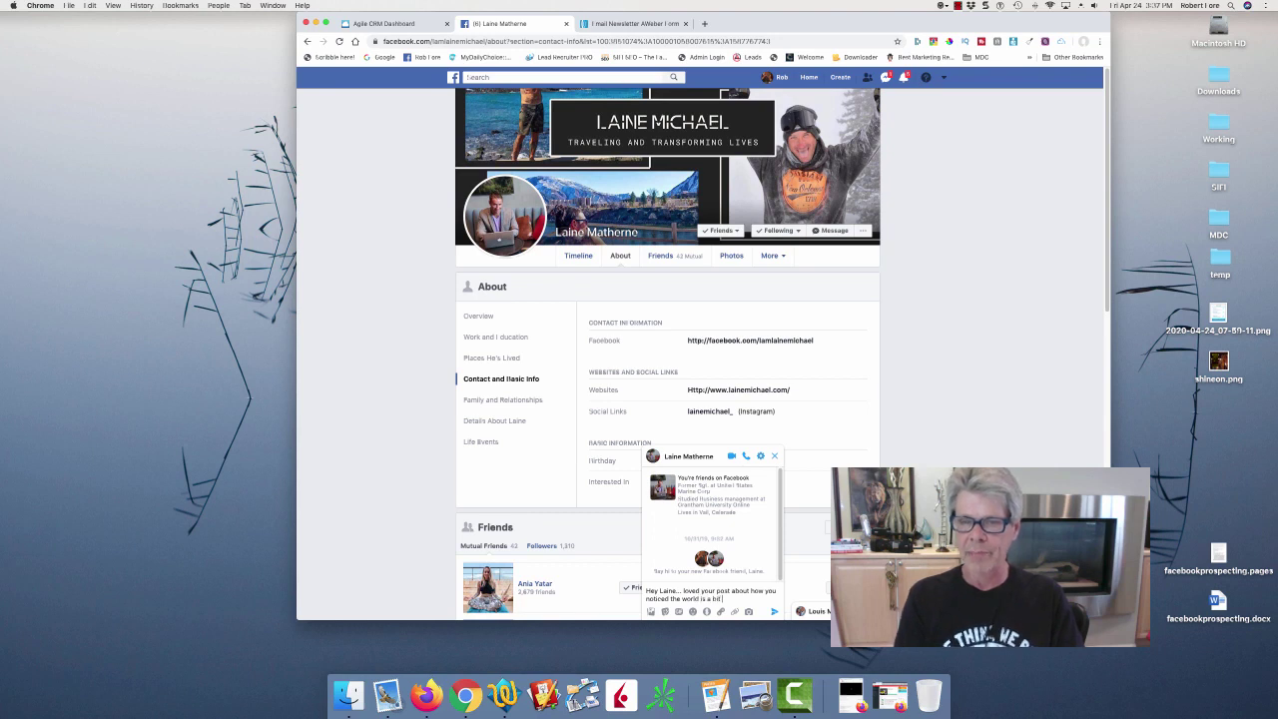
{"action": "type", "text": " freaky"}
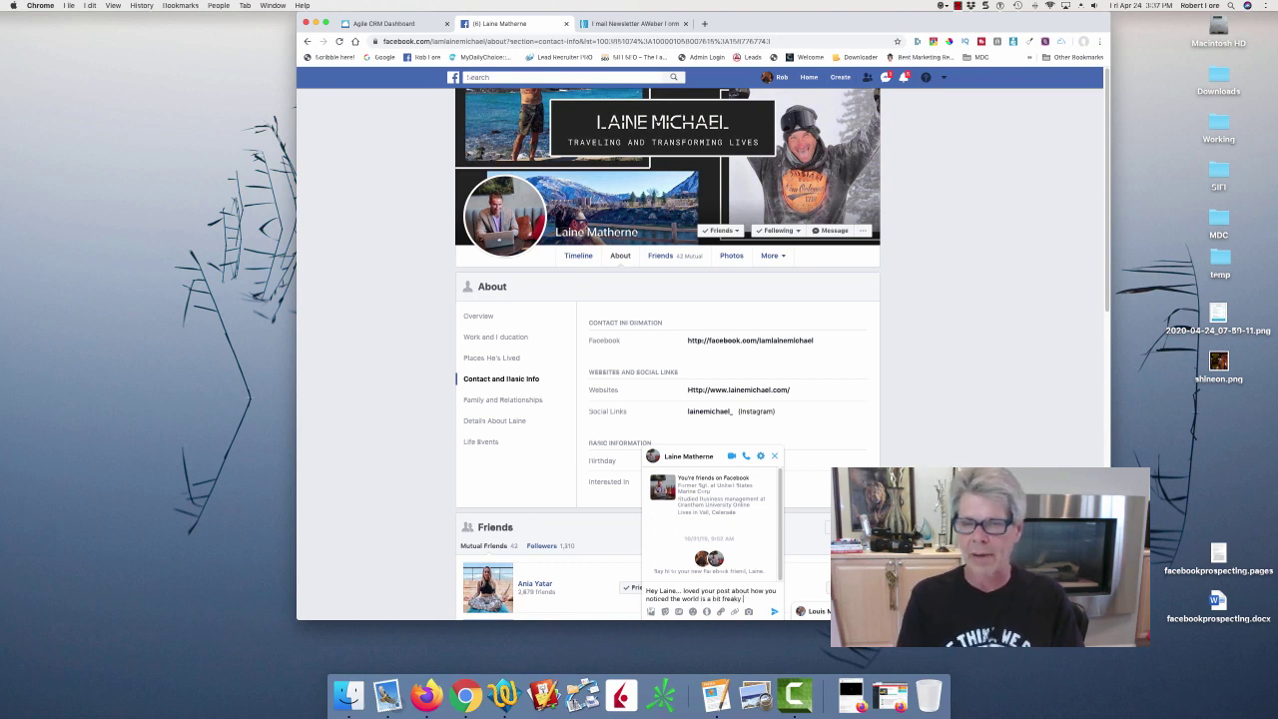
{"action": "type", "text": " right now"}
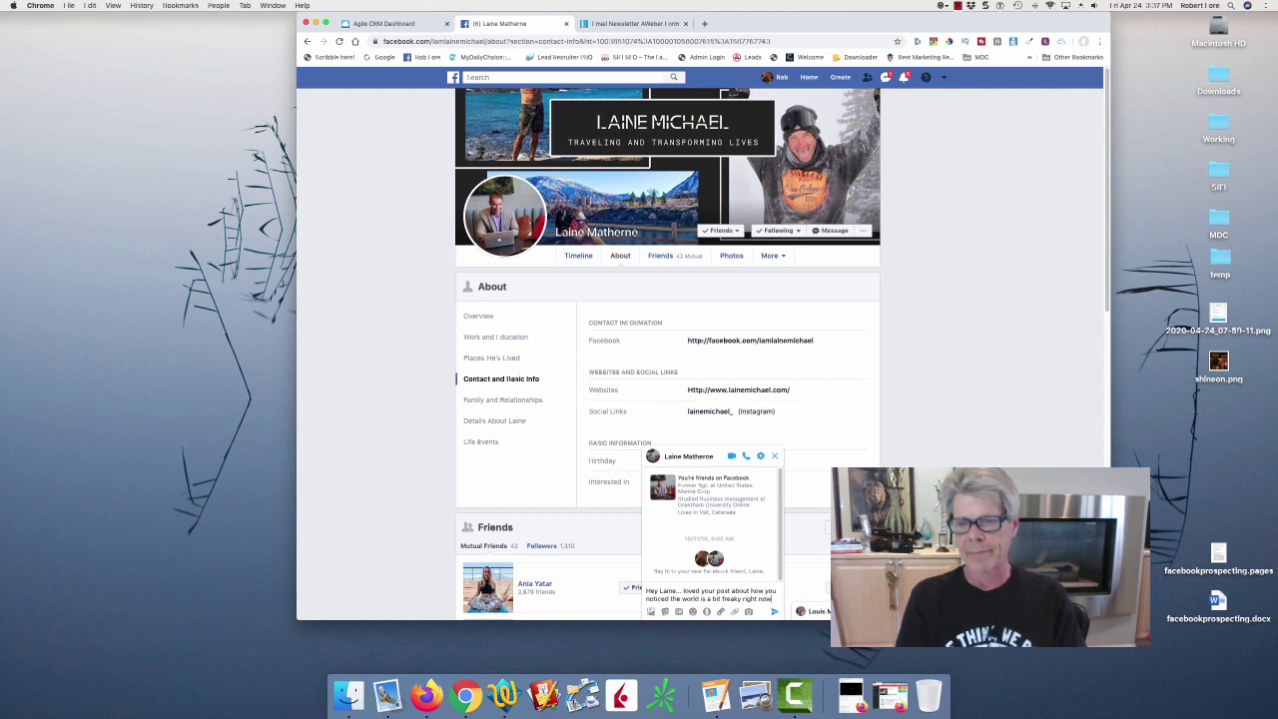
{"action": "type", "text": ". They are"}
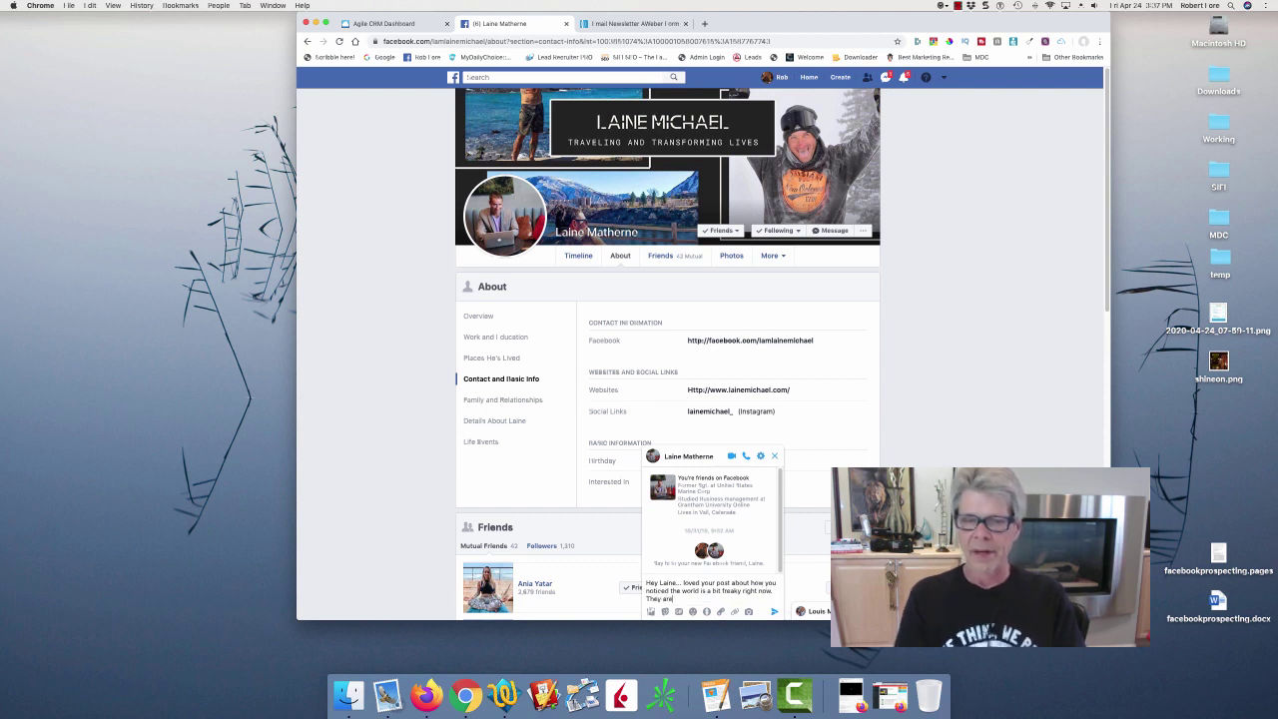
{"action": "type", "text": ", and"}
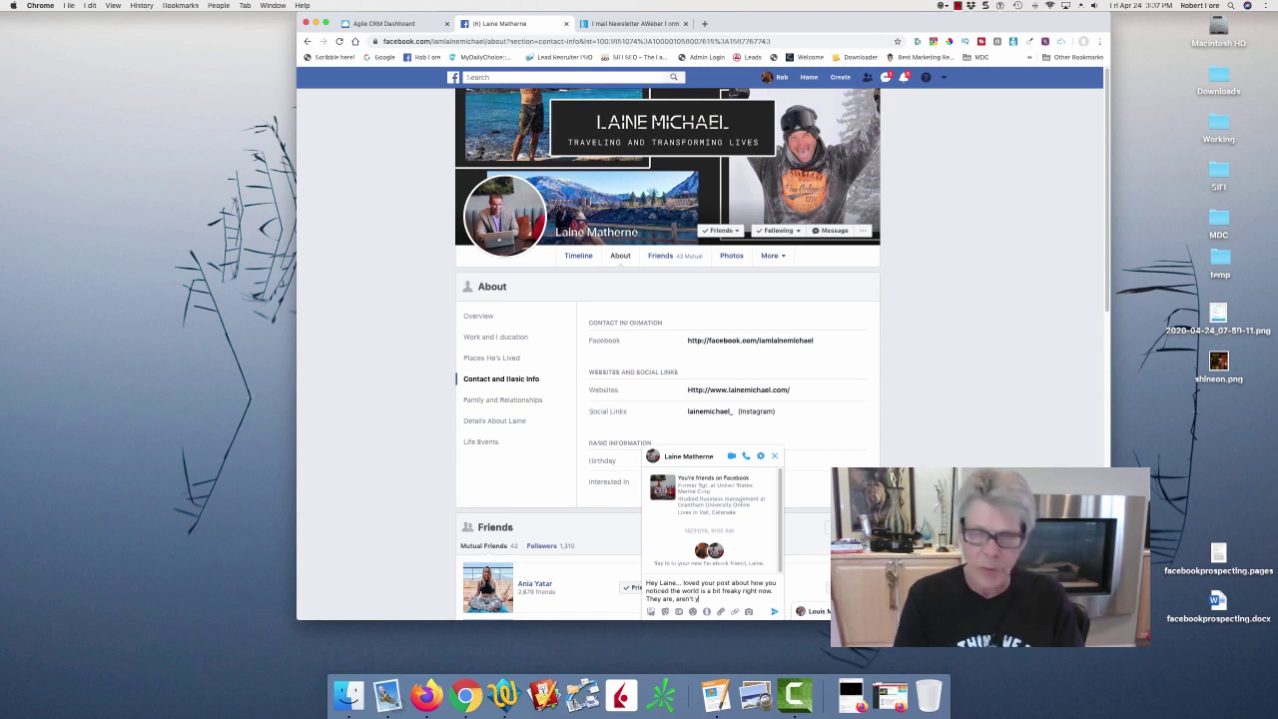
{"action": "type", "text": "the"}
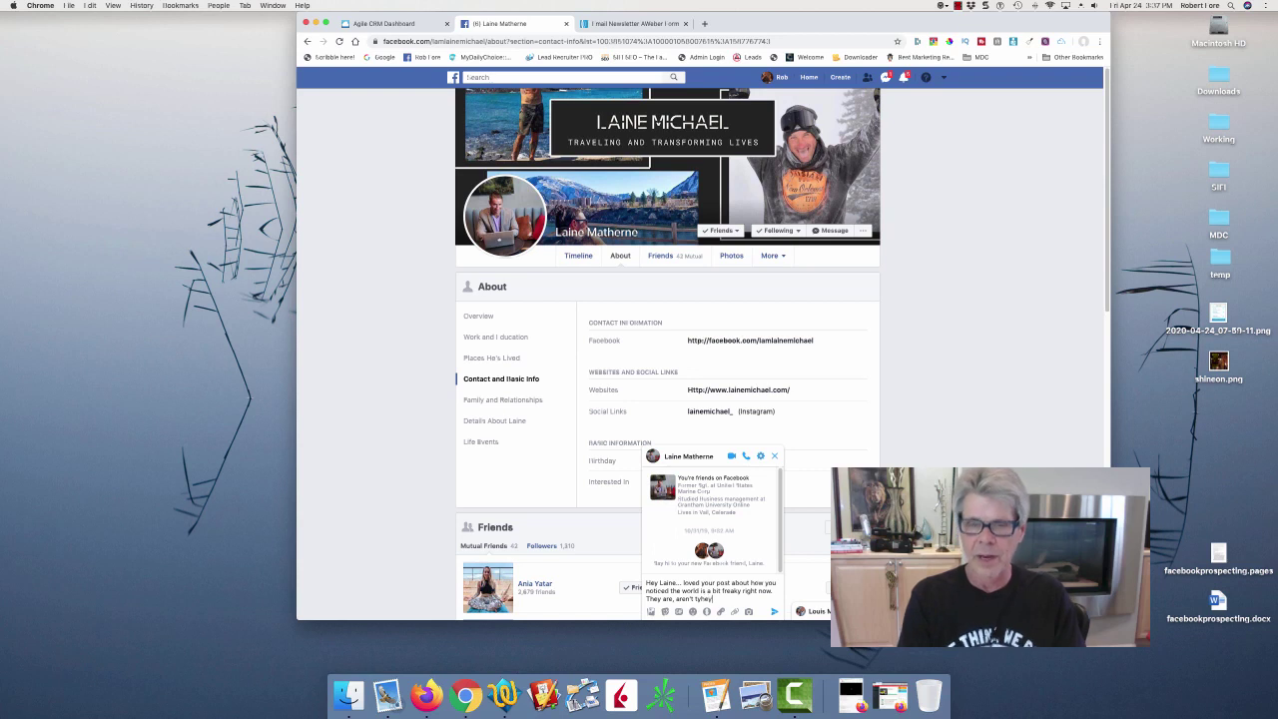
{"action": "type", "text": "y"}
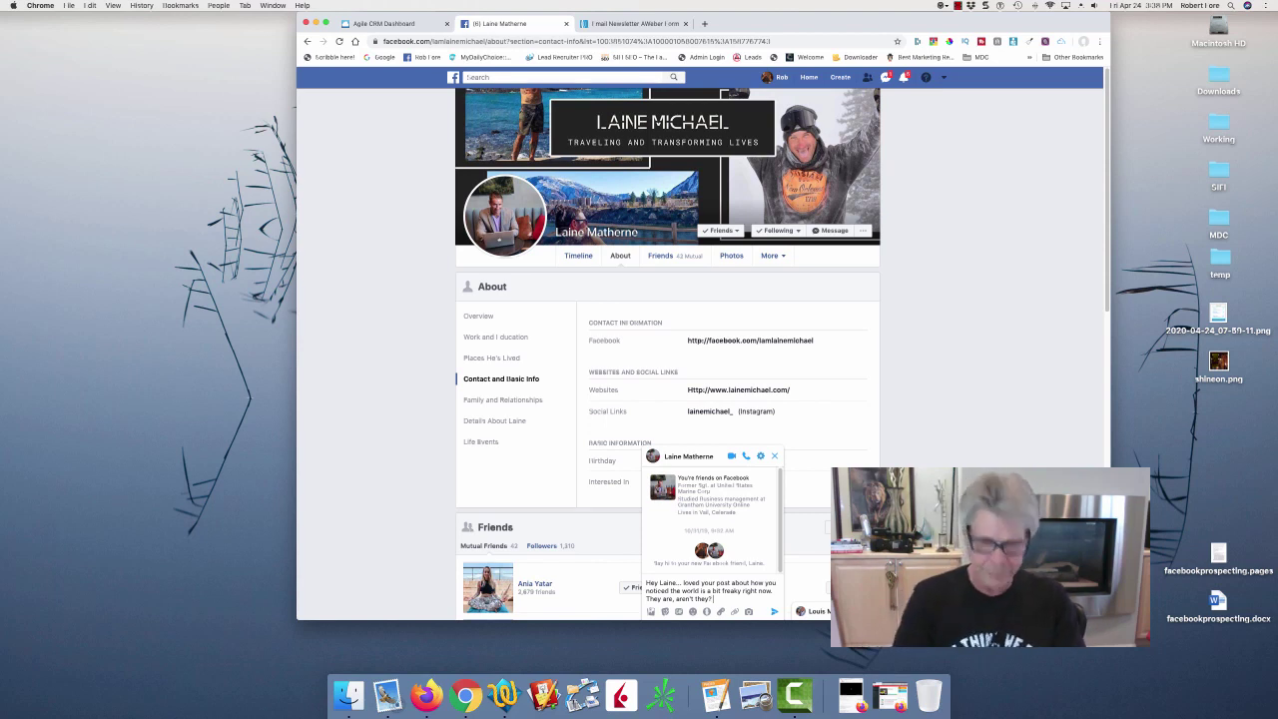
{"action": "type", "text": "Anything"}
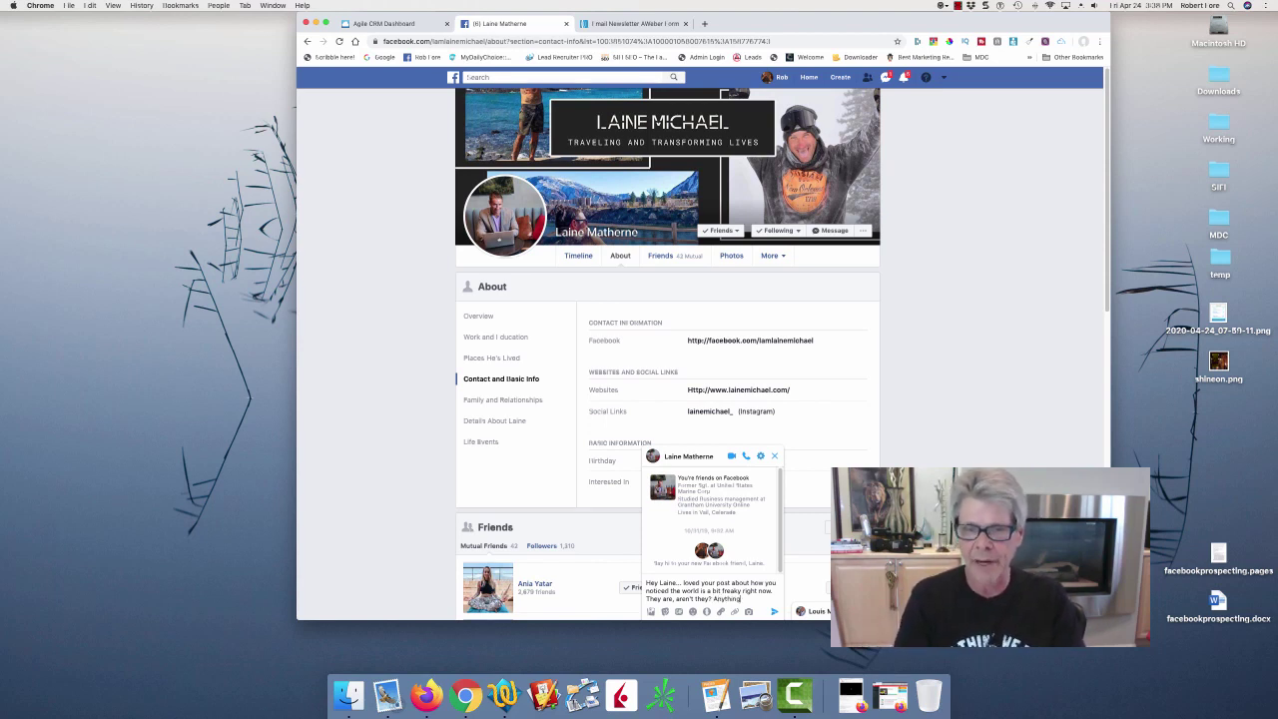
{"action": "type", "text": " fun, exc"}
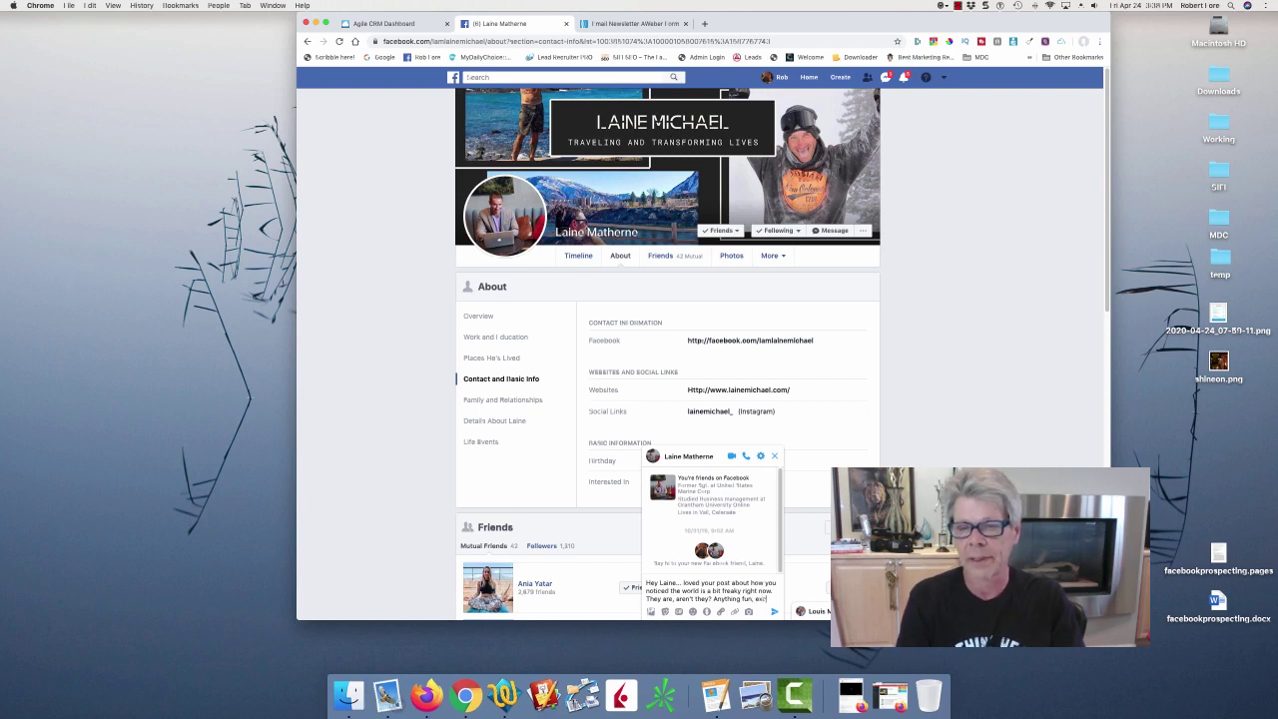
{"action": "type", "text": "iting"}
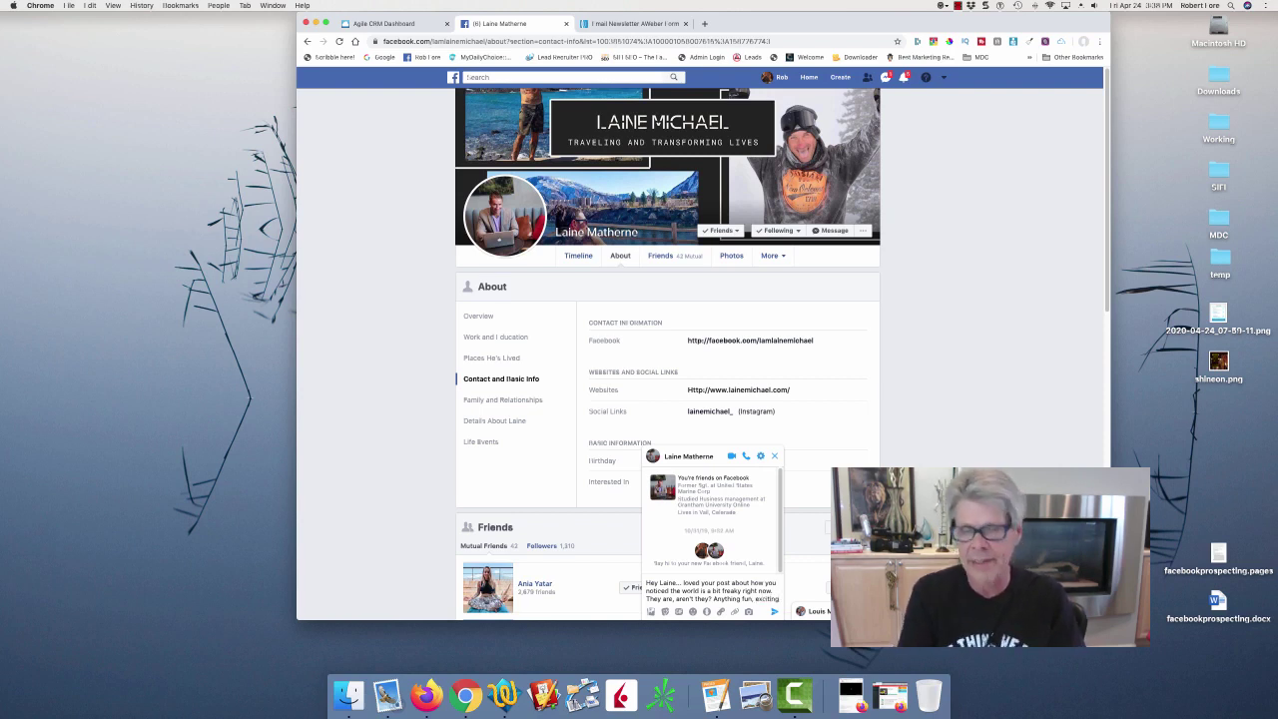
{"action": "type", "text": ", exce"}
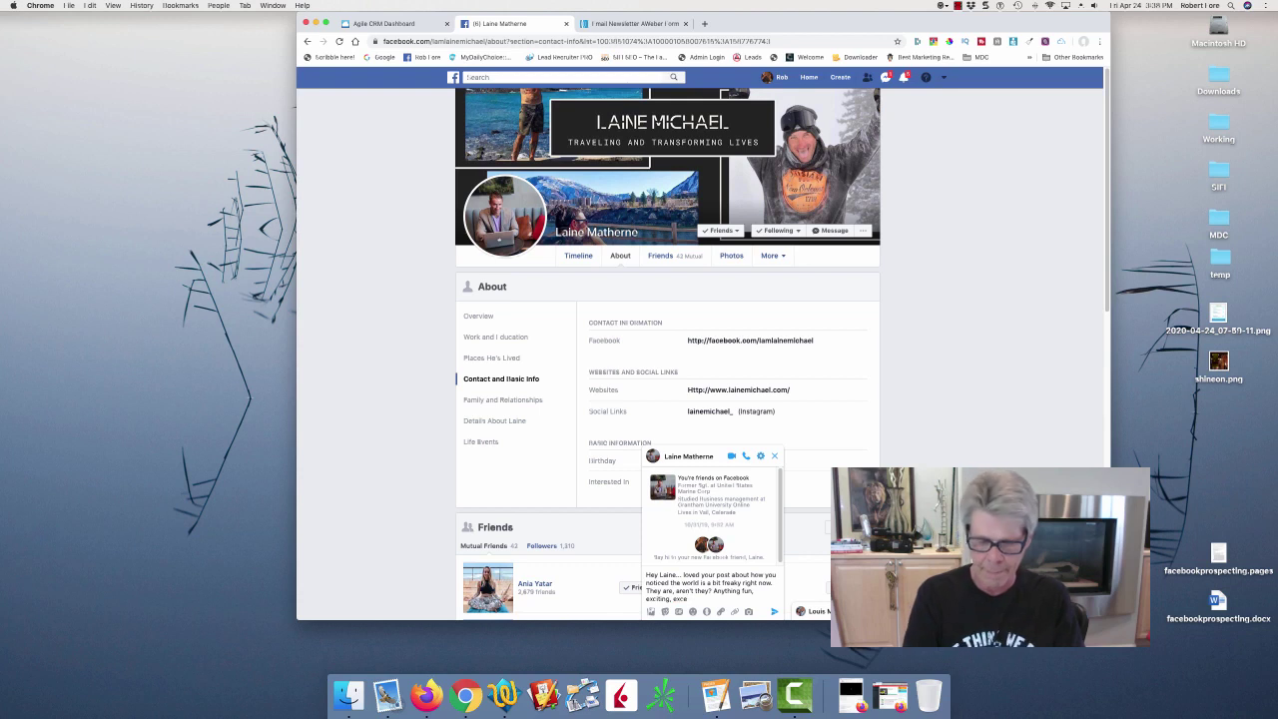
{"action": "type", "text": "ptional"}
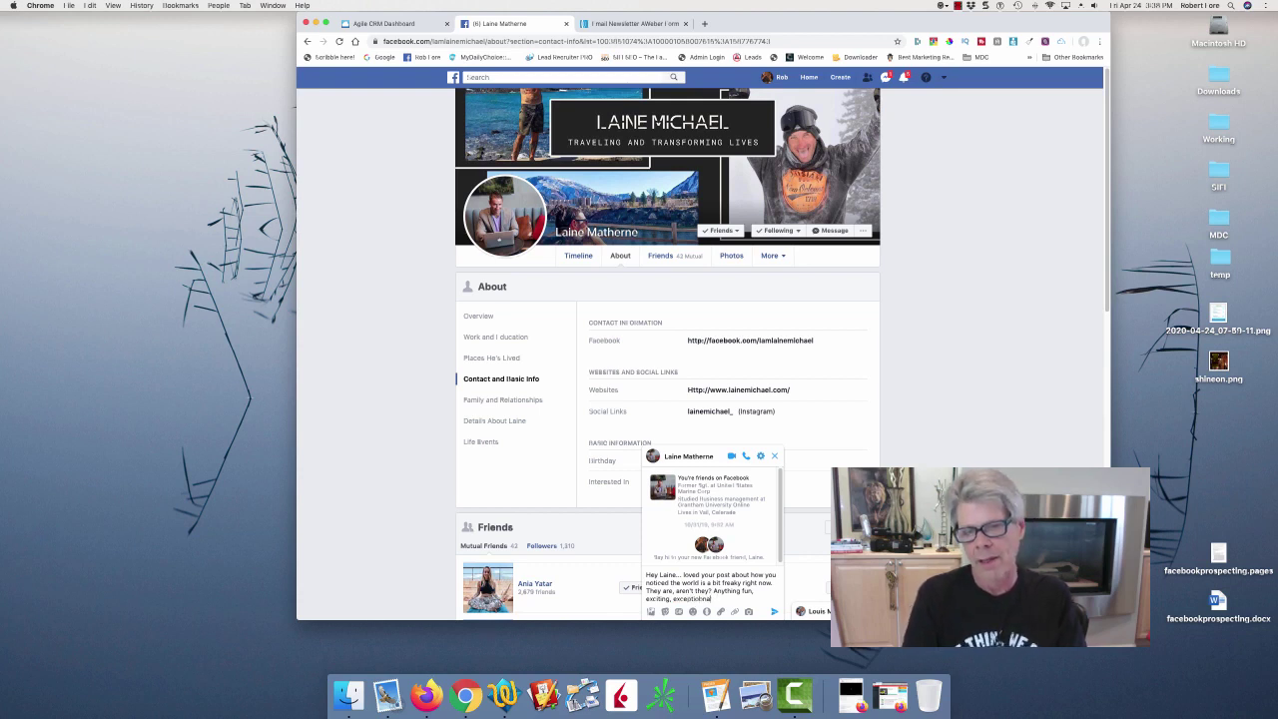
{"action": "key", "text": "BackSpace"}
{"action": "key", "text": "BackSpace"}
{"action": "key", "text": "BackSpace"}
{"action": "type", "text": "nally pro"}
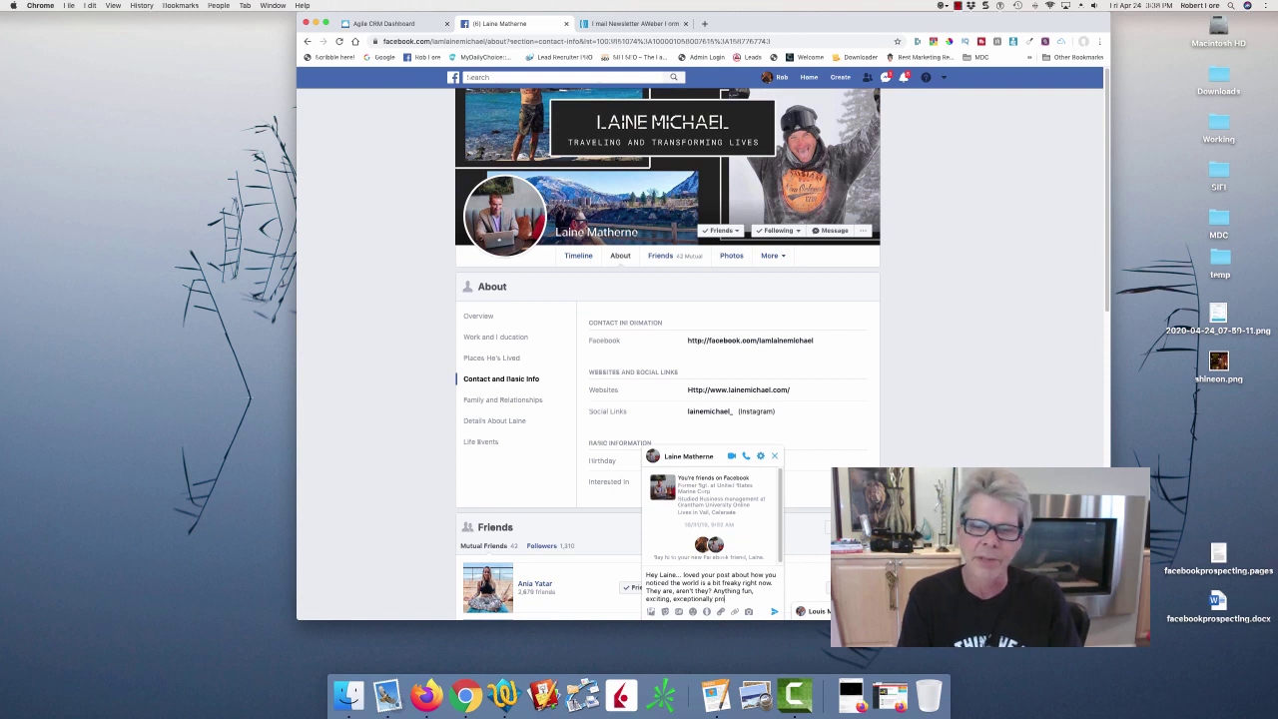
{"action": "type", "text": "fit"}
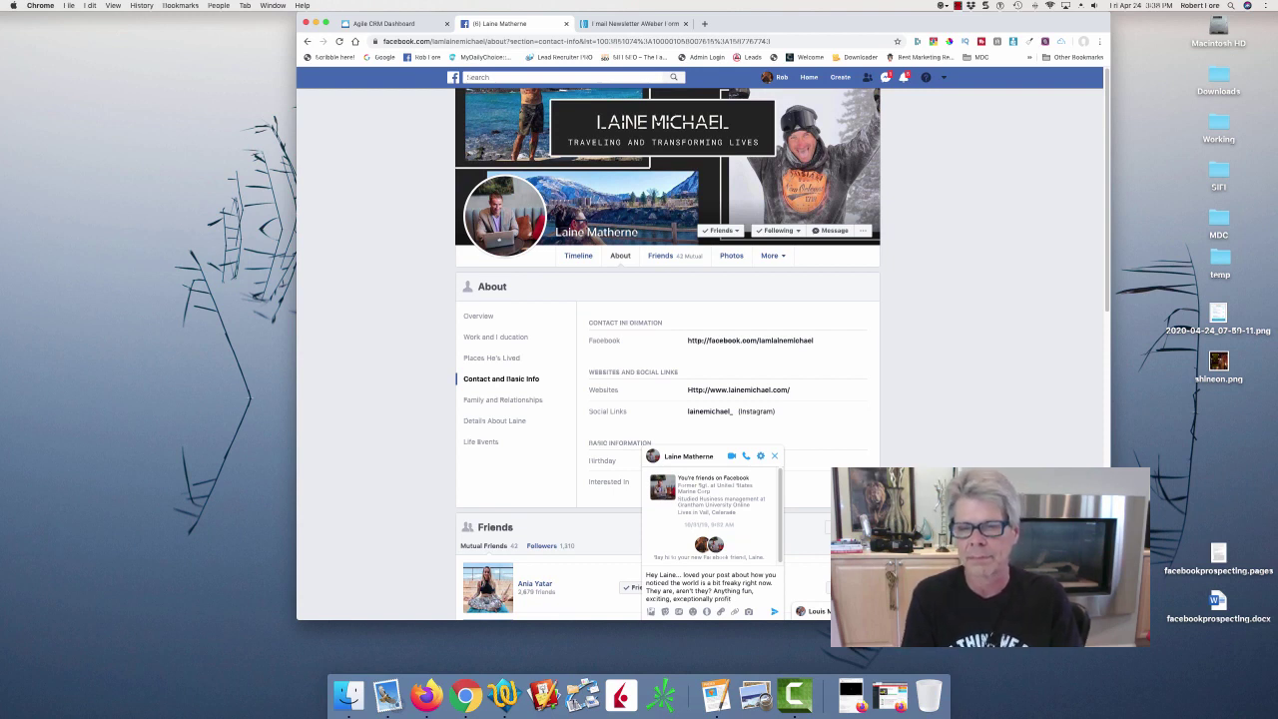
{"action": "type", "text": "able going on right now"}
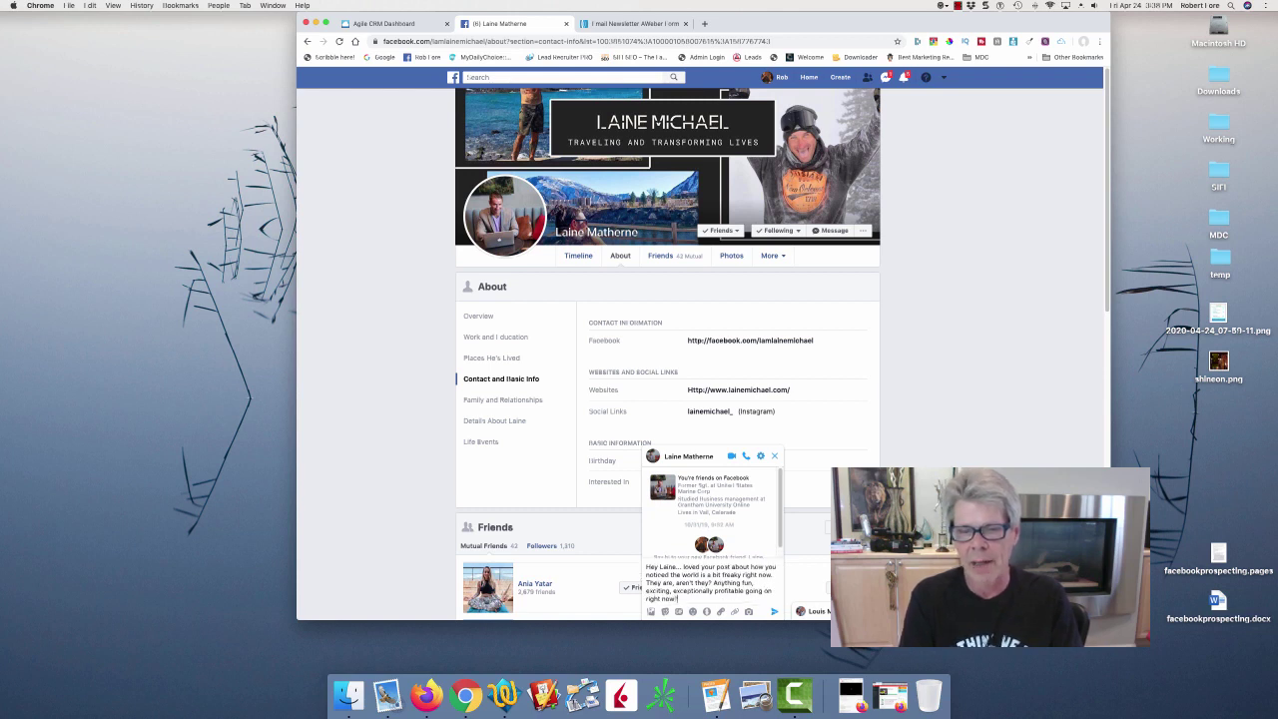
{"action": "type", "text": "?"}
{"action": "key", "text": "Return"}
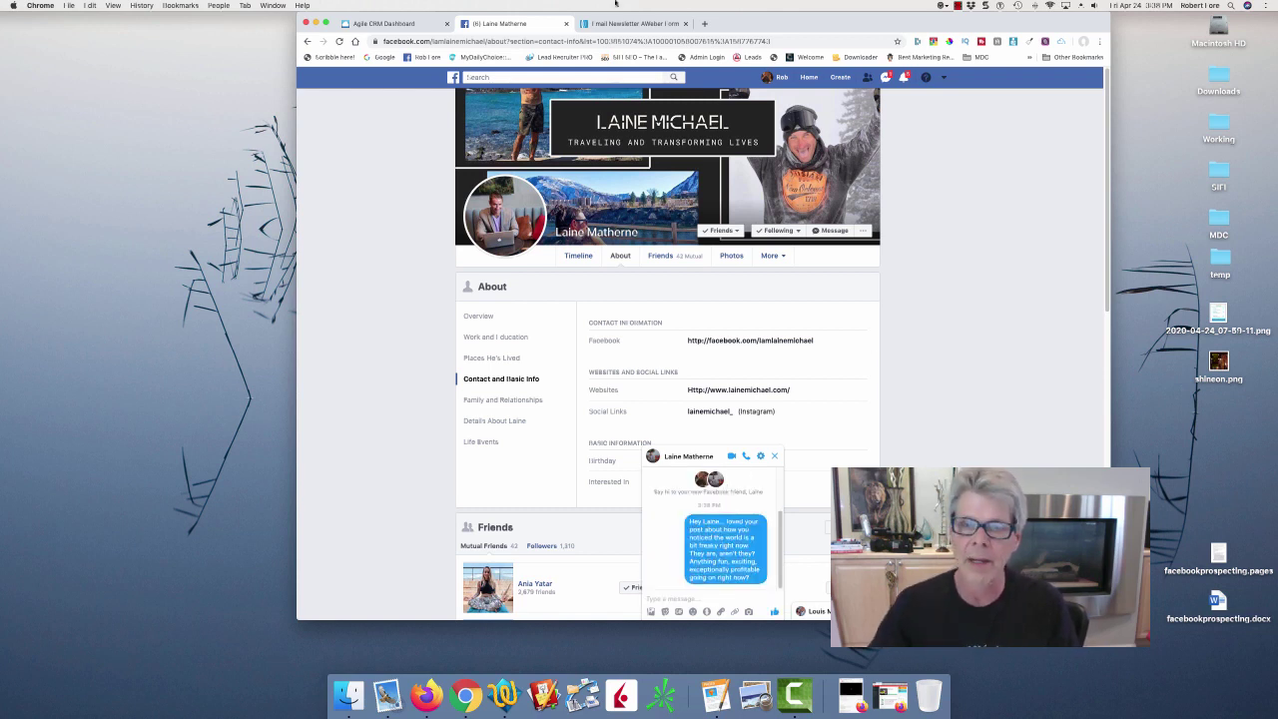
Raise the friend's Agile CRM lead score from 0 to 1.
{"action": "left_click", "coordinate": [415, 24]}
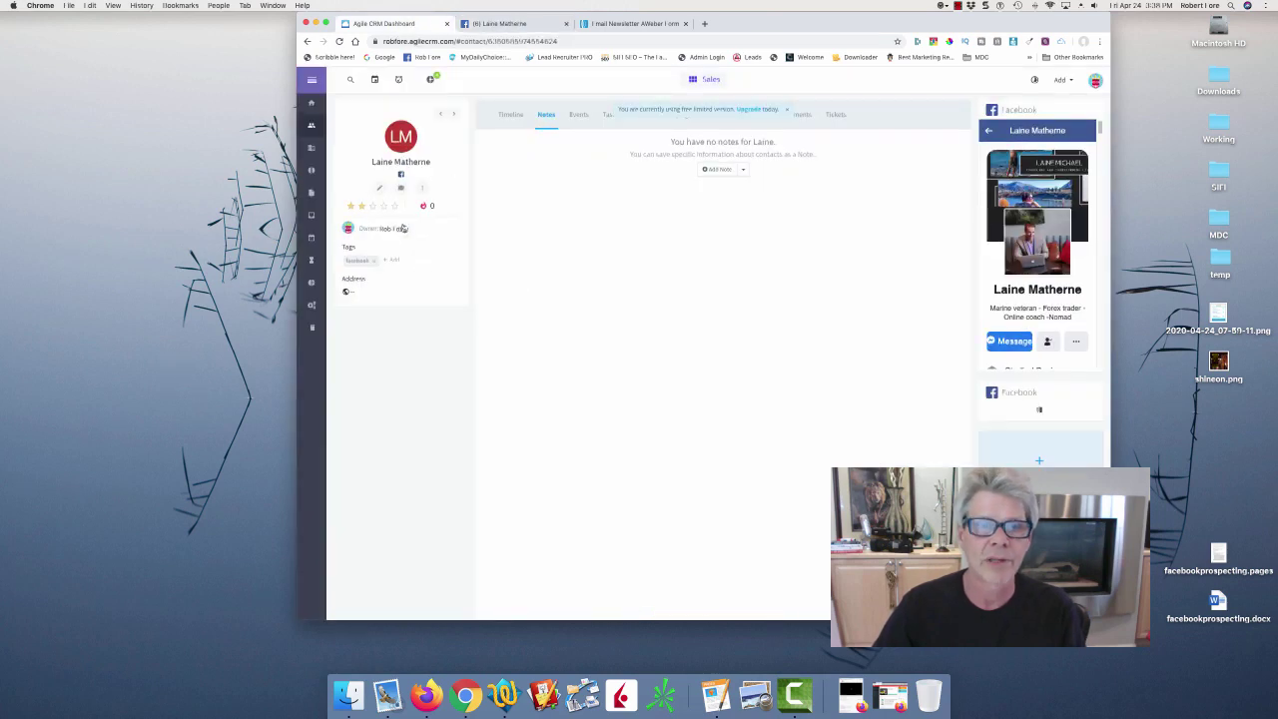
{"action": "left_click", "coordinate": [431, 206]}
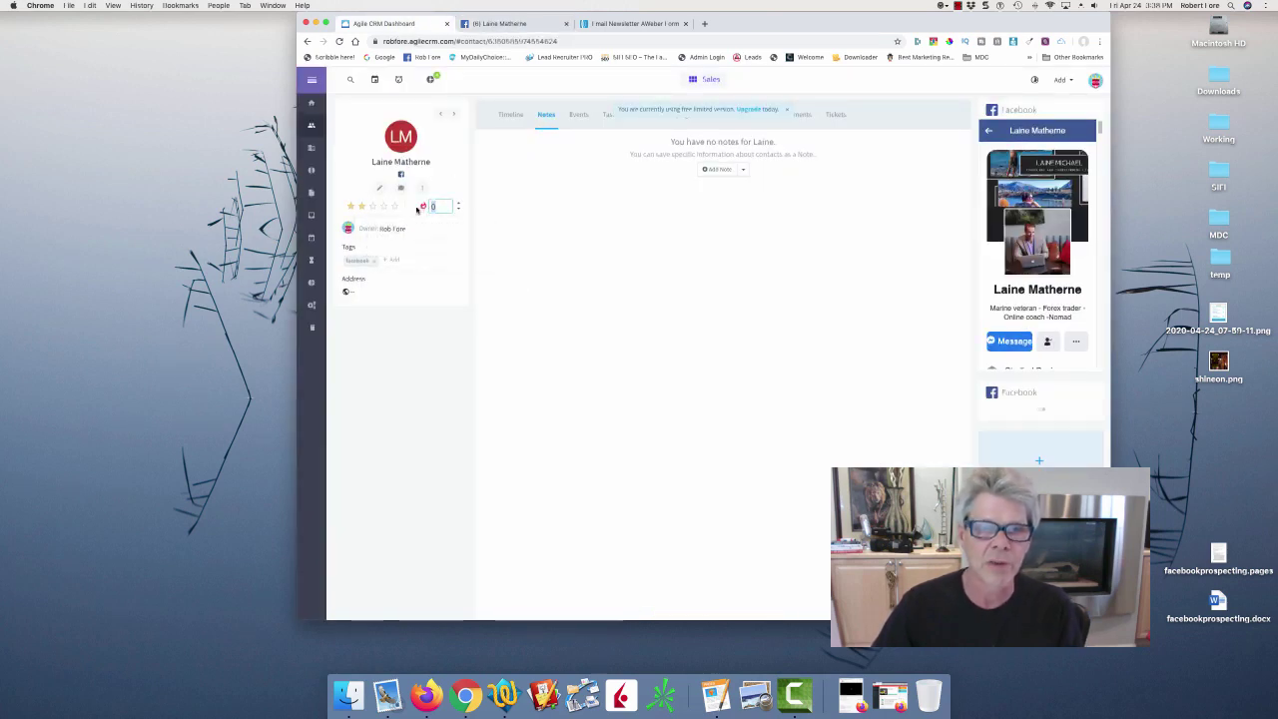
{"action": "type", "text": "1"}
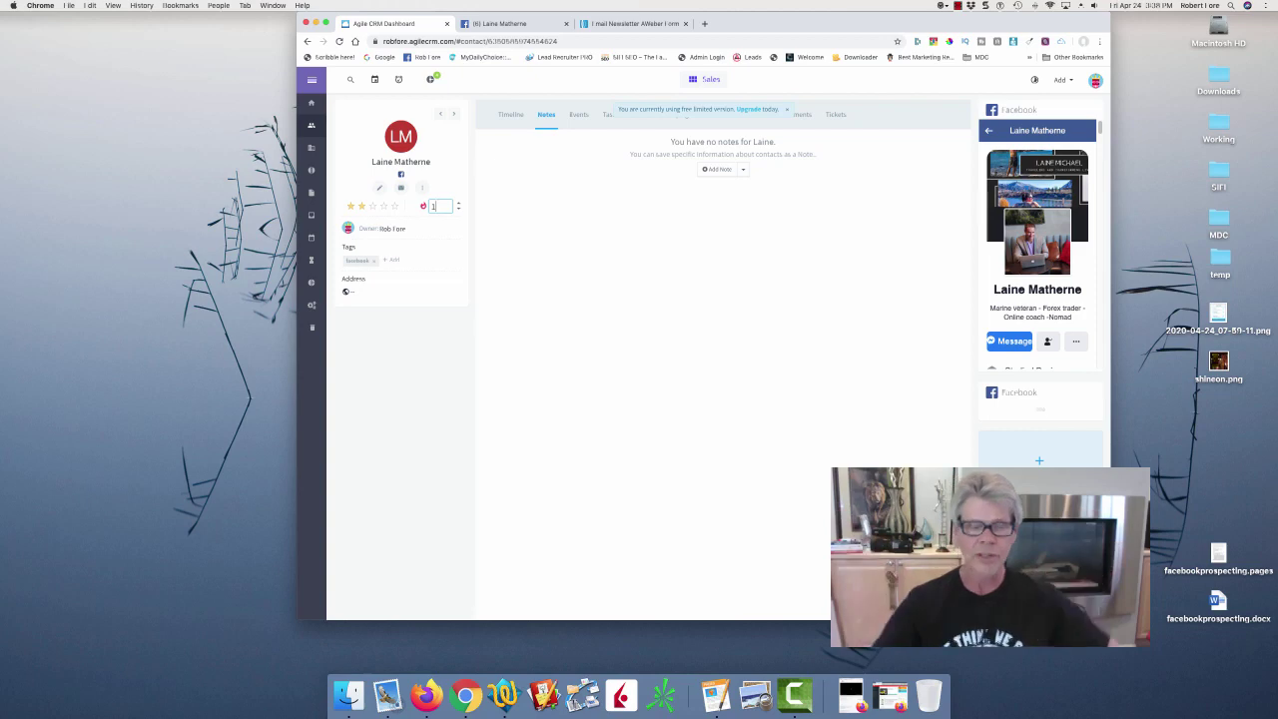
{"action": "left_click", "coordinate": [595, 310]}
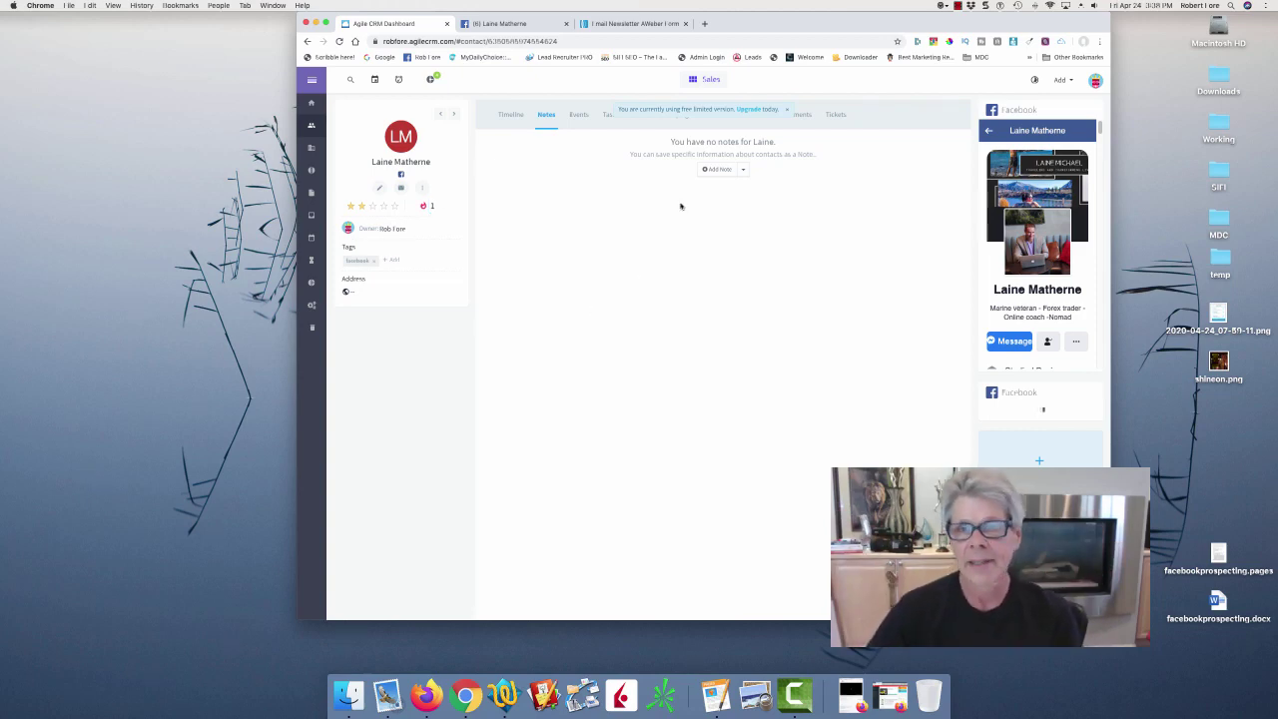
Discard an unneeded note, then start a new task from the contact's Tasks list.
{"action": "left_click", "coordinate": [721, 169]}
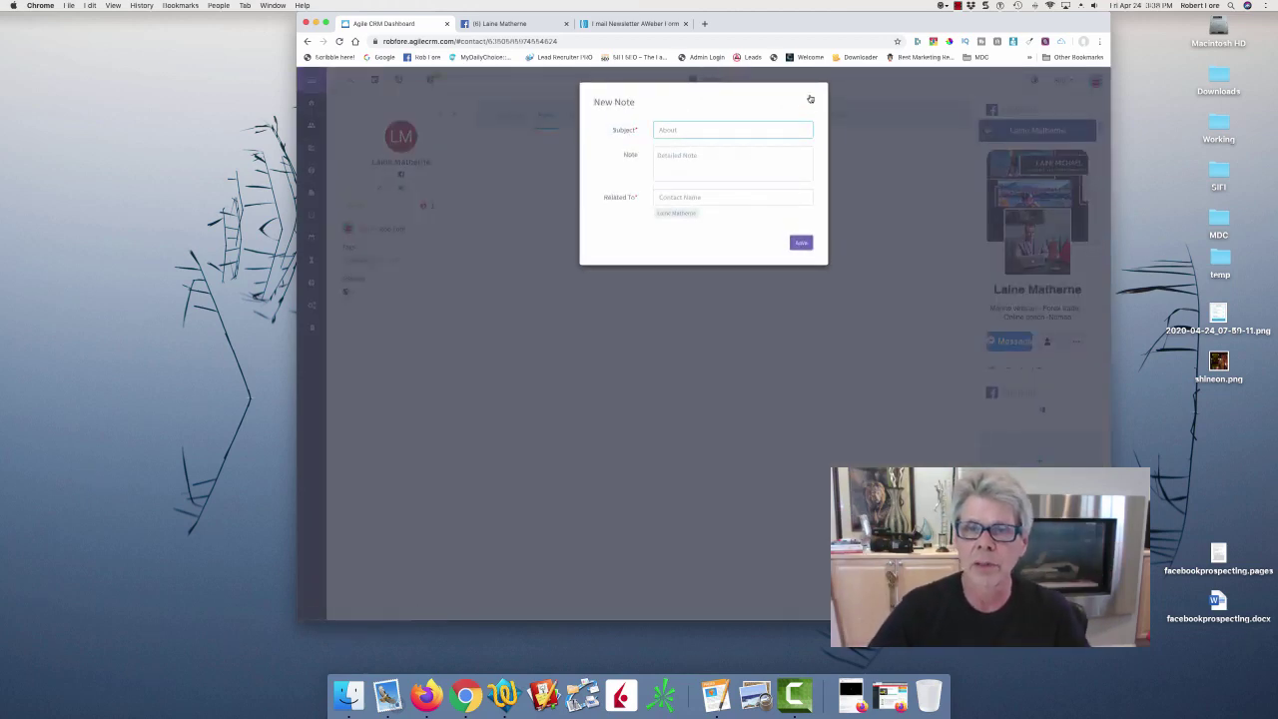
{"action": "left_click", "coordinate": [810, 99]}
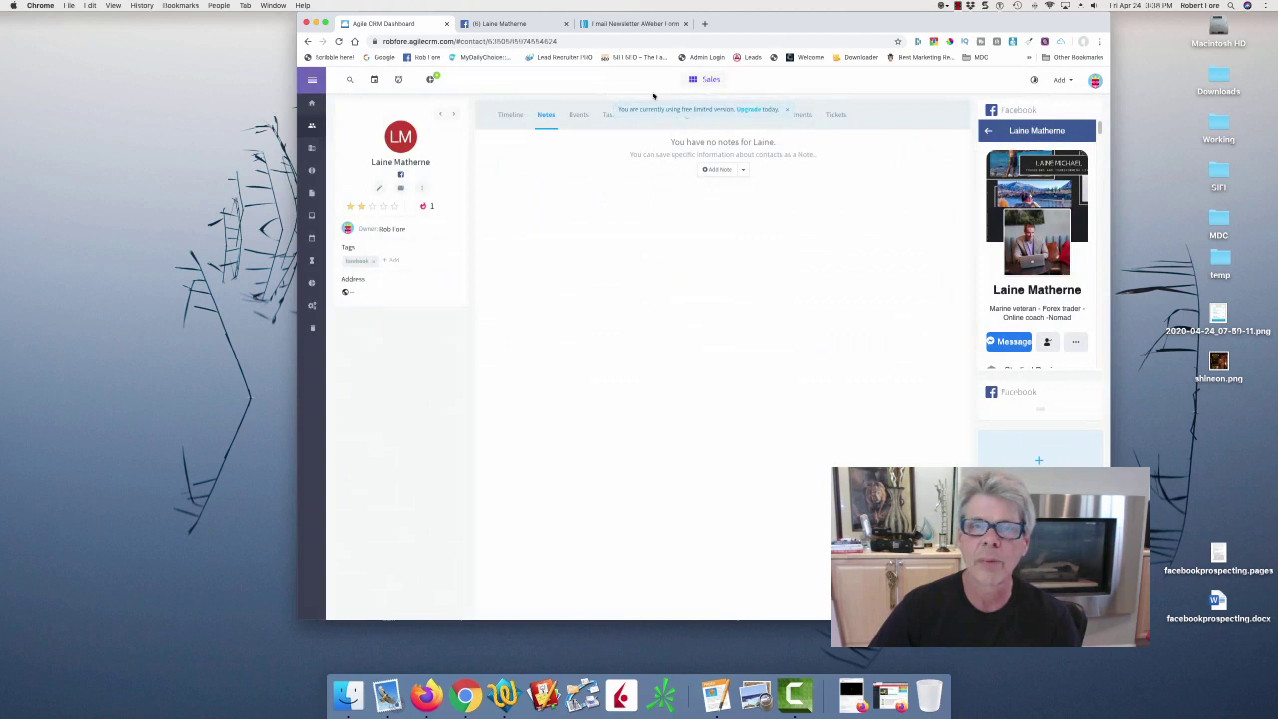
{"action": "left_click", "coordinate": [577, 120]}
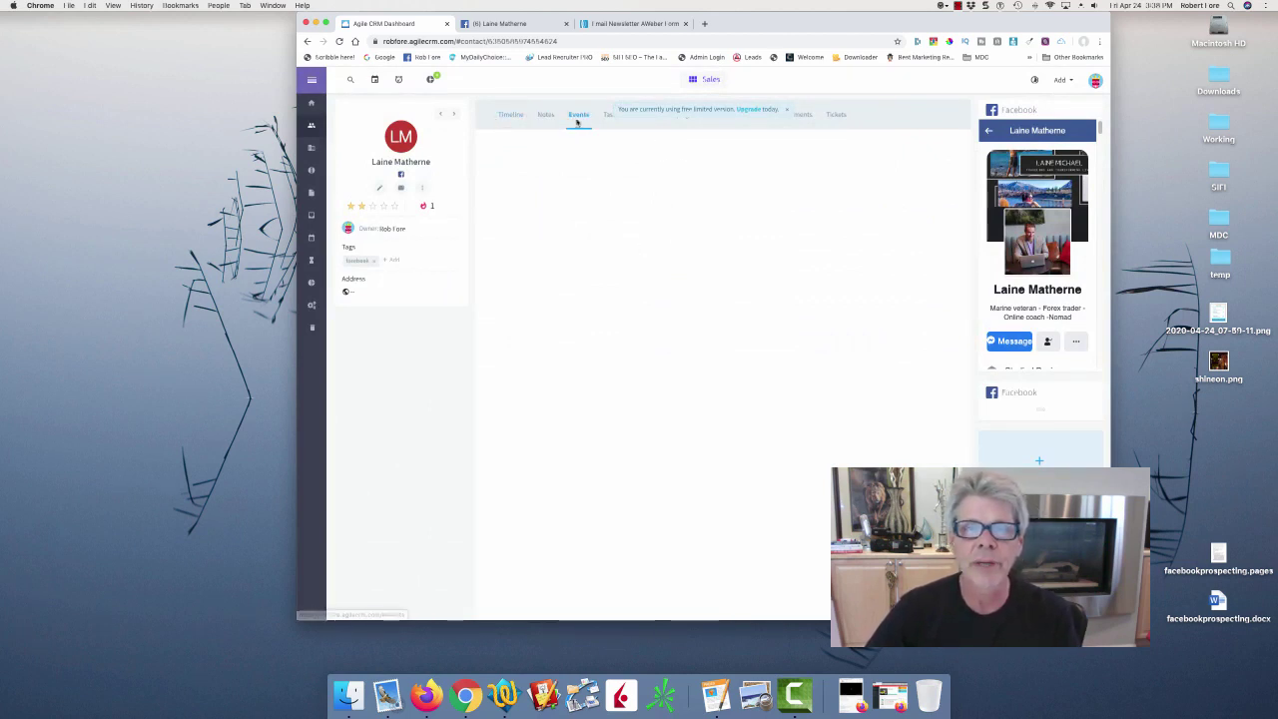
{"action": "left_click", "coordinate": [608, 116]}
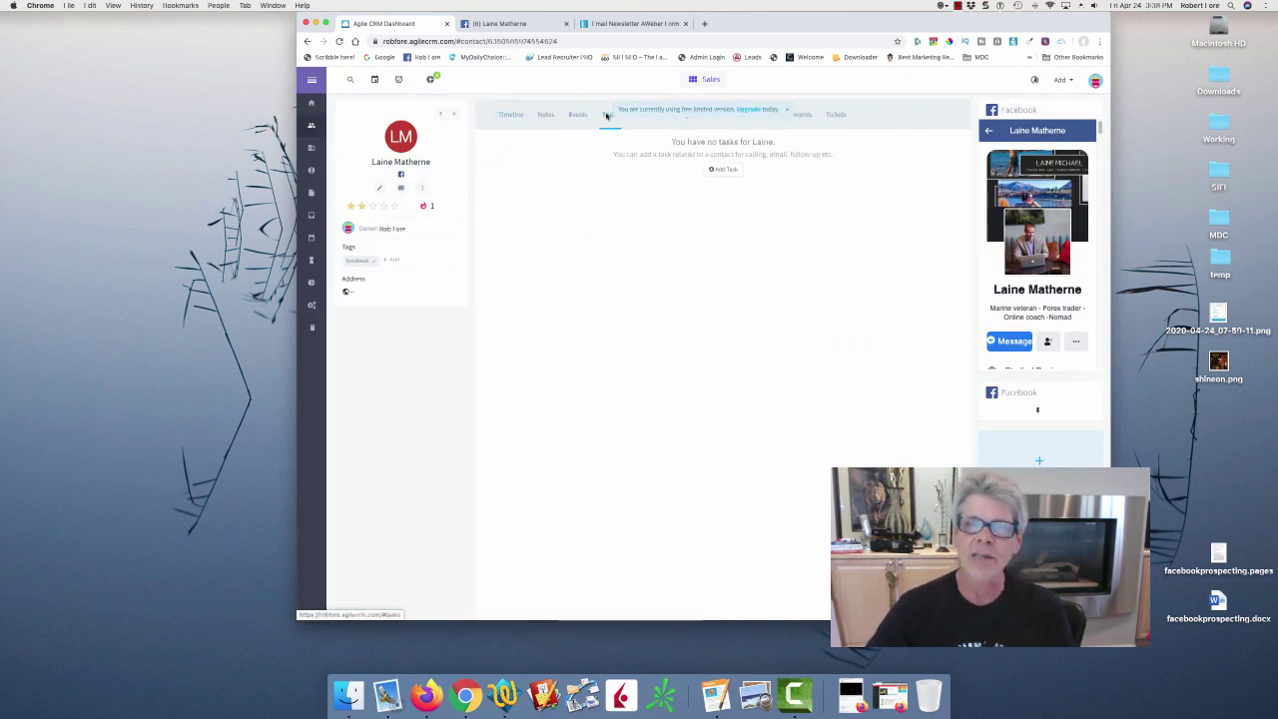
{"action": "left_click", "coordinate": [723, 170]}
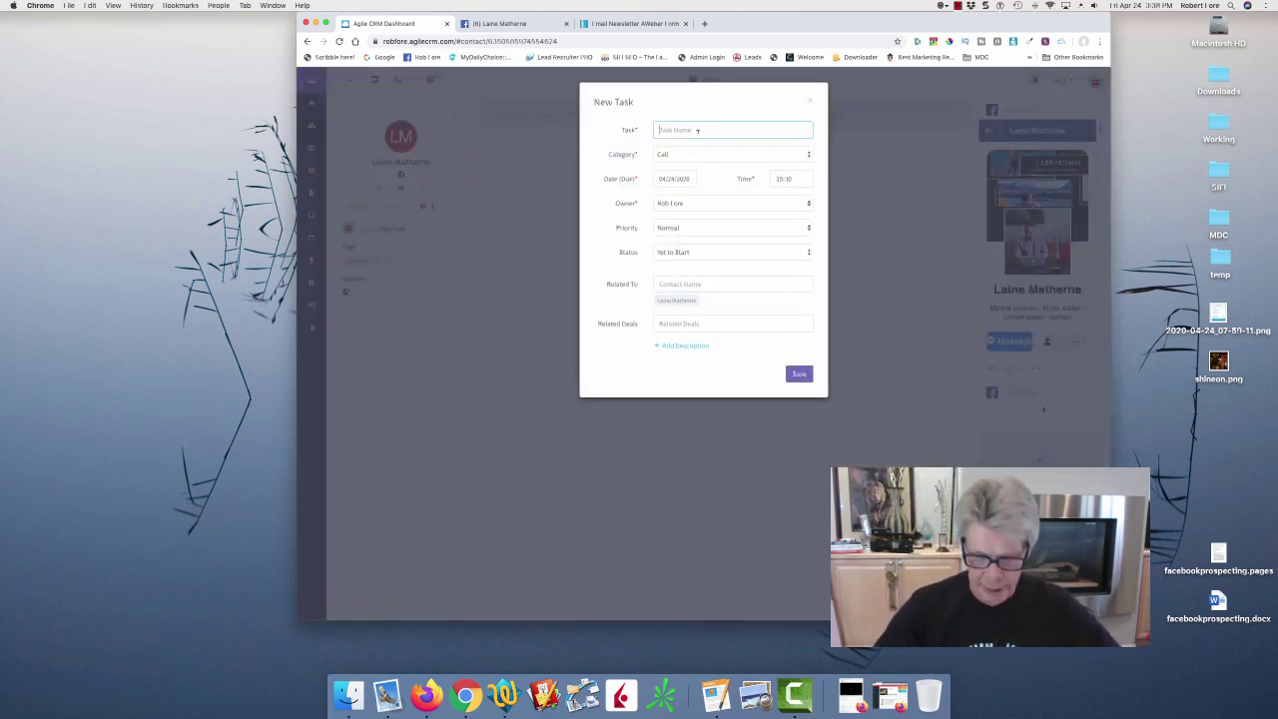
Save a follow-up task named FU due 04/26/2020 for the contact.
{"action": "type", "text": "FU"}
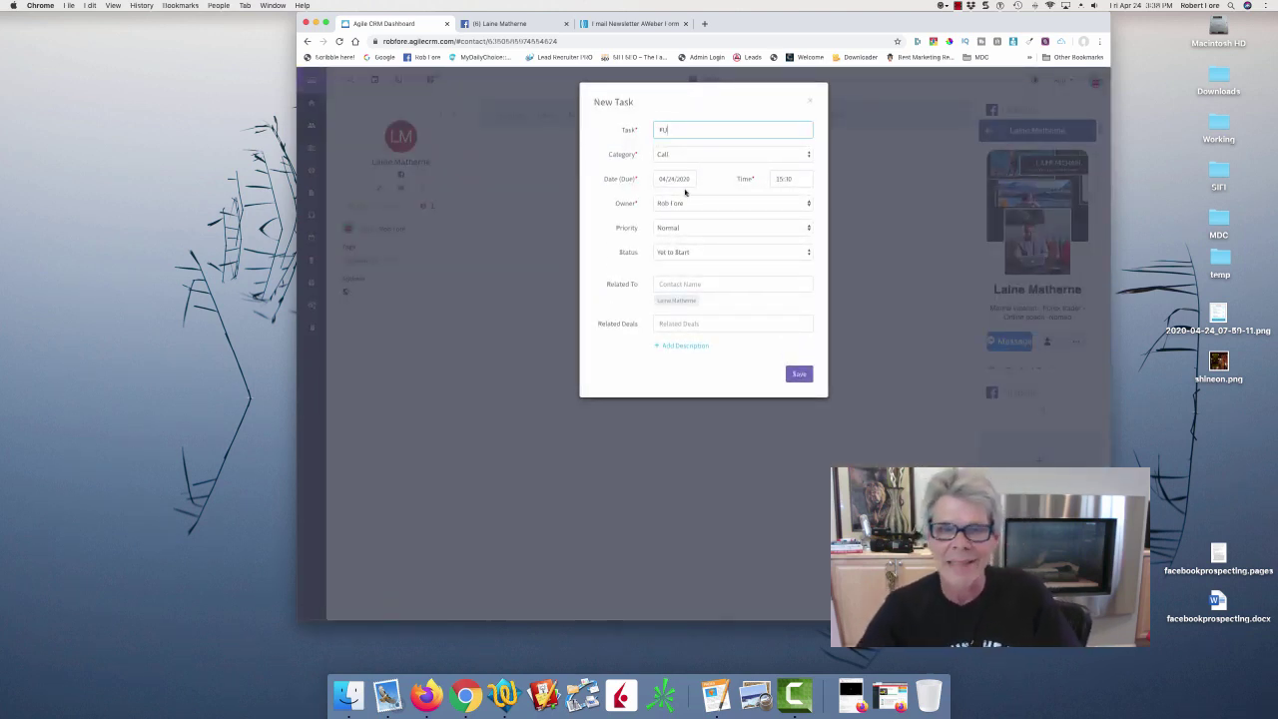
{"action": "left_click", "coordinate": [677, 180]}
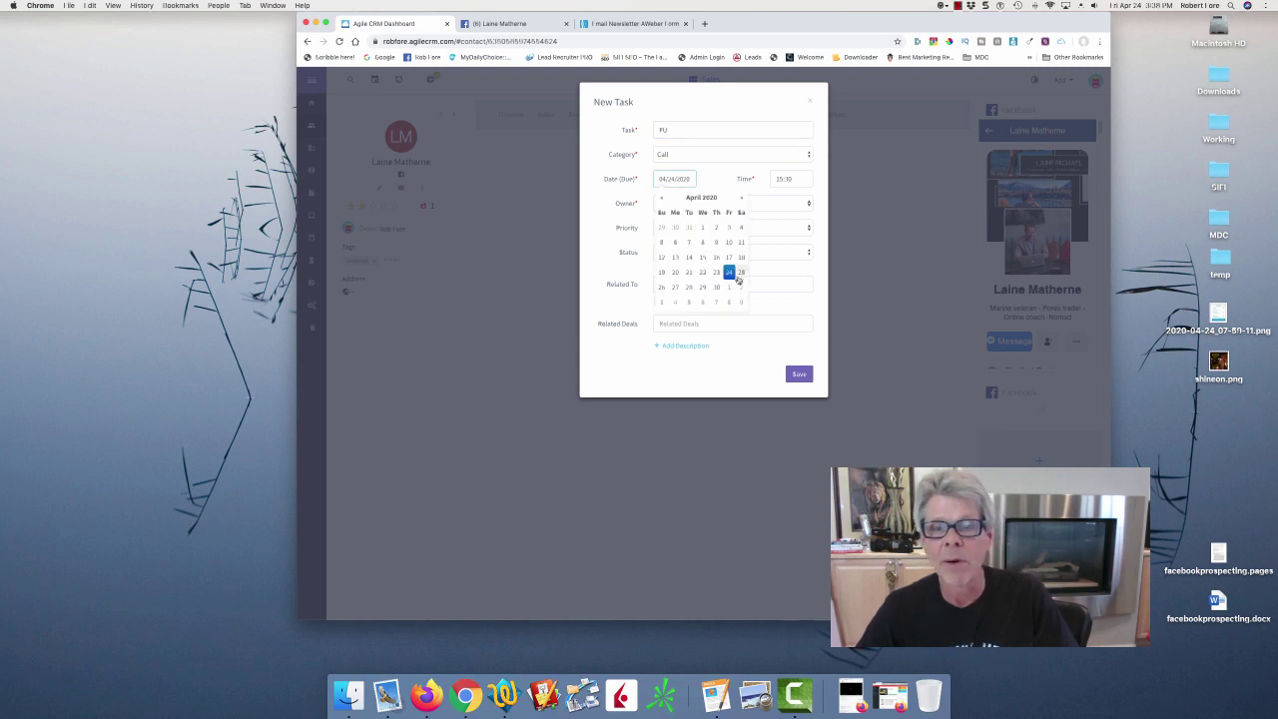
{"action": "left_click", "coordinate": [660, 286]}
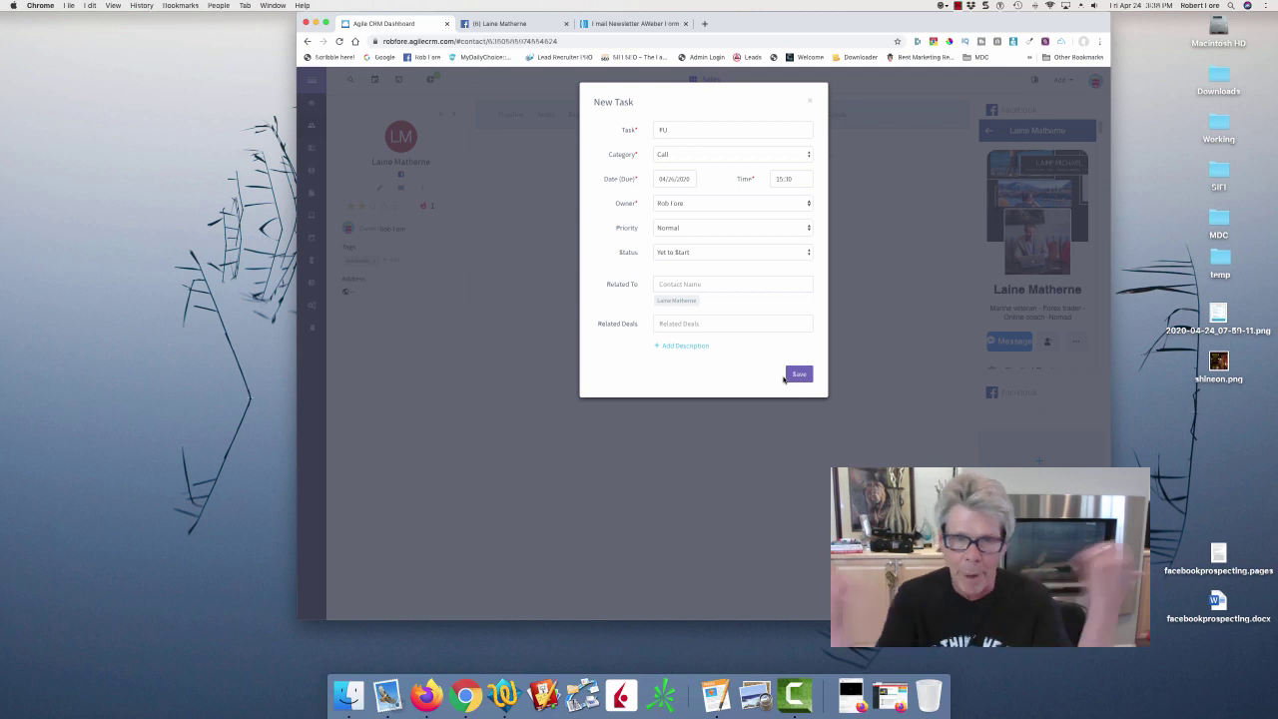
{"action": "left_click", "coordinate": [800, 374]}
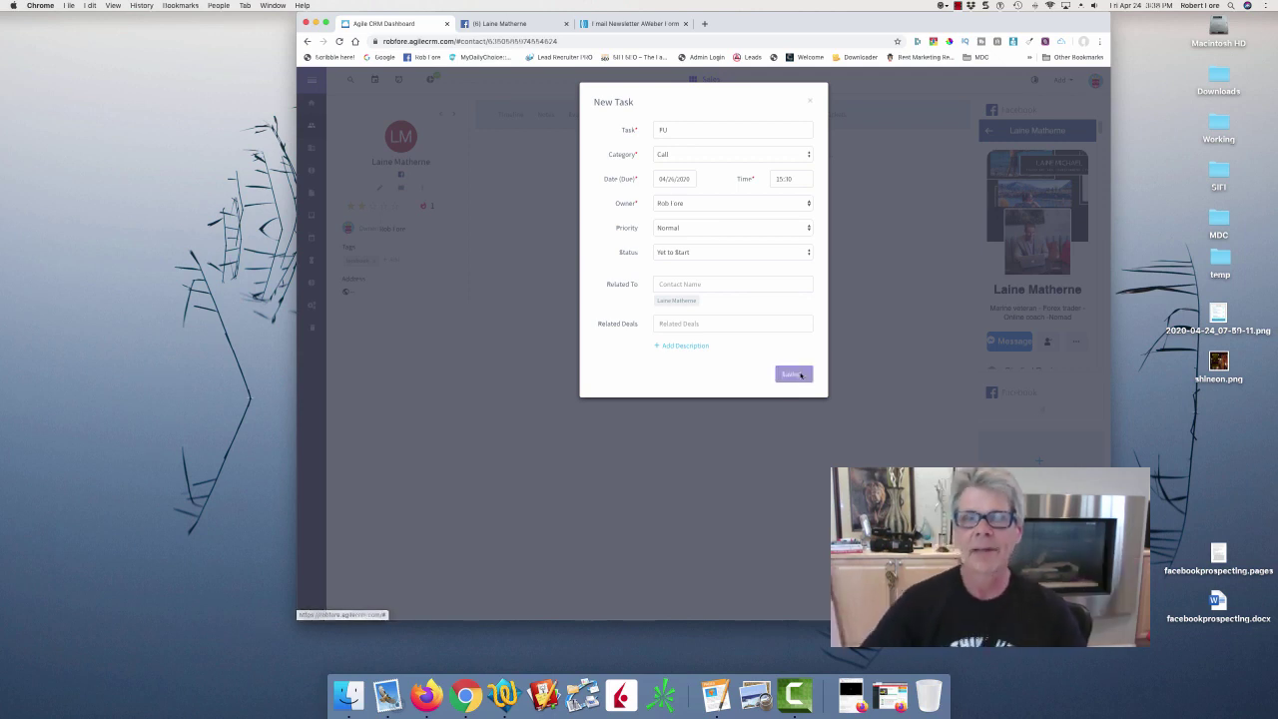